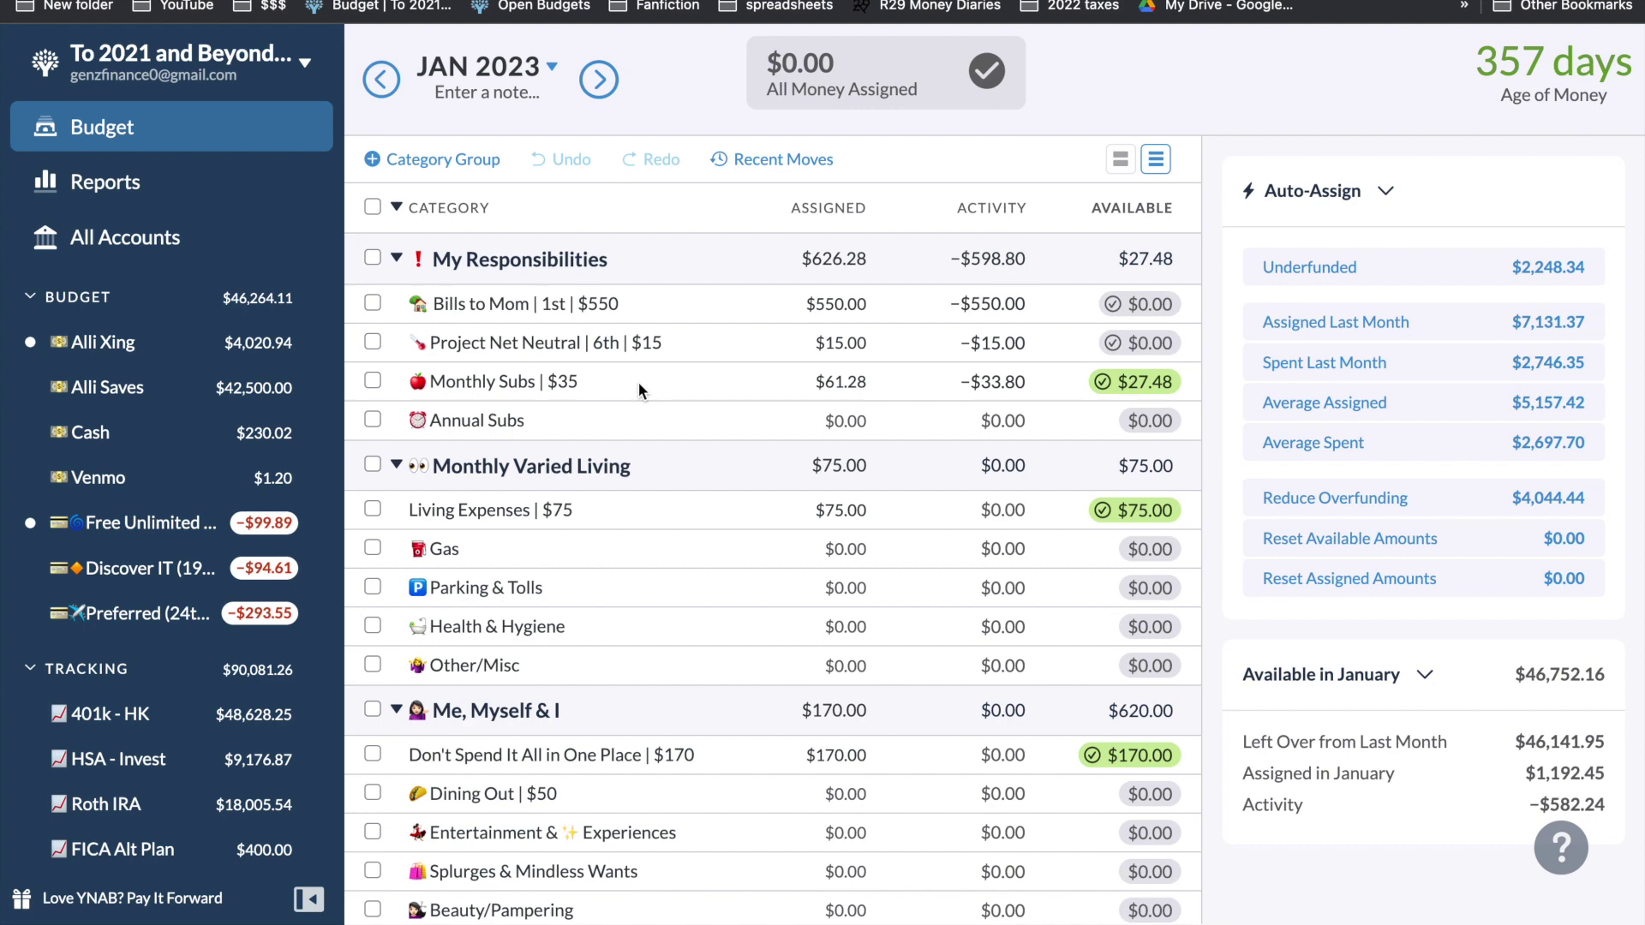
- Review the January 2023 budget categories from My Responsibilities through the hidden categories
scroll(696, 419, down, 8)
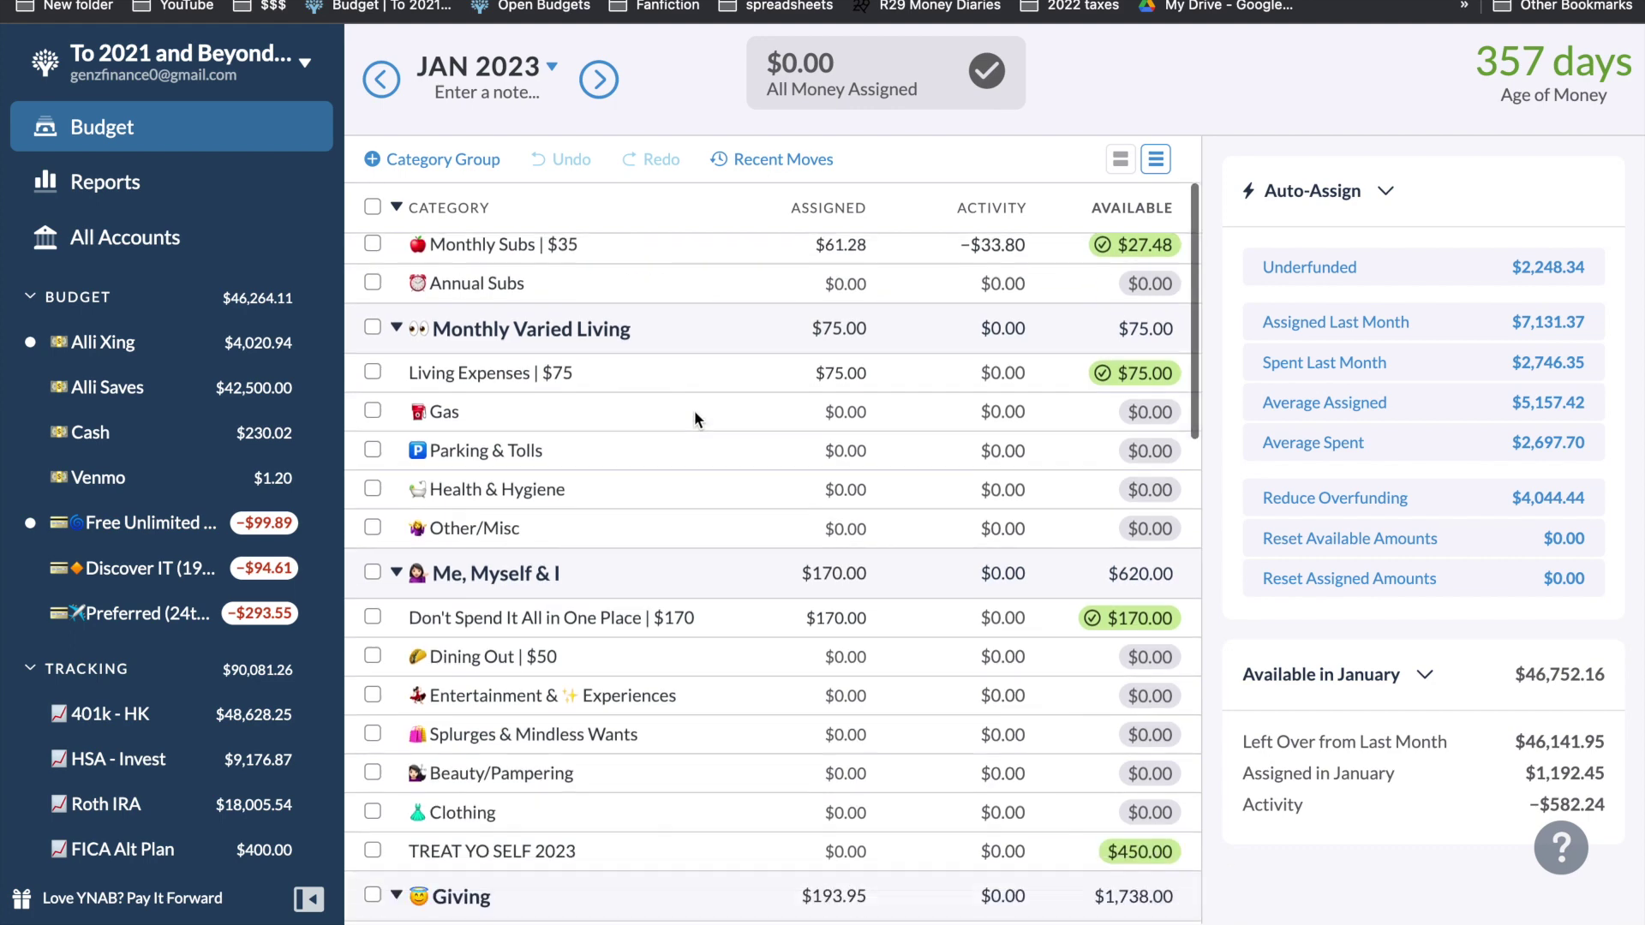
scroll(694, 418, down, 10)
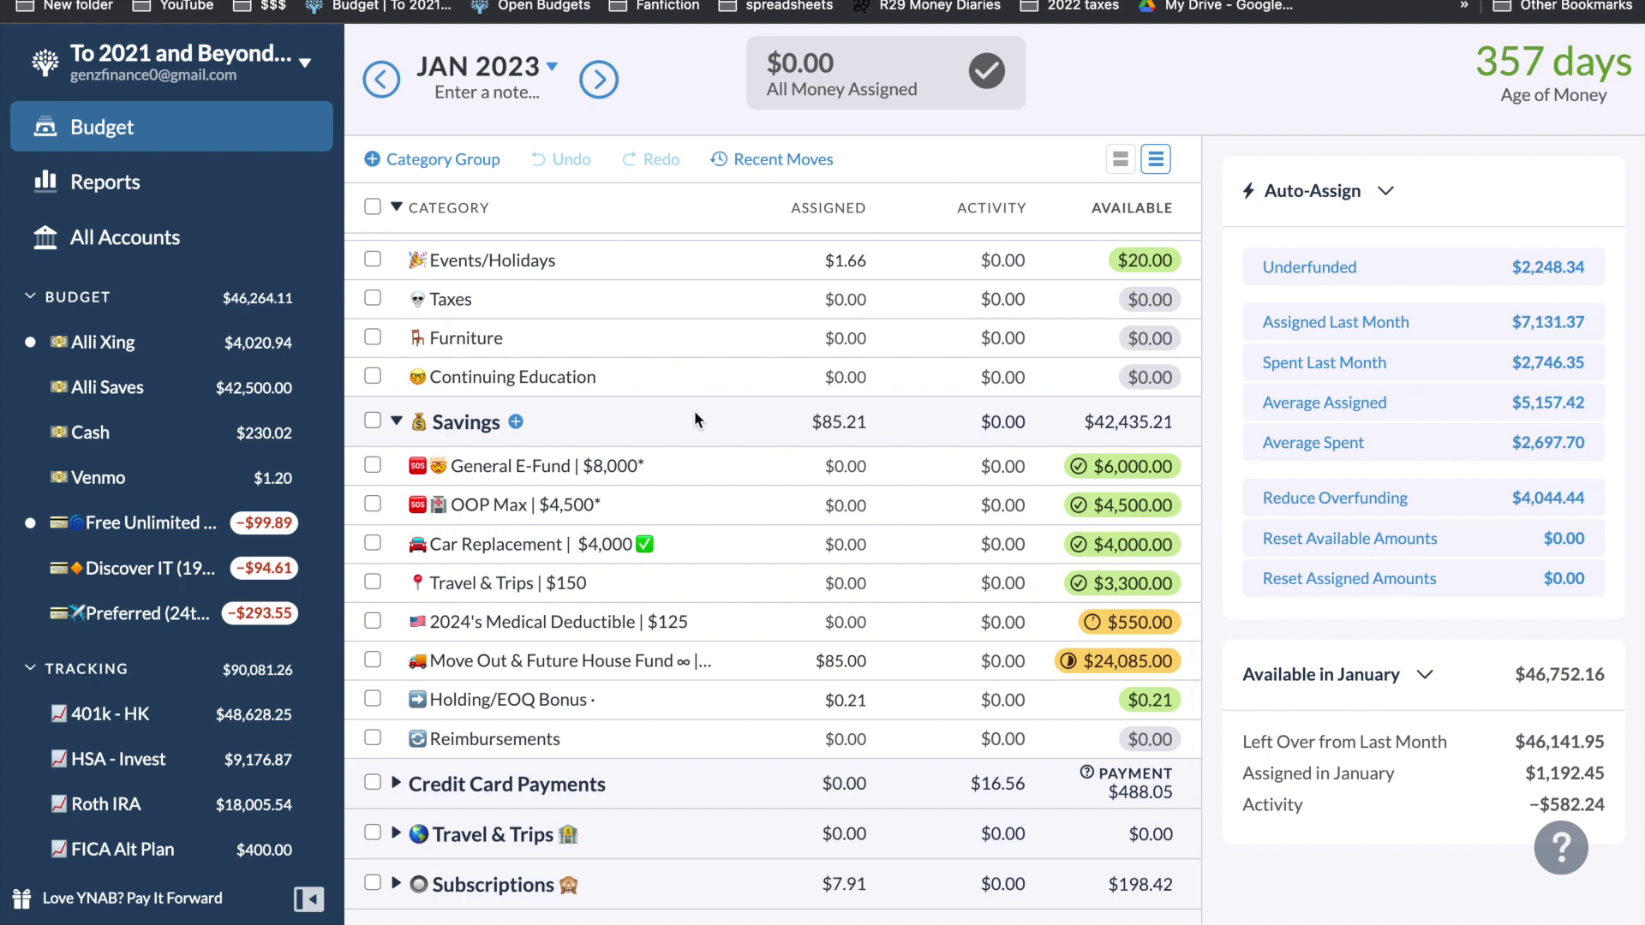
scroll(694, 419, down, 2)
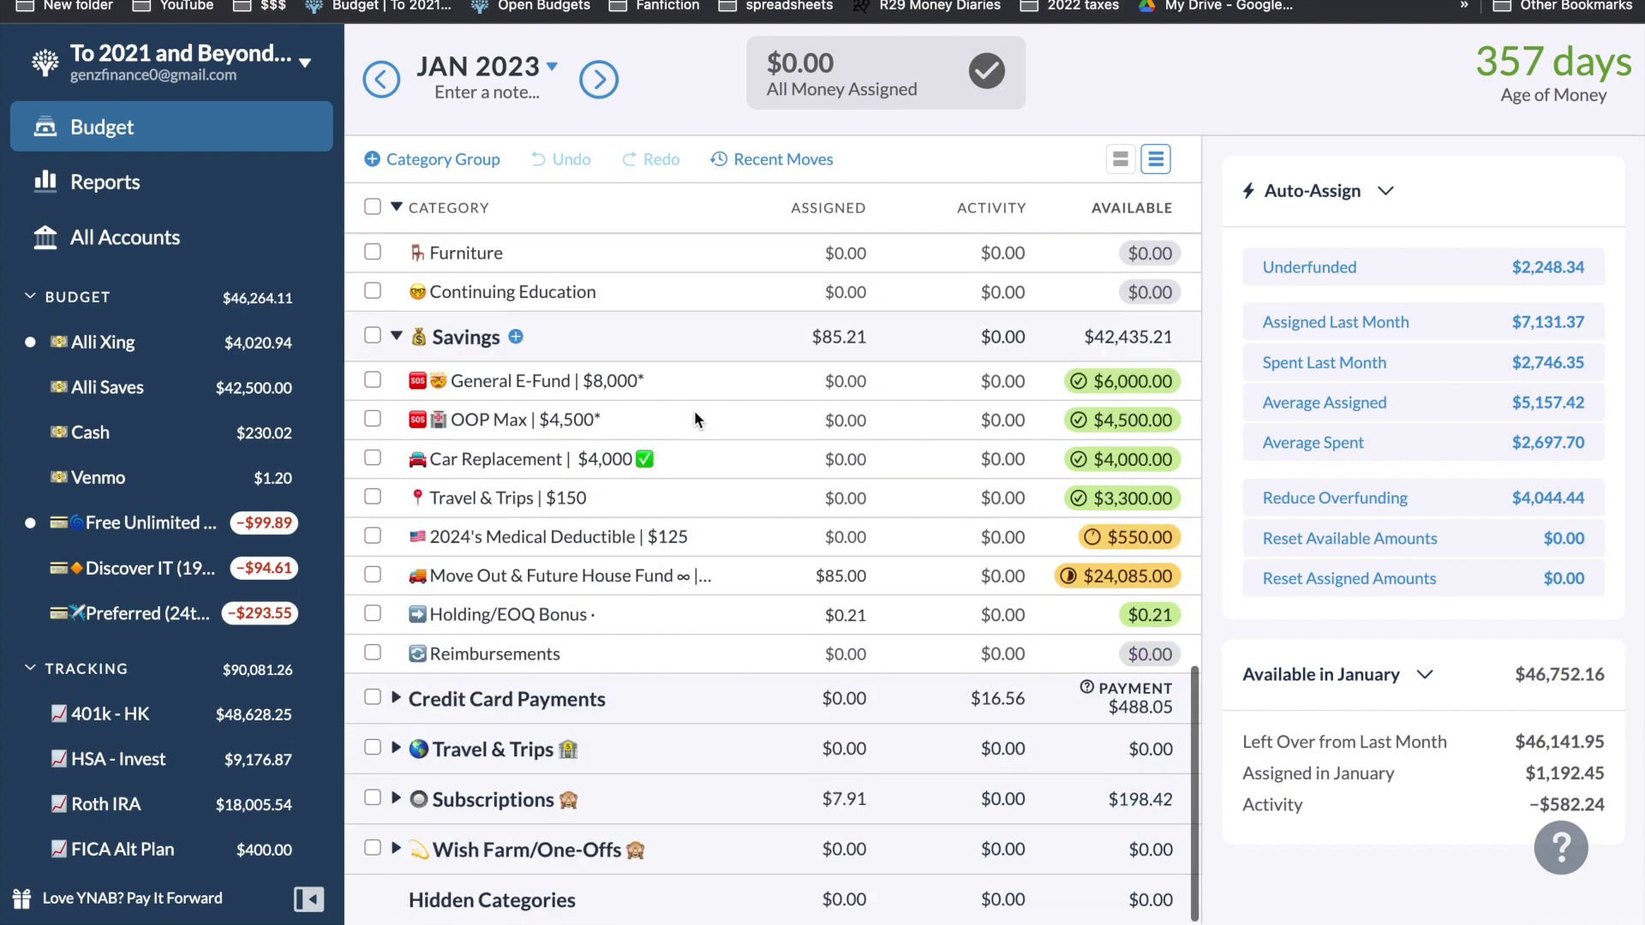
scroll(694, 419, up, 18)
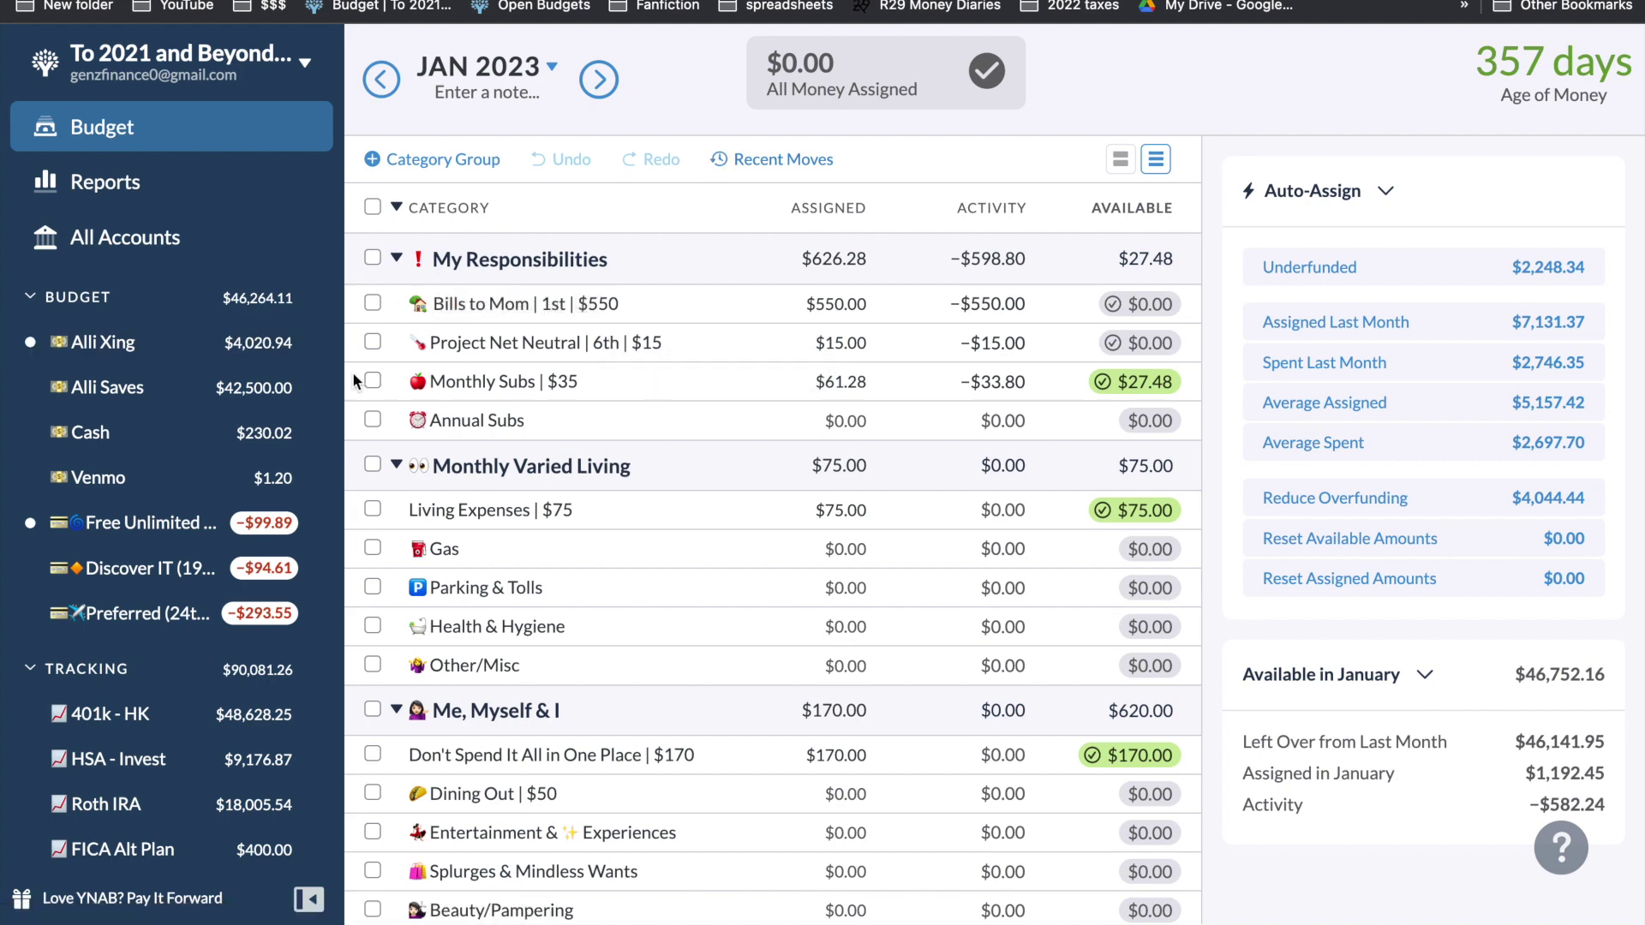
- In the checking account, mark the 01/01/2023 Mom and 01/03/2023 transfer transactions as cleared, and reject the 01/11/2023 card payment
click(282, 349)
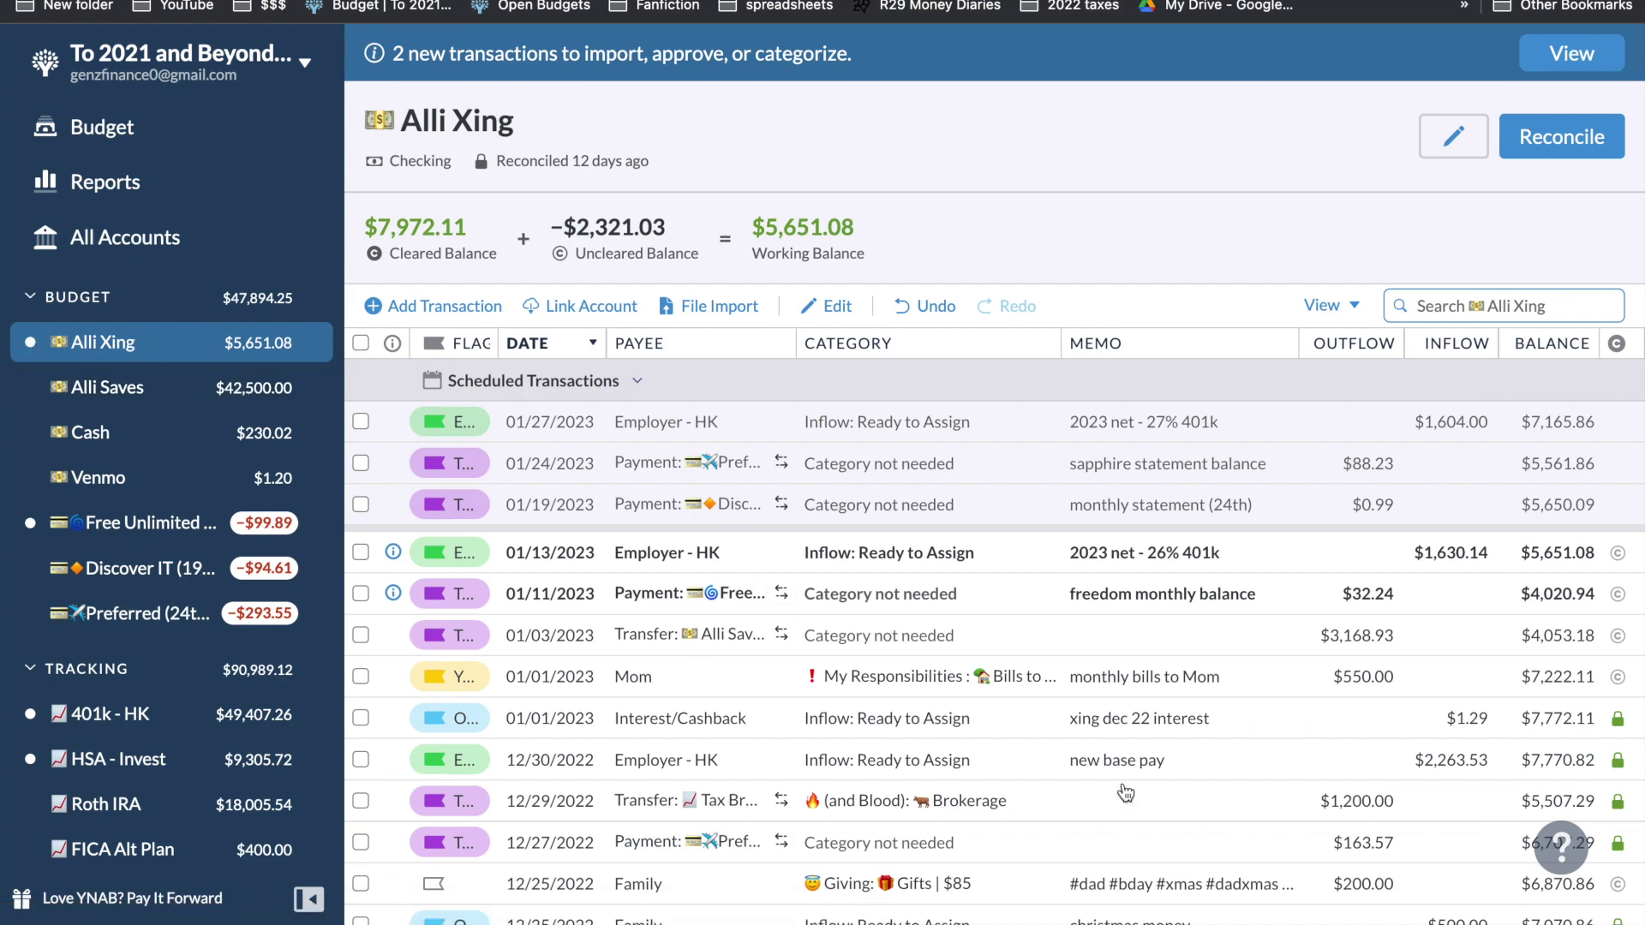
click(1618, 676)
click(1617, 635)
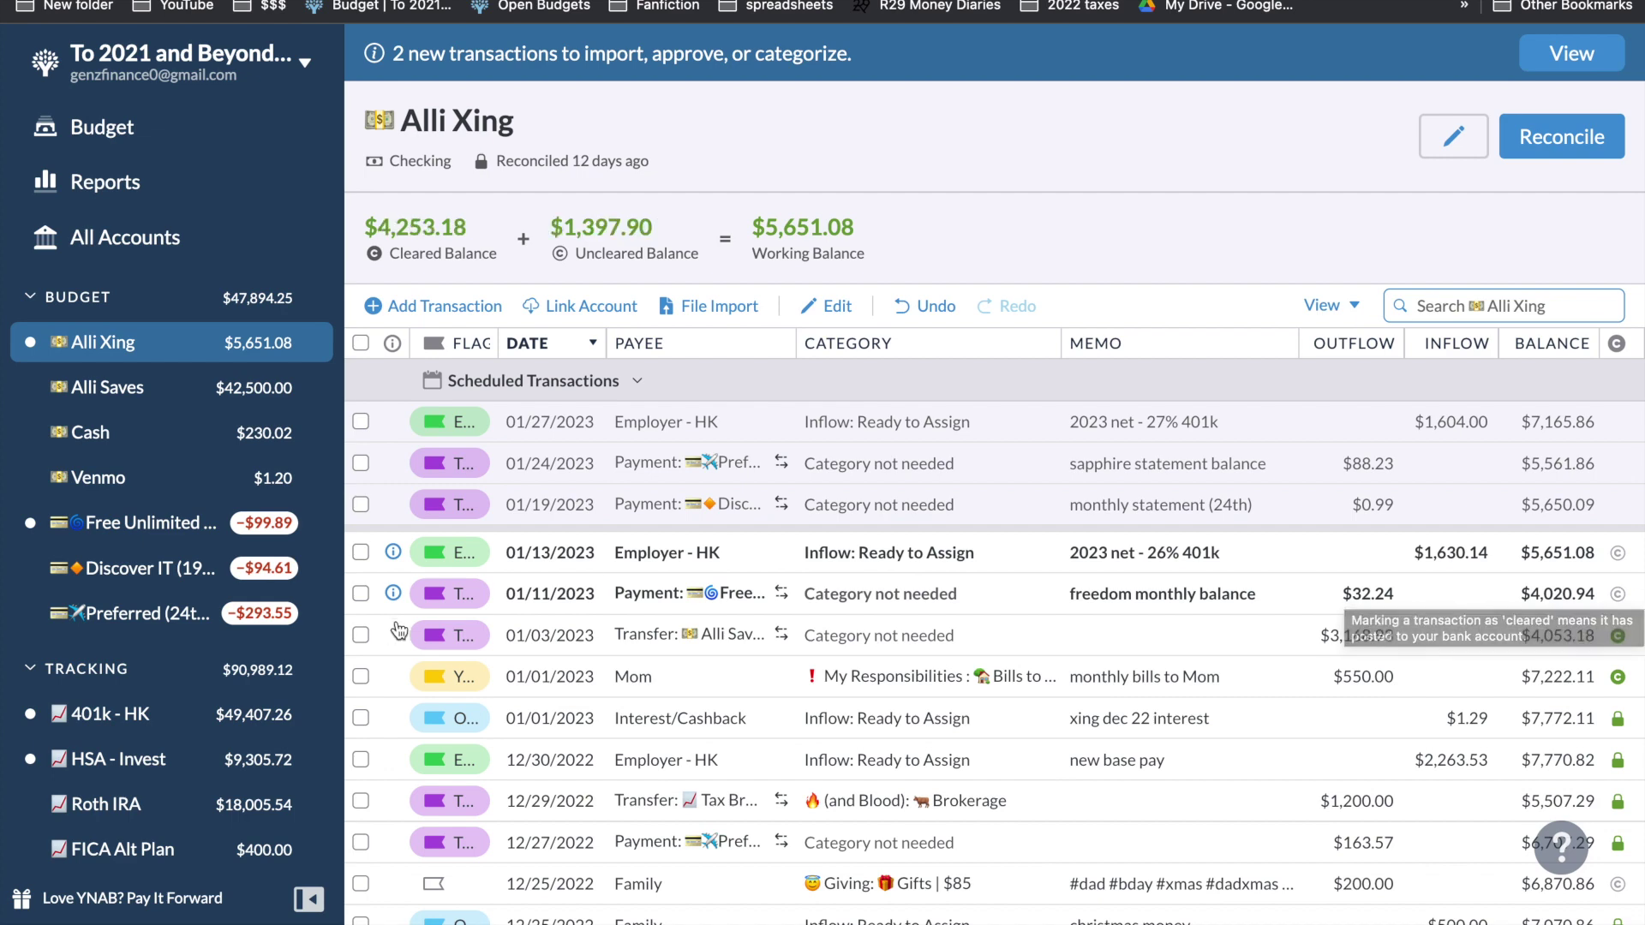
click(393, 593)
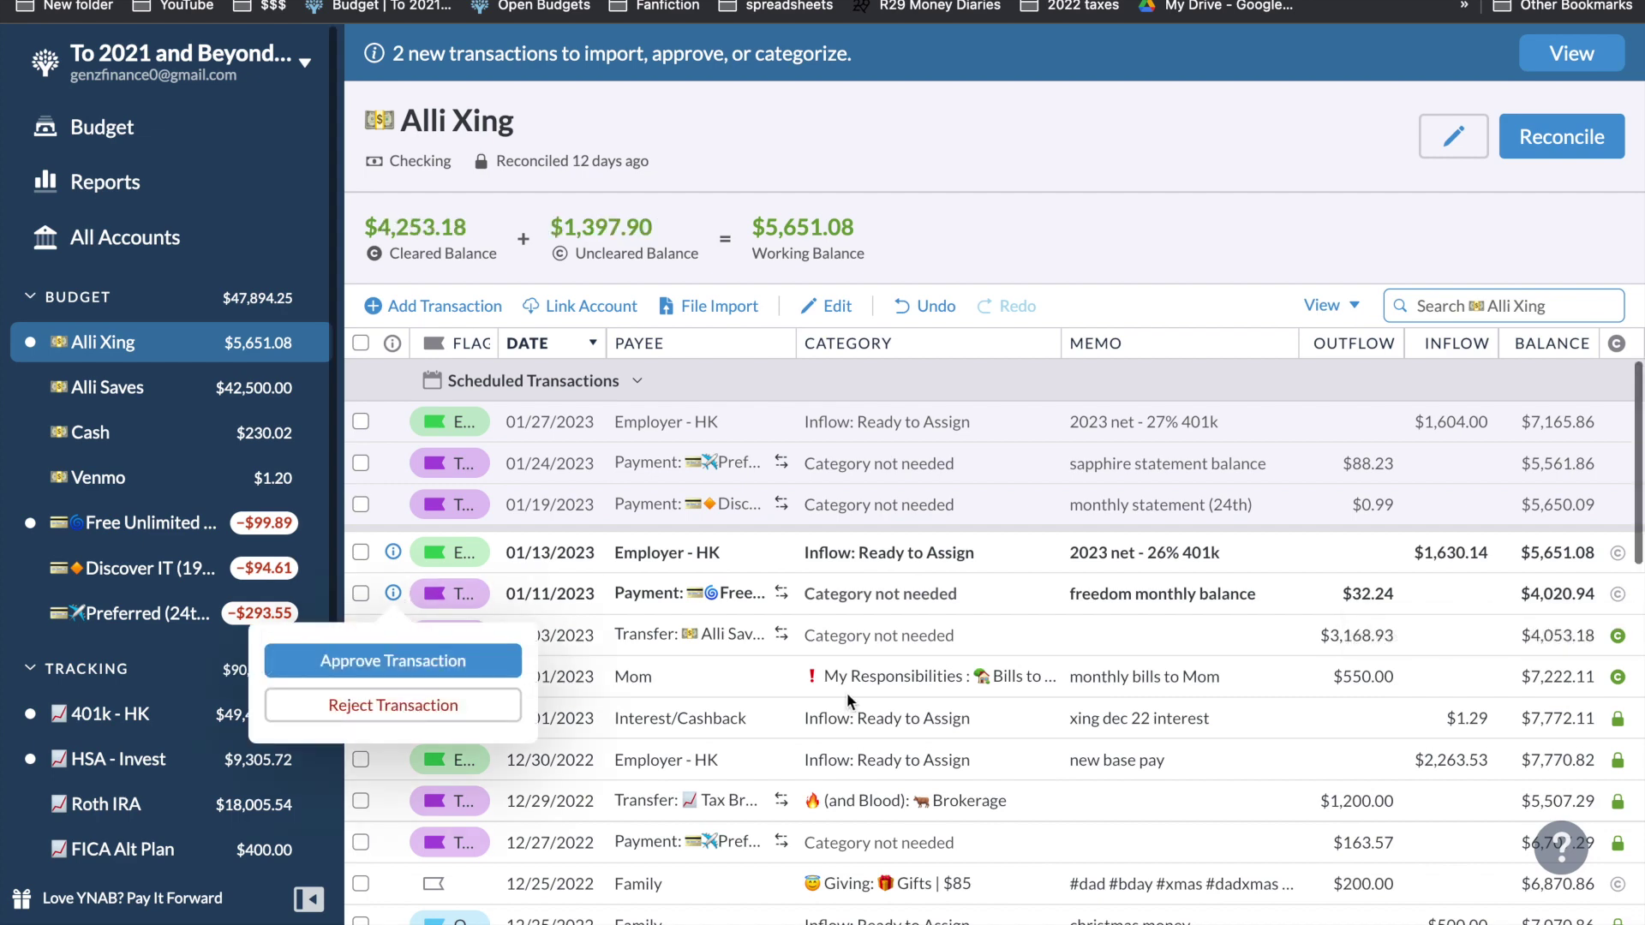
click(400, 715)
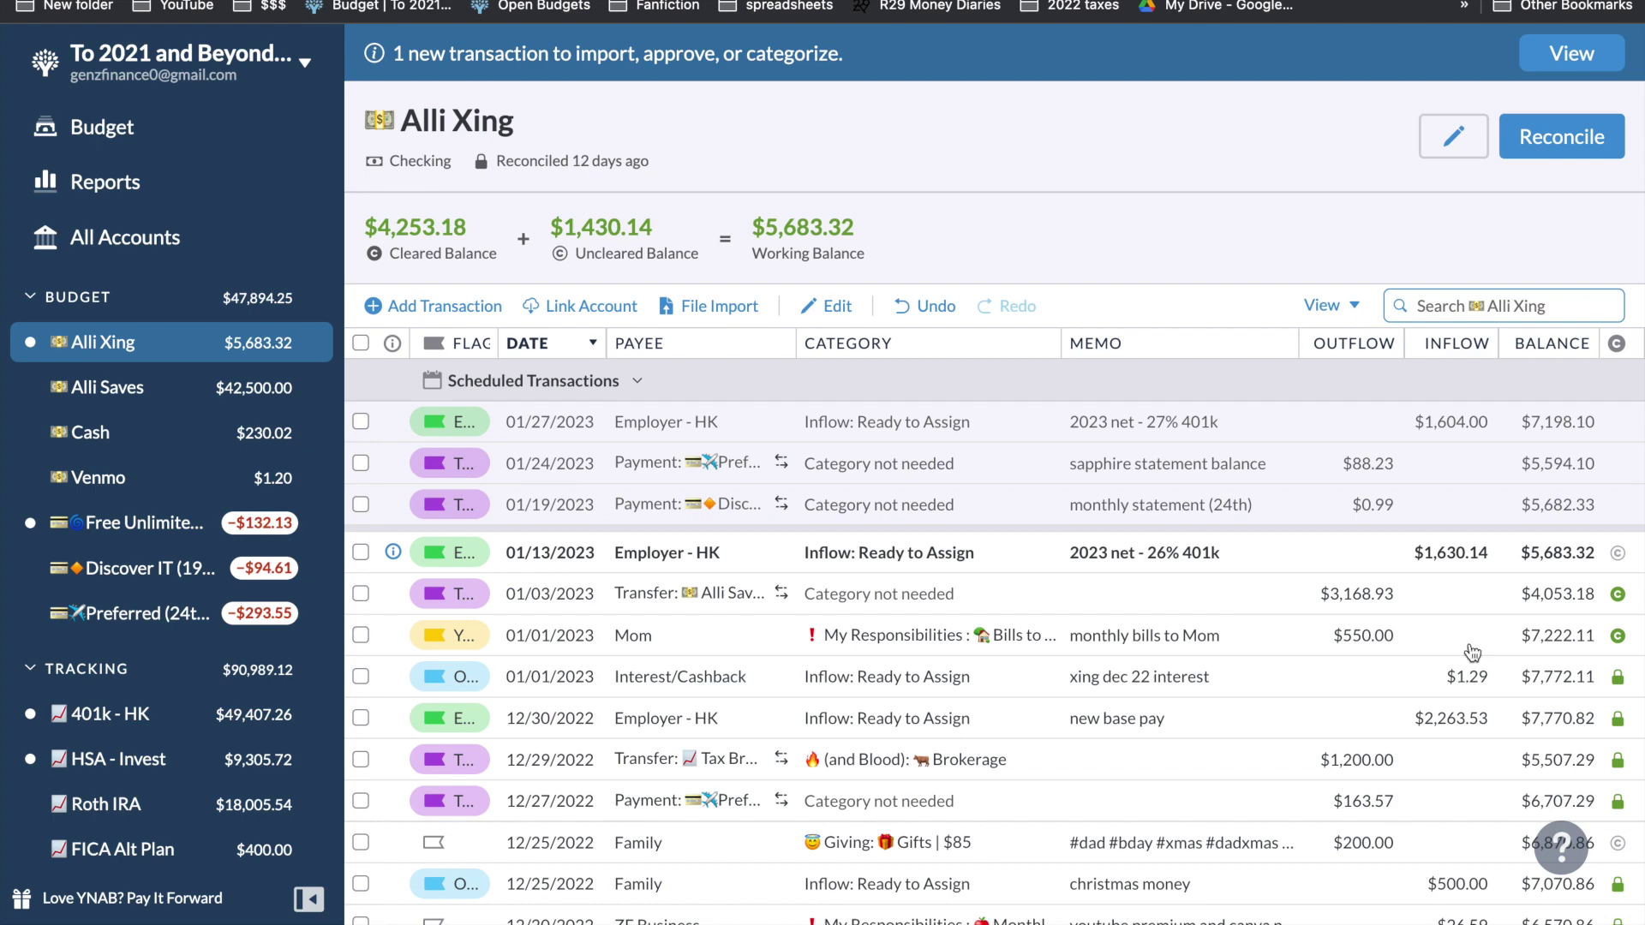
- Add a cleared $550 outflow dated 01/05/2023 as a transfer to Roth IRA, categorised under Roth IRA
click(433, 306)
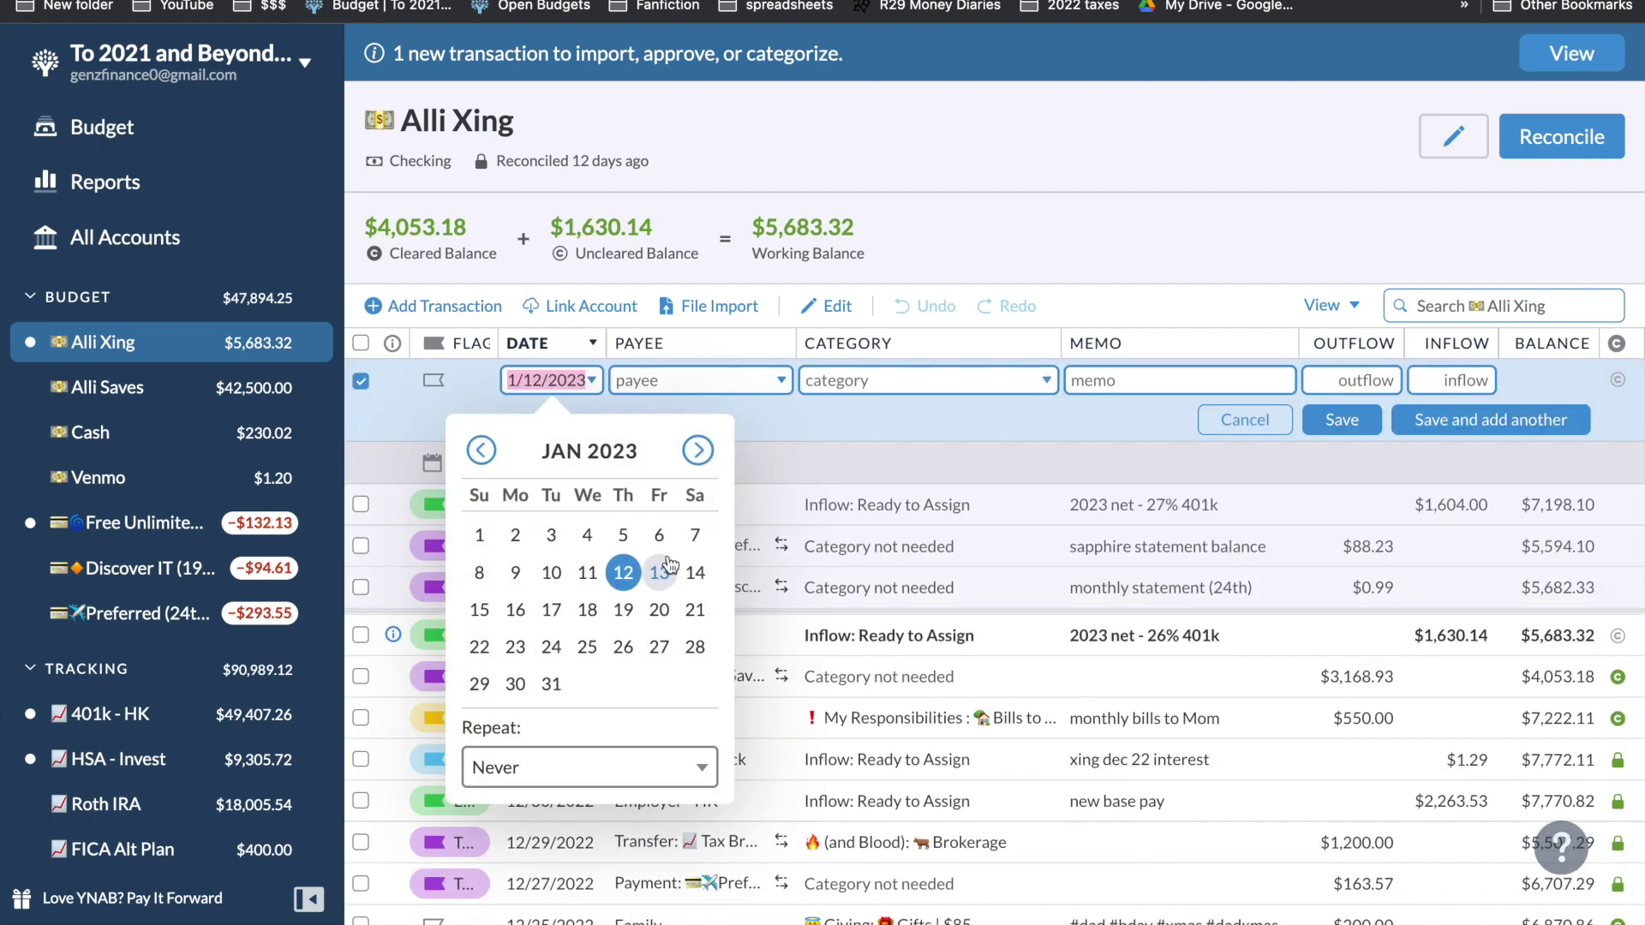
text(1/5)
key(Tab)
text(rot)
key(Down)
key(Down)
key(Tab)
key(Tab)
text(550)
click(1342, 419)
click(1619, 594)
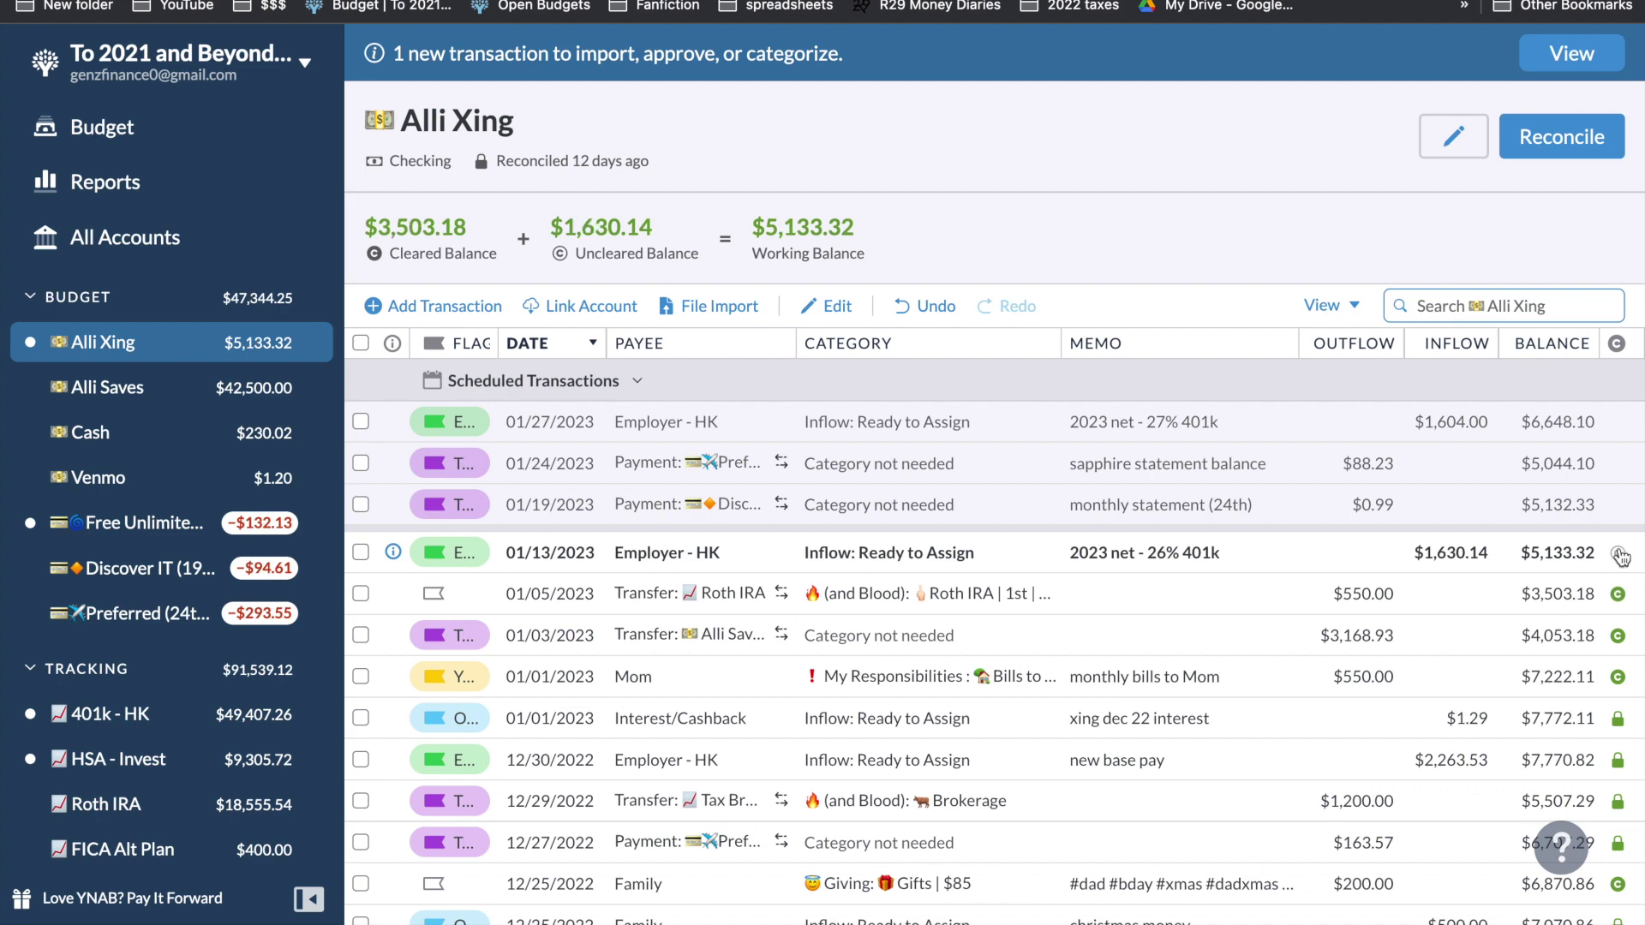
- Mark the 01/13/2023 employer paycheck as cleared and flag the 01/05/2023 Roth IRA transfer as Transfers
click(1620, 557)
click(401, 537)
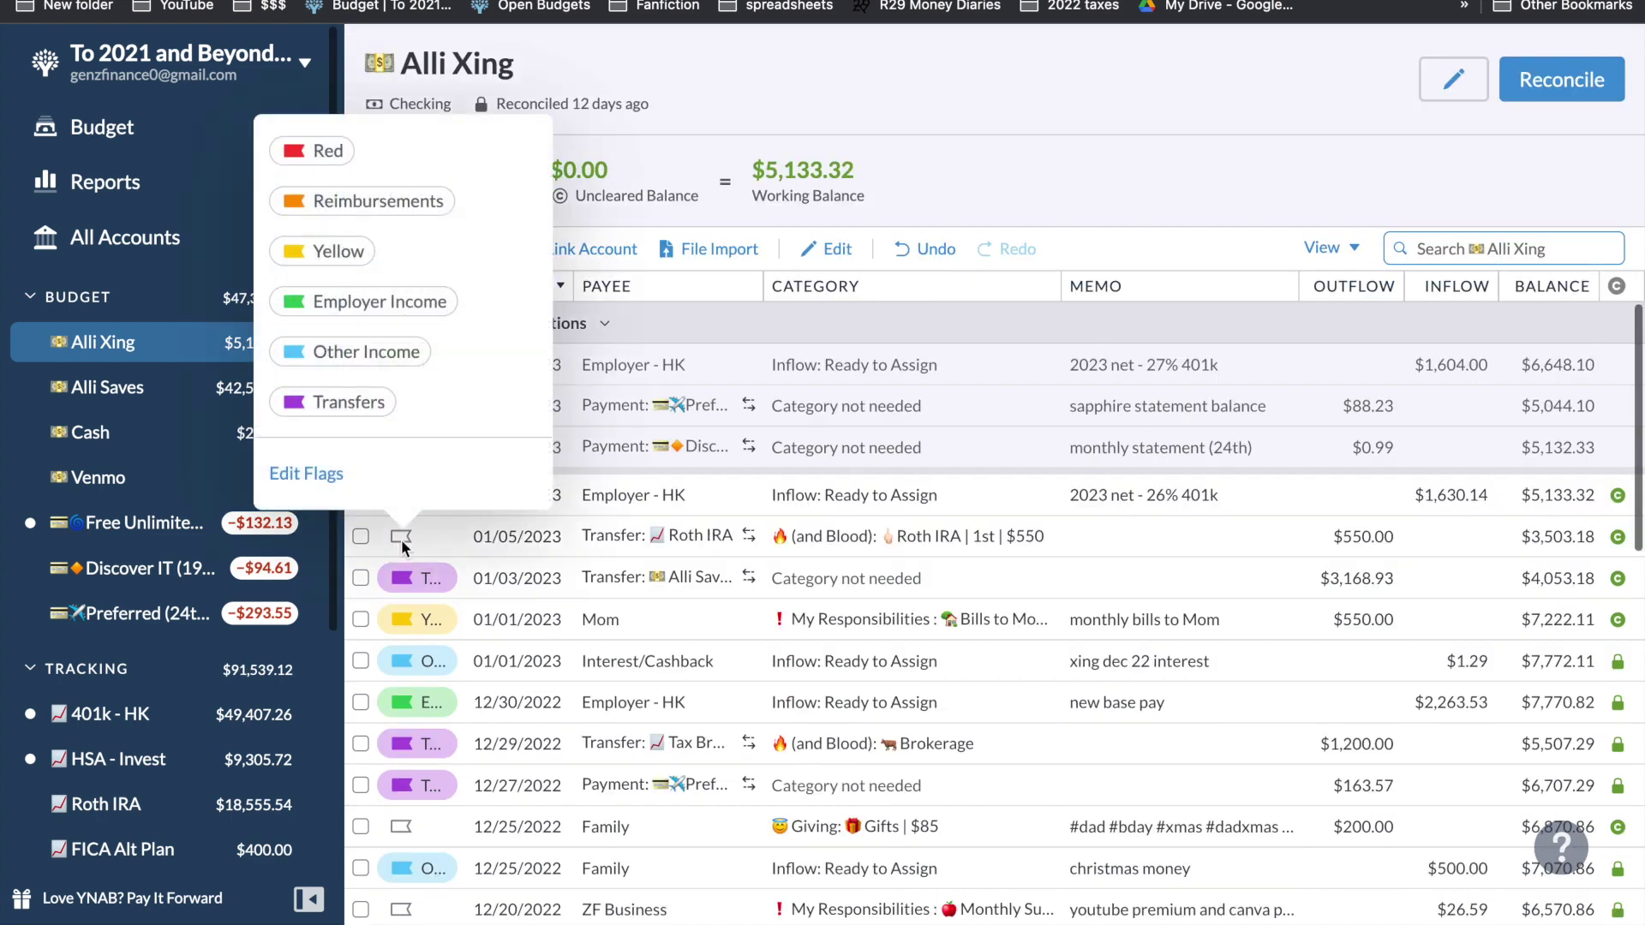
click(358, 410)
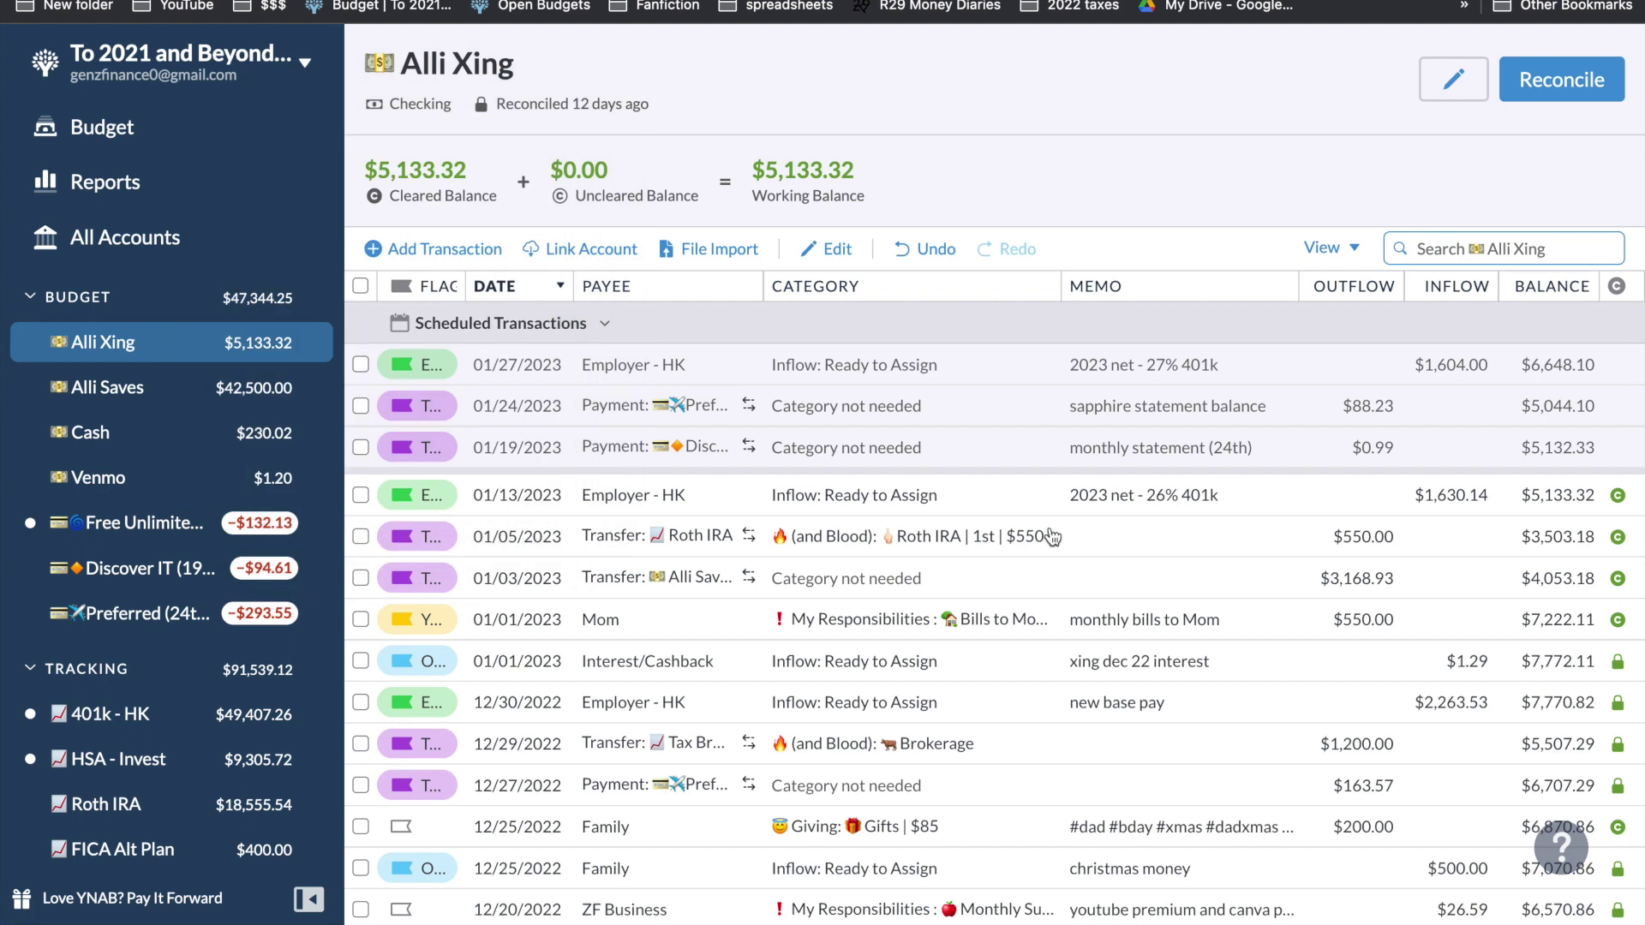
click(416, 537)
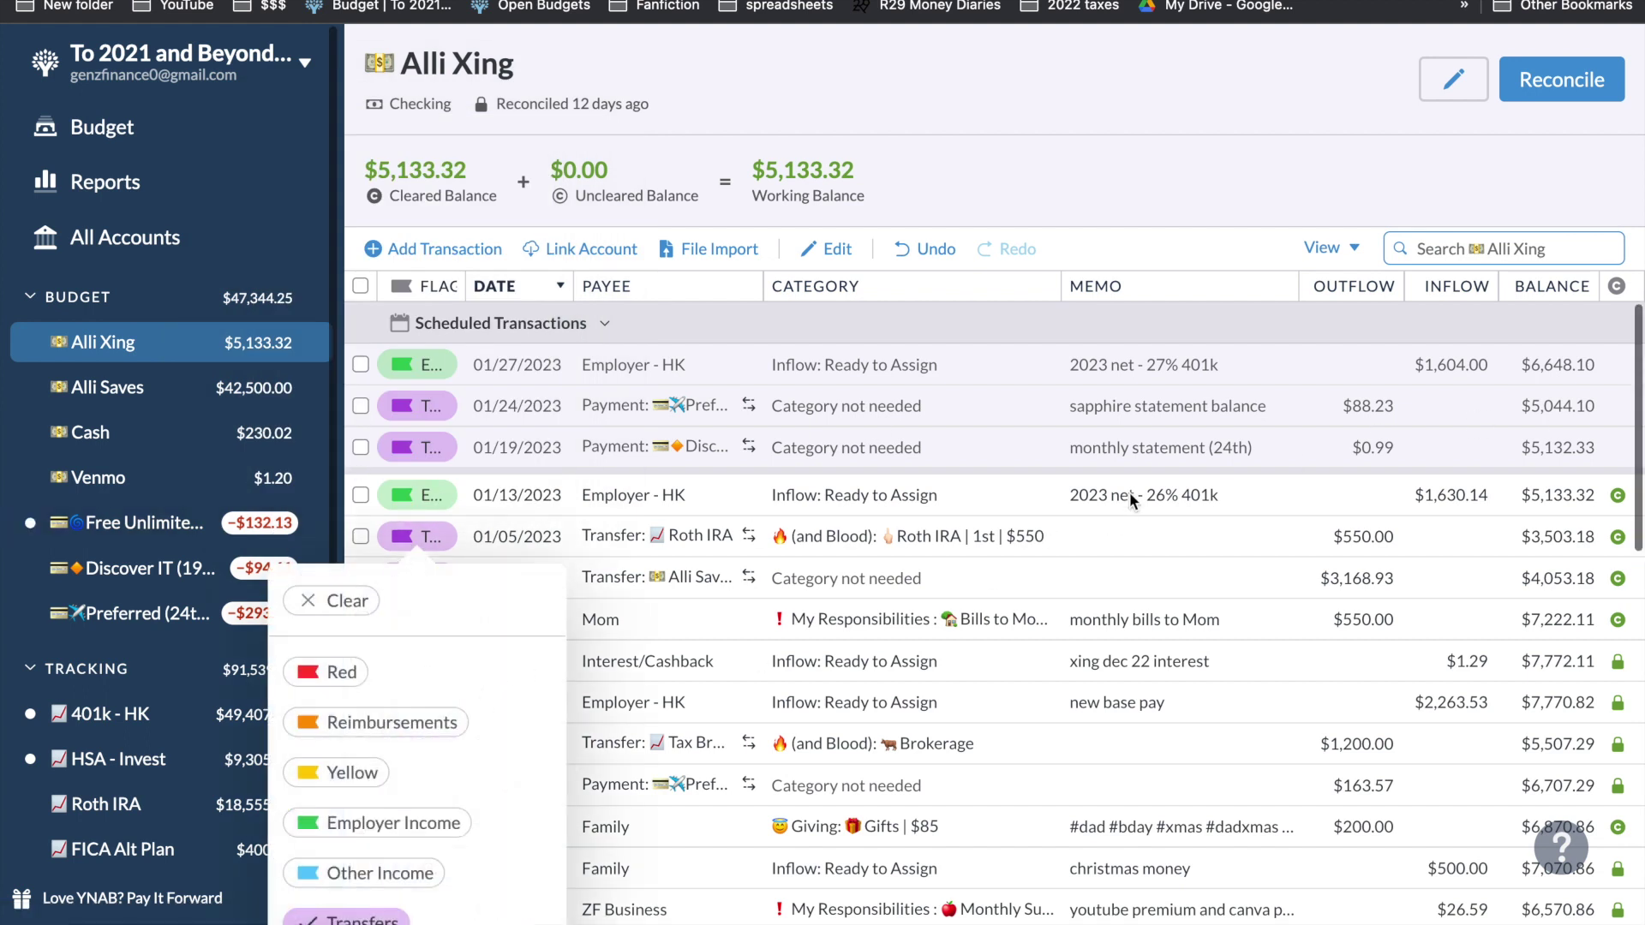
- Reconcile the checking account at a balance of $5,133.32 and open the savings account
click(1571, 79)
click(1571, 79)
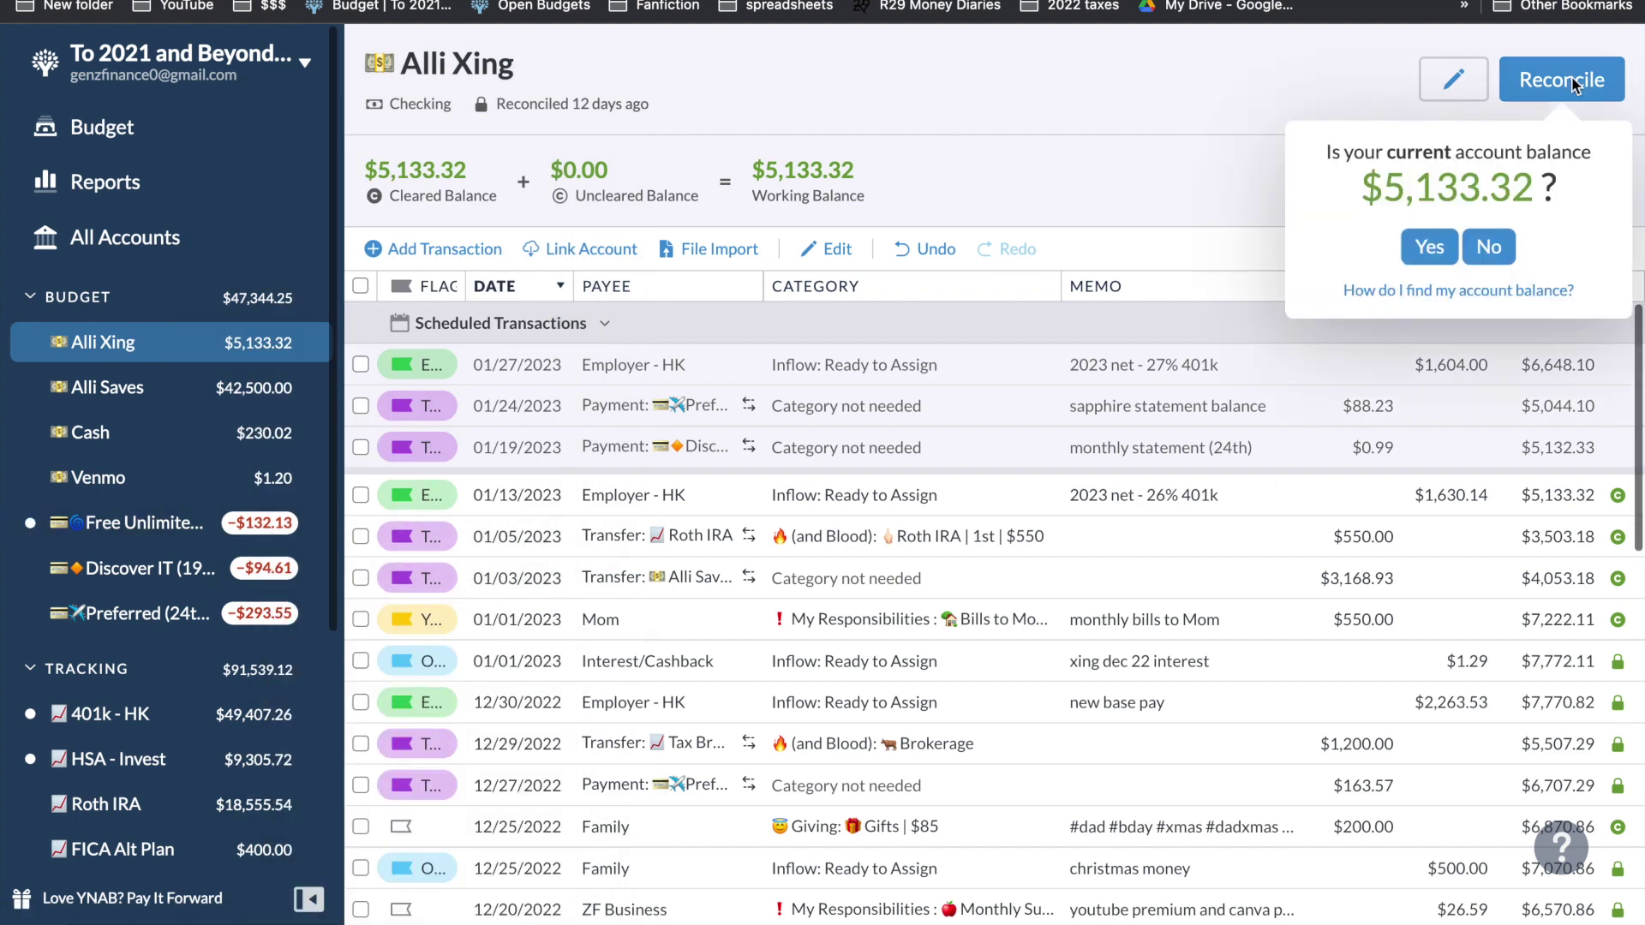
click(1431, 249)
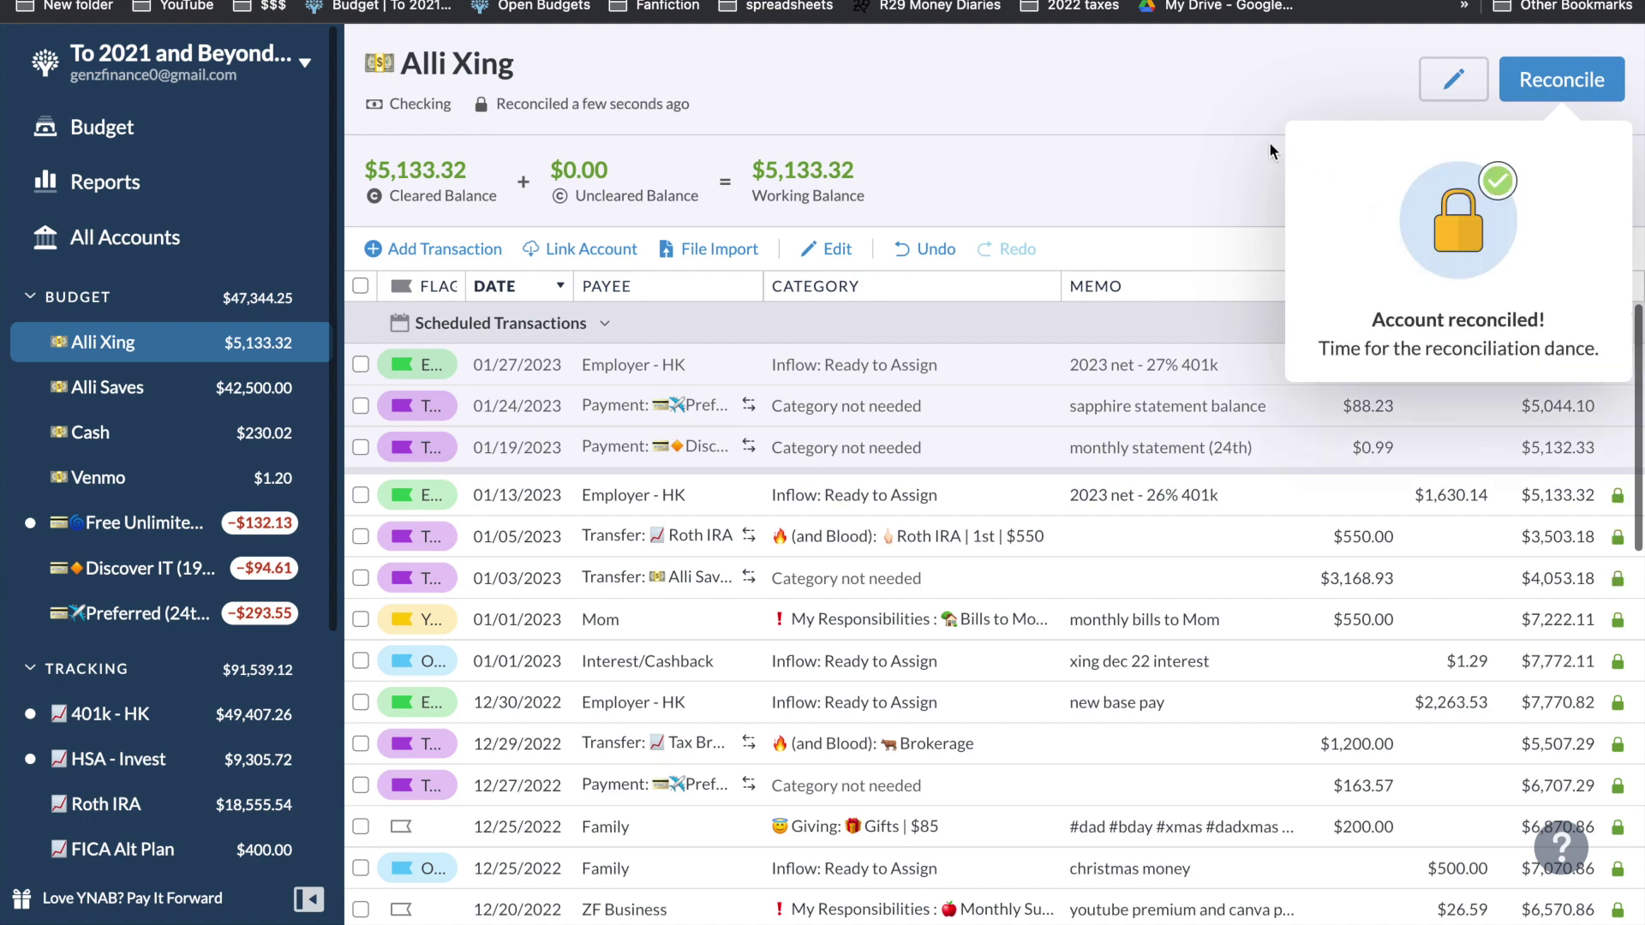
click(222, 396)
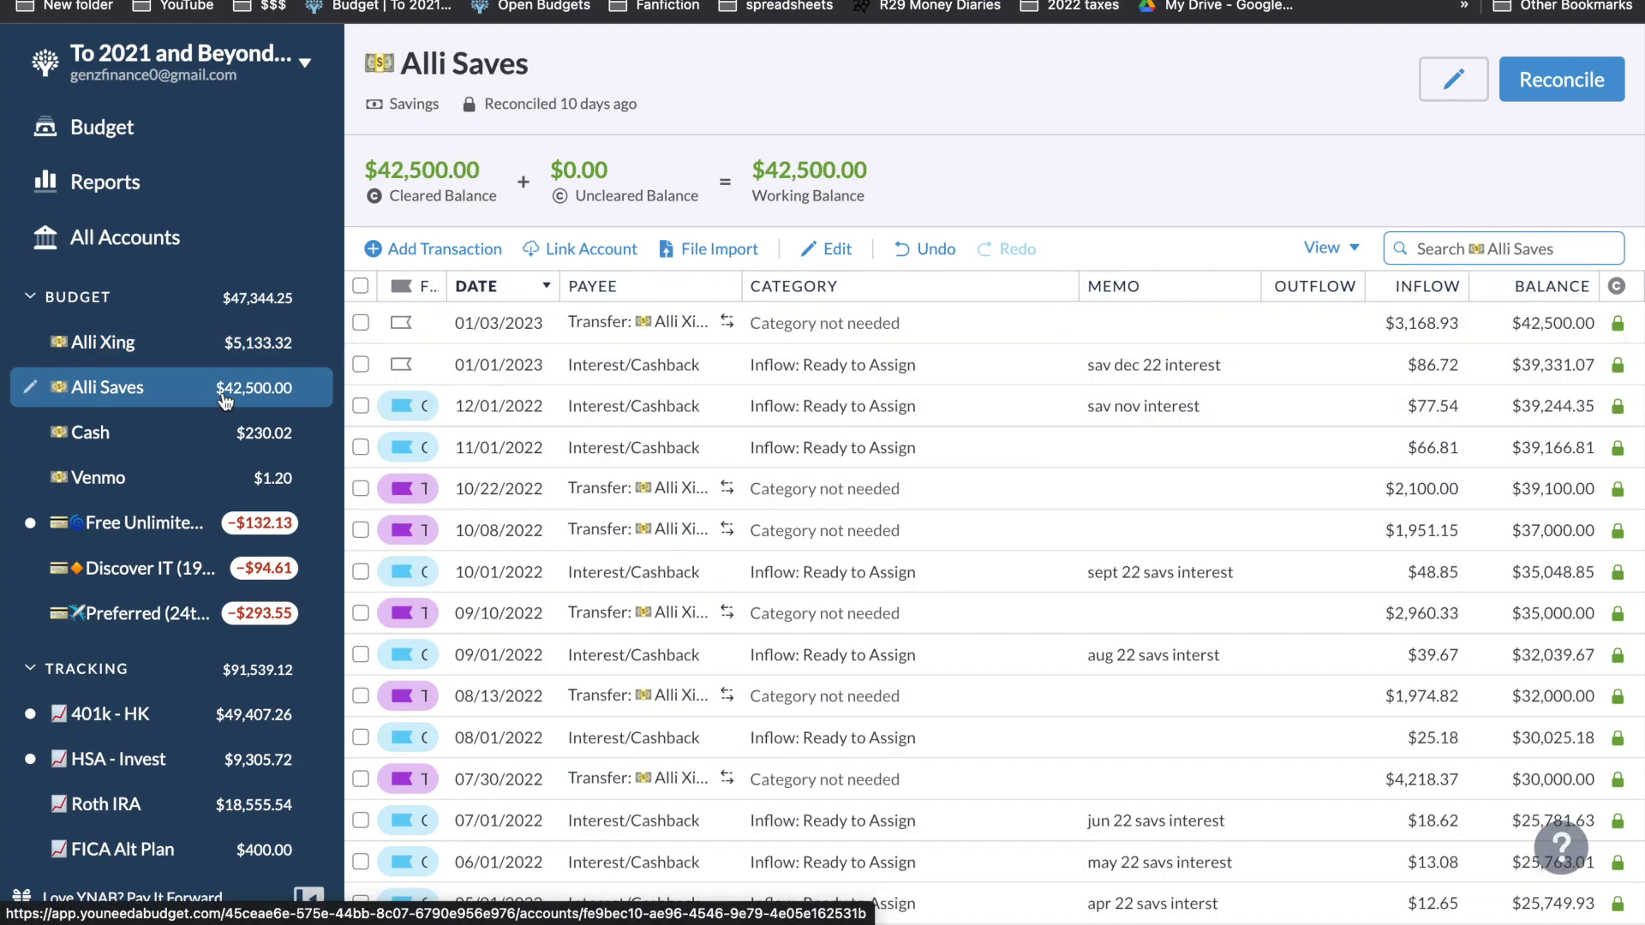
- On the Free Unlimited card, mark the 12/30 Youtube, 01/06 WREN and 01/10 Netflix charges as cleared and reconcile at −$132.13
click(197, 531)
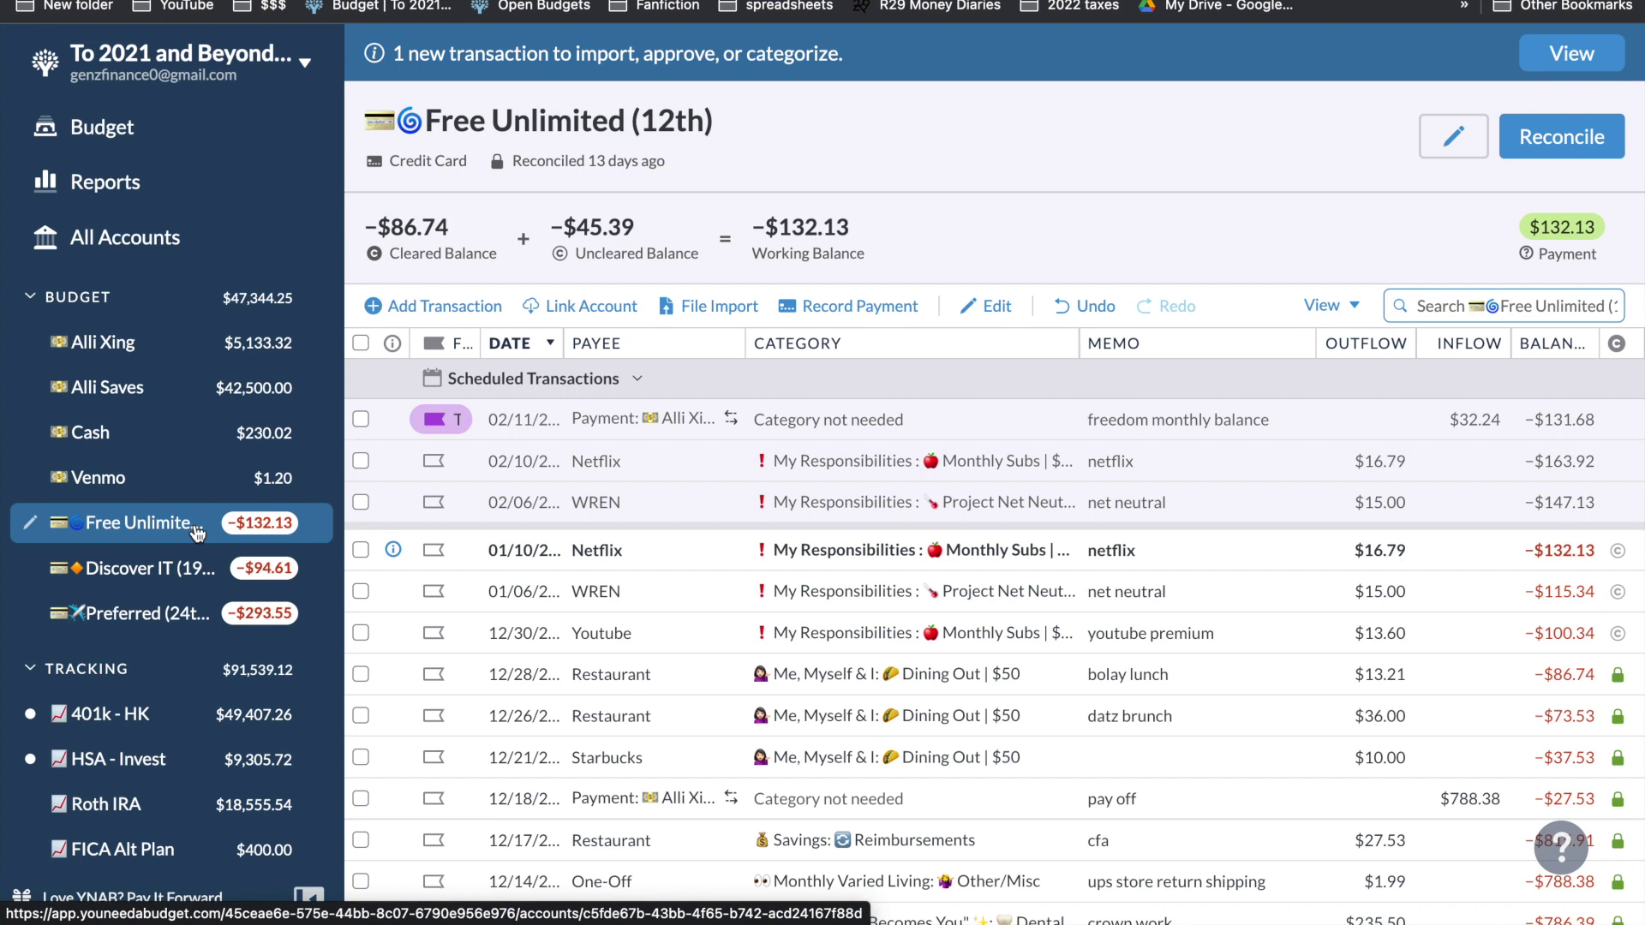
click(1618, 634)
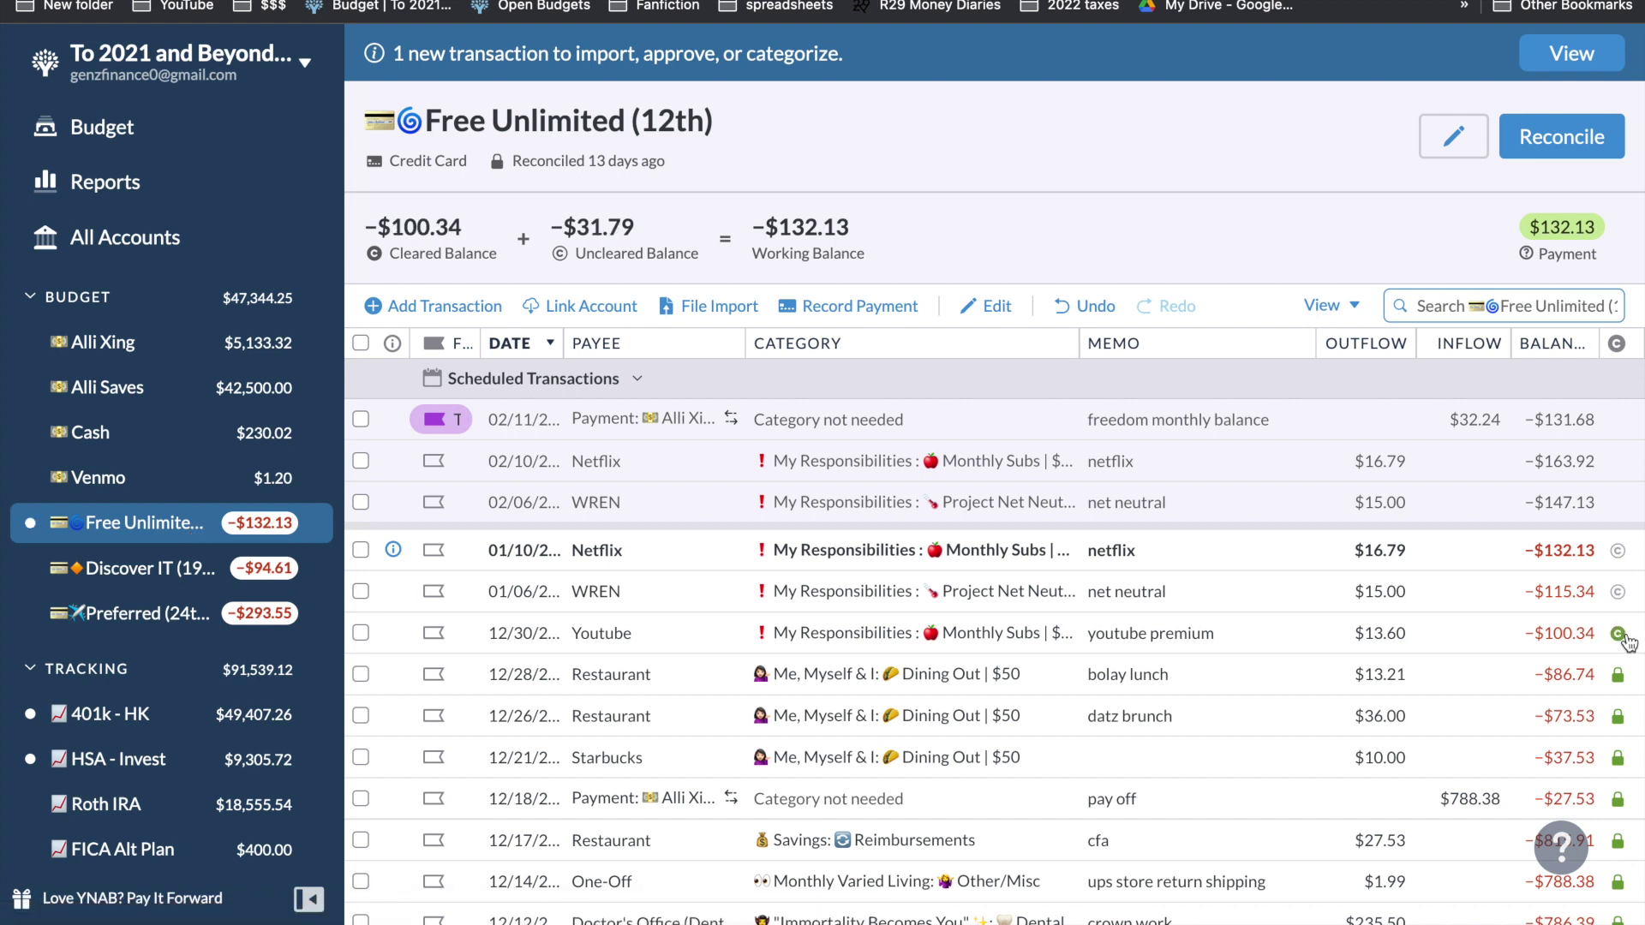
click(1618, 592)
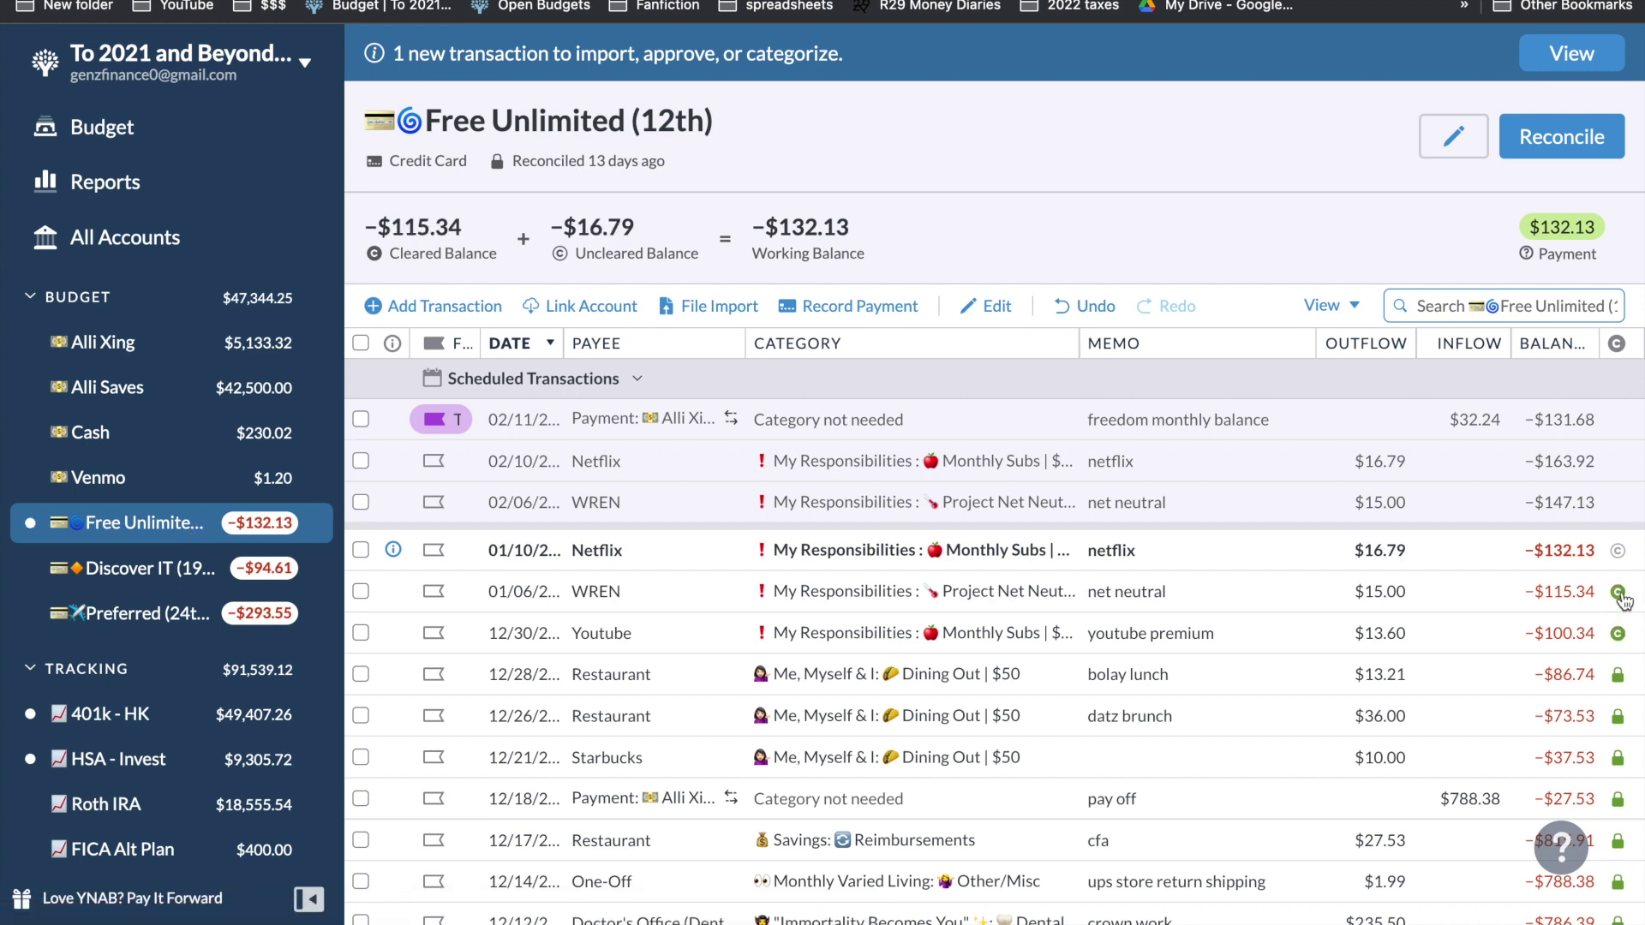
click(1618, 550)
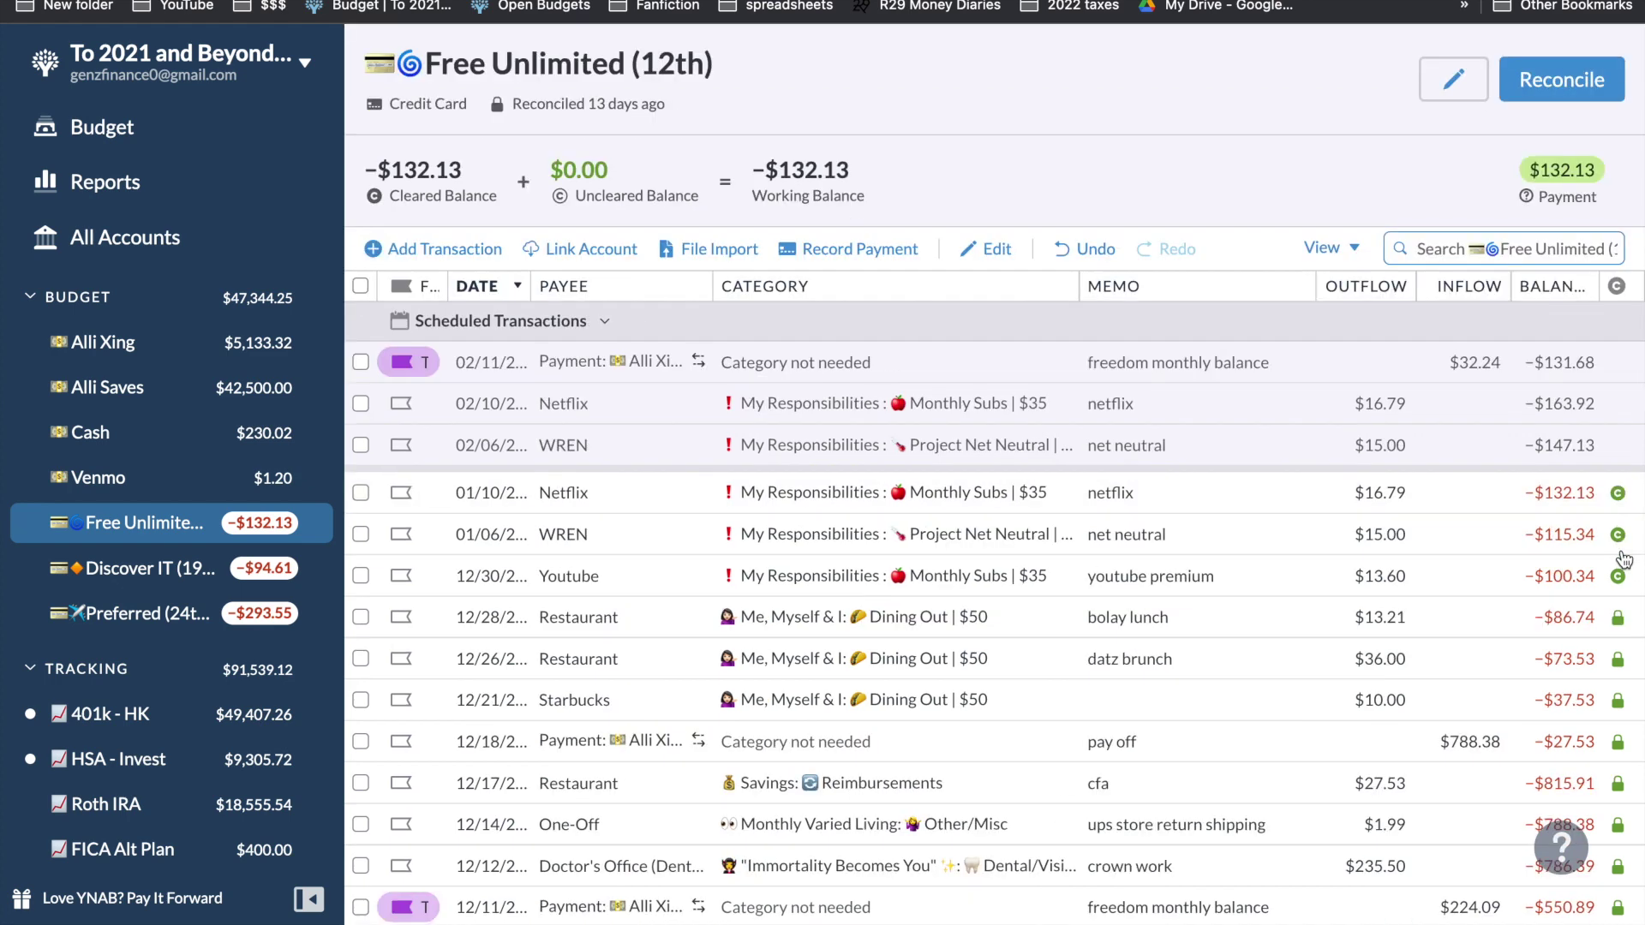
click(1575, 78)
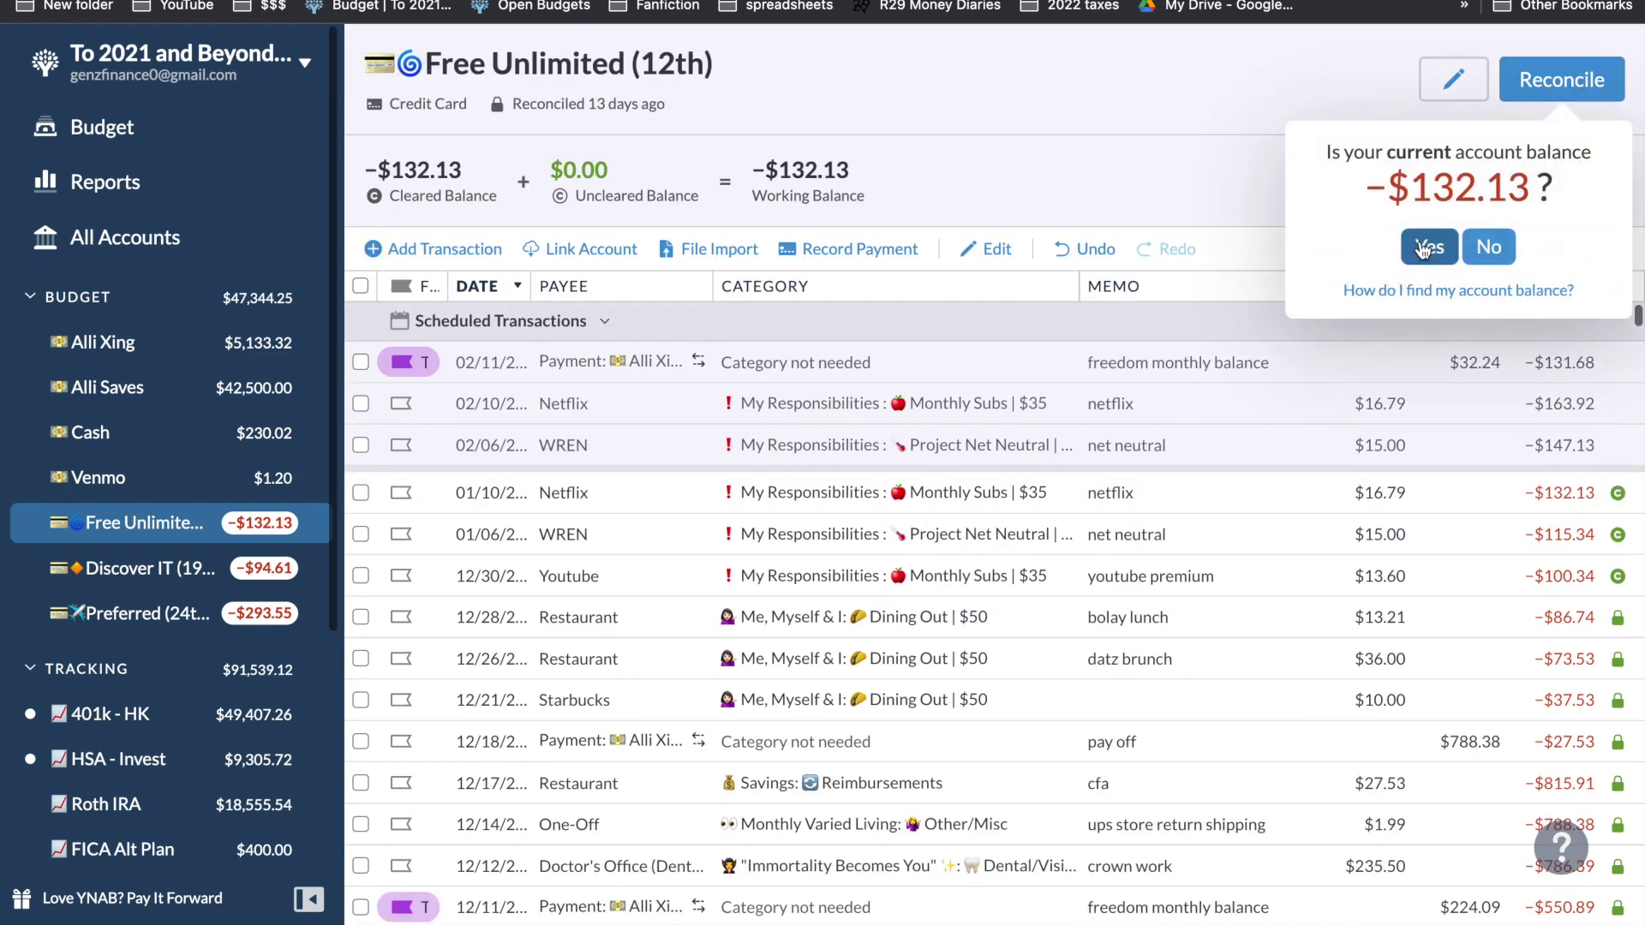
click(1424, 248)
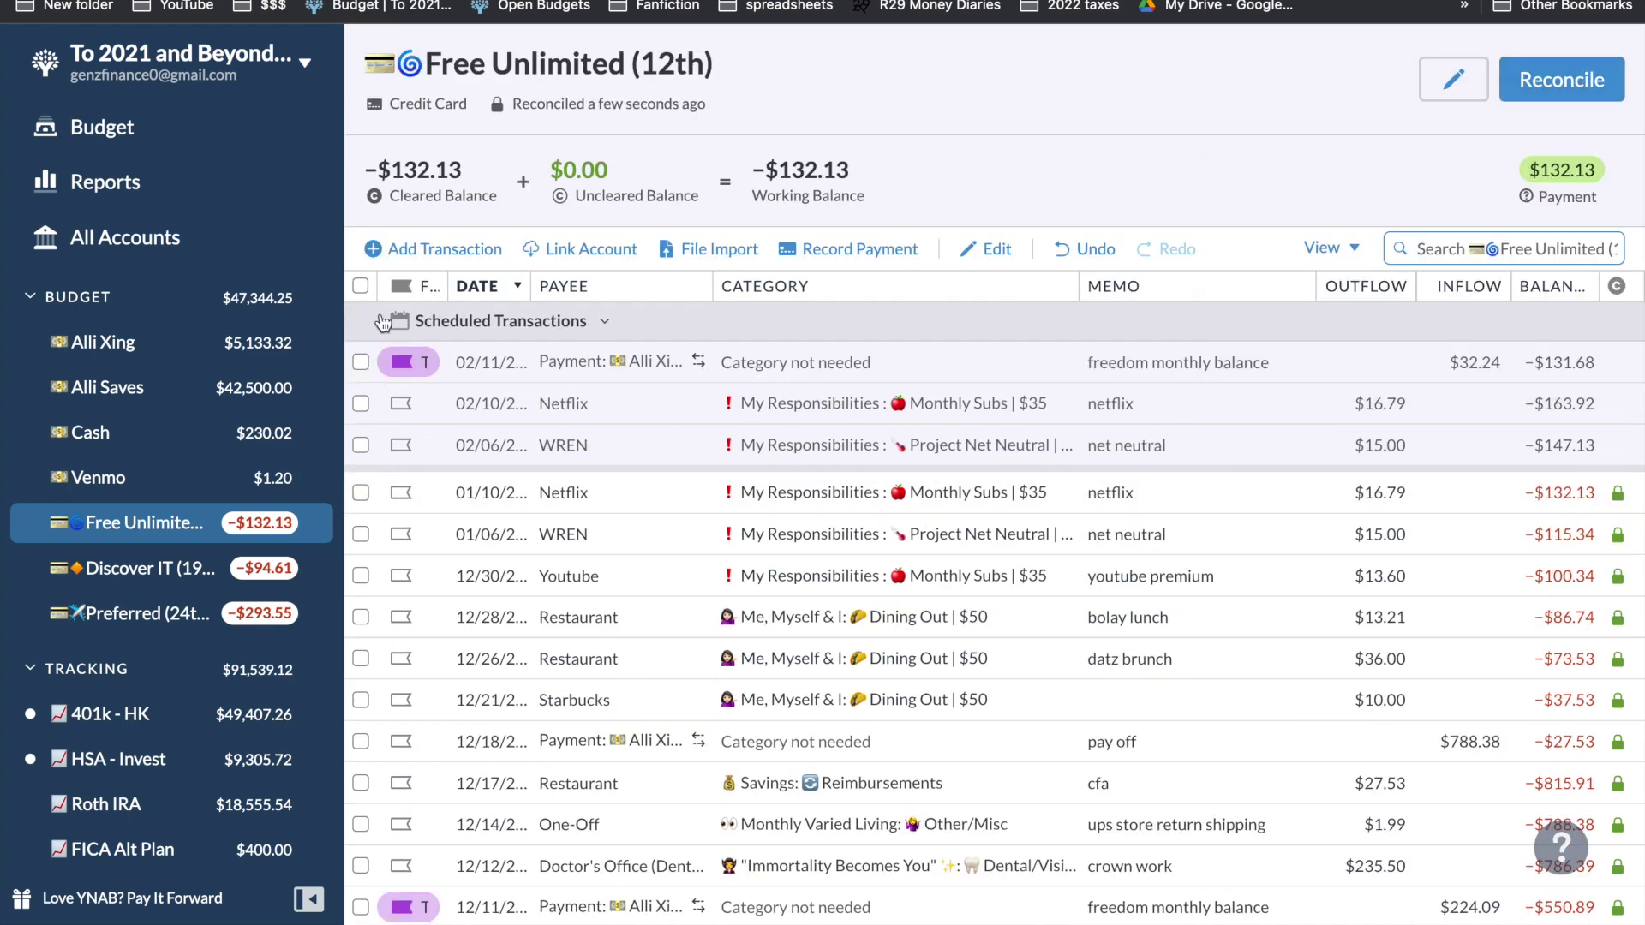
- Add a $15 Starbucks outflow to the Free Unlimited card in the Dining Out category with the memo "reload"
click(435, 249)
click(596, 514)
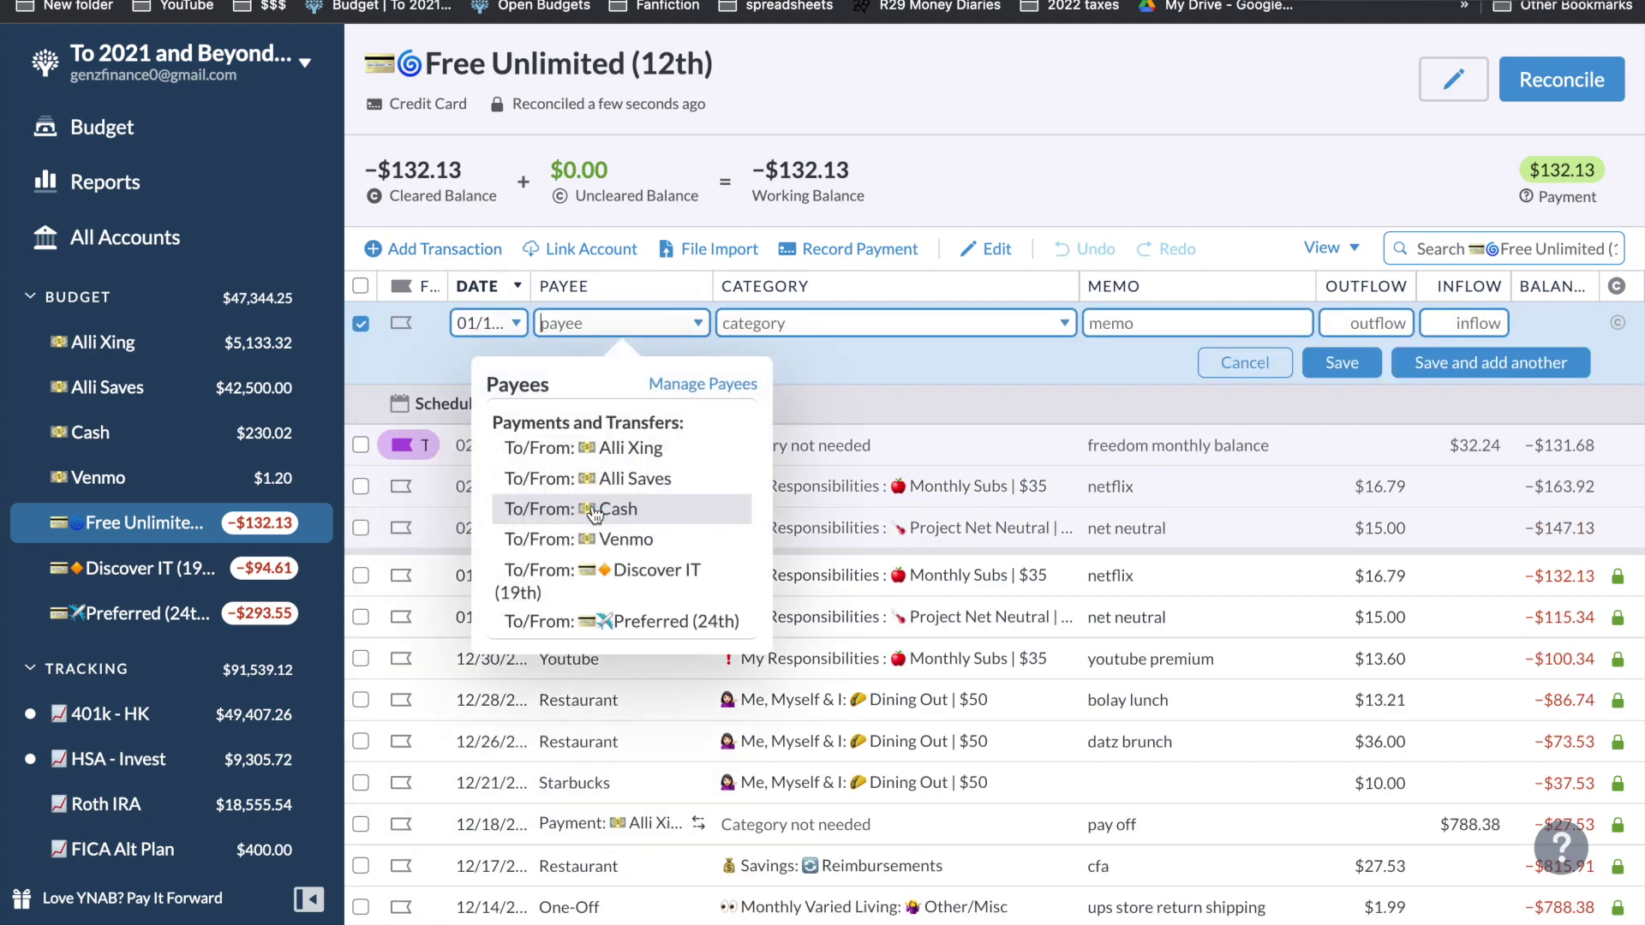
text(Star)
key(Return)
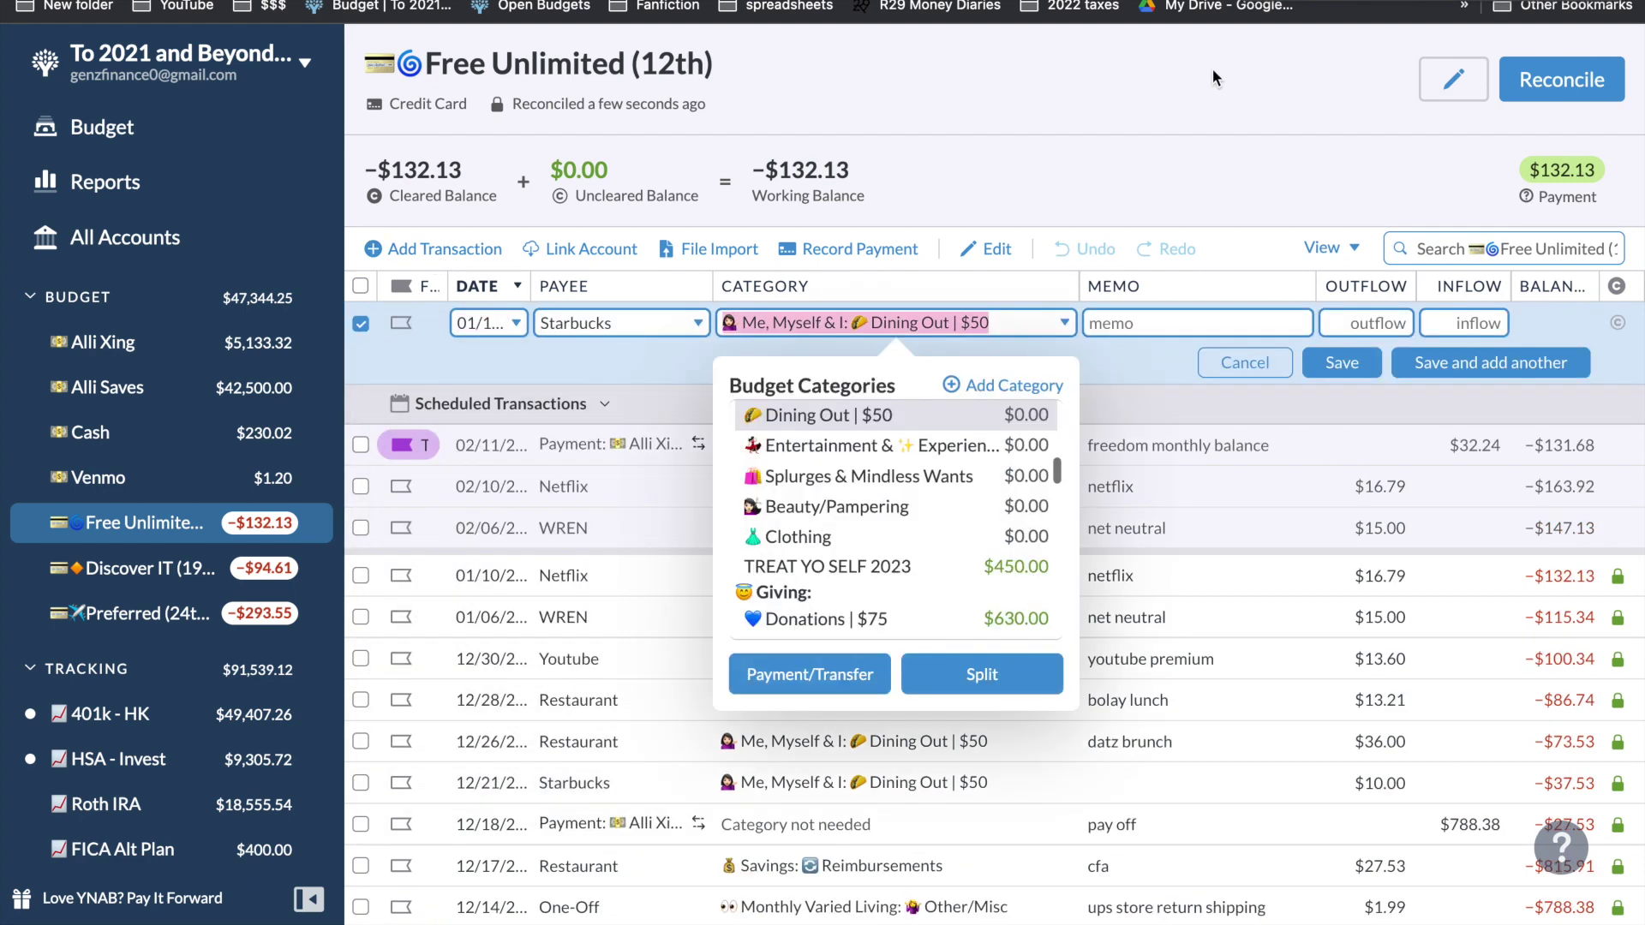
key(Tab)
text(reload)
key(Tab)
text(15)
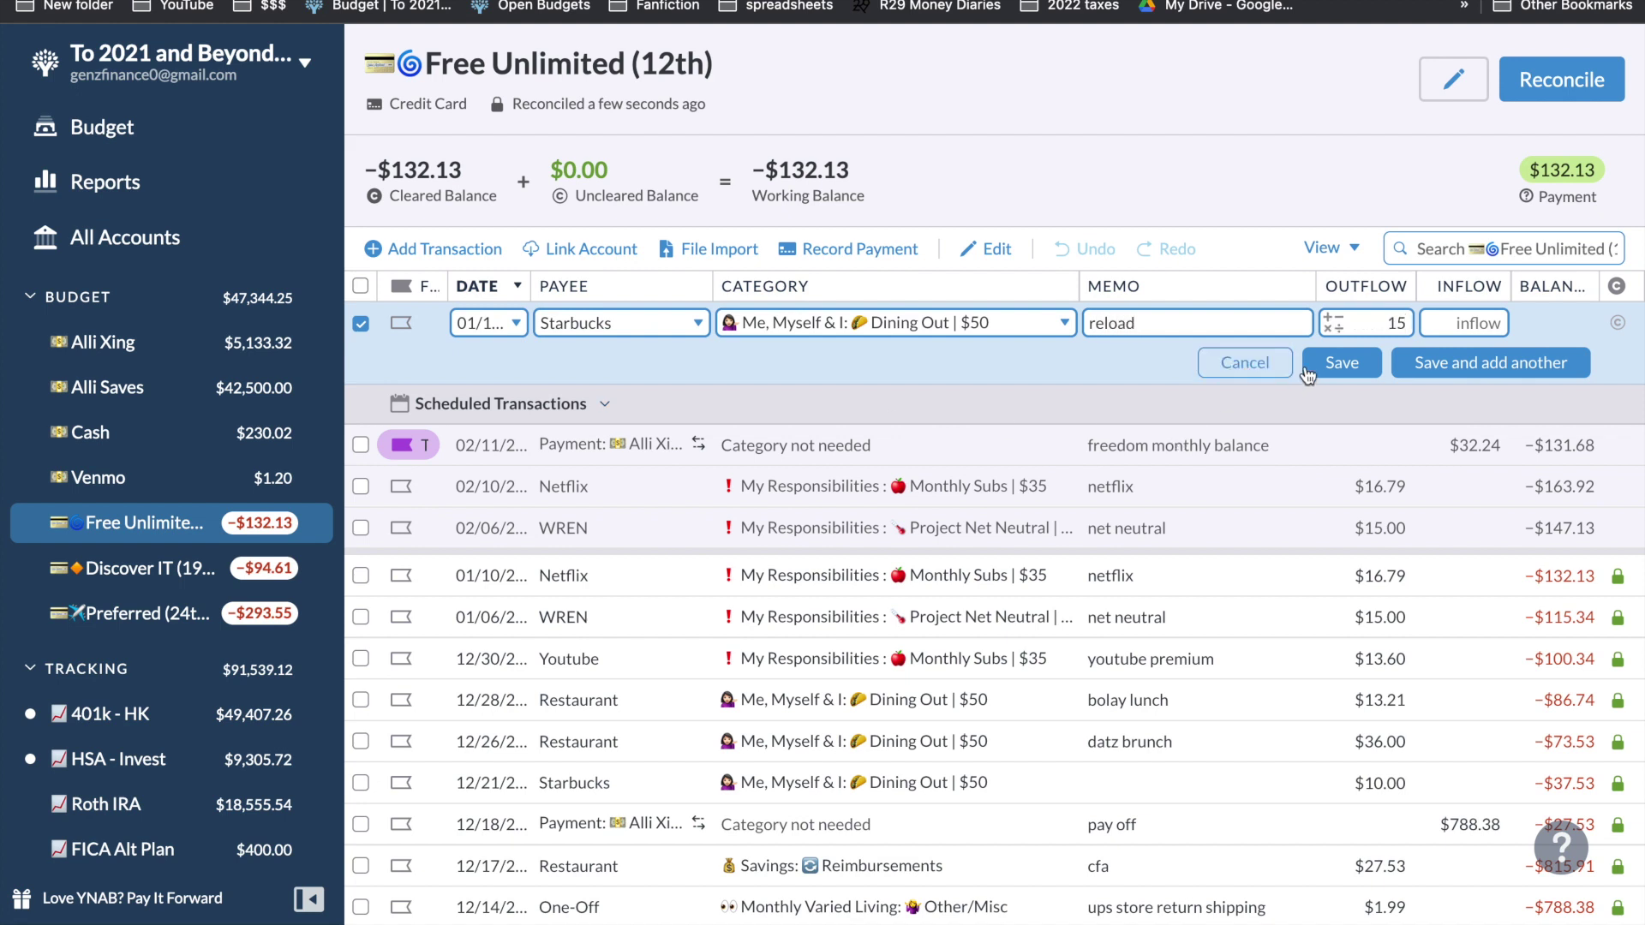
click(1345, 363)
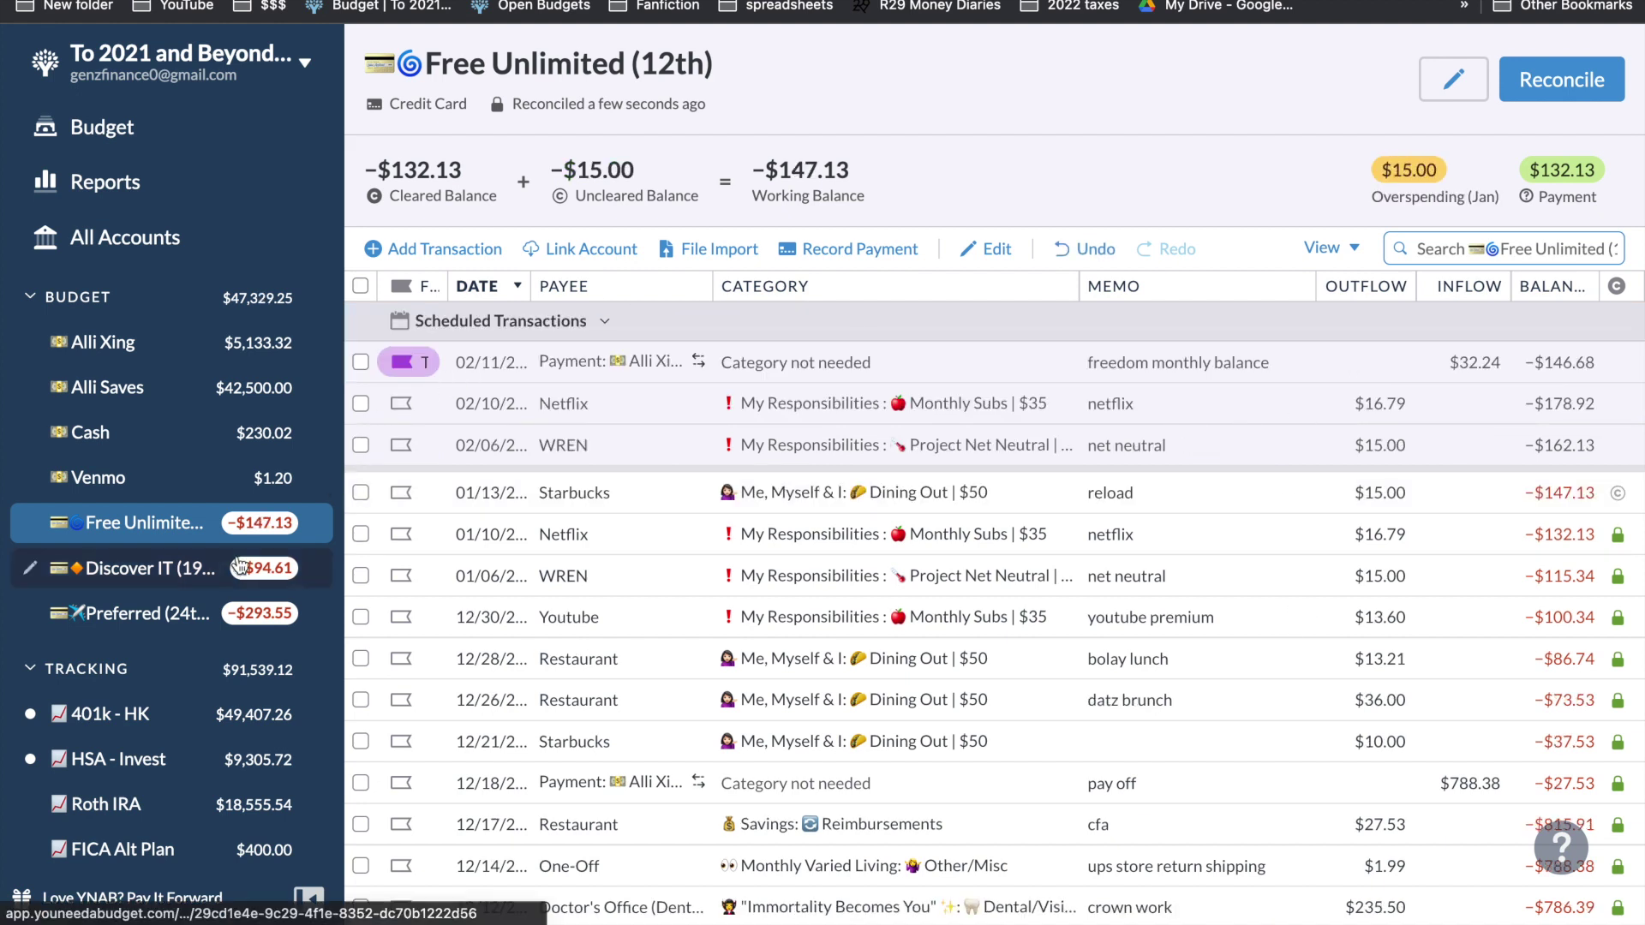
- On the Preferred card, mark the 01/05 HBO Max charge as cleared and reconcile the account at −$293.55
click(231, 622)
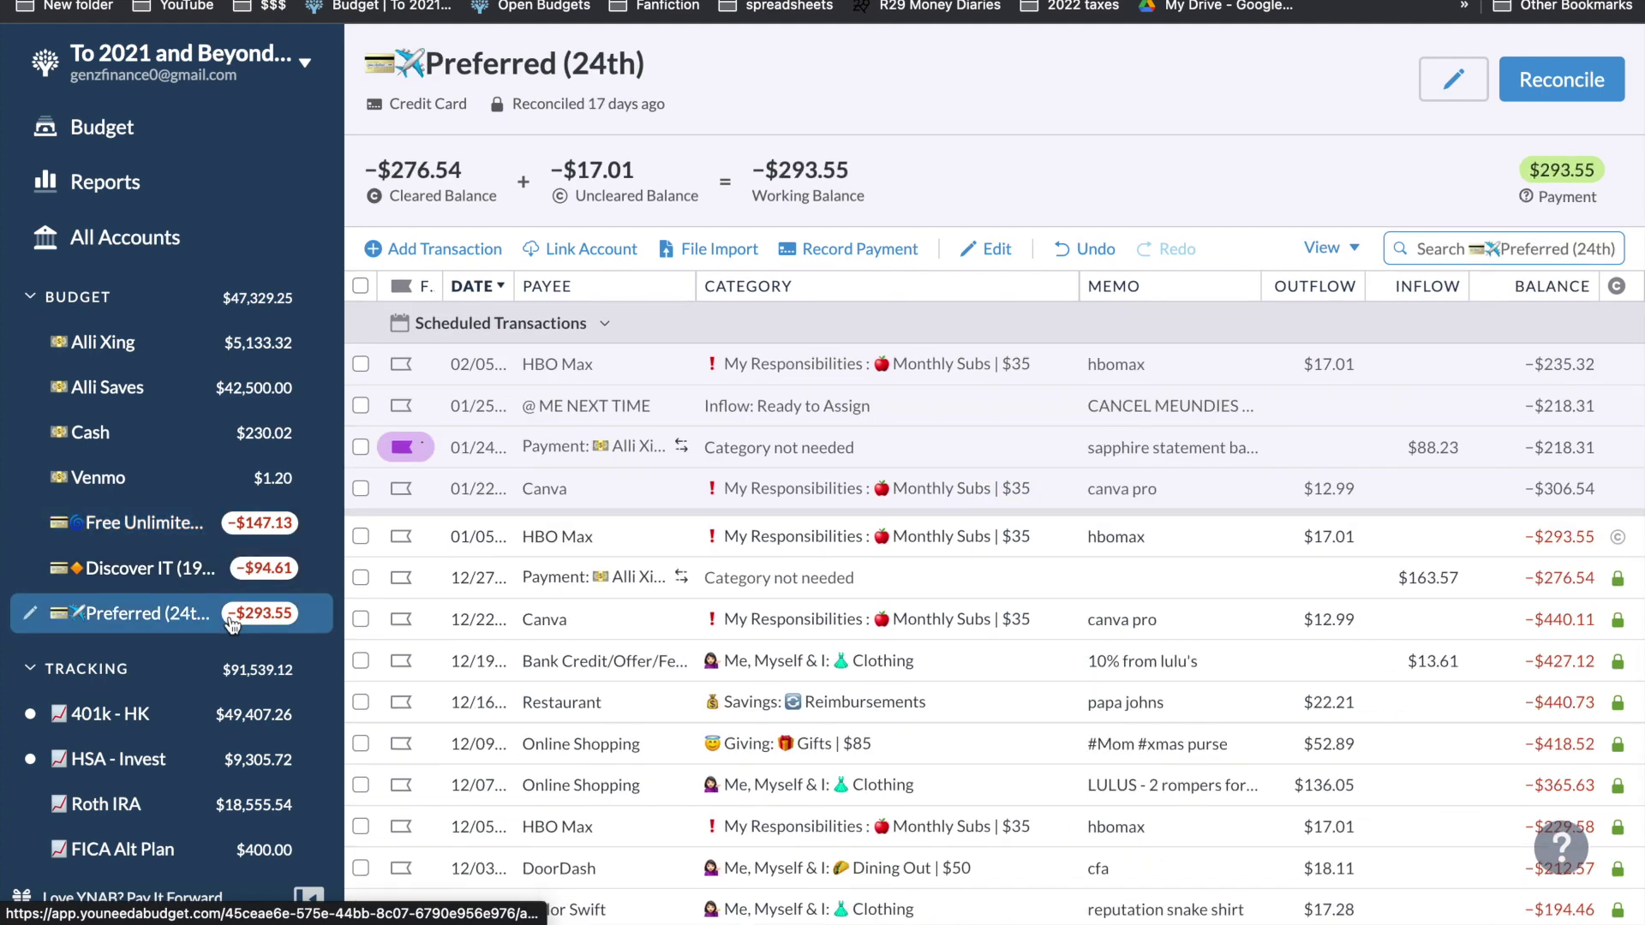
click(1617, 537)
click(1562, 82)
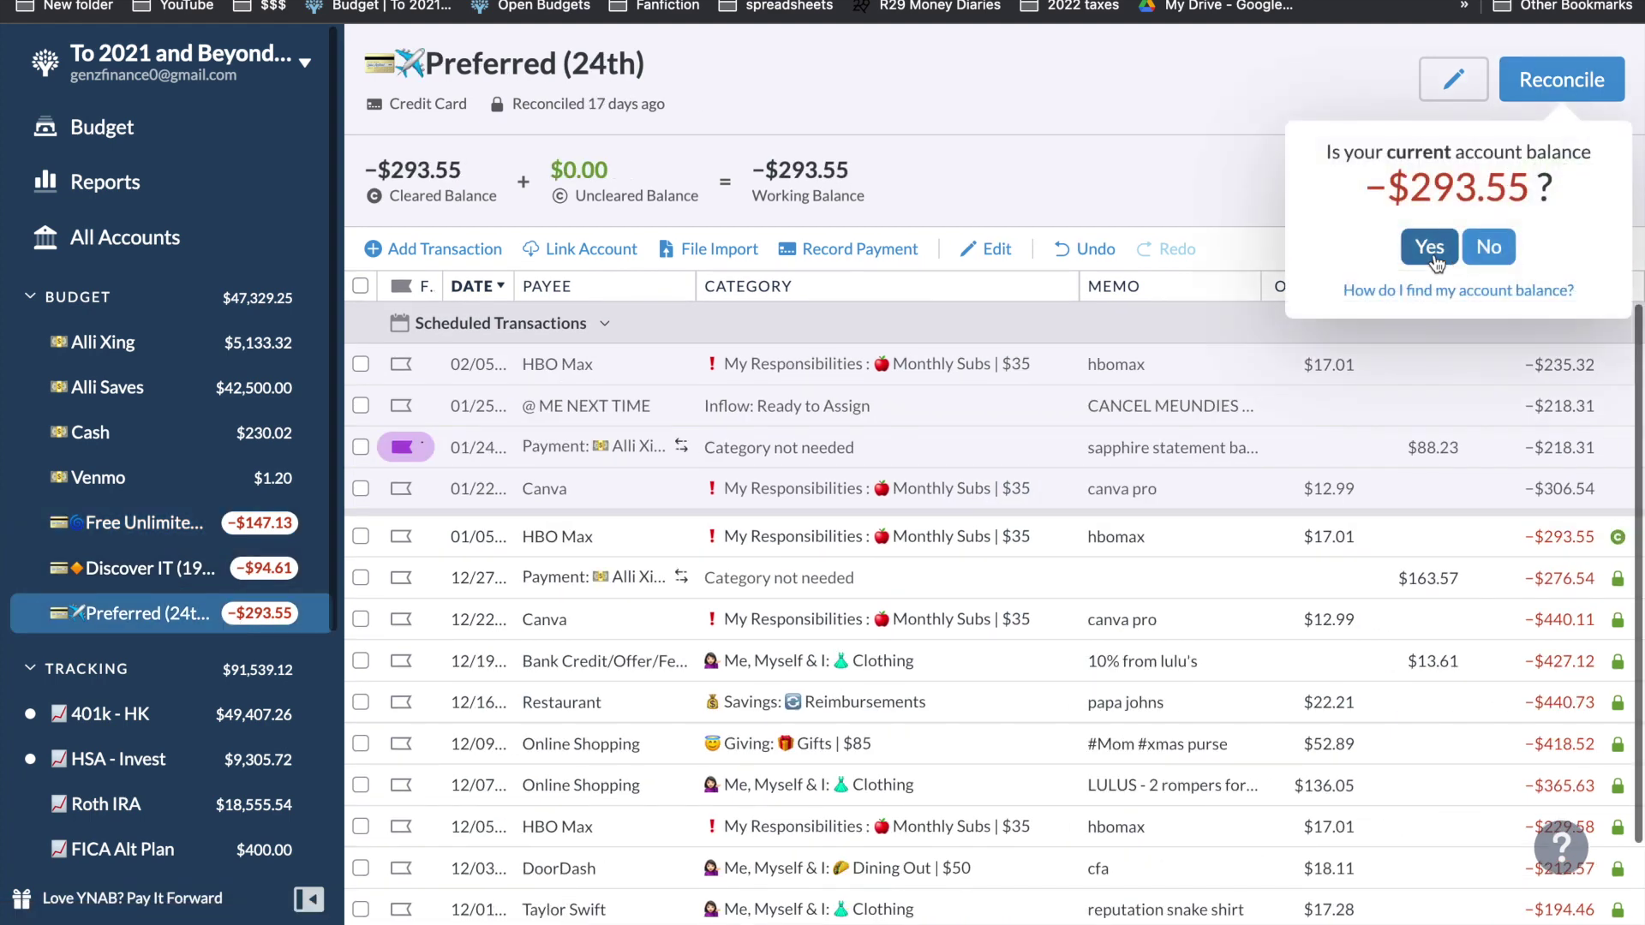
click(1433, 254)
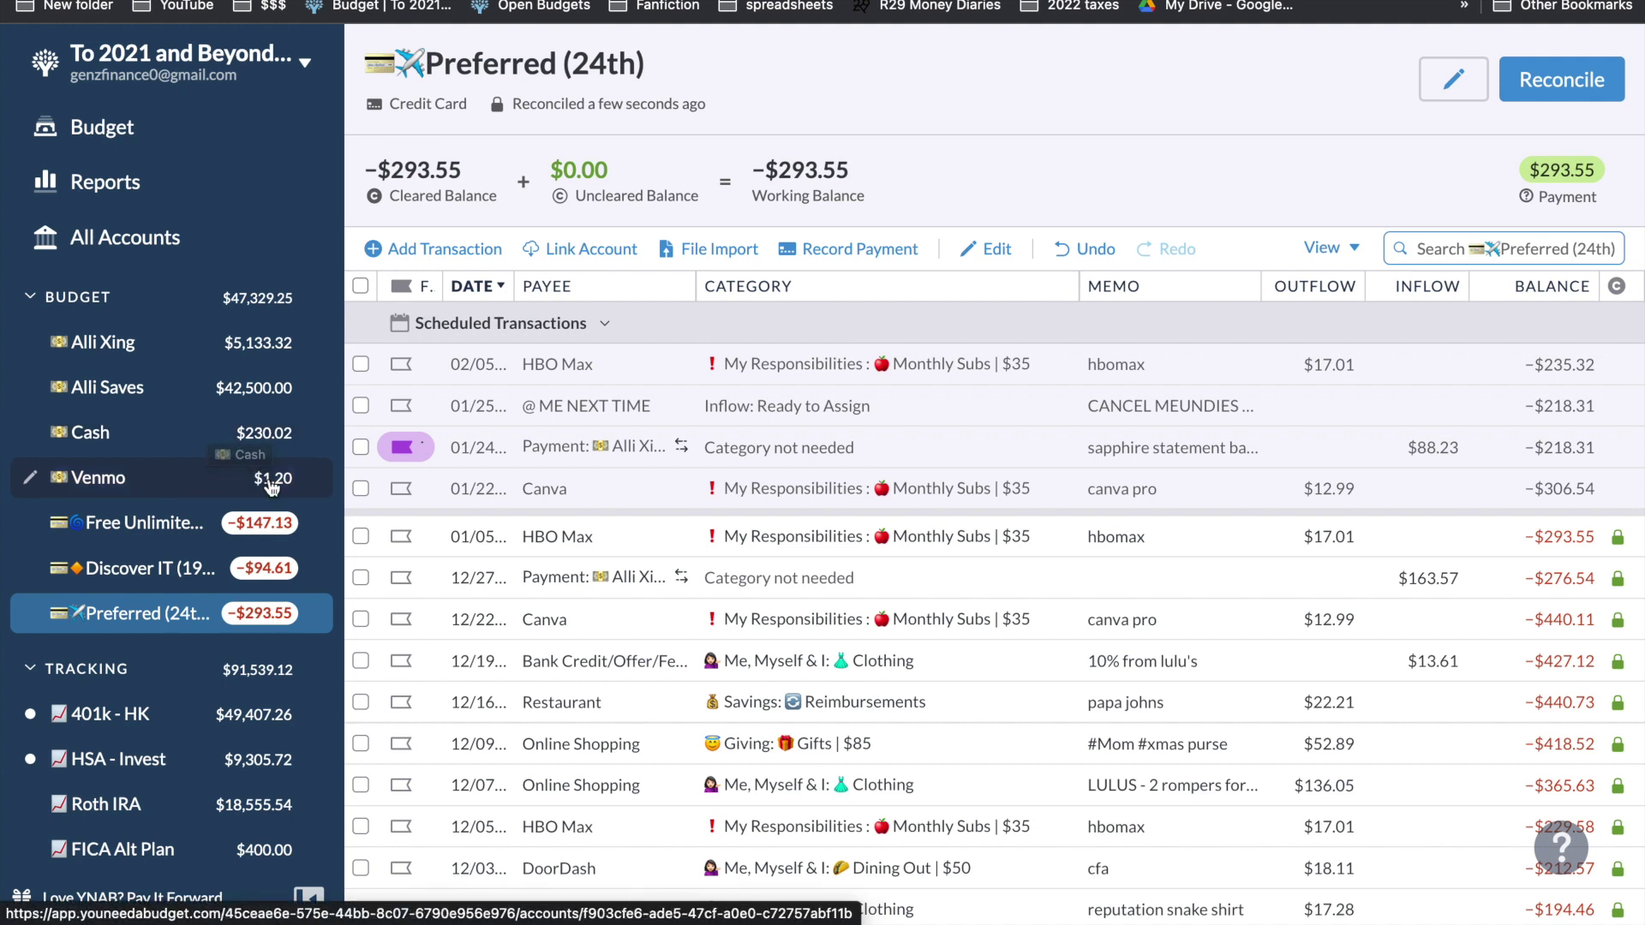
- In the 401k - HK tracking account, set the scheduled 01/27/2023 contribution's memo to 27% of gross pay and its inflow to $808.96
click(27, 302)
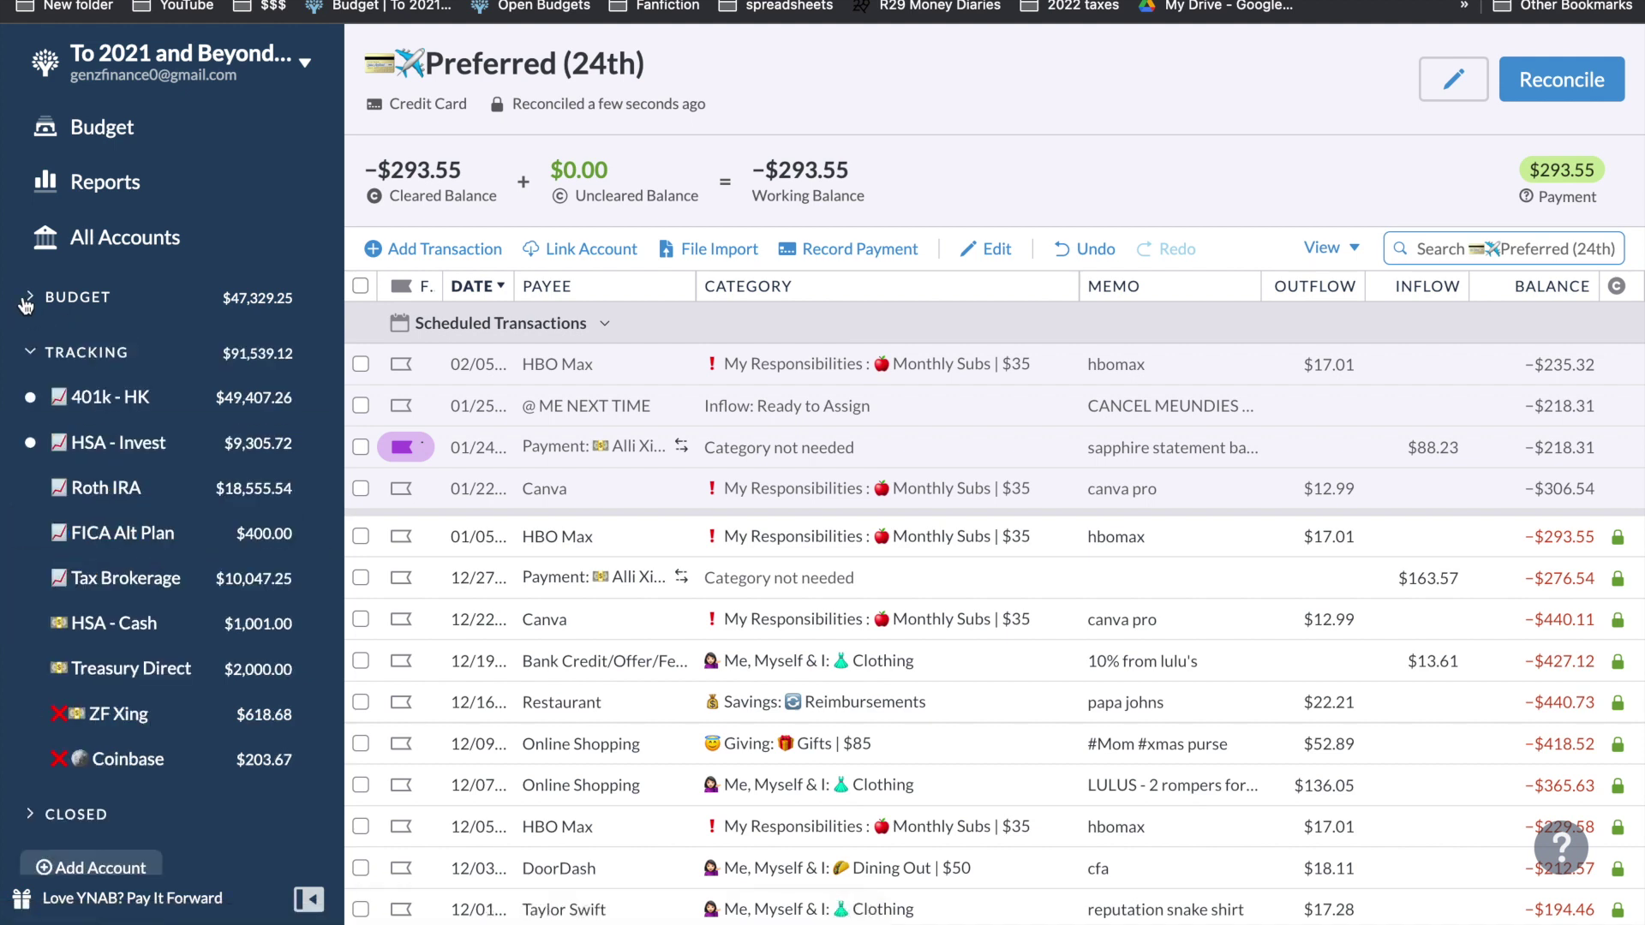
click(228, 392)
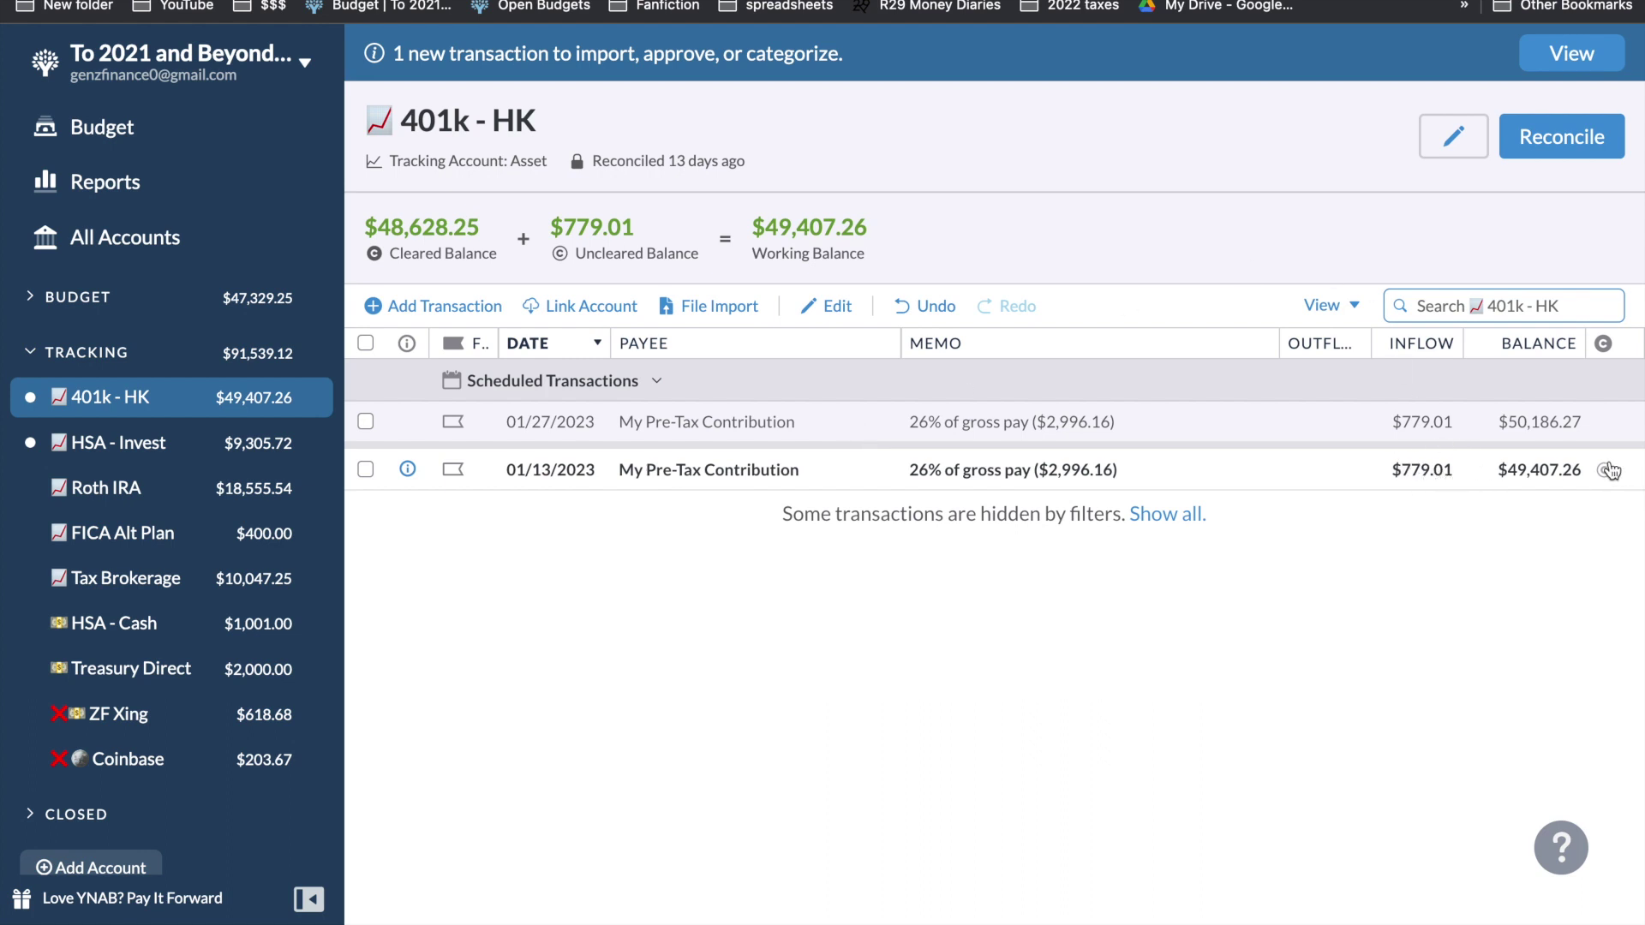
click(1025, 422)
click(1022, 420)
click(587, 420)
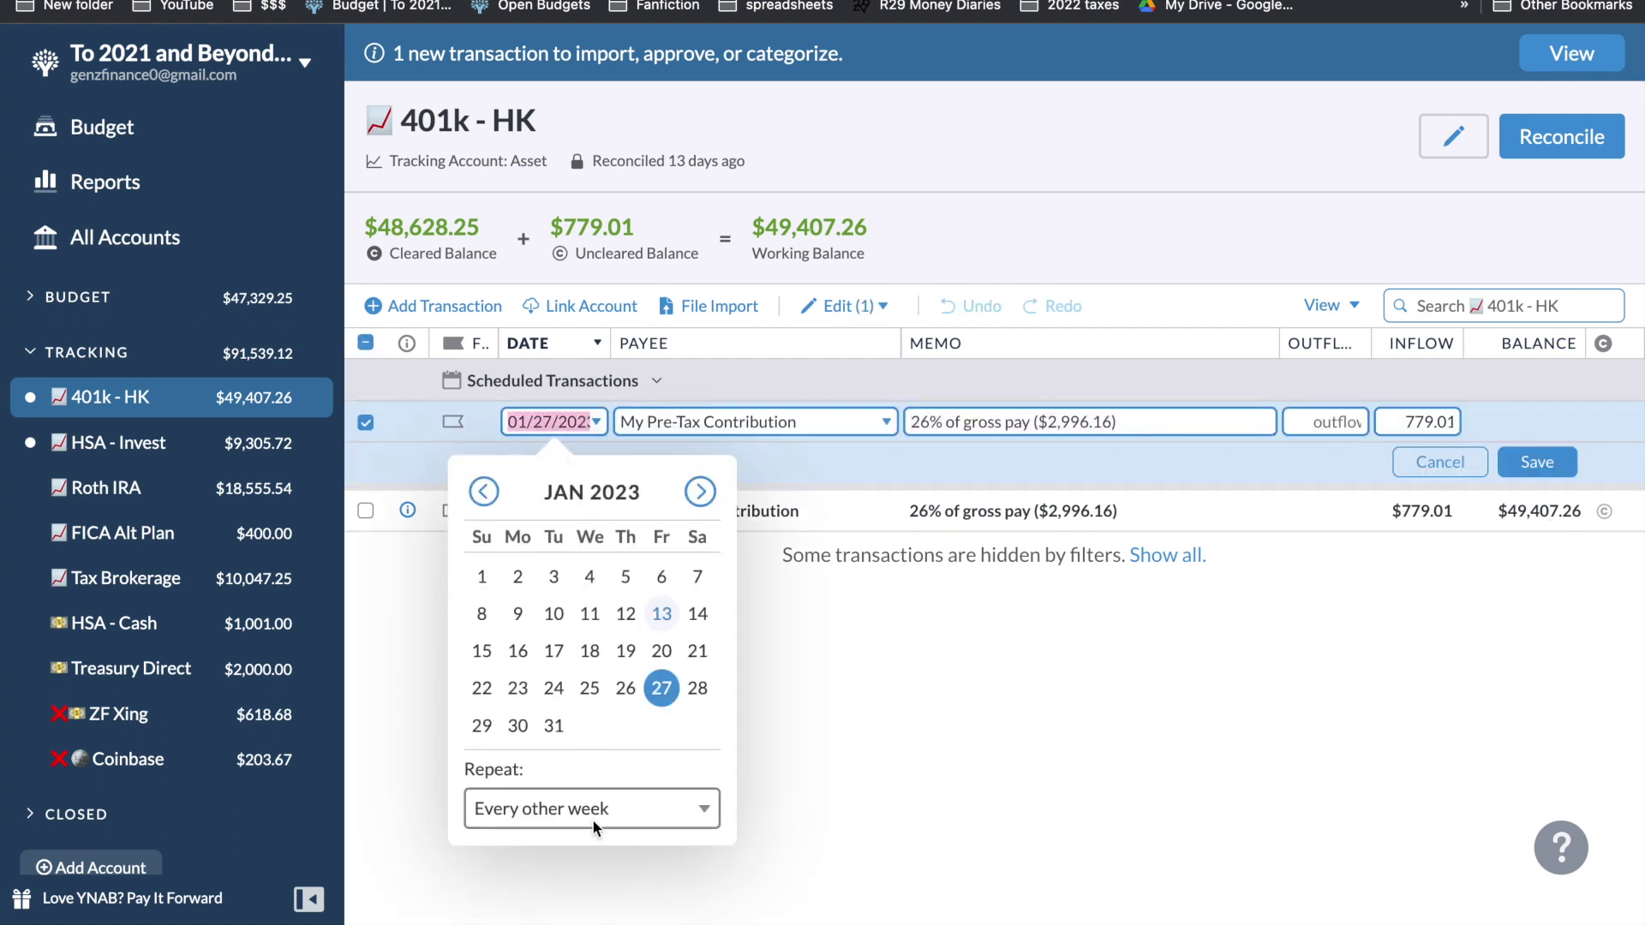
click(1020, 417)
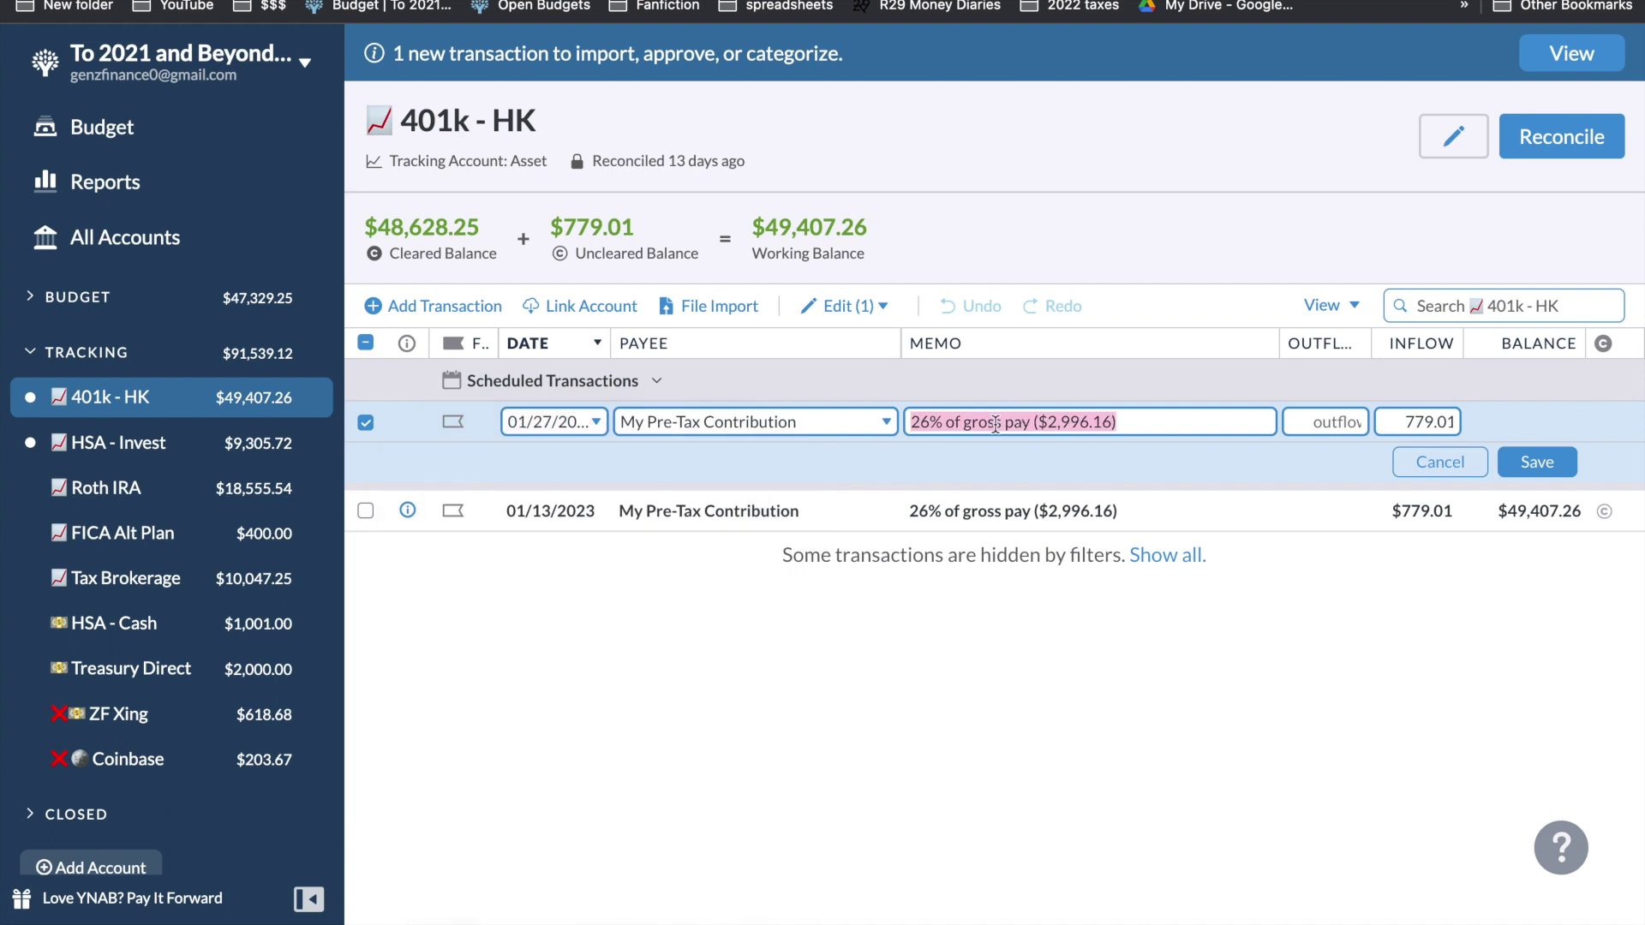
click(931, 423)
key(BackSpace)
text(7)
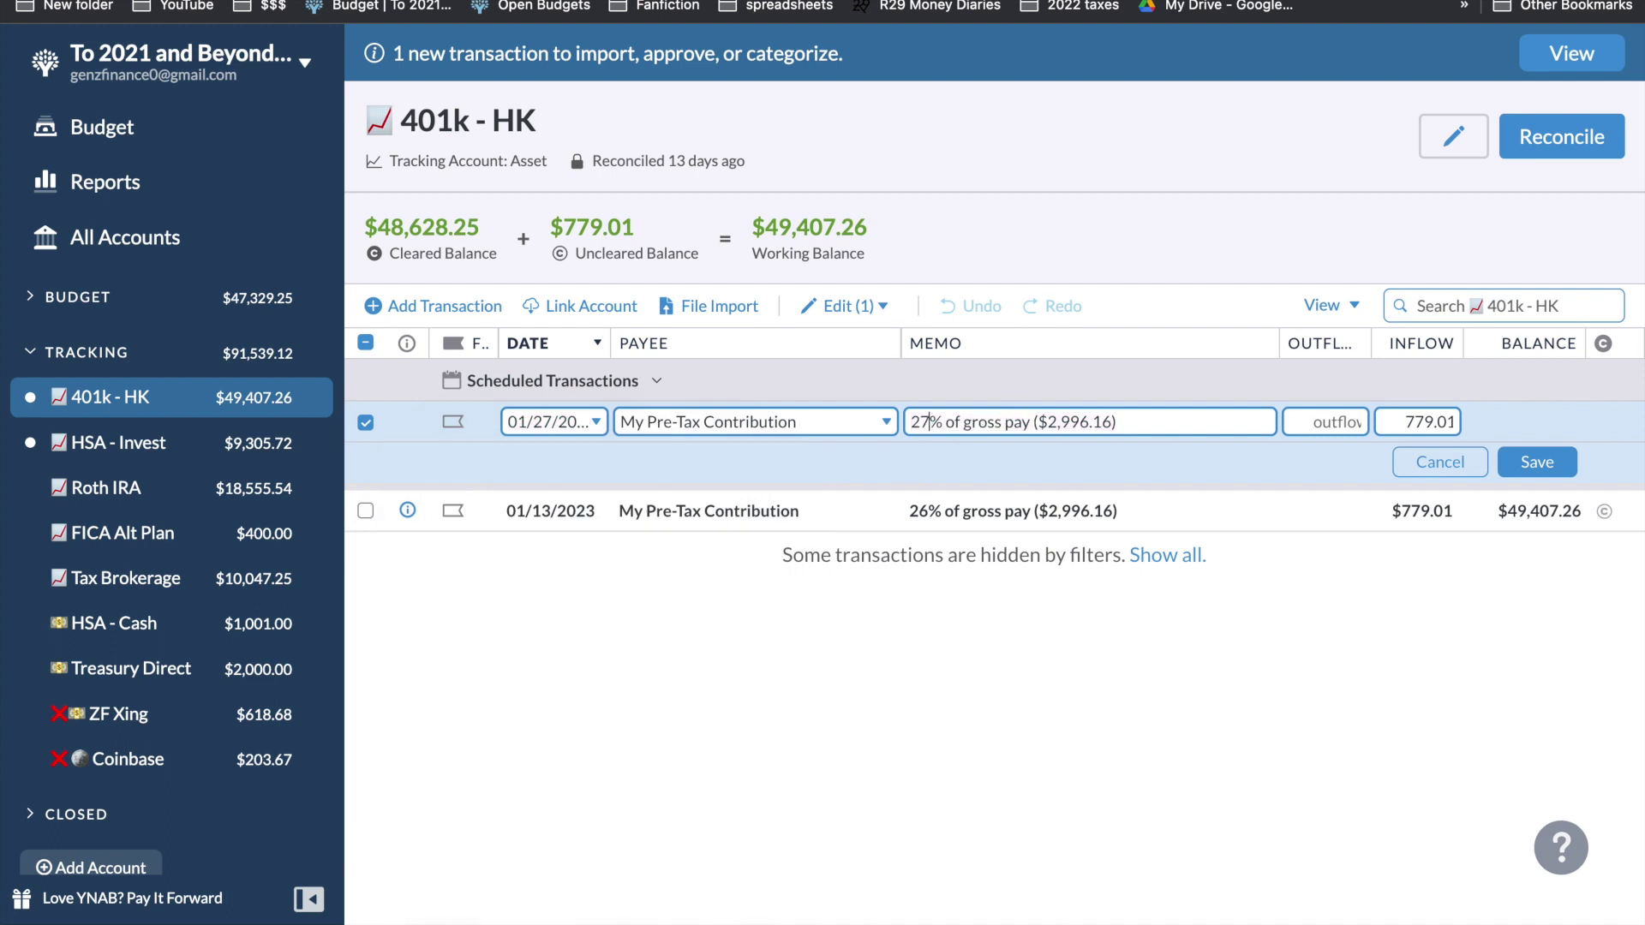
triple_click(1400, 424)
text(808.96)
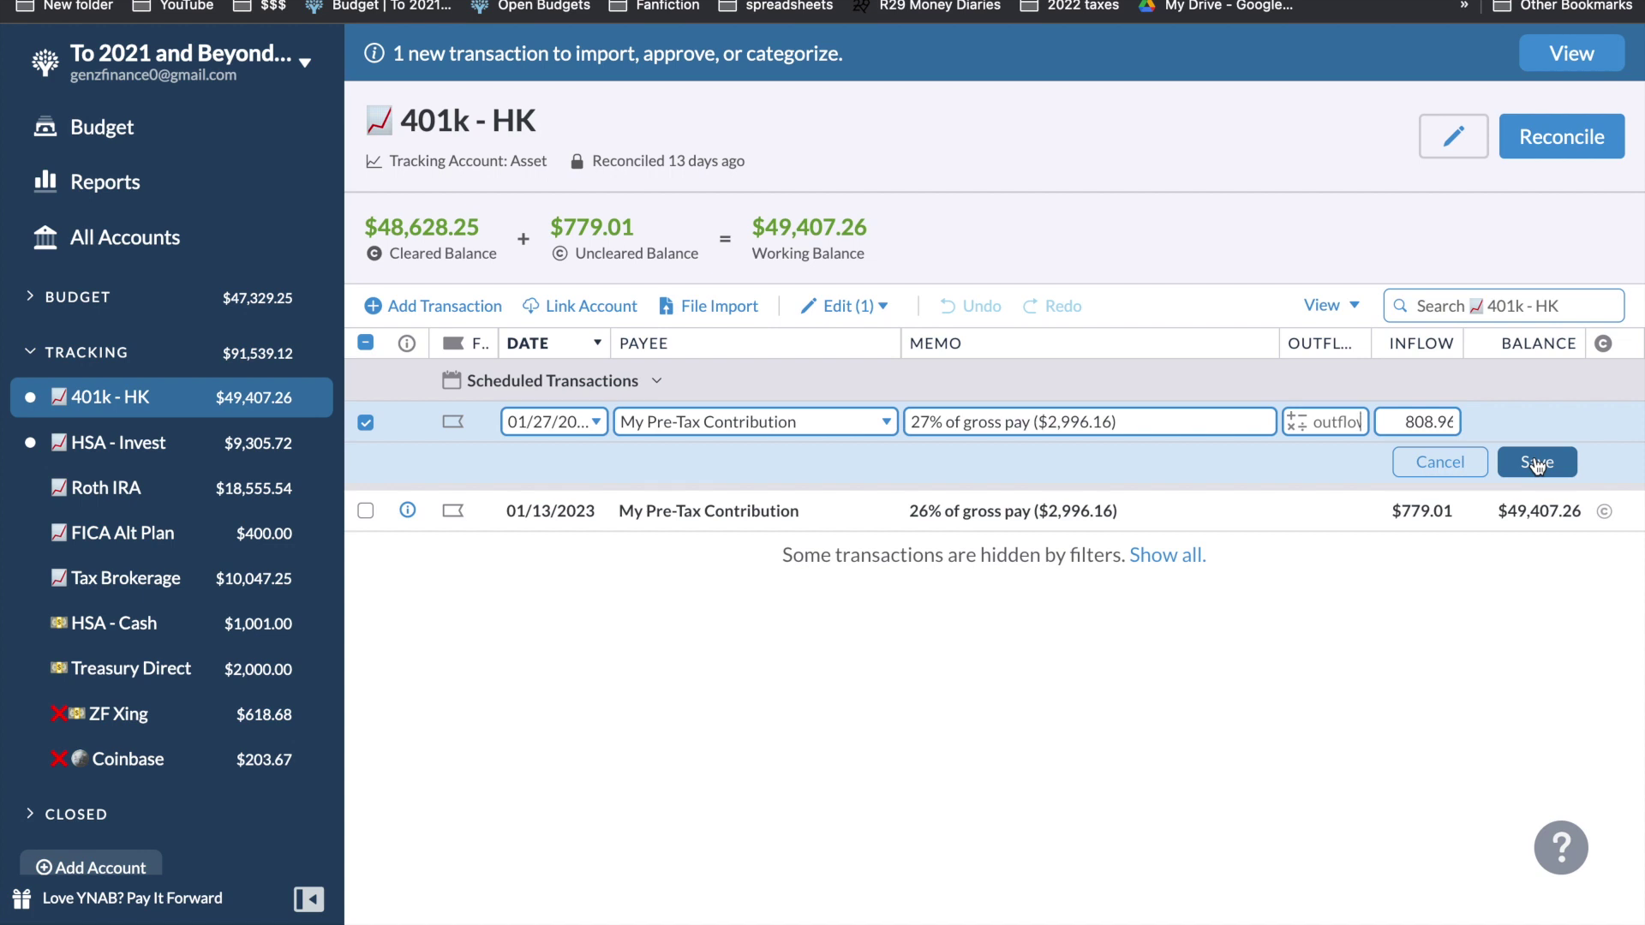
click(1536, 464)
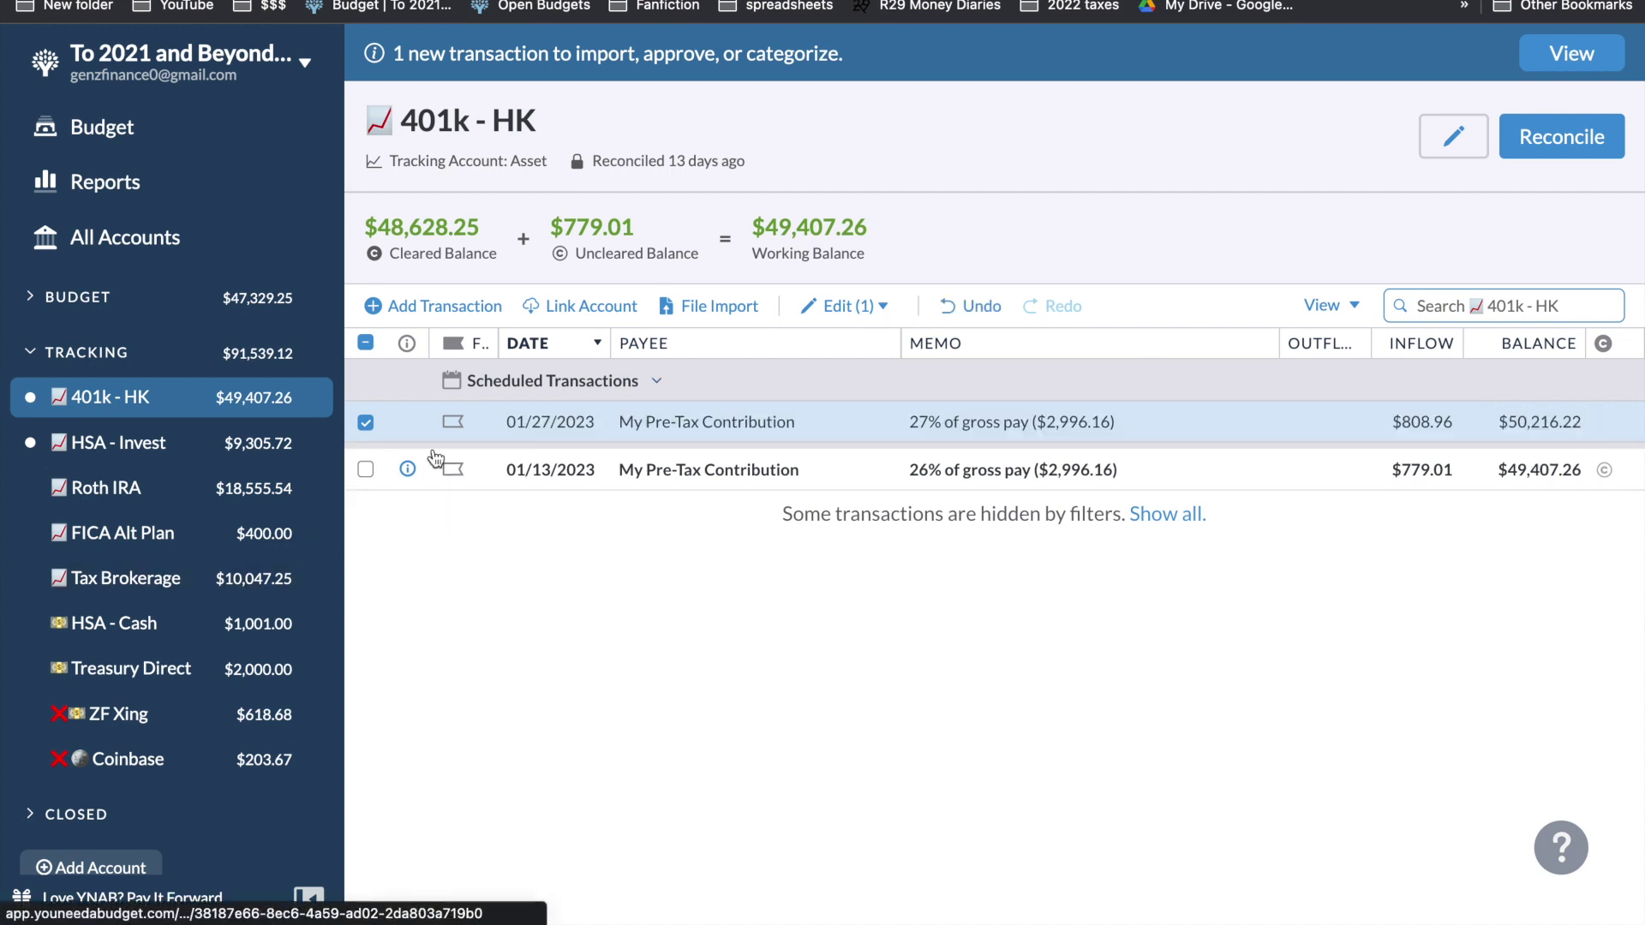
click(366, 422)
- Approve the 01/13/2023 pre-tax contributions in the 401k - HK and HSA - Invest accounts
click(407, 468)
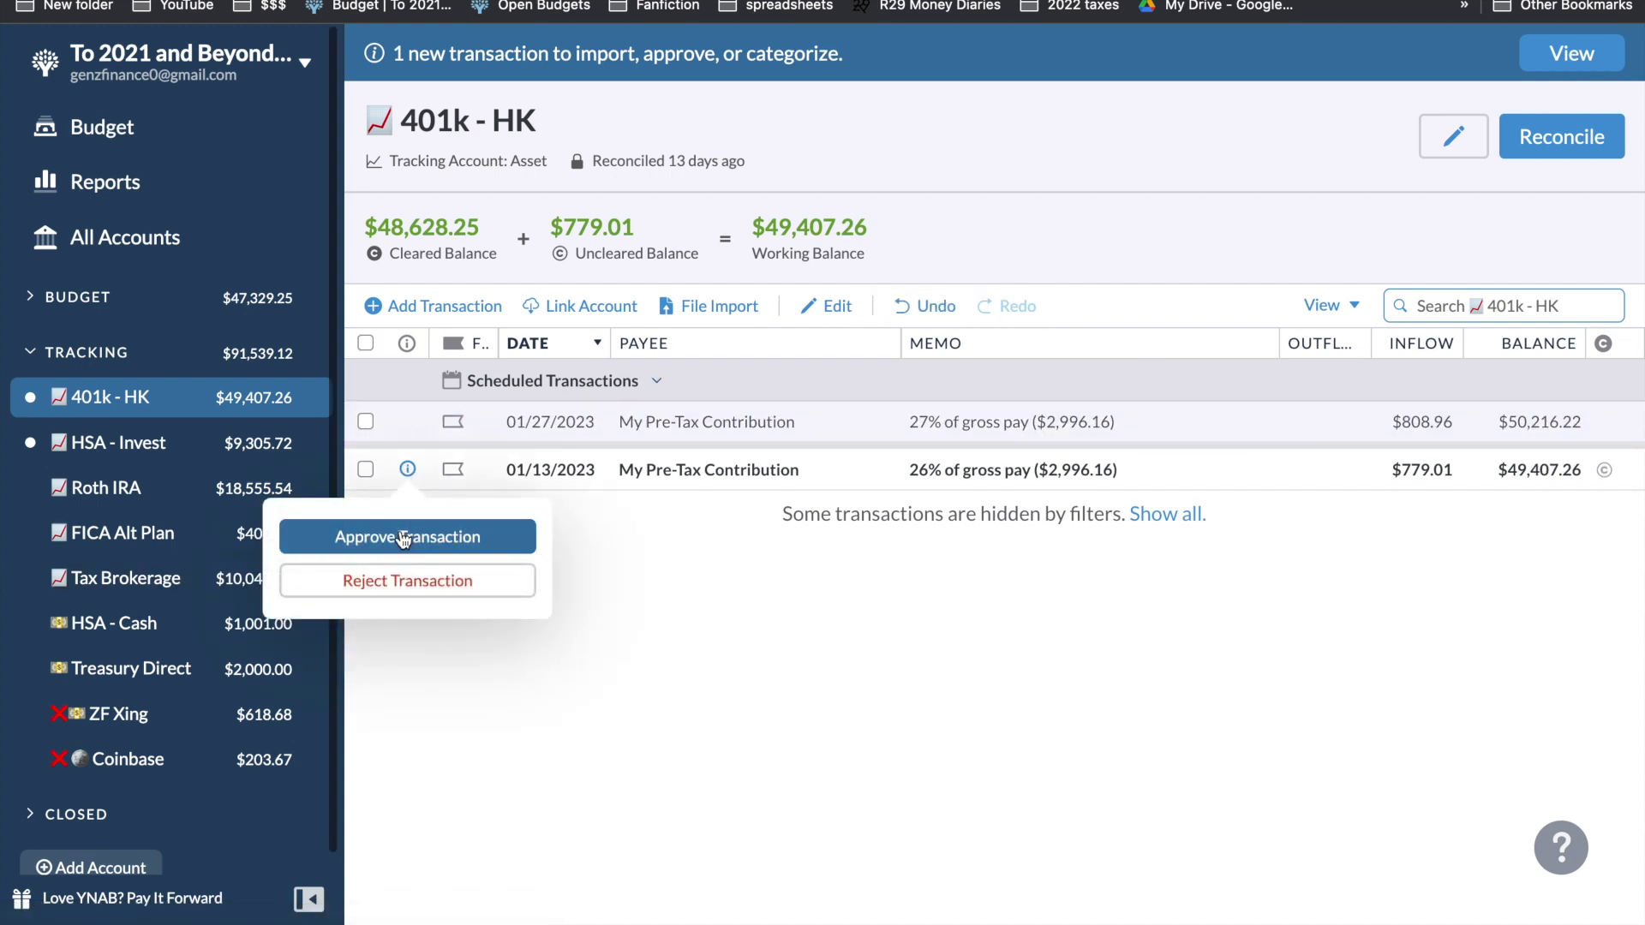
click(403, 538)
click(232, 461)
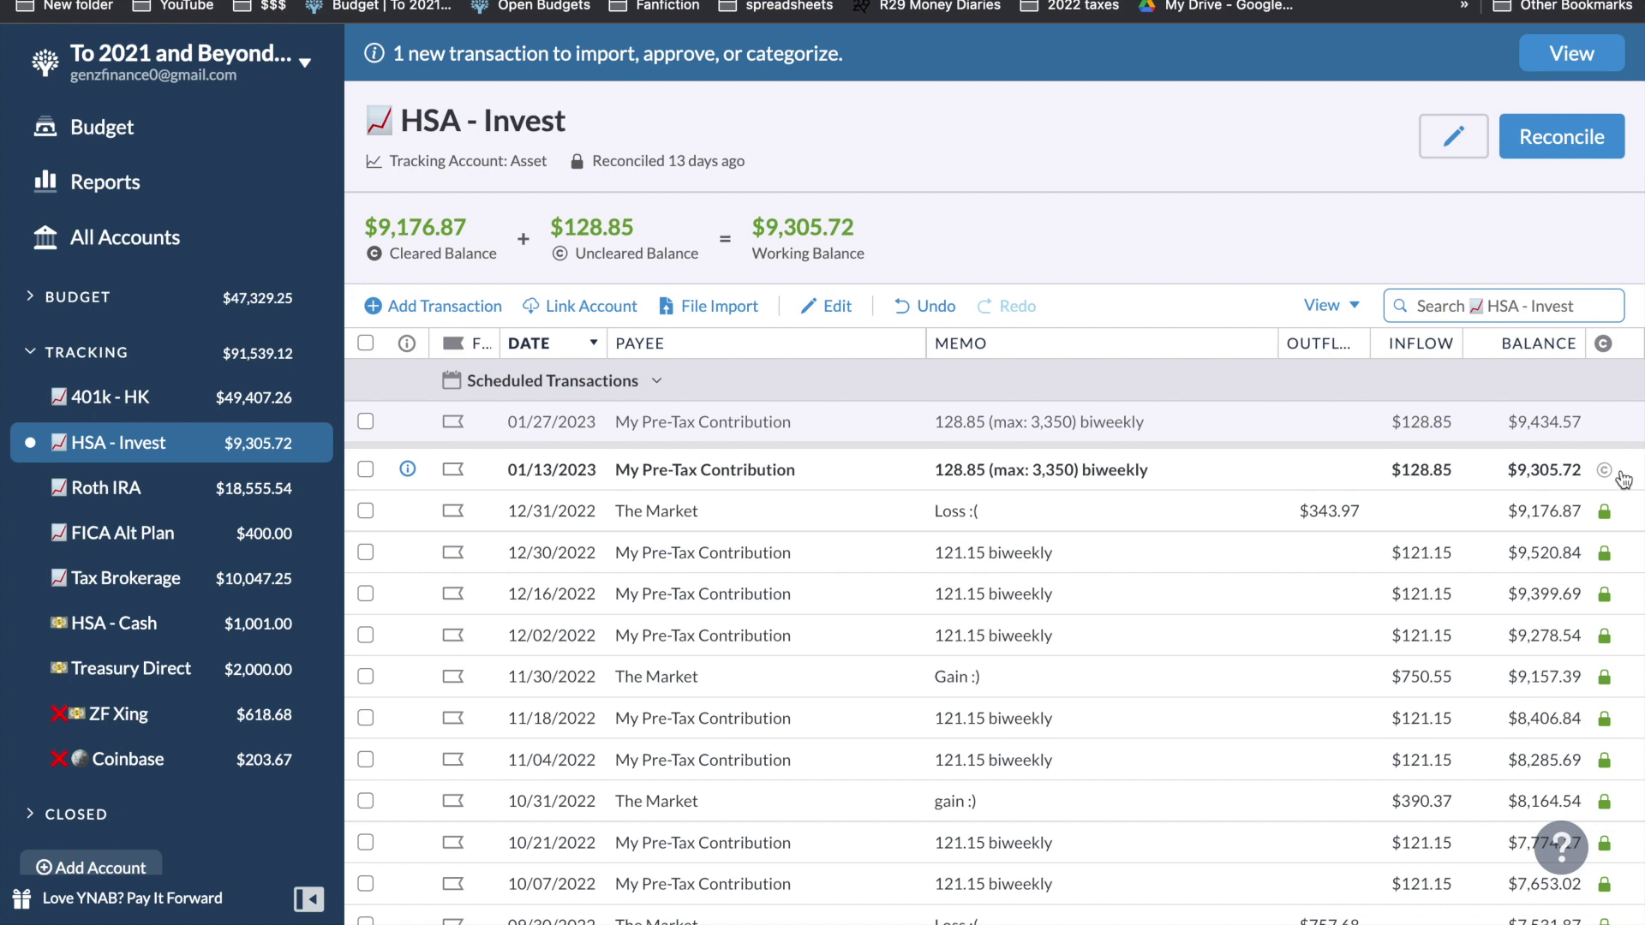
click(407, 468)
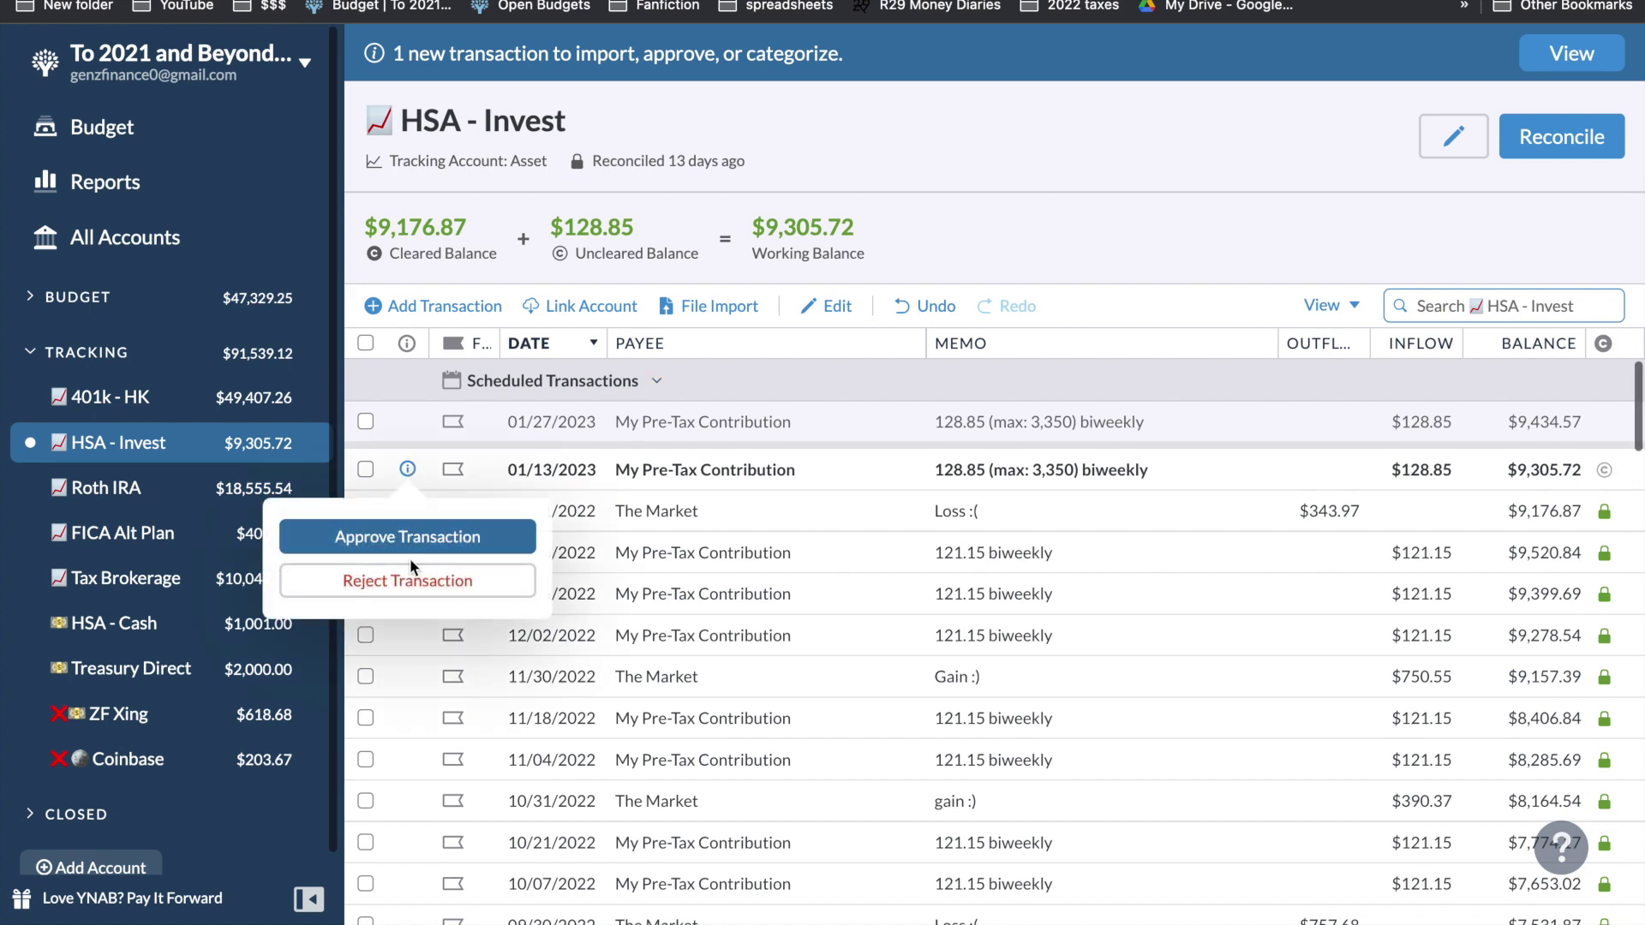
click(407, 537)
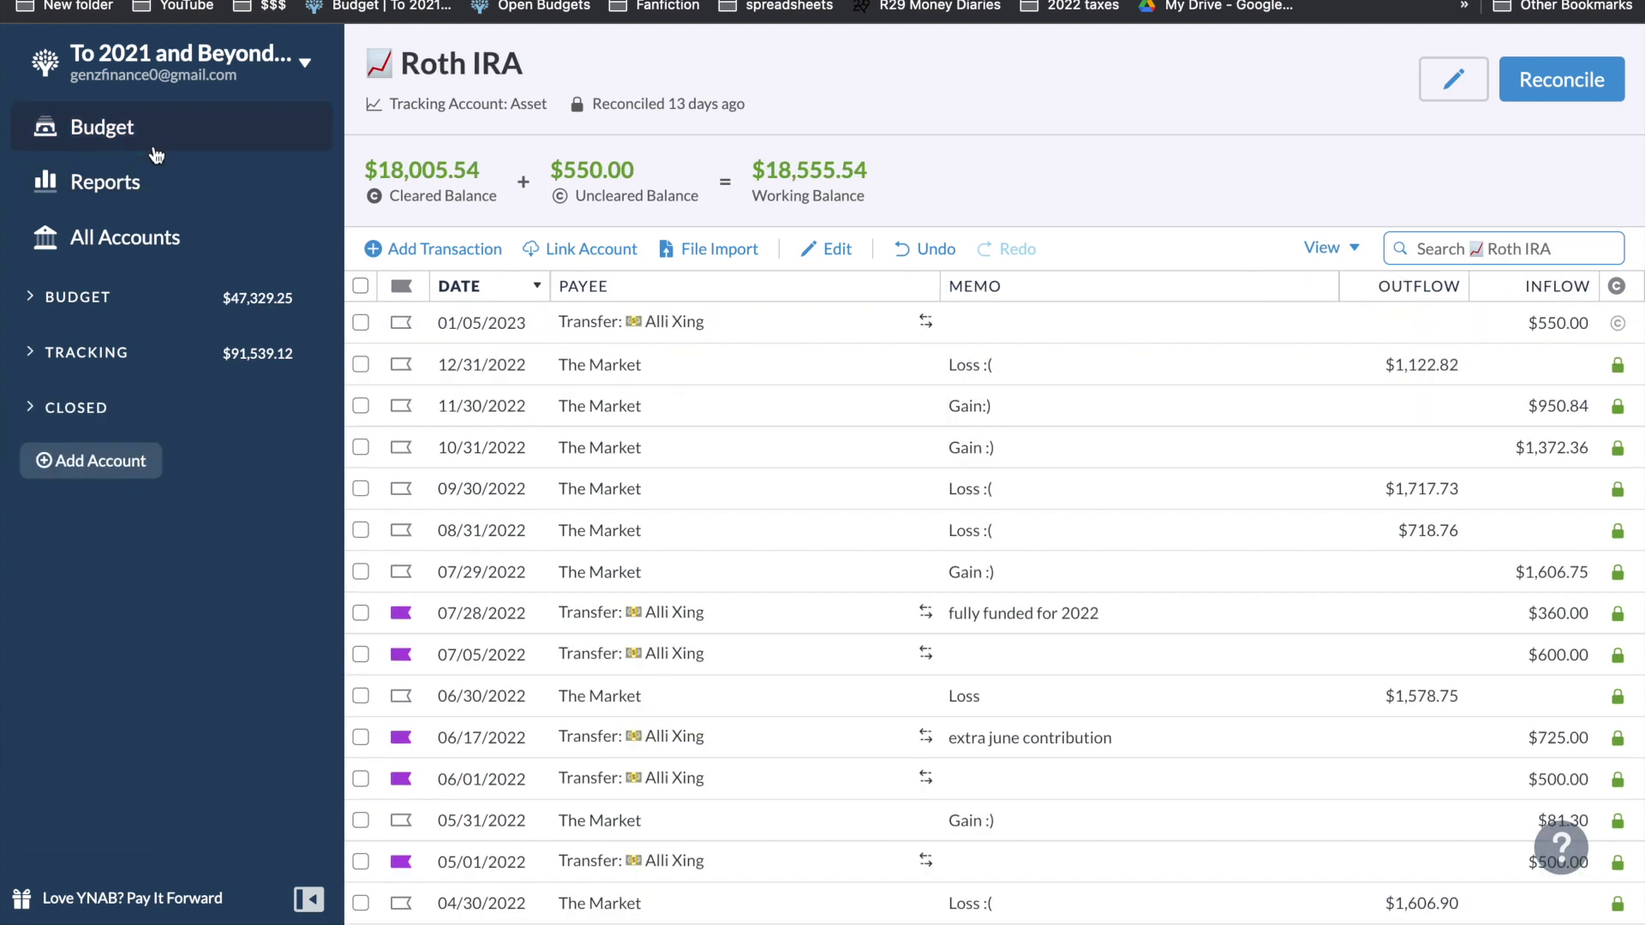
- Open the January 2023 budget and review its overspent categories
click(167, 305)
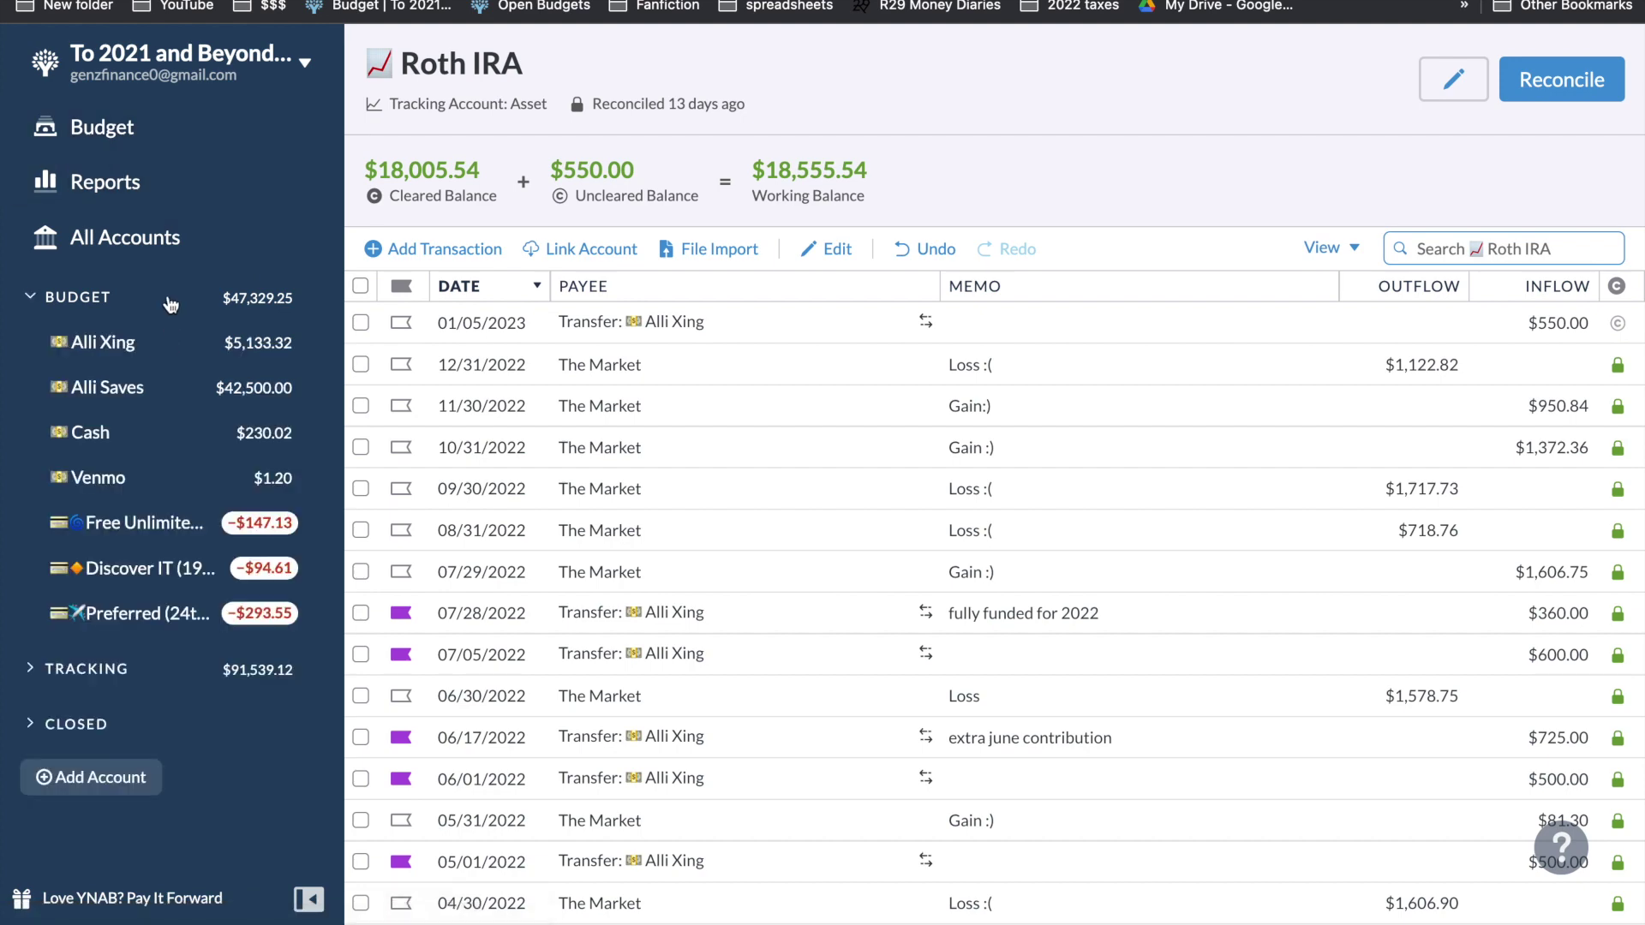
click(179, 153)
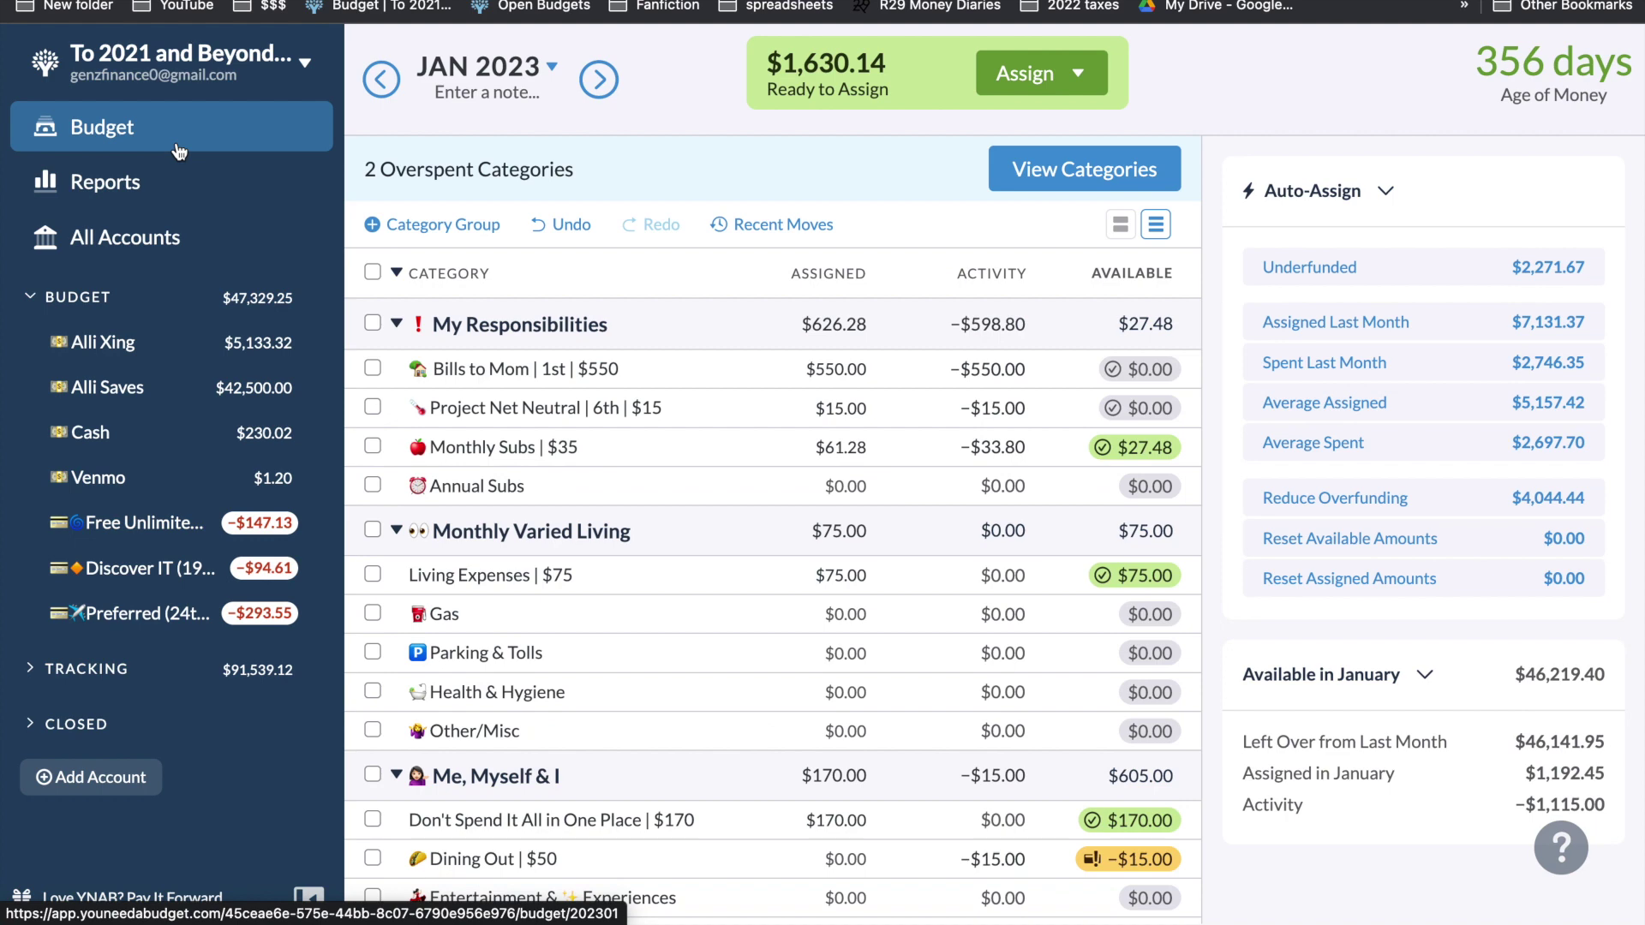
mouse_move(891, 68)
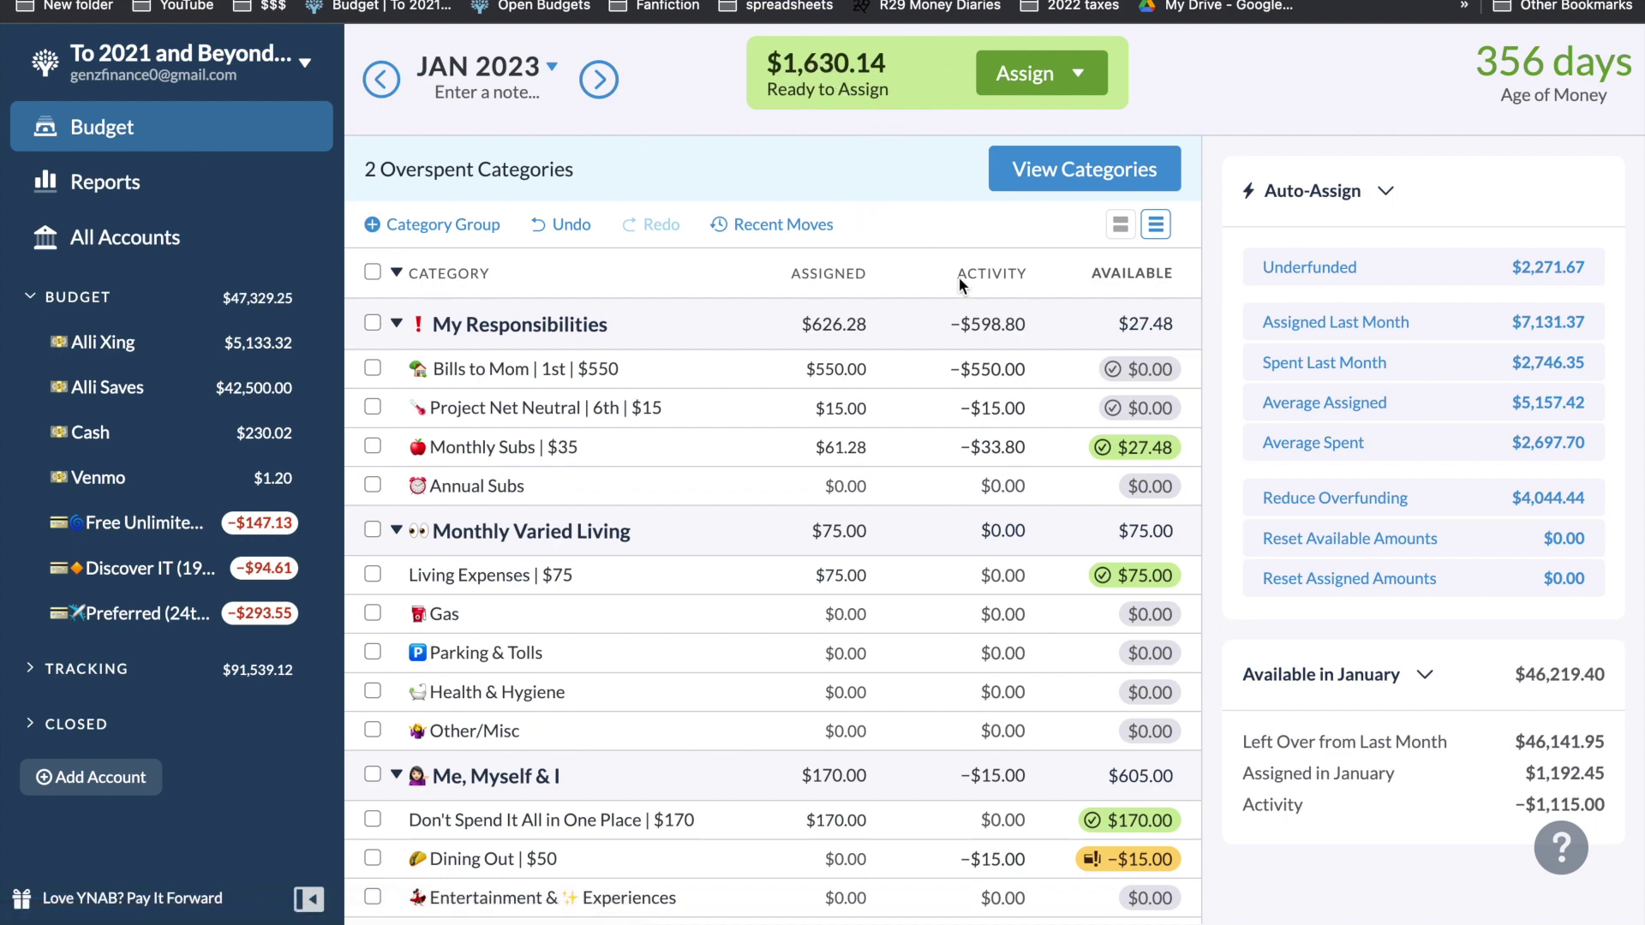
scroll(961, 461, down, 2)
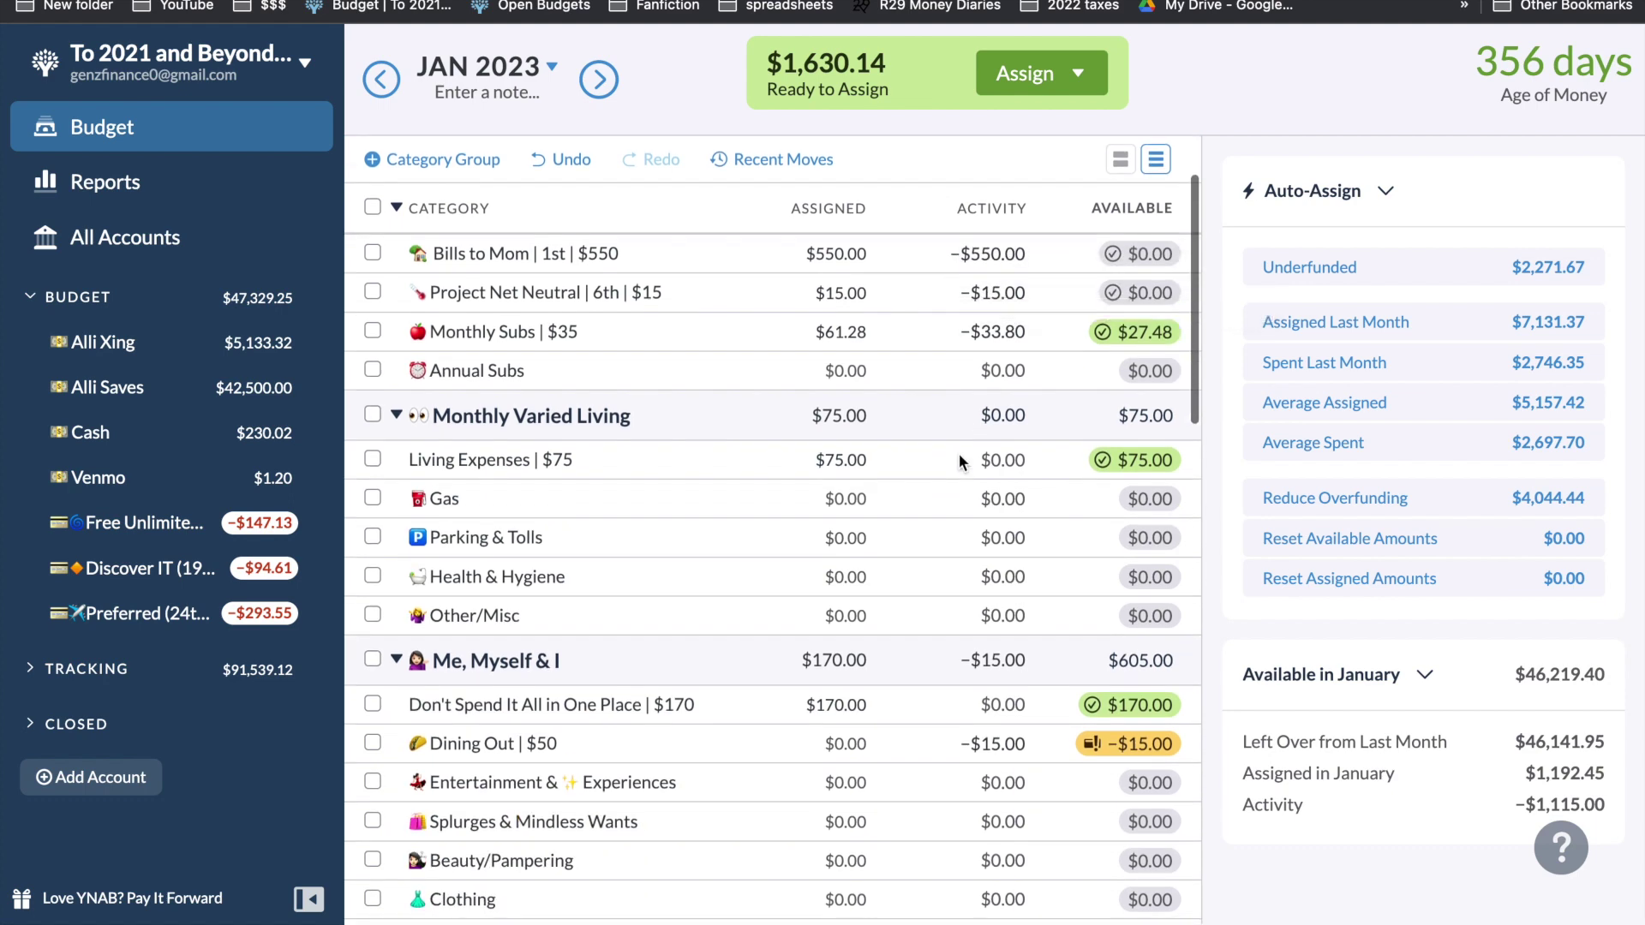
scroll(969, 461, up, 2)
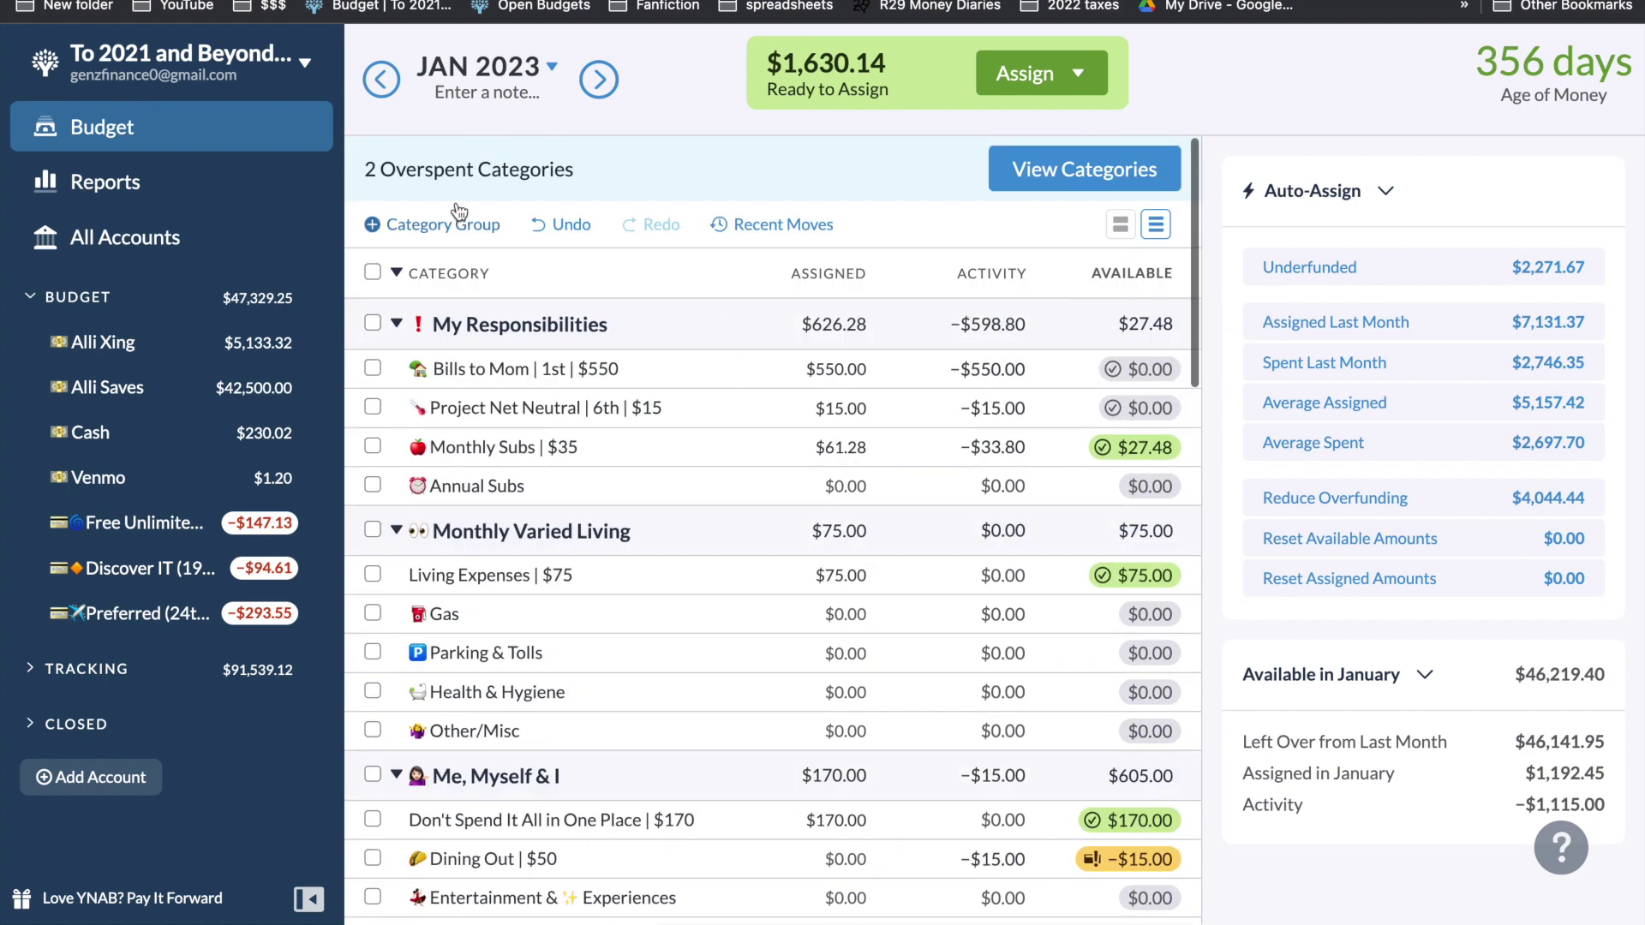
click(1138, 169)
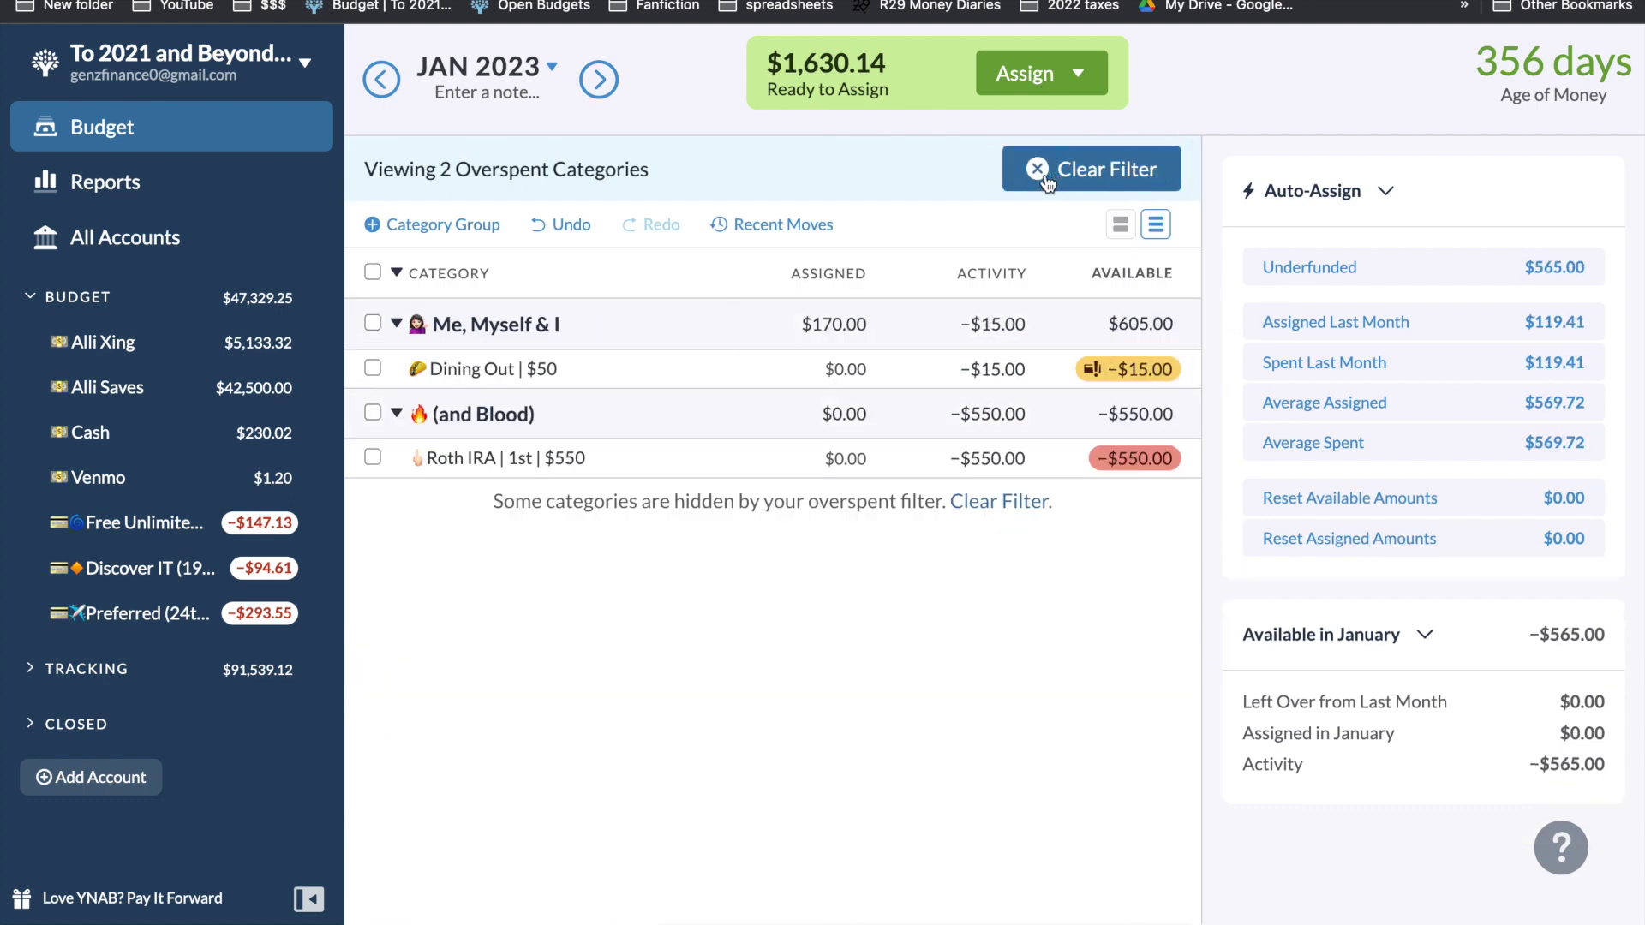
click(1057, 171)
scroll(1060, 599, down, 3)
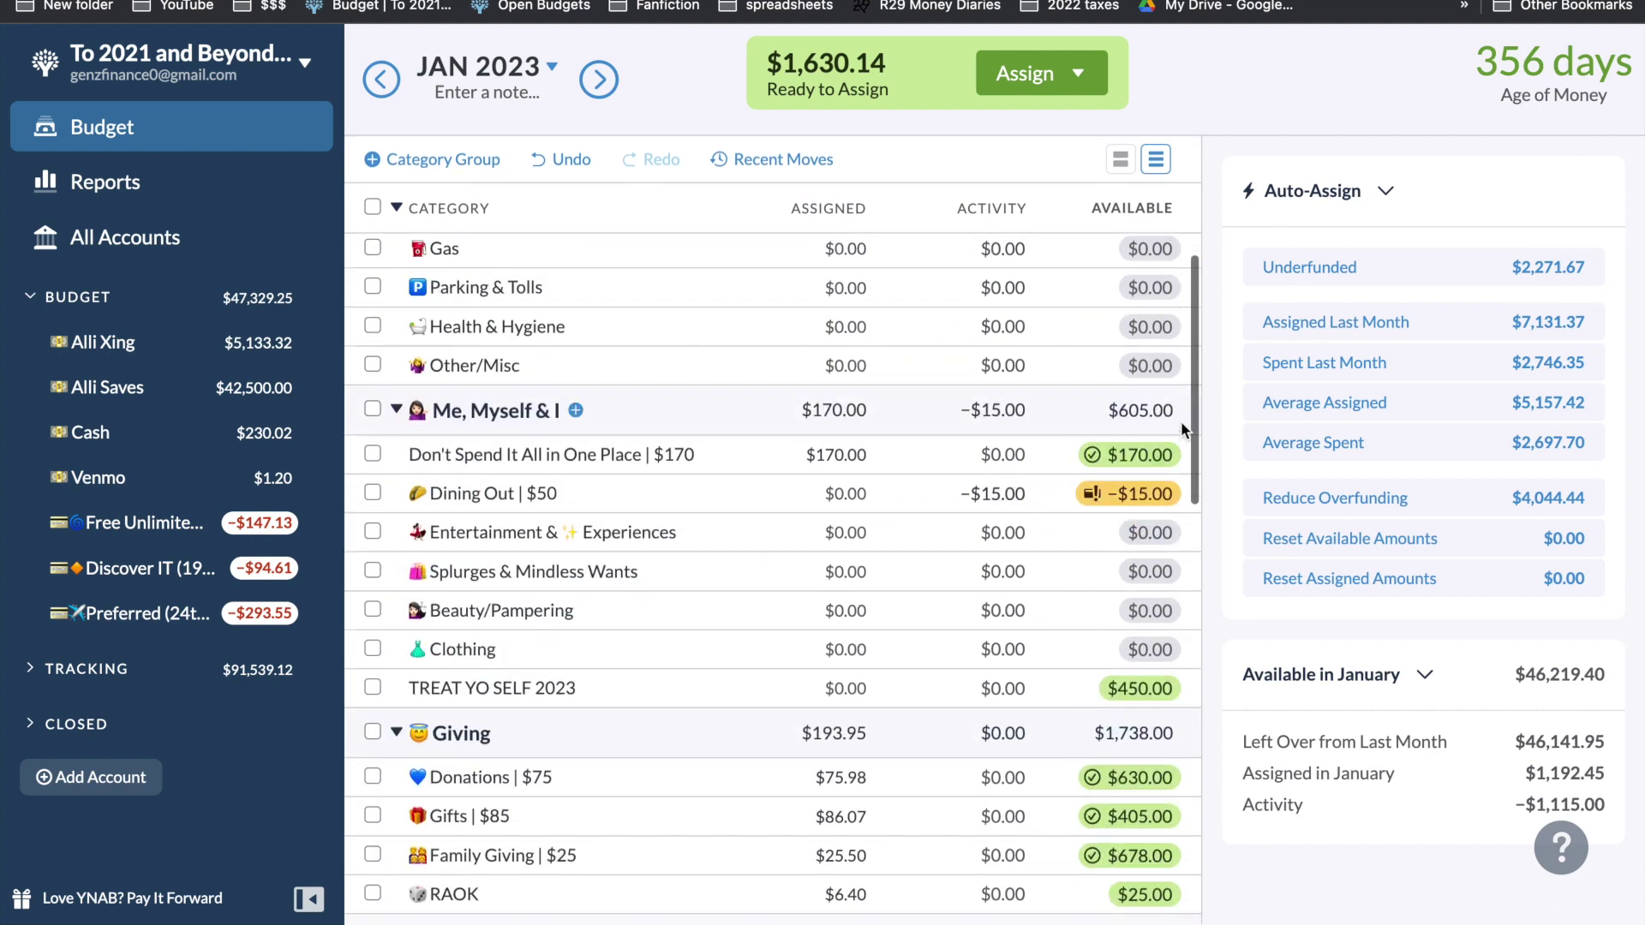
click(1051, 490)
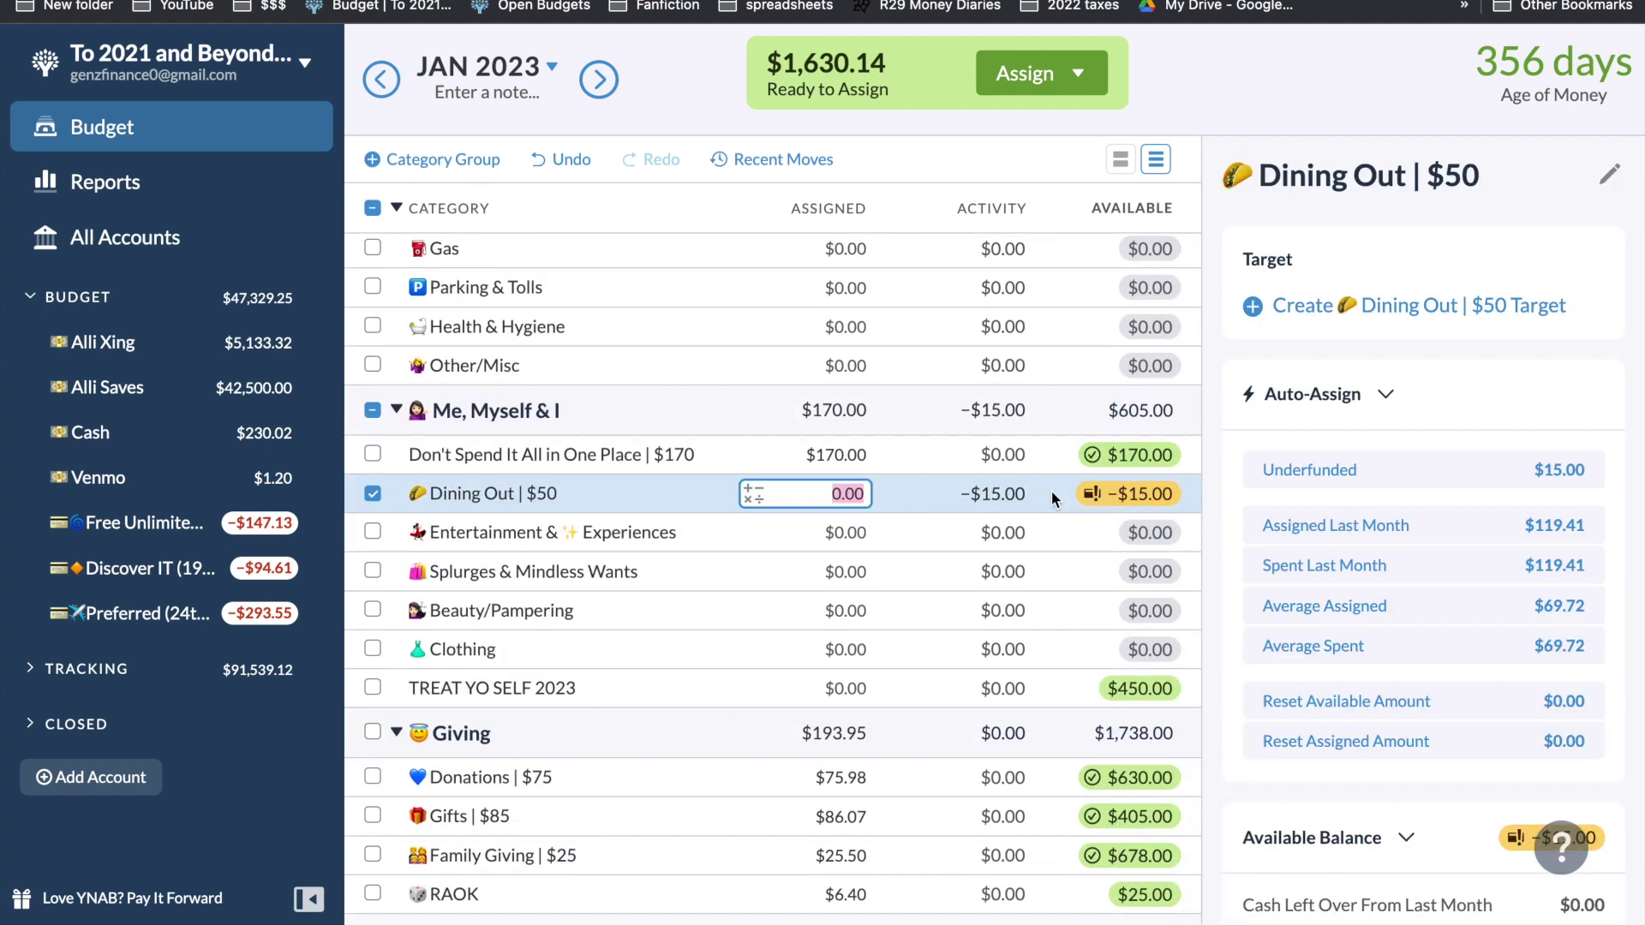
click(1162, 506)
click(1154, 460)
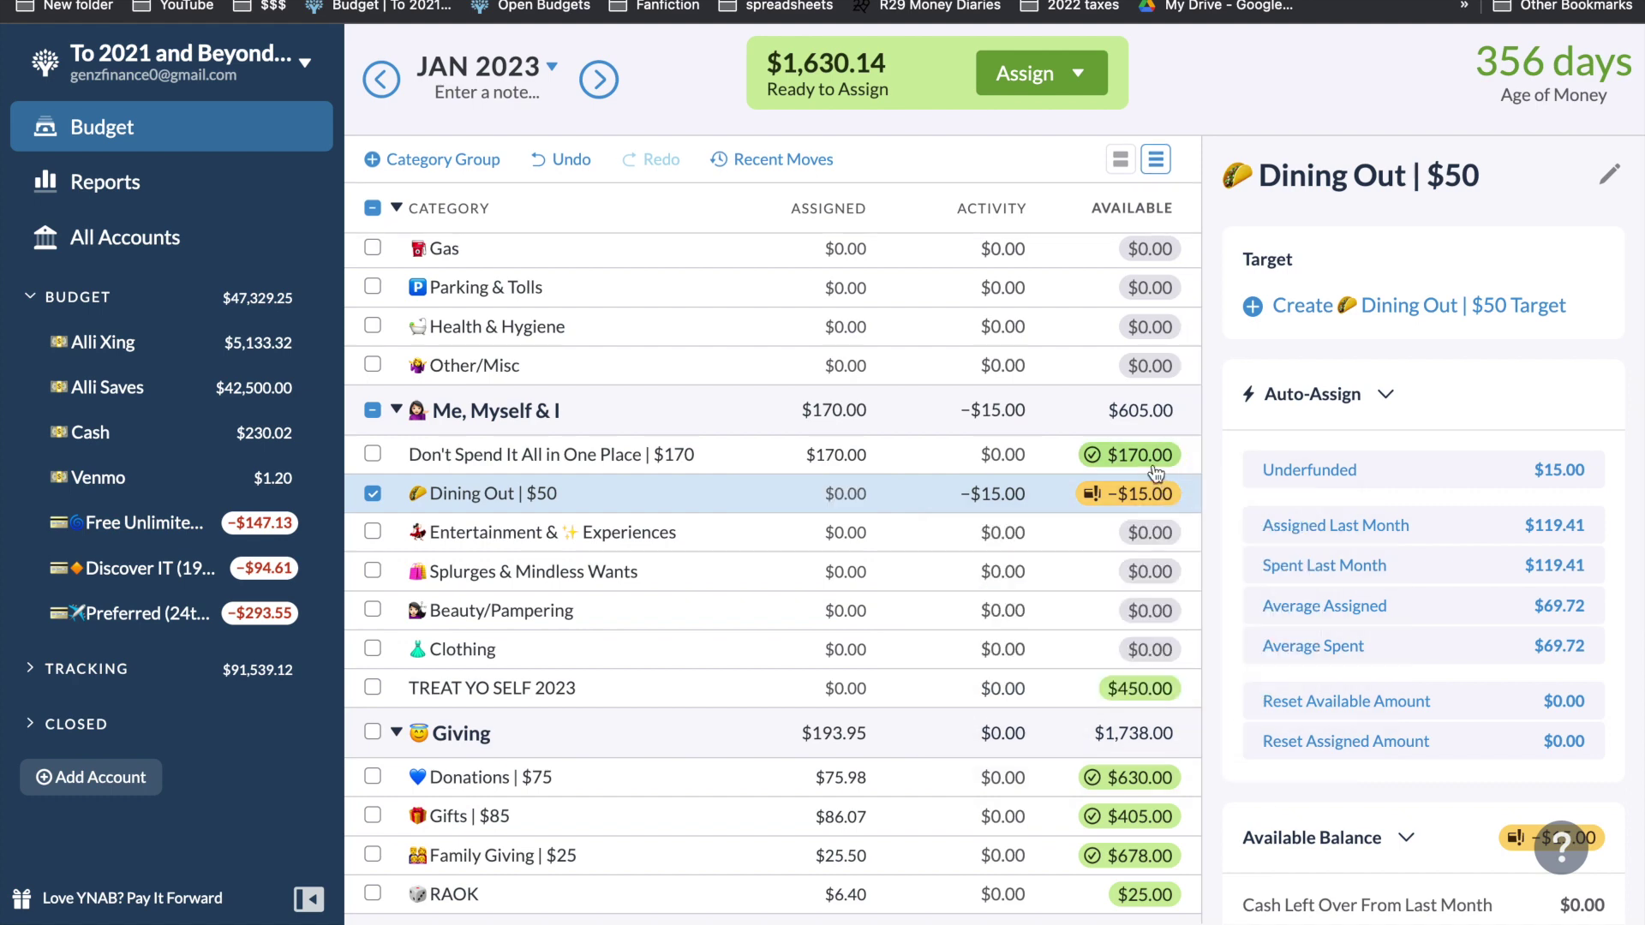
click(1154, 457)
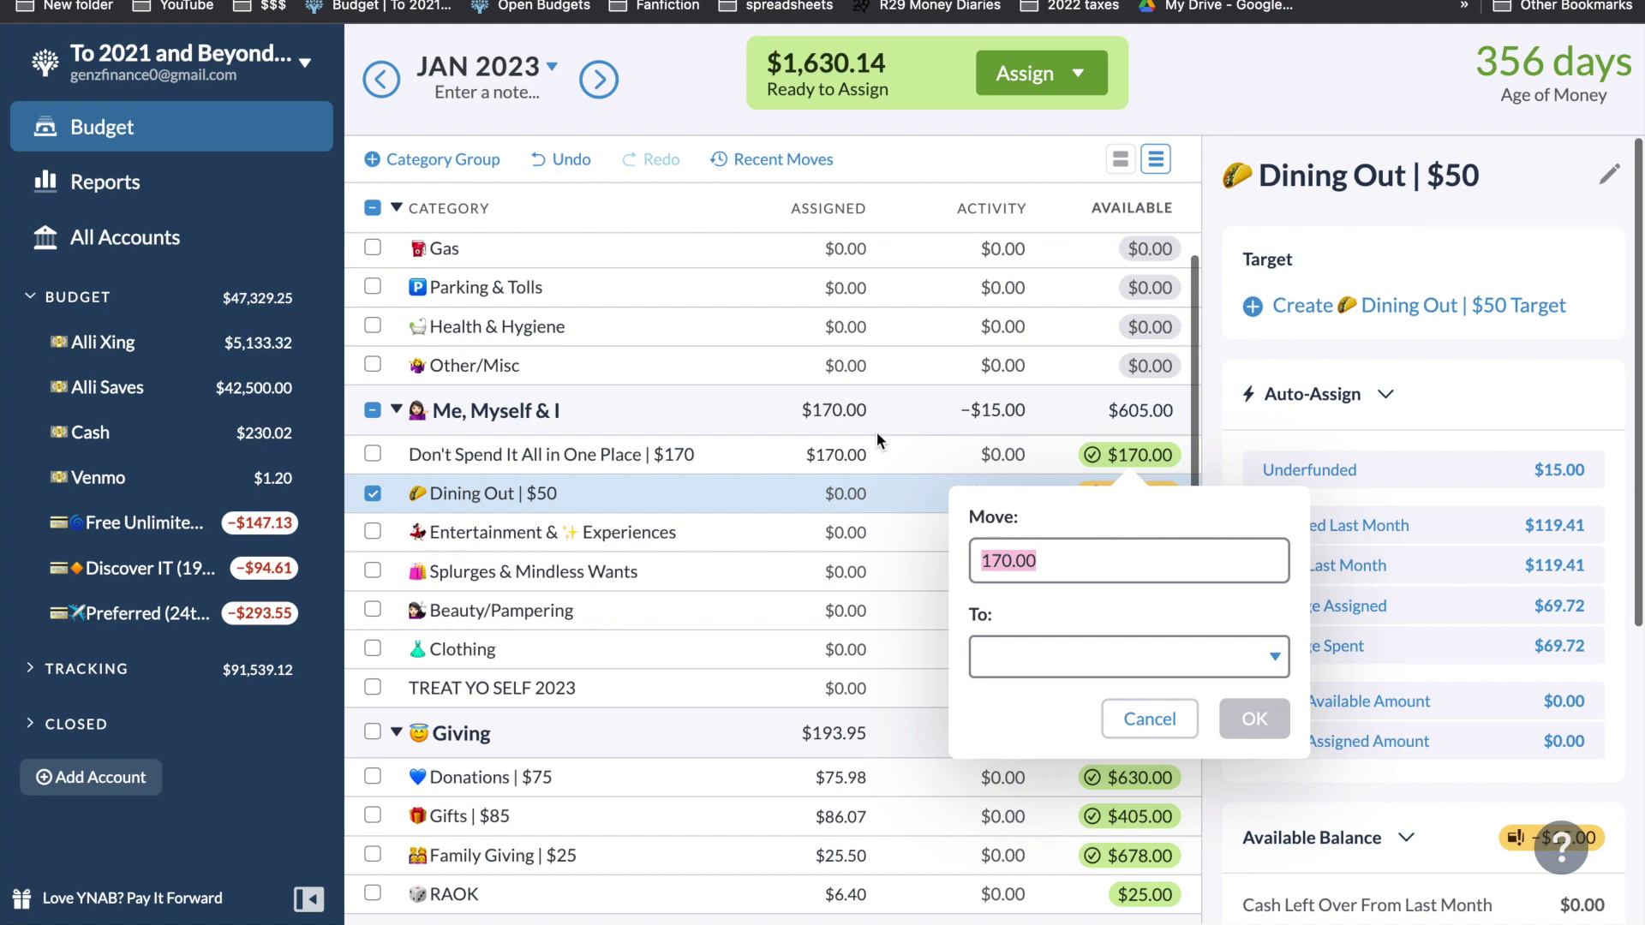
key(Escape)
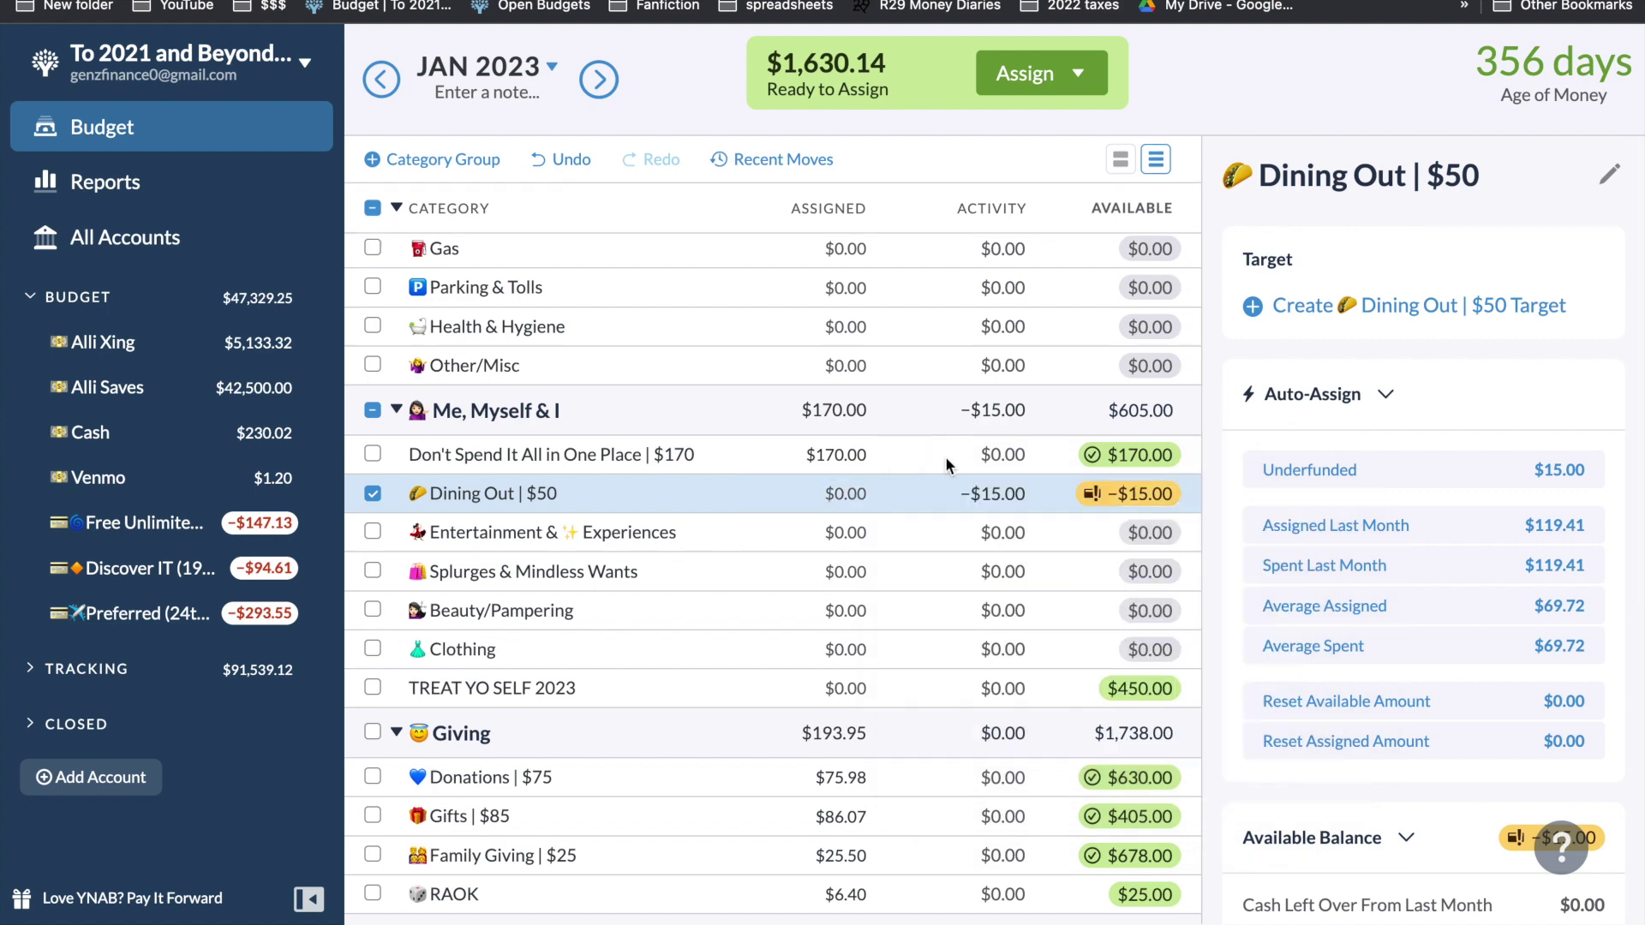
click(944, 456)
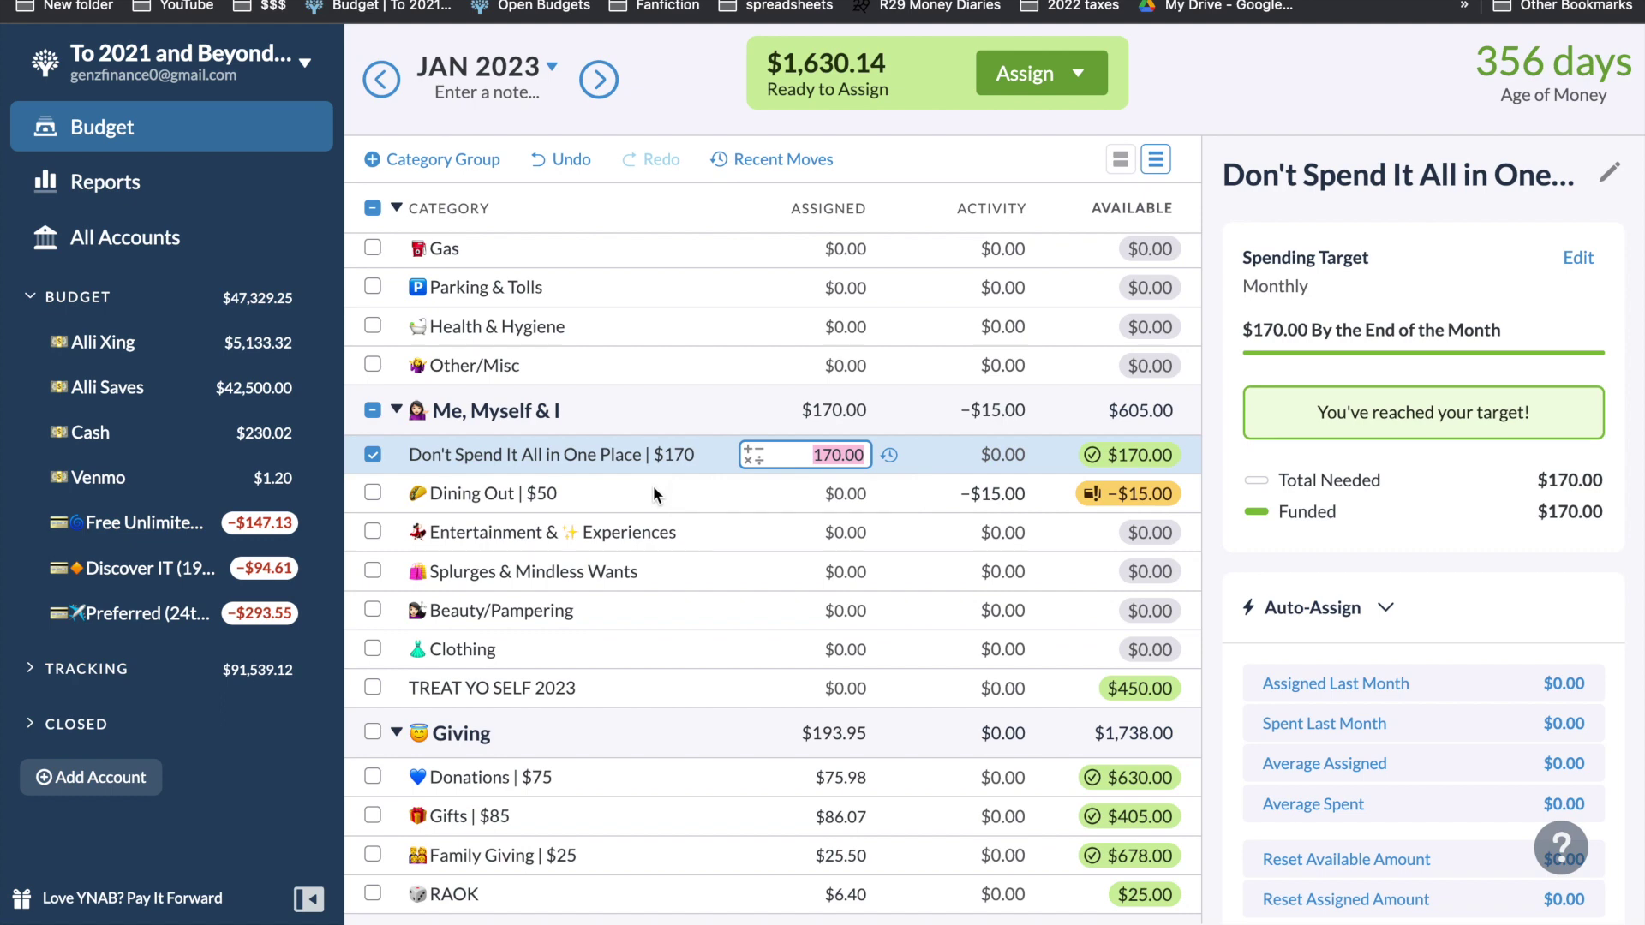
key(Down)
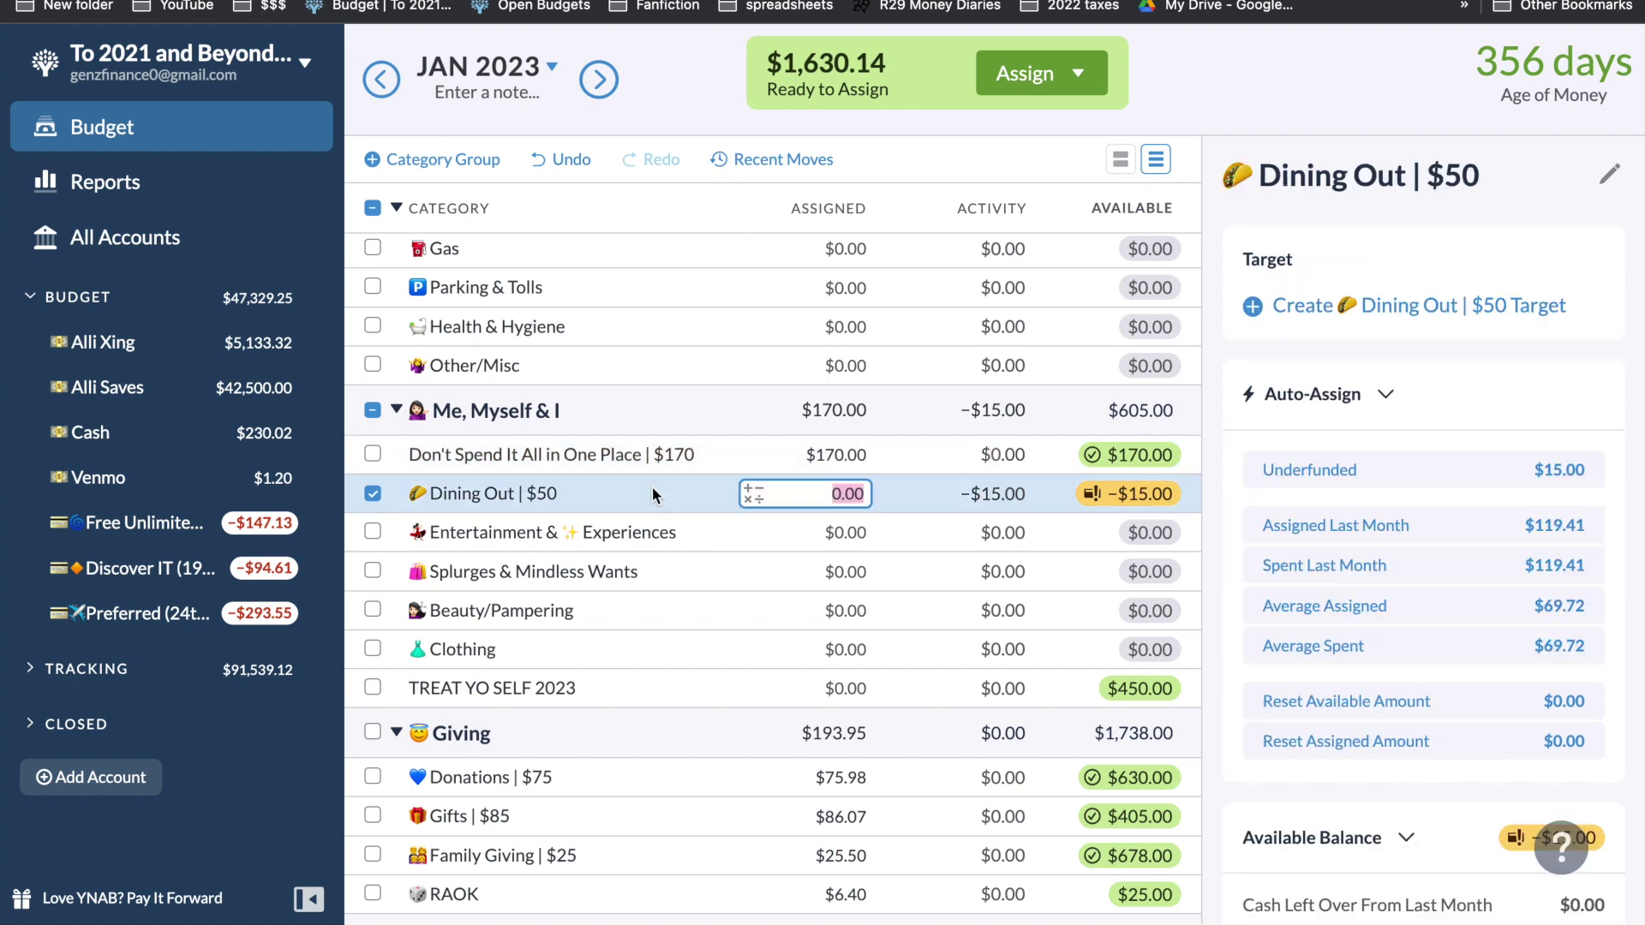
key(Down)
key(Down)
key(Down)
key(Up)
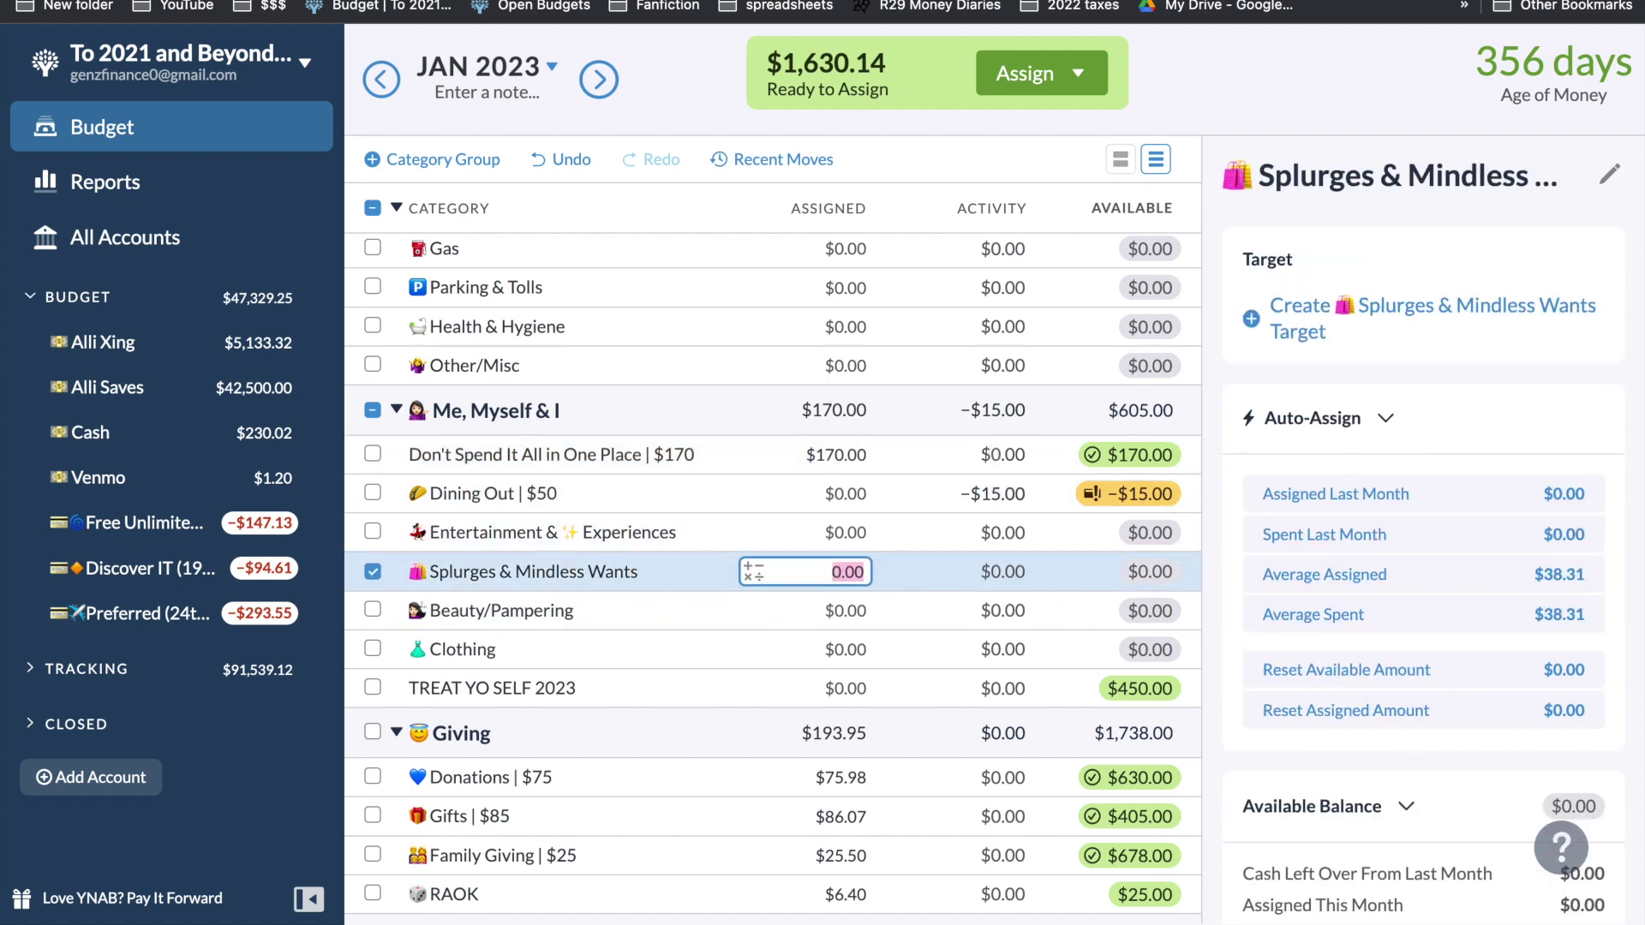
key(Up)
- Cover the Dining Out overspending with money from the "Don't Spend It All in One Place" category
click(1127, 490)
text(don)
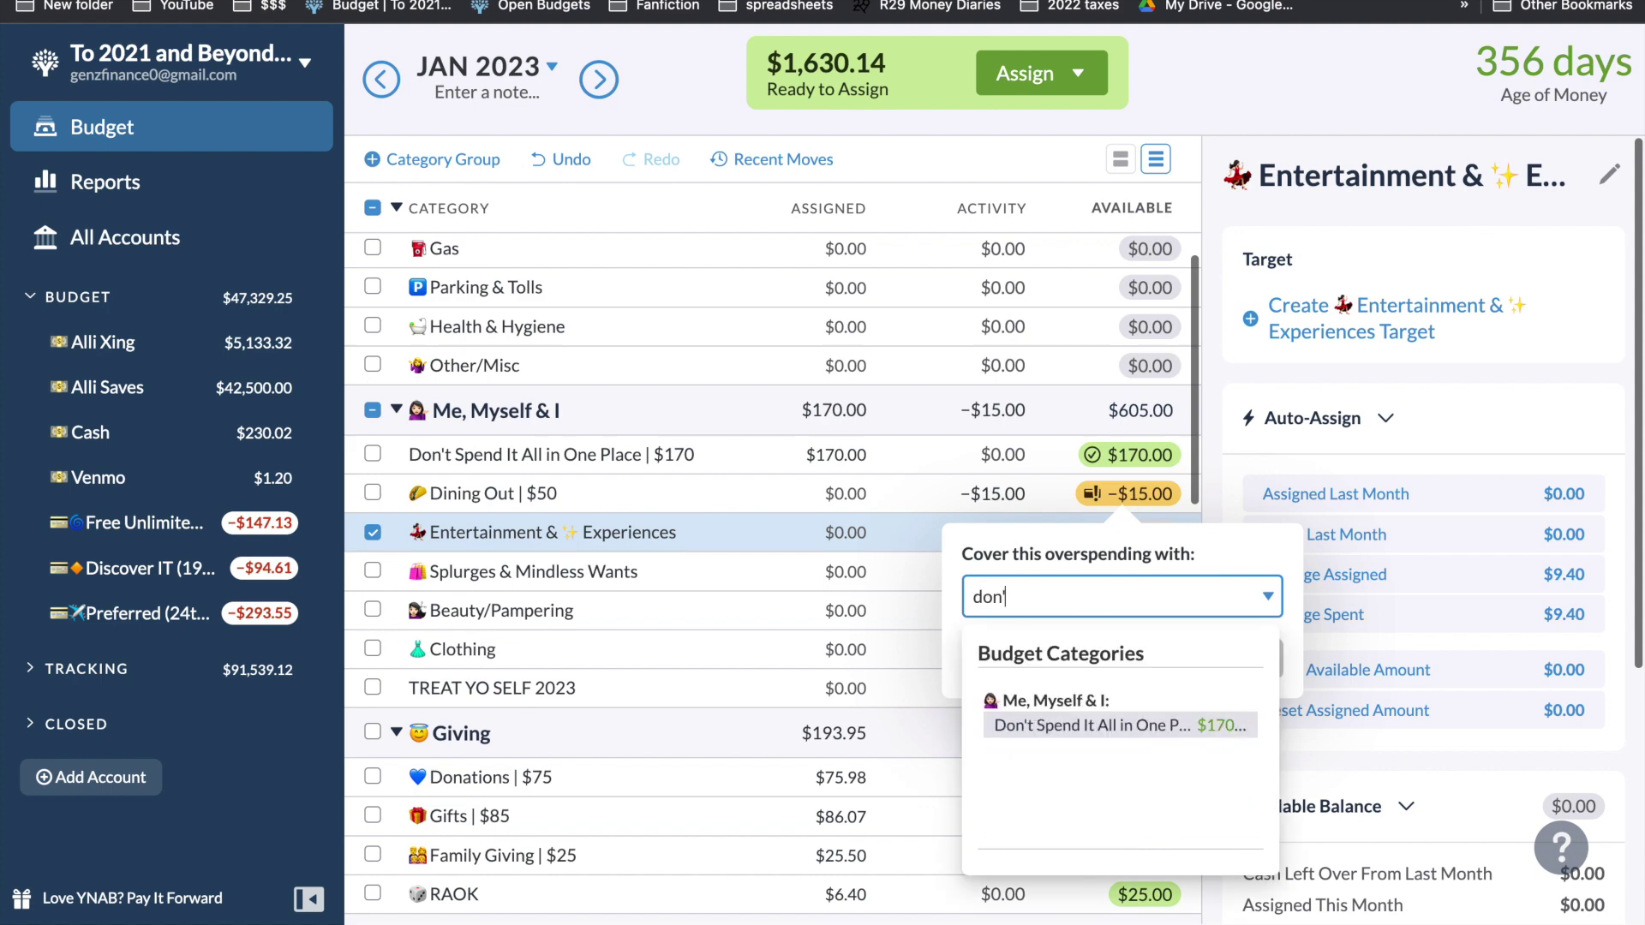
key(Return)
key(Return)
key(Escape)
scroll(810, 390, down, 7)
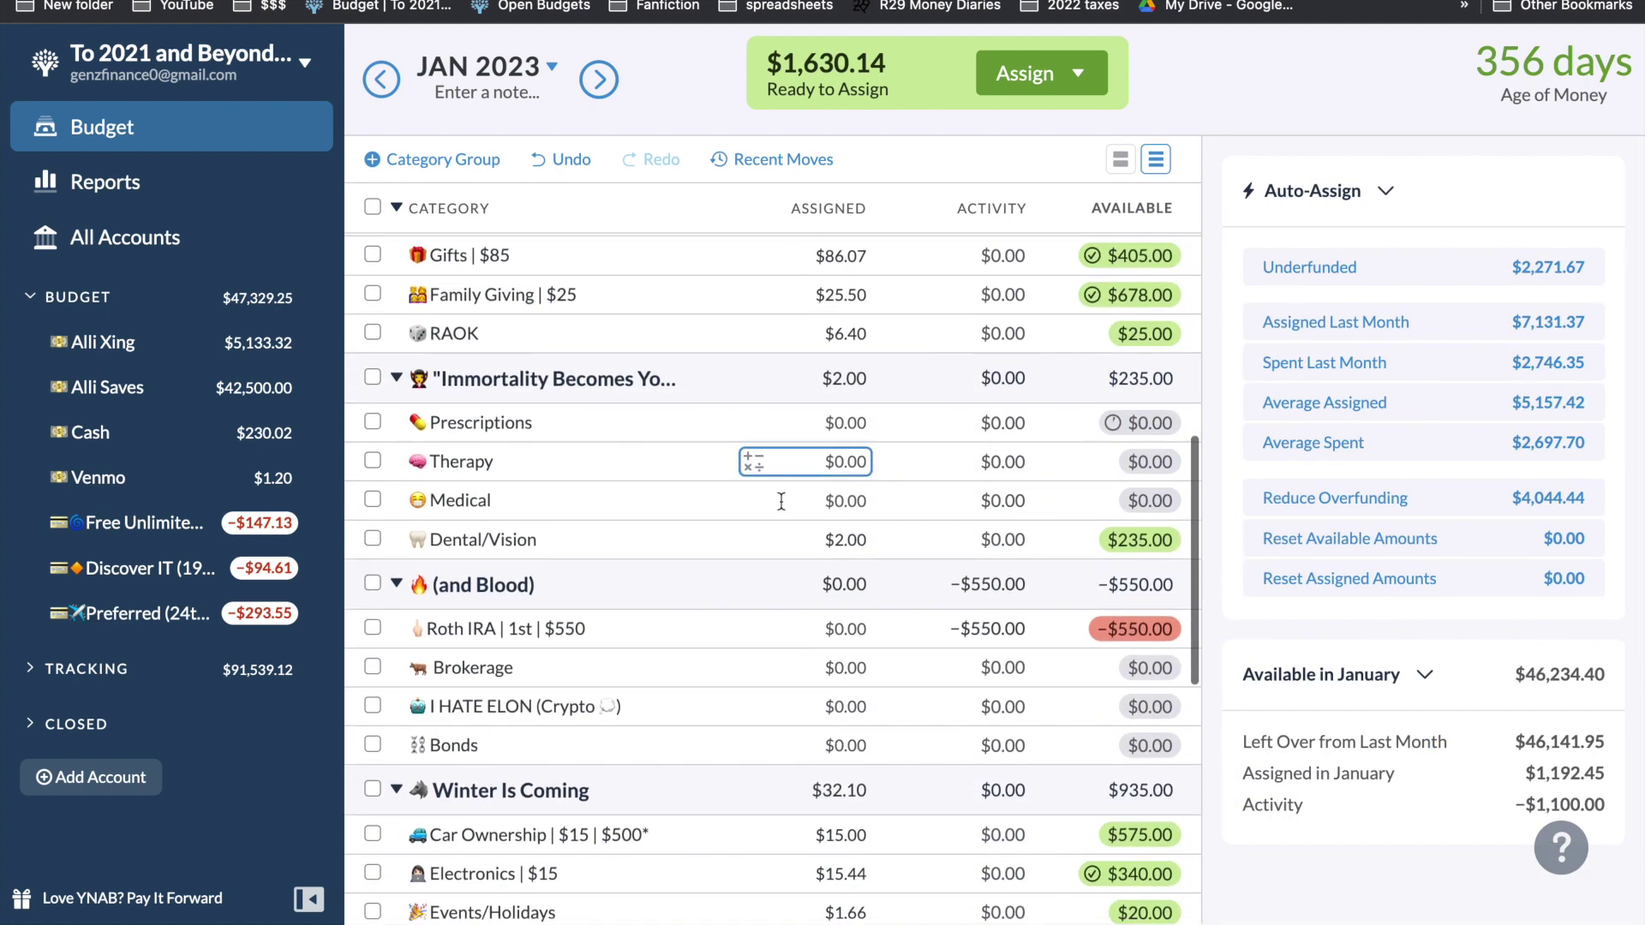
click(795, 612)
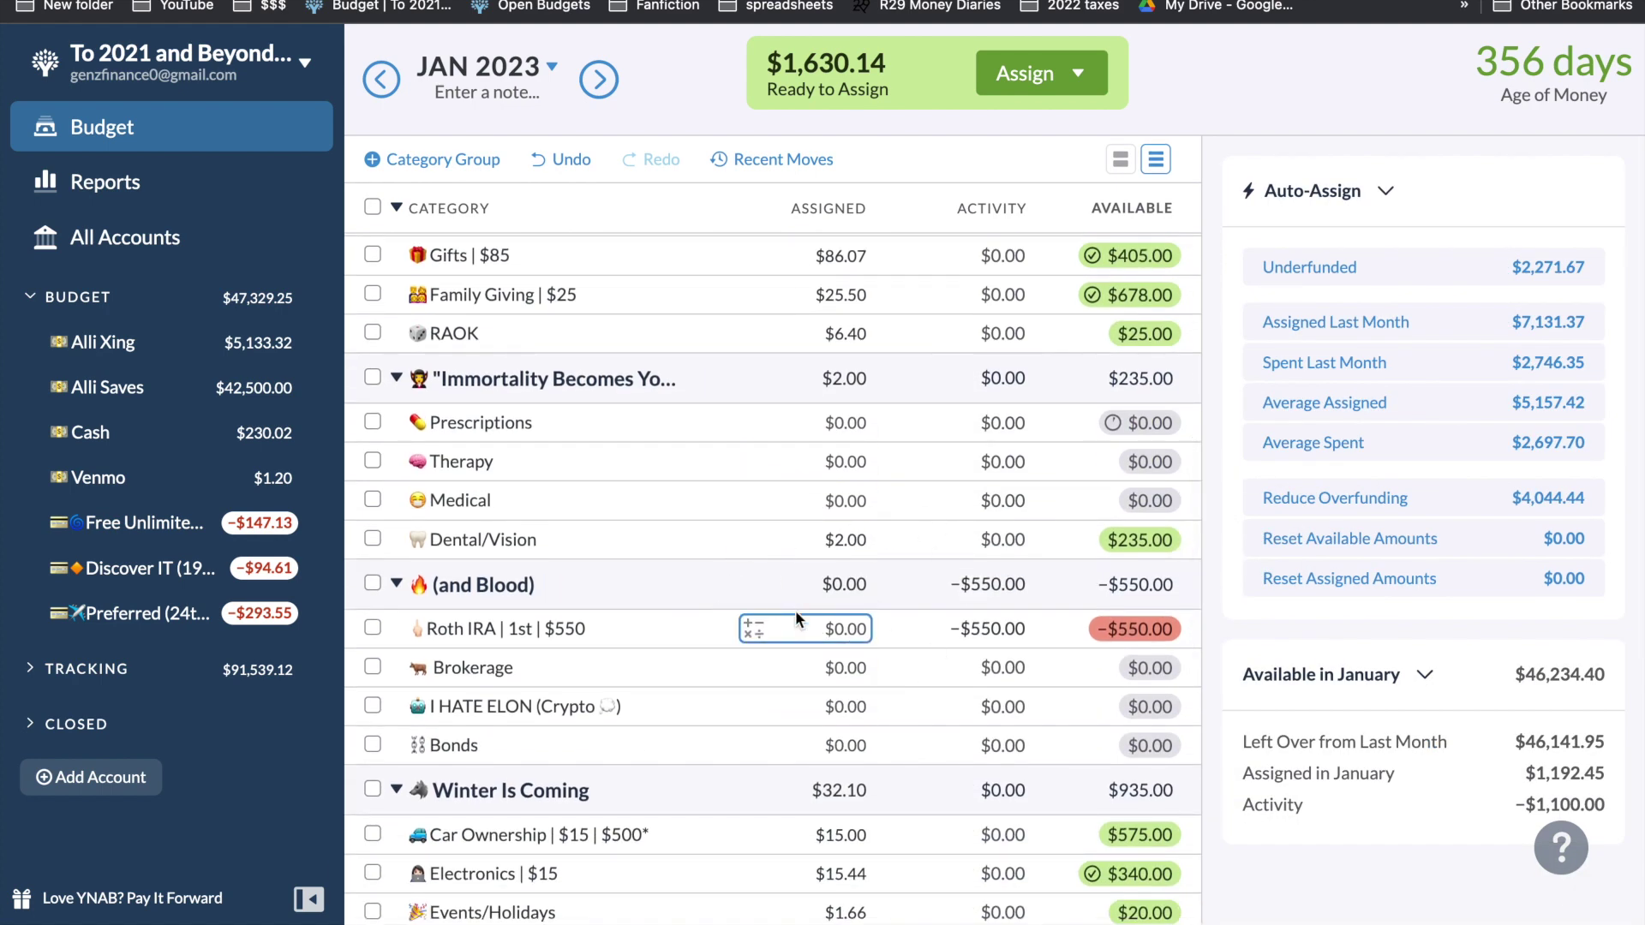
key(Escape)
- Switch to the Google Sheets budget workbook and compare the 27% and 26% 401k paycheck calculators, checking the Budget Forecast sheet as well
click(359, 7)
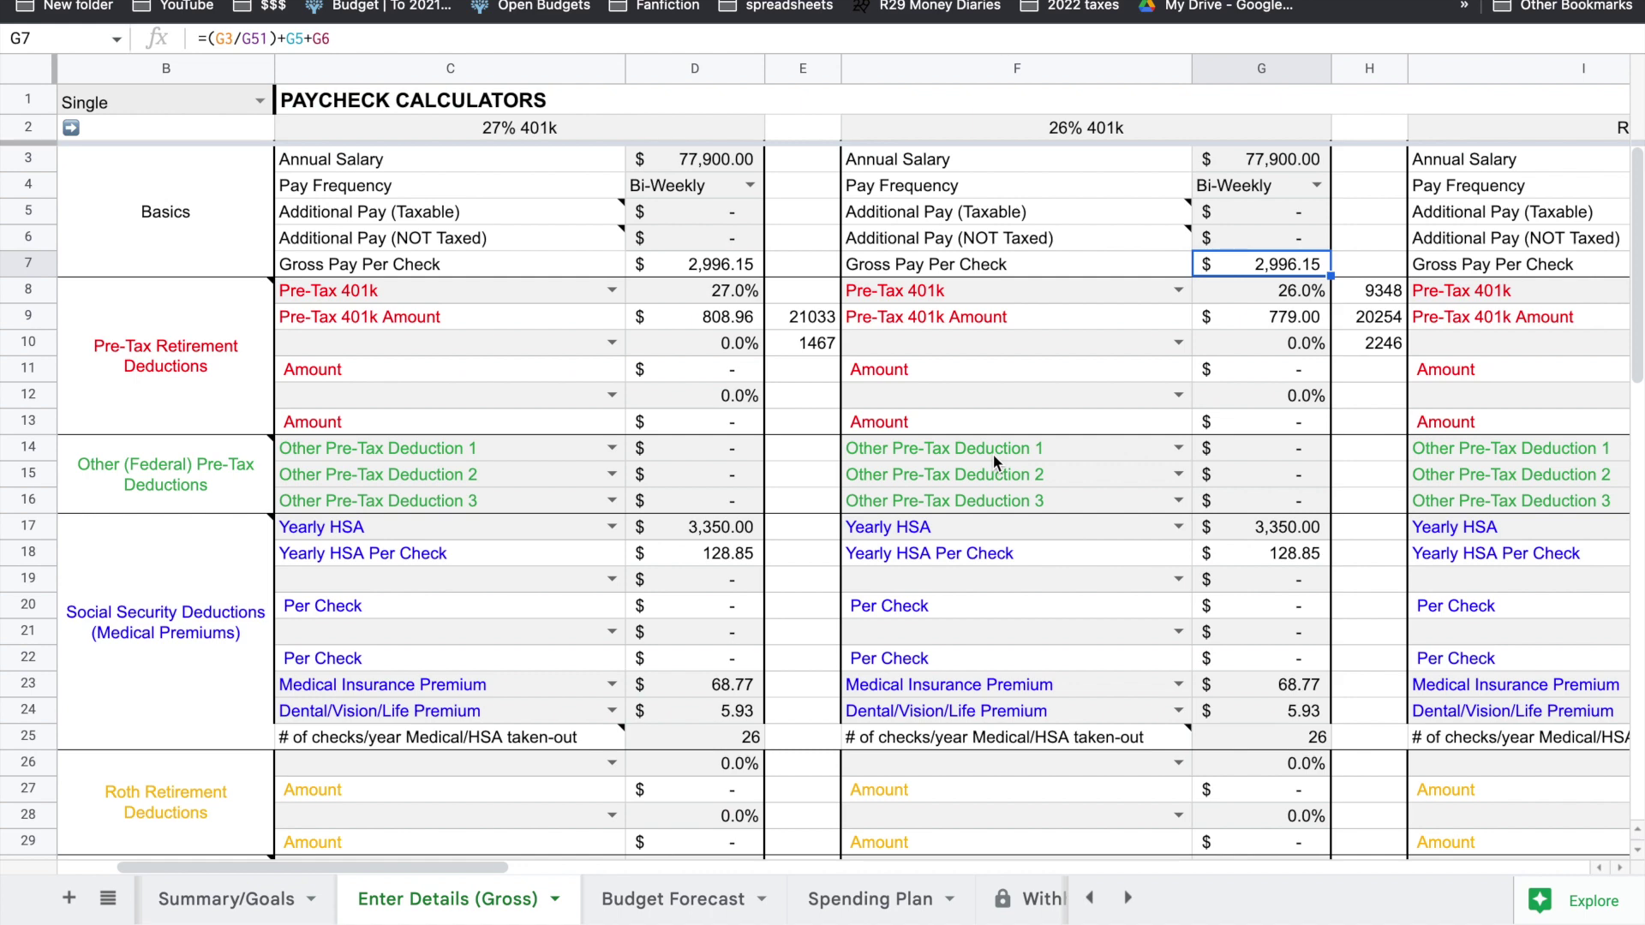
click(674, 900)
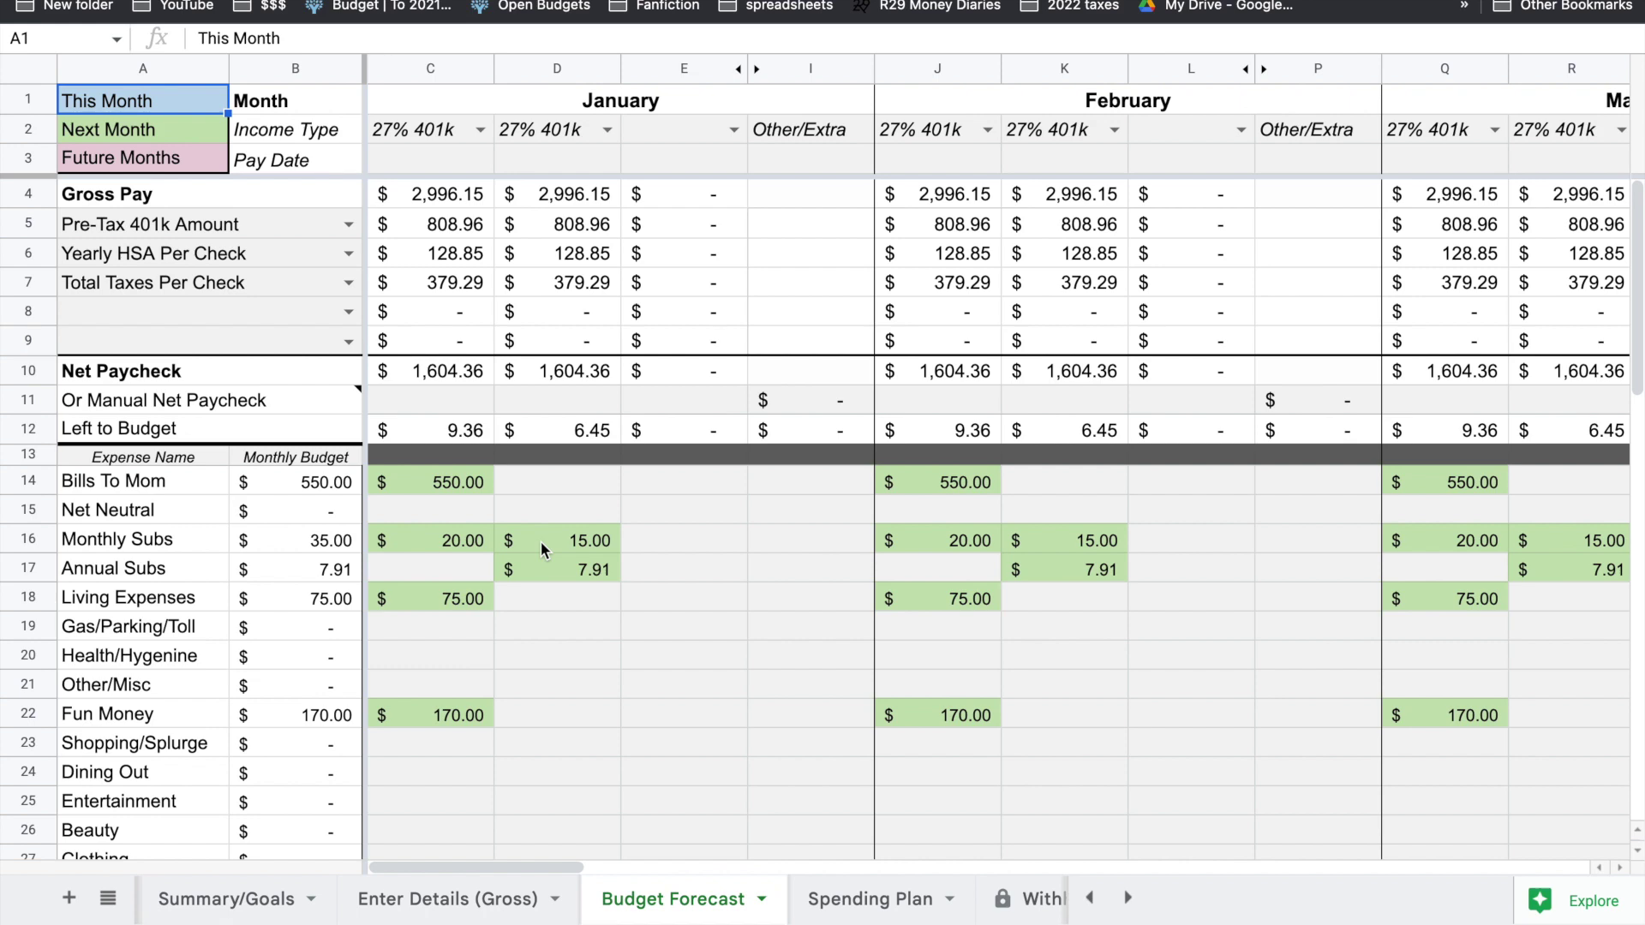
click(480, 898)
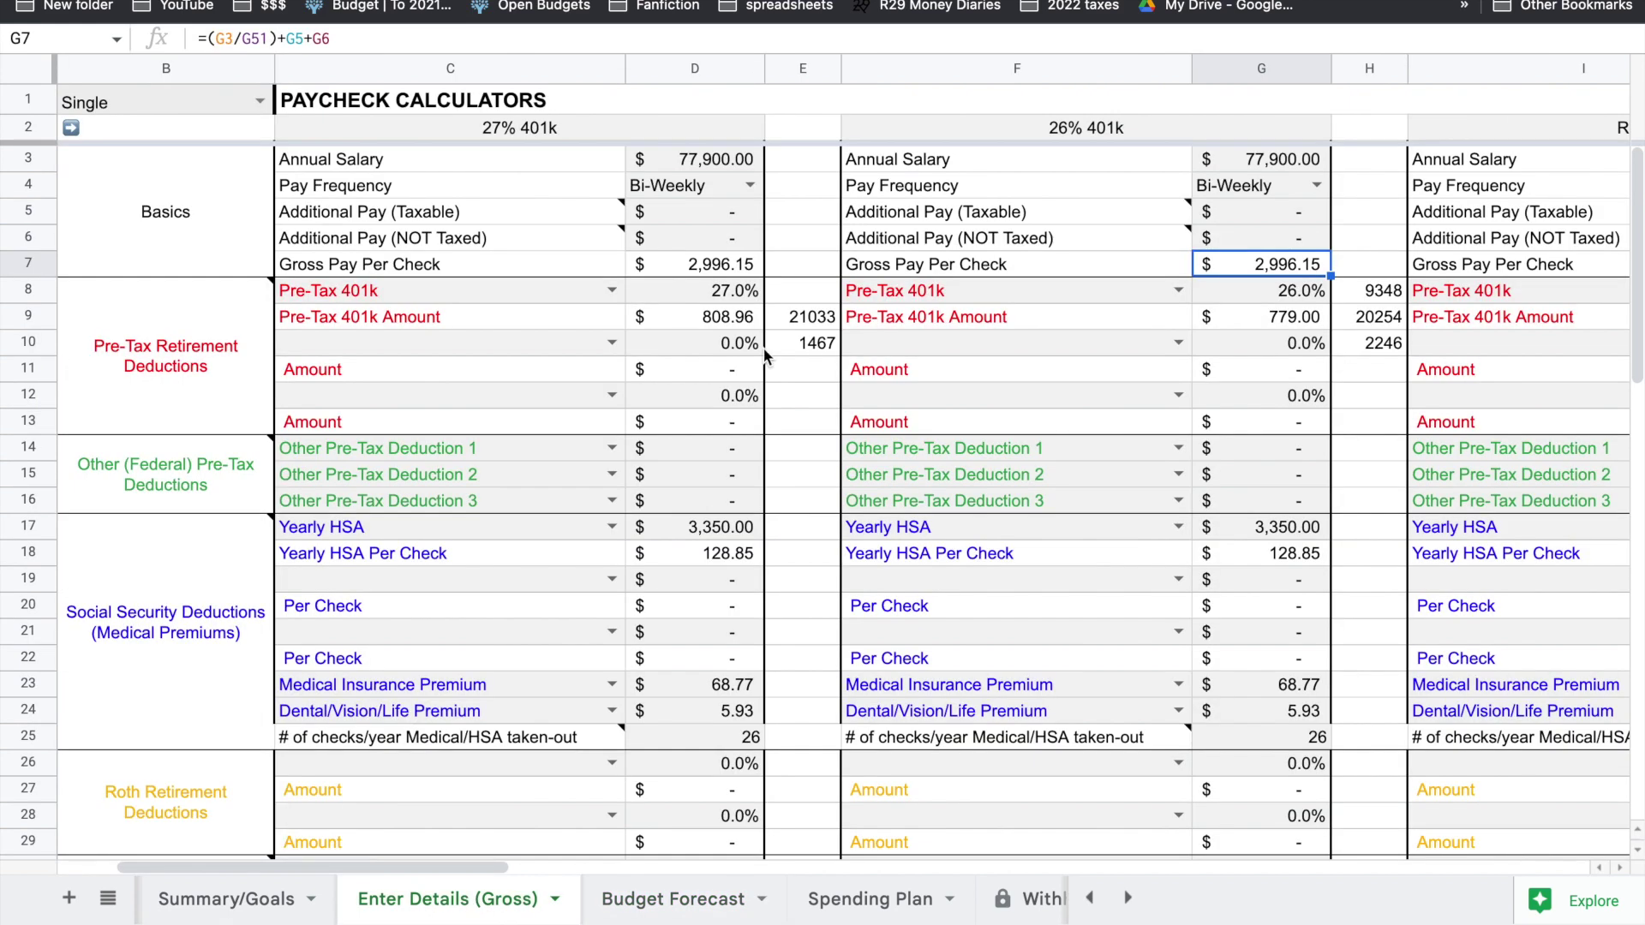
click(528, 137)
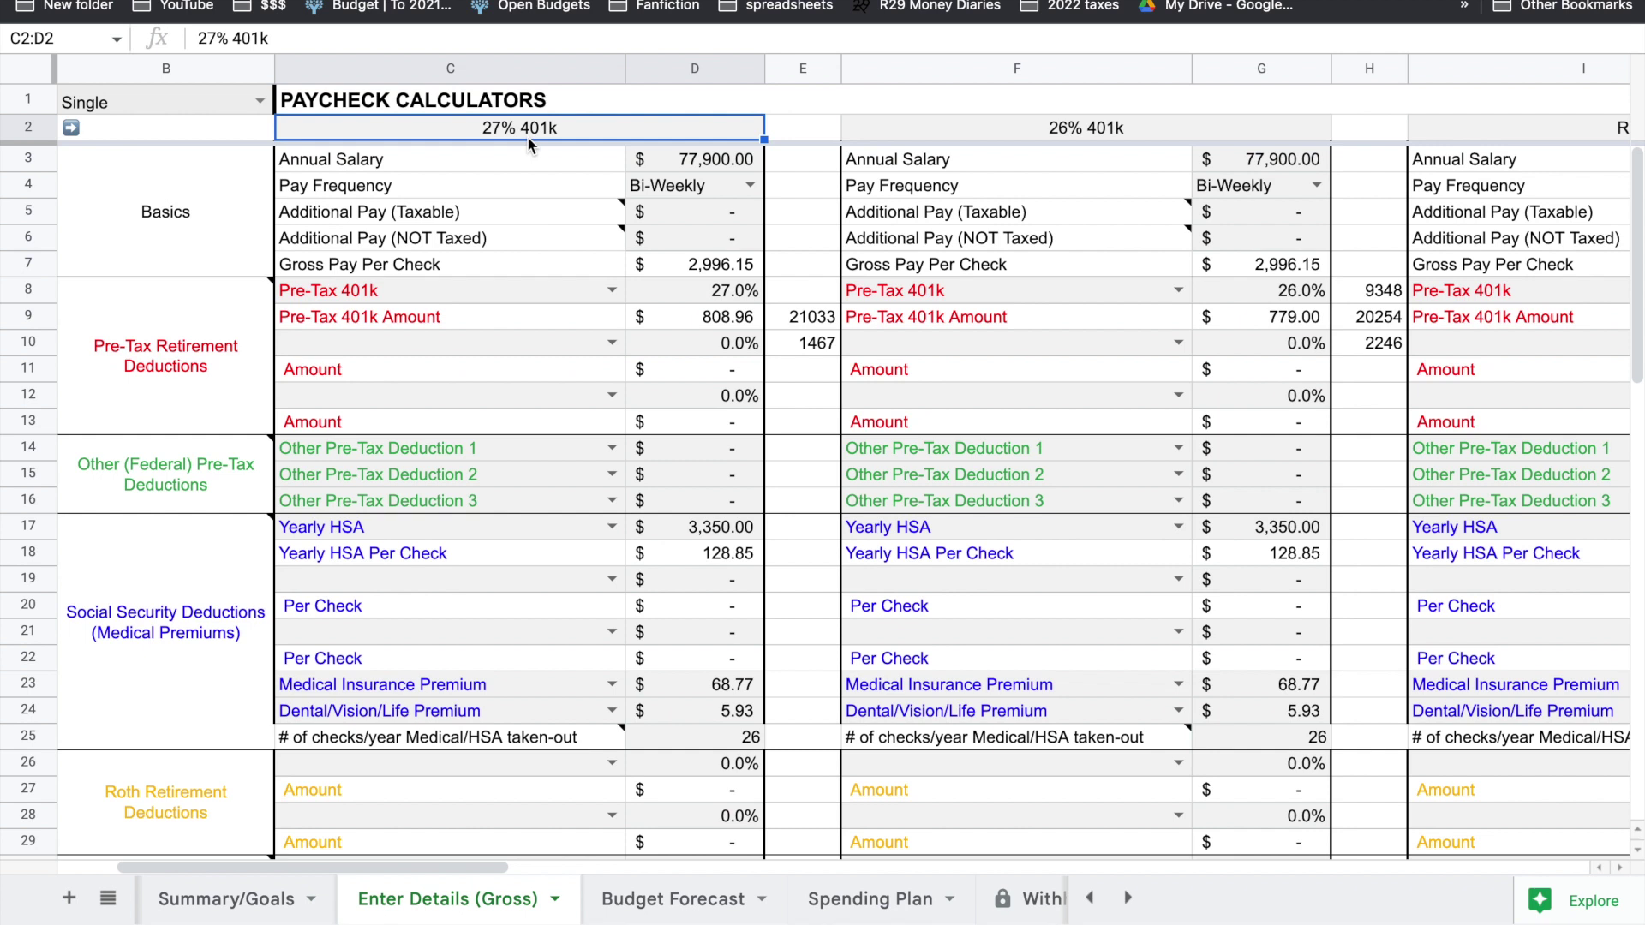
key(Right)
key(Right)
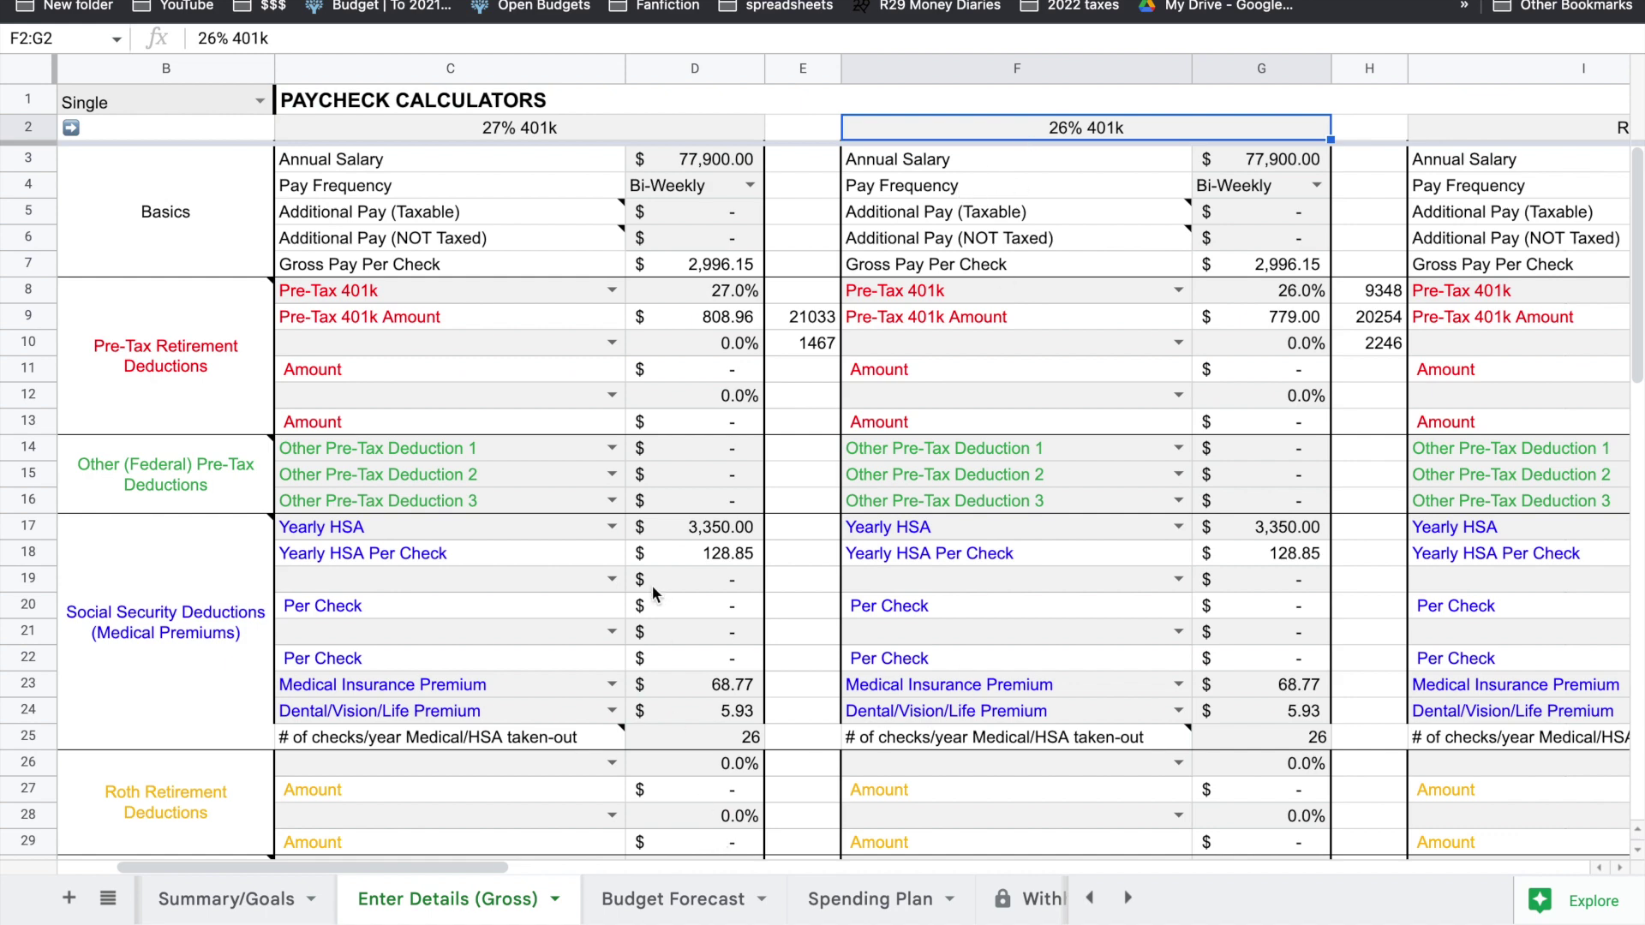
- Set the income type of January's first paycheck to 26% 401k in the Budget Forecast sheet
click(664, 899)
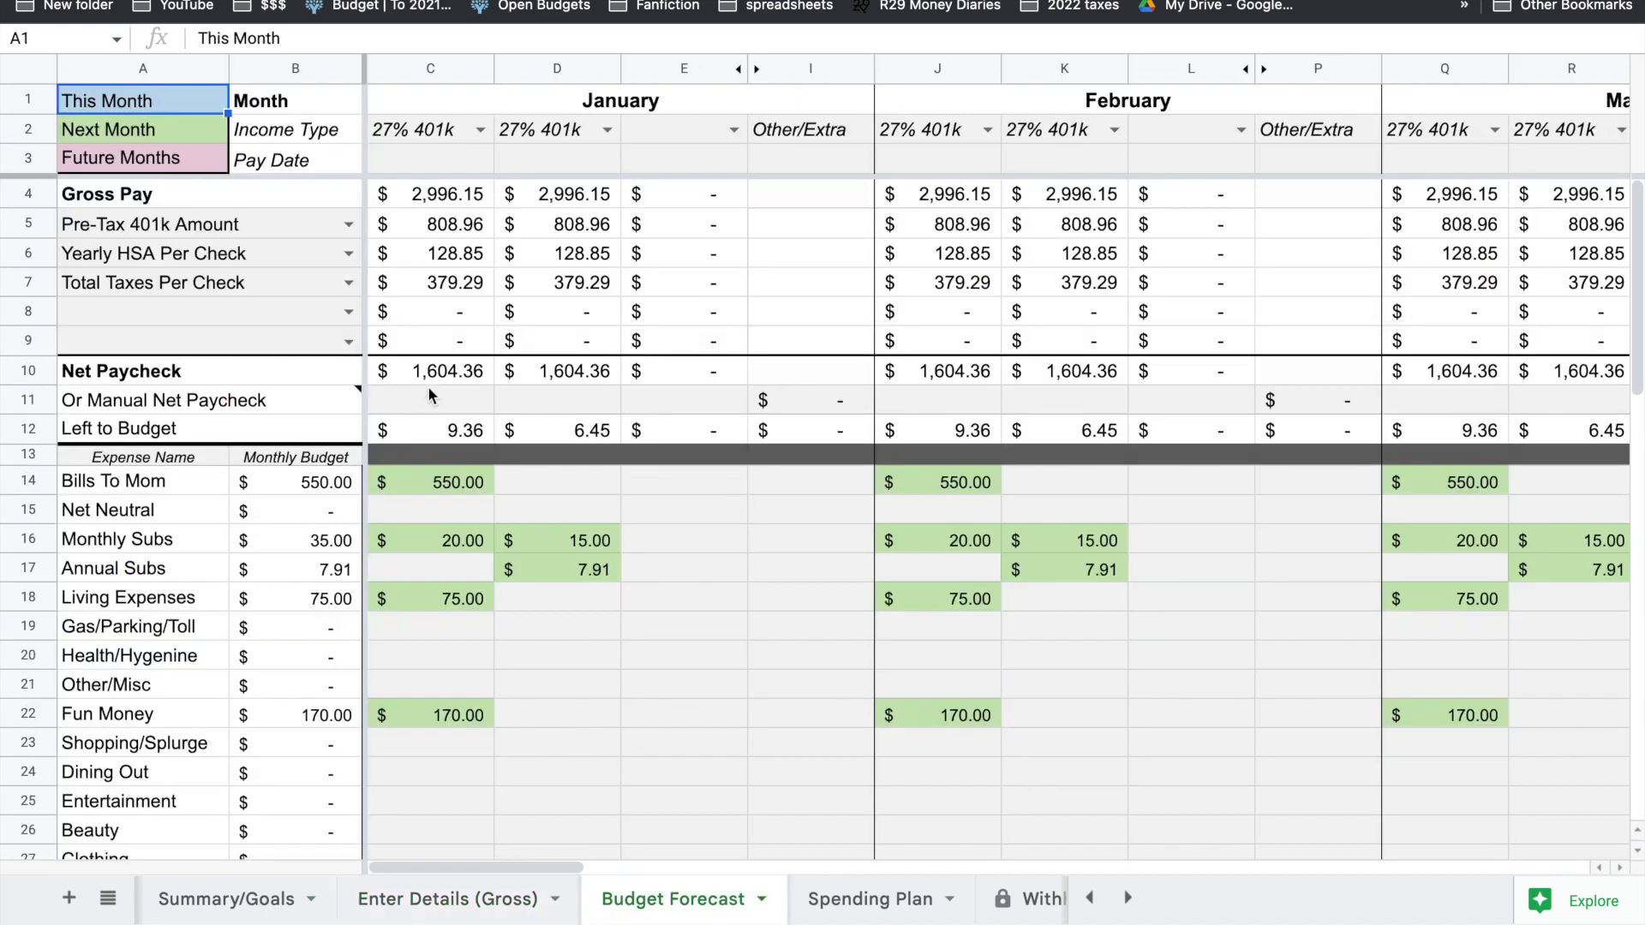
click(480, 128)
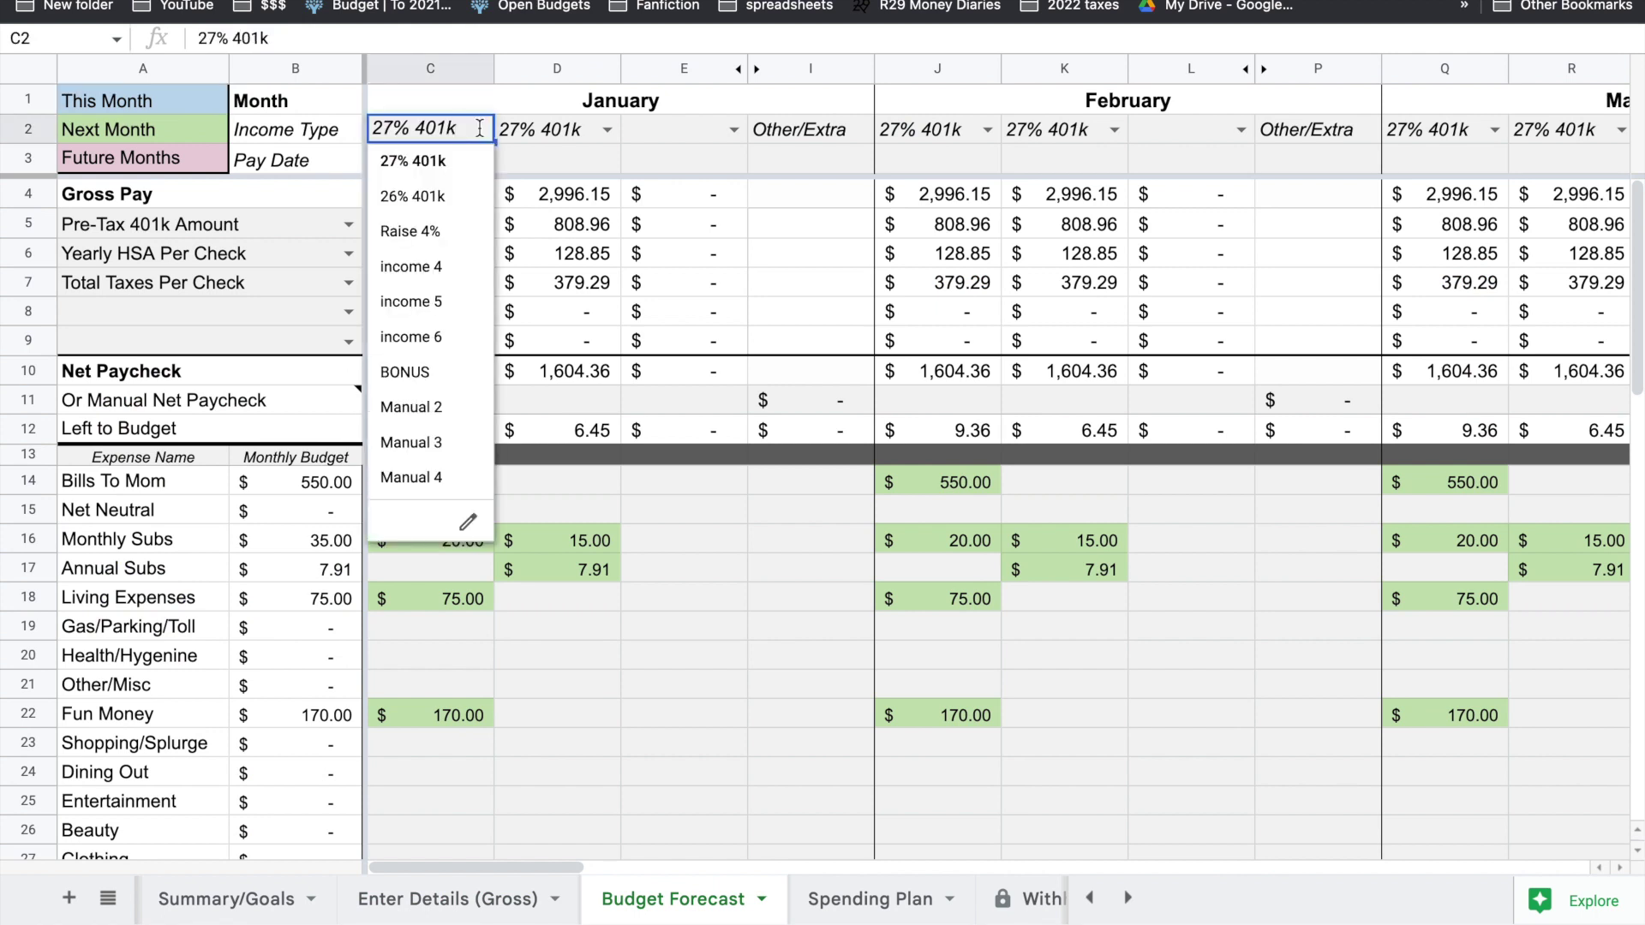
click(413, 206)
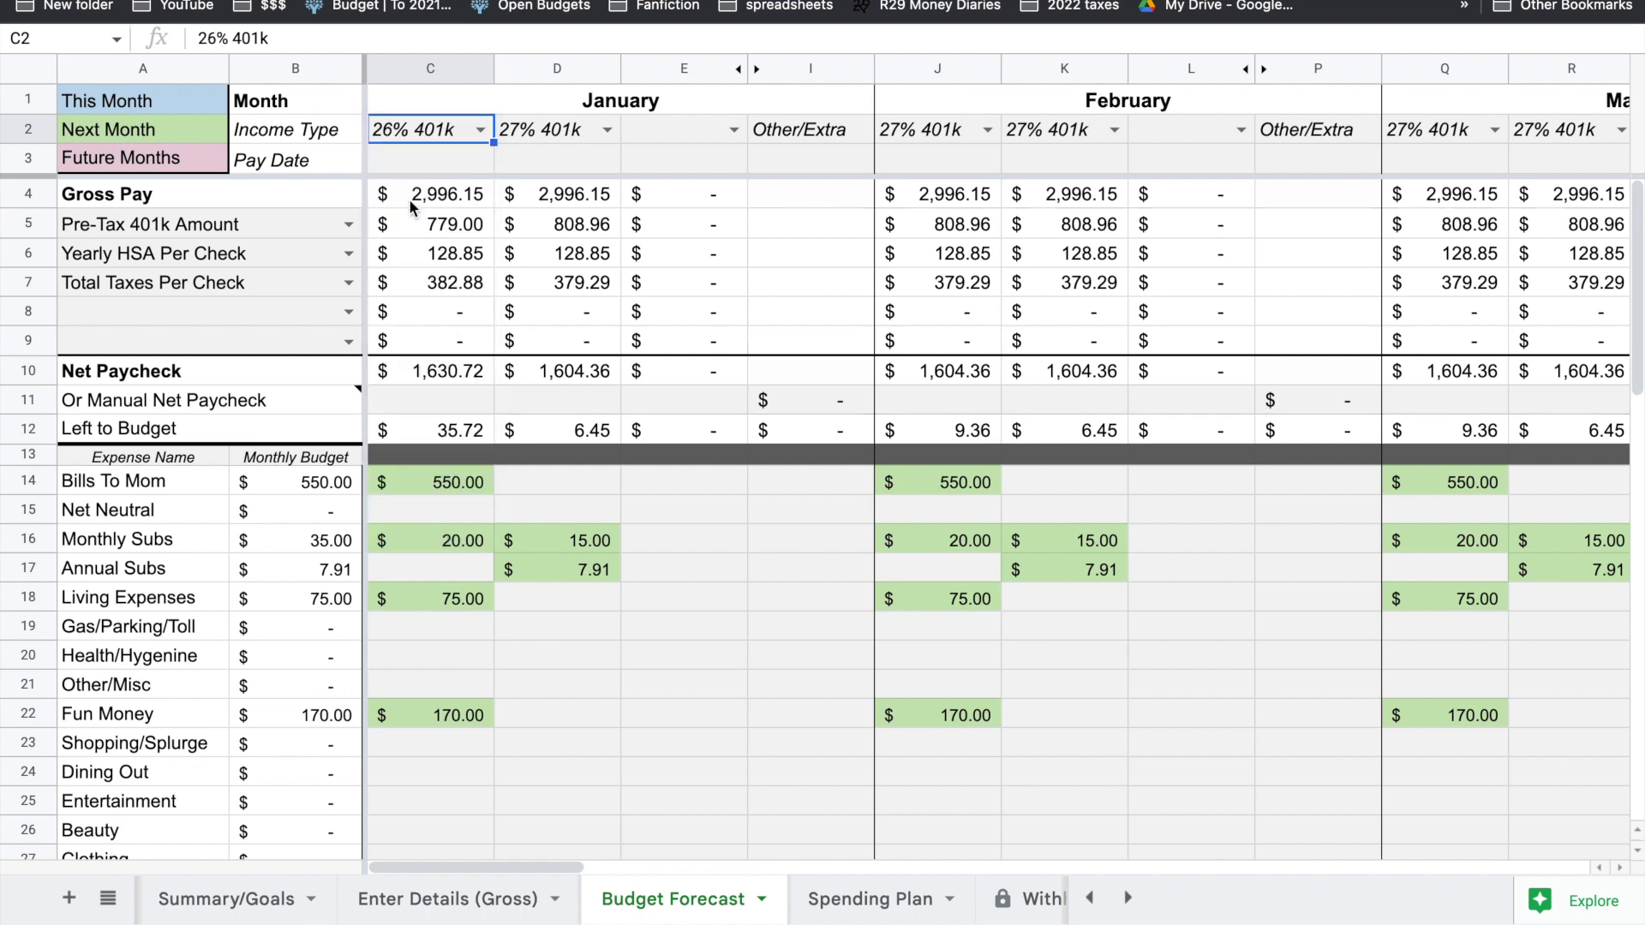
click(454, 376)
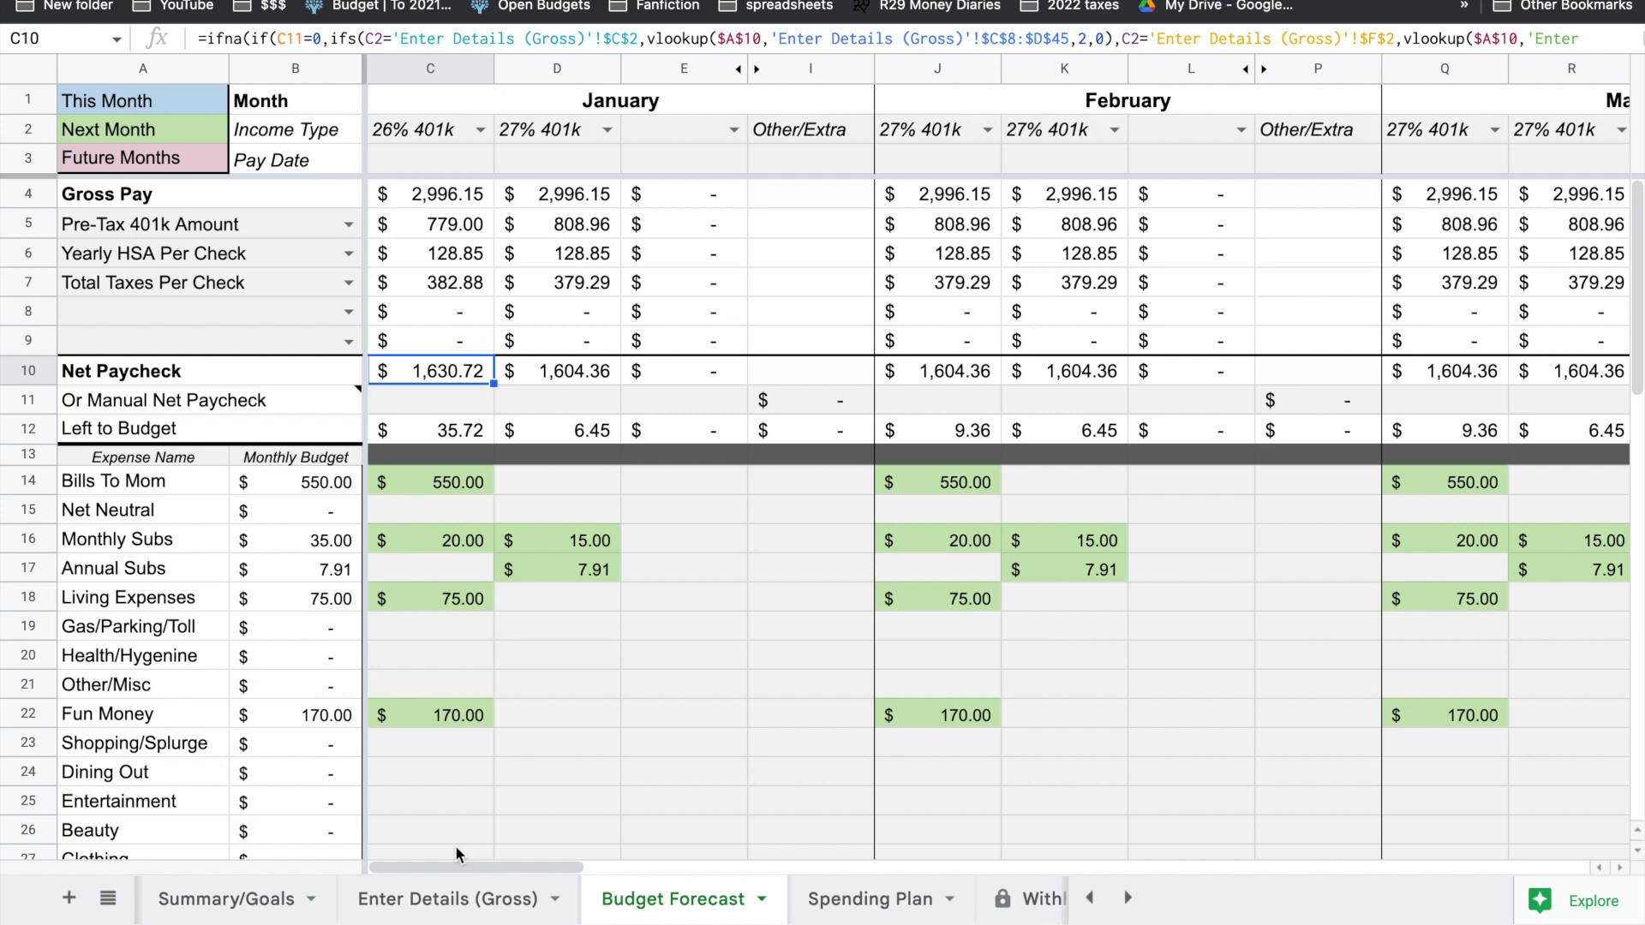
- In the 26% 401k calculator on the Enter Details (Gross) sheet, enter =383.46-382.88 as the Amt from Step 4(c)
click(453, 898)
drag(984, 713, 1291, 712)
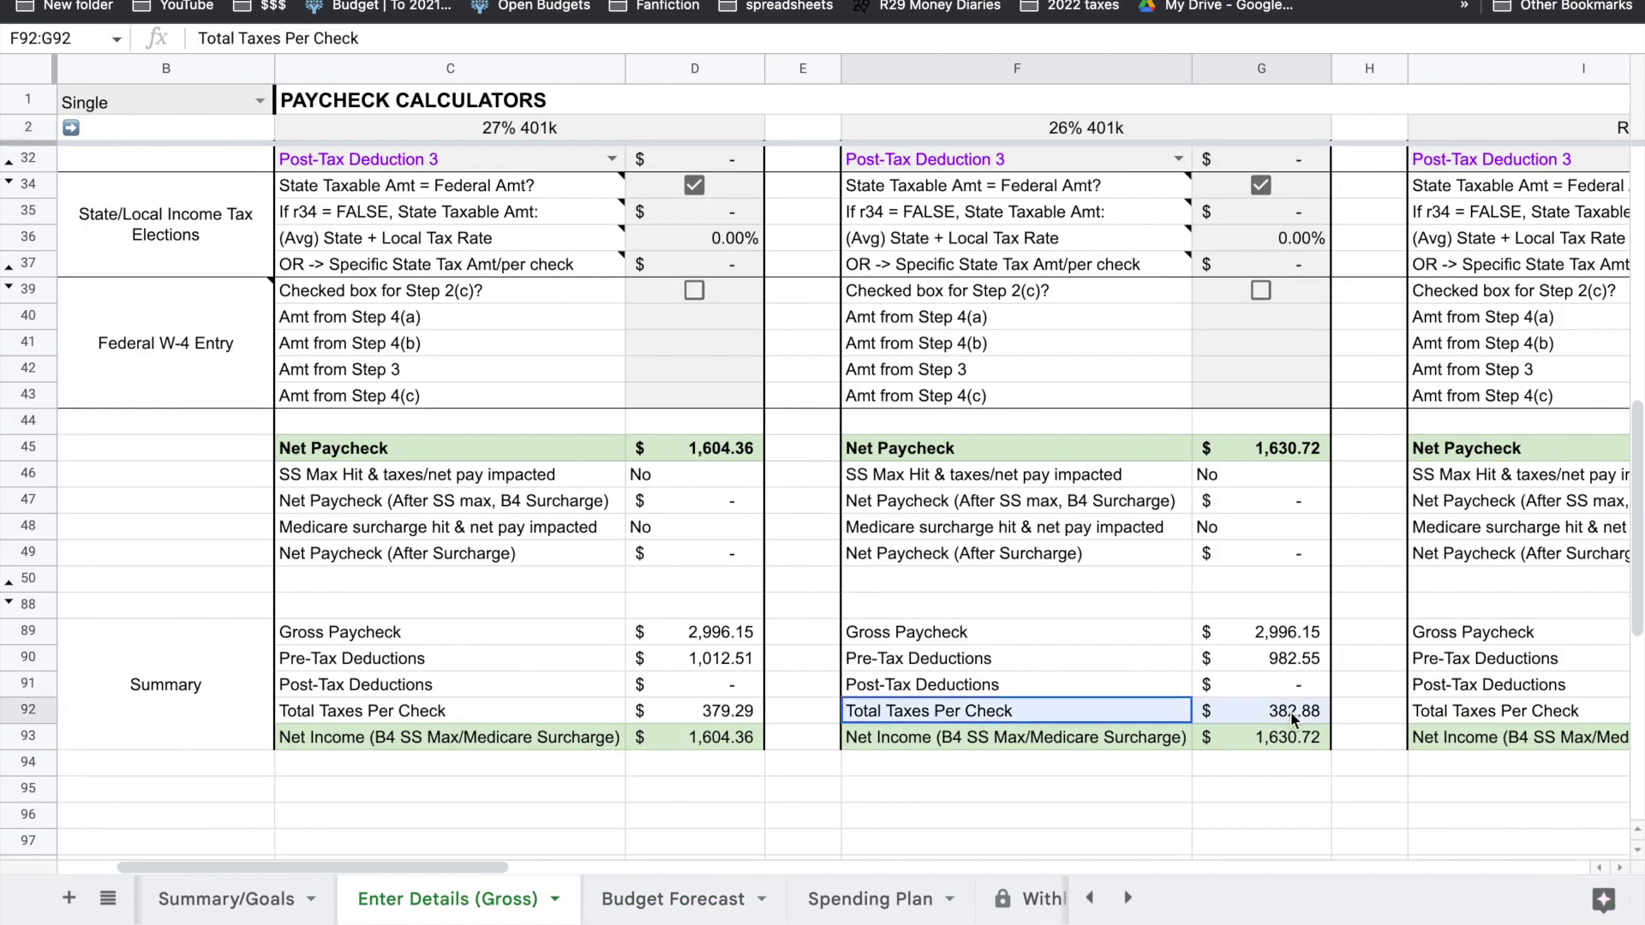
click(1287, 711)
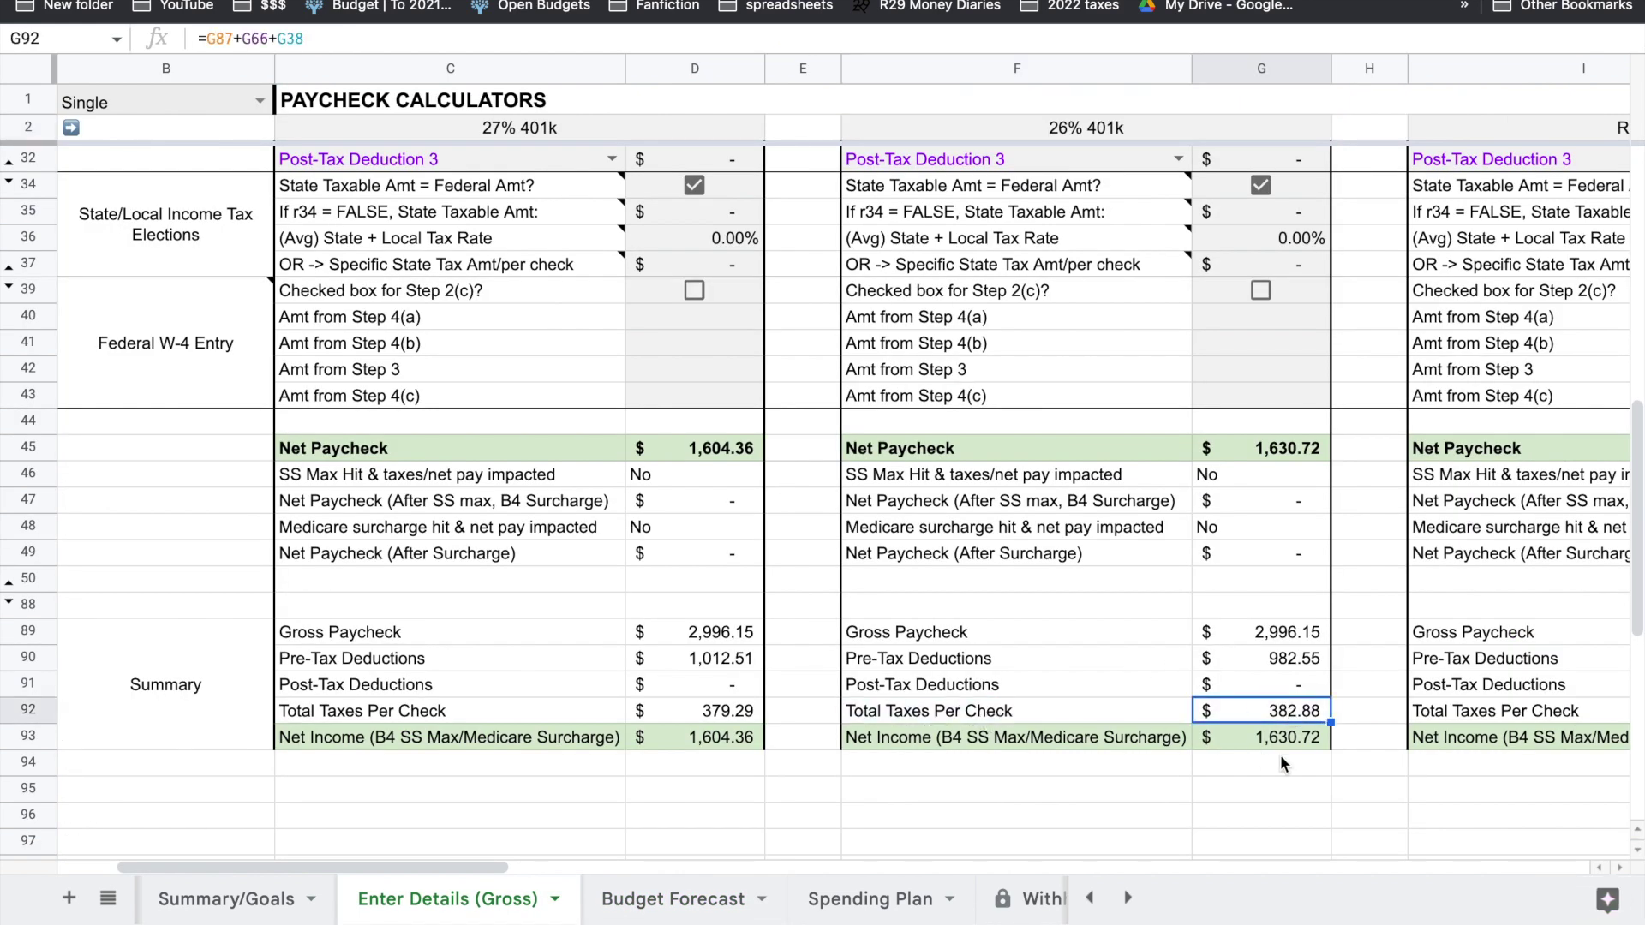
scroll(1283, 727, down, 2)
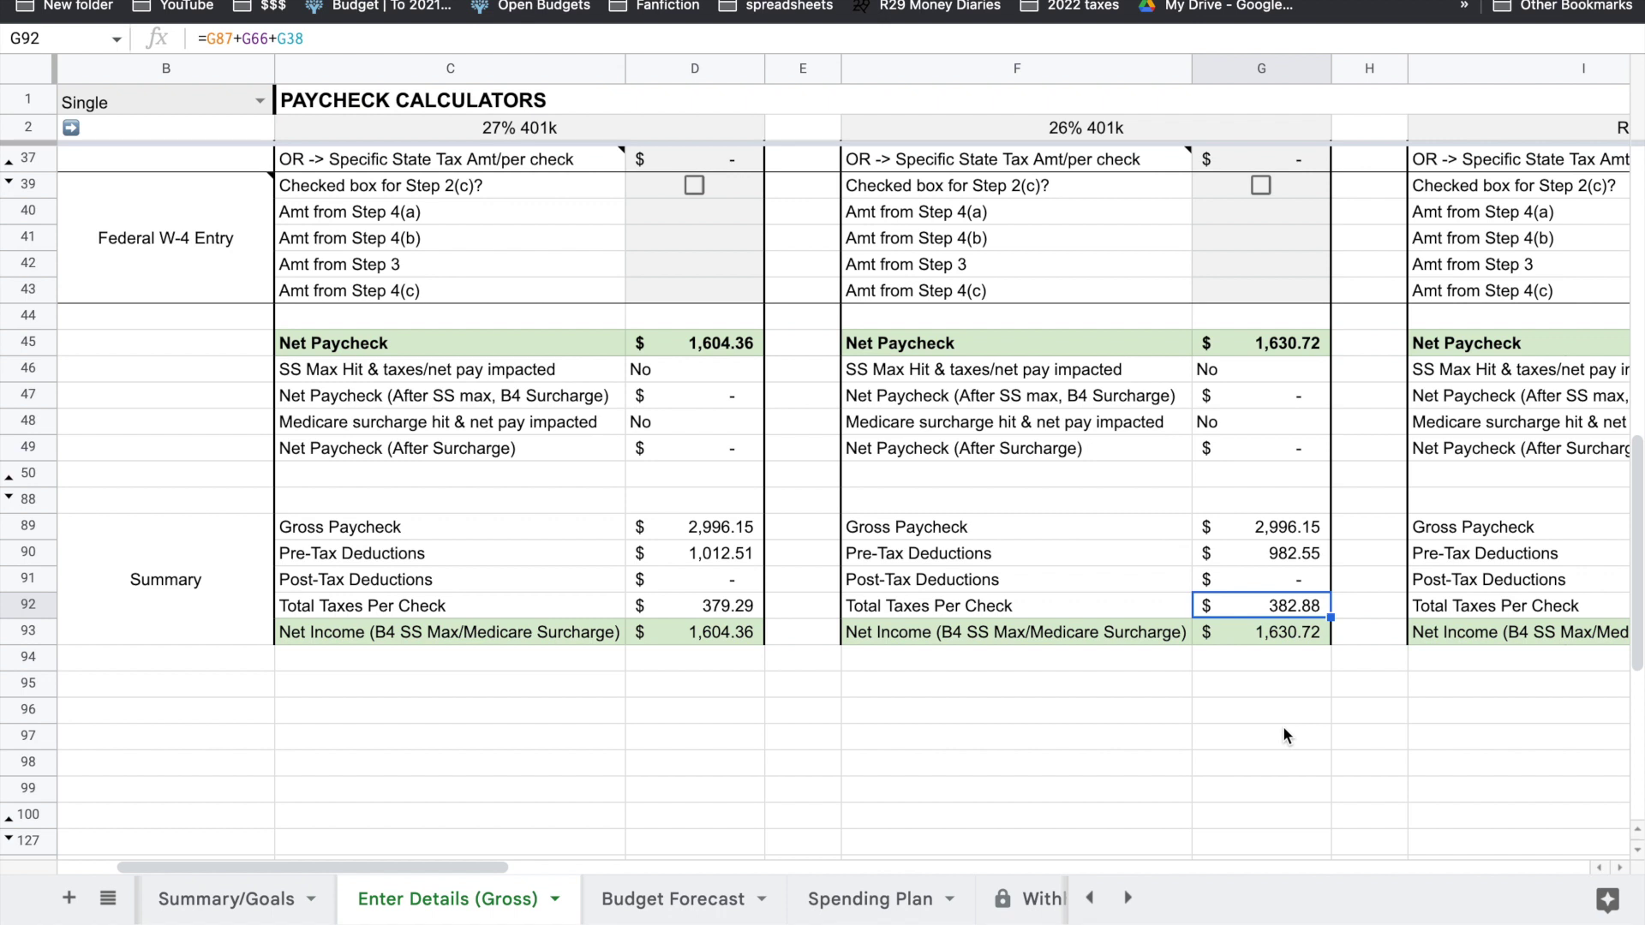
click(1258, 292)
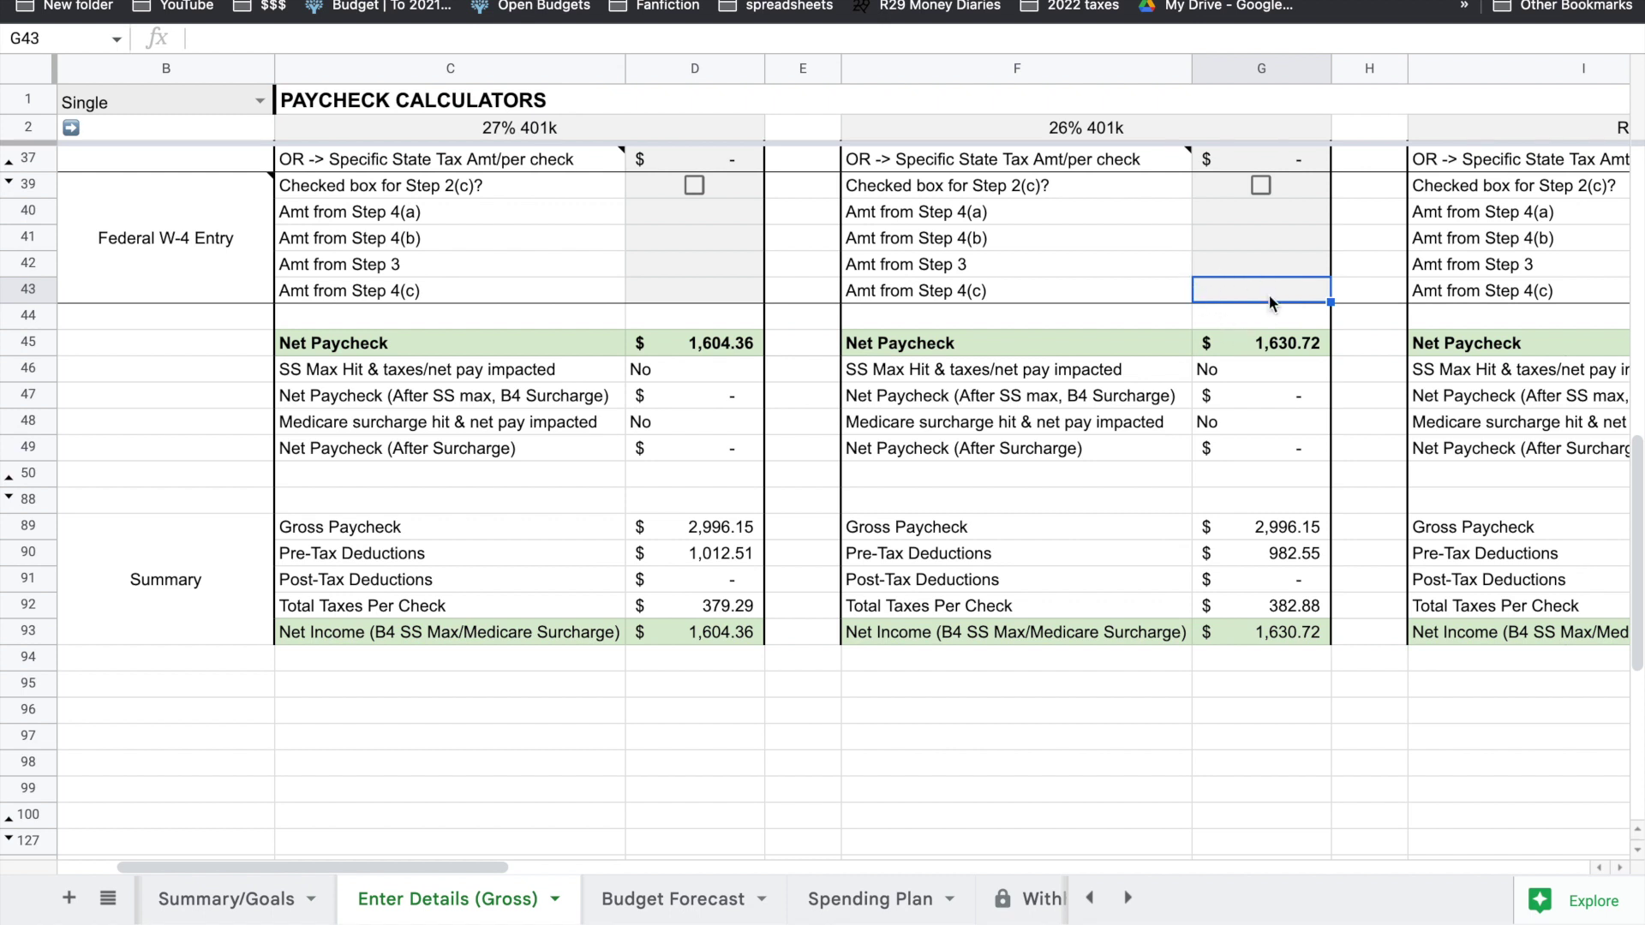
text(=)
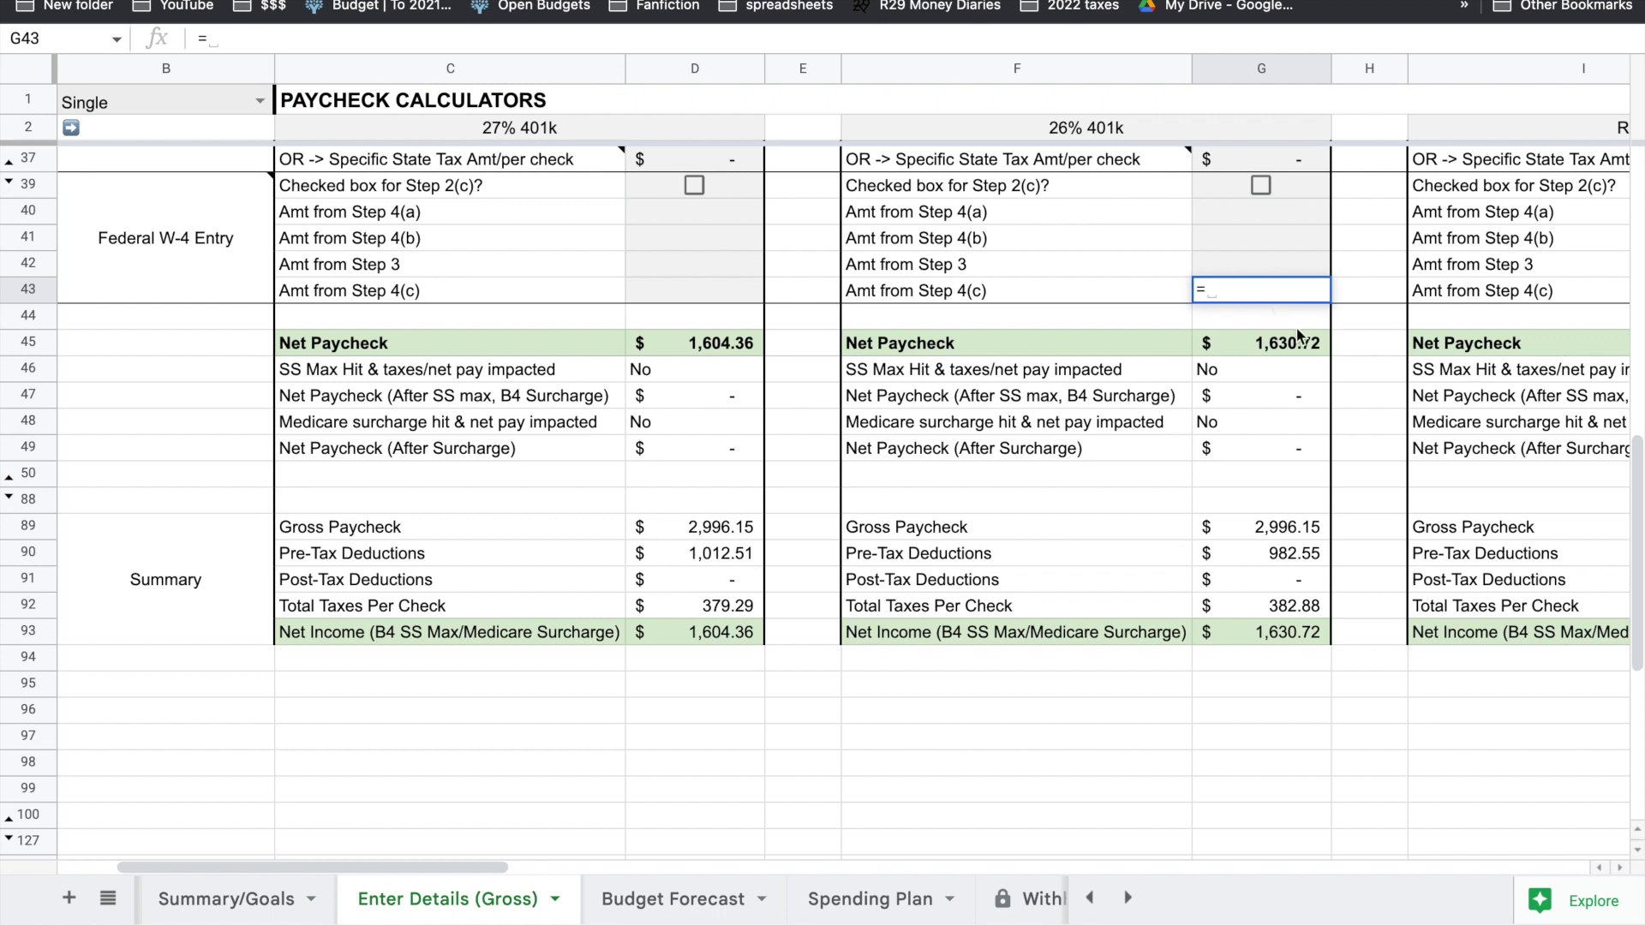
text(38)
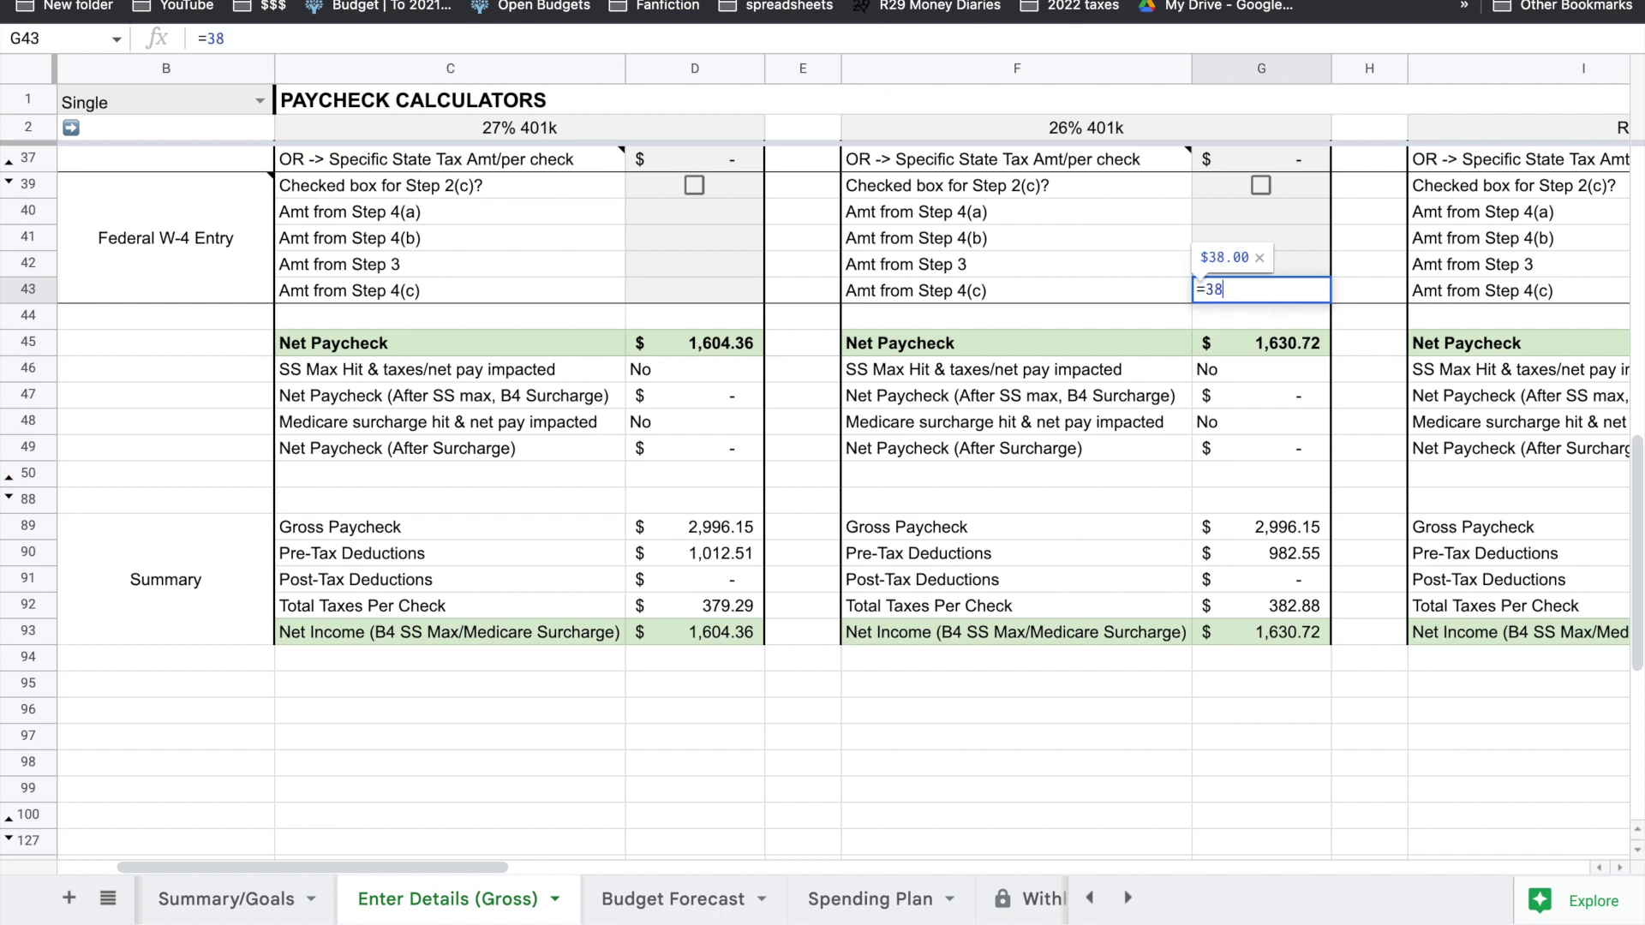
text(3.46-)
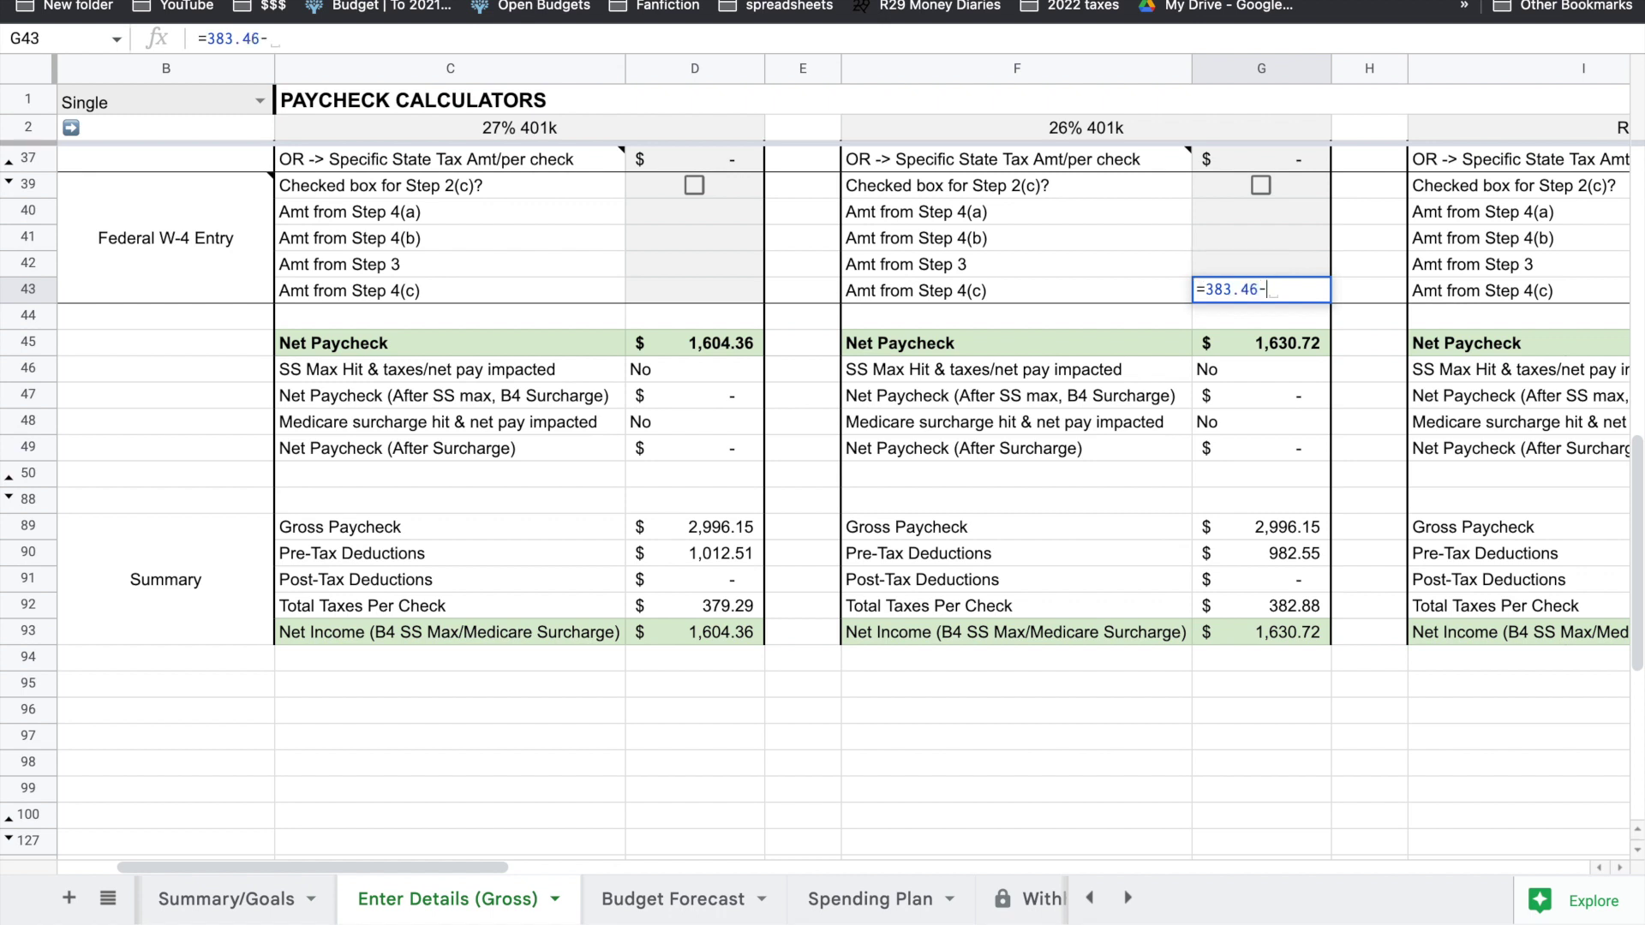
text(382.88)
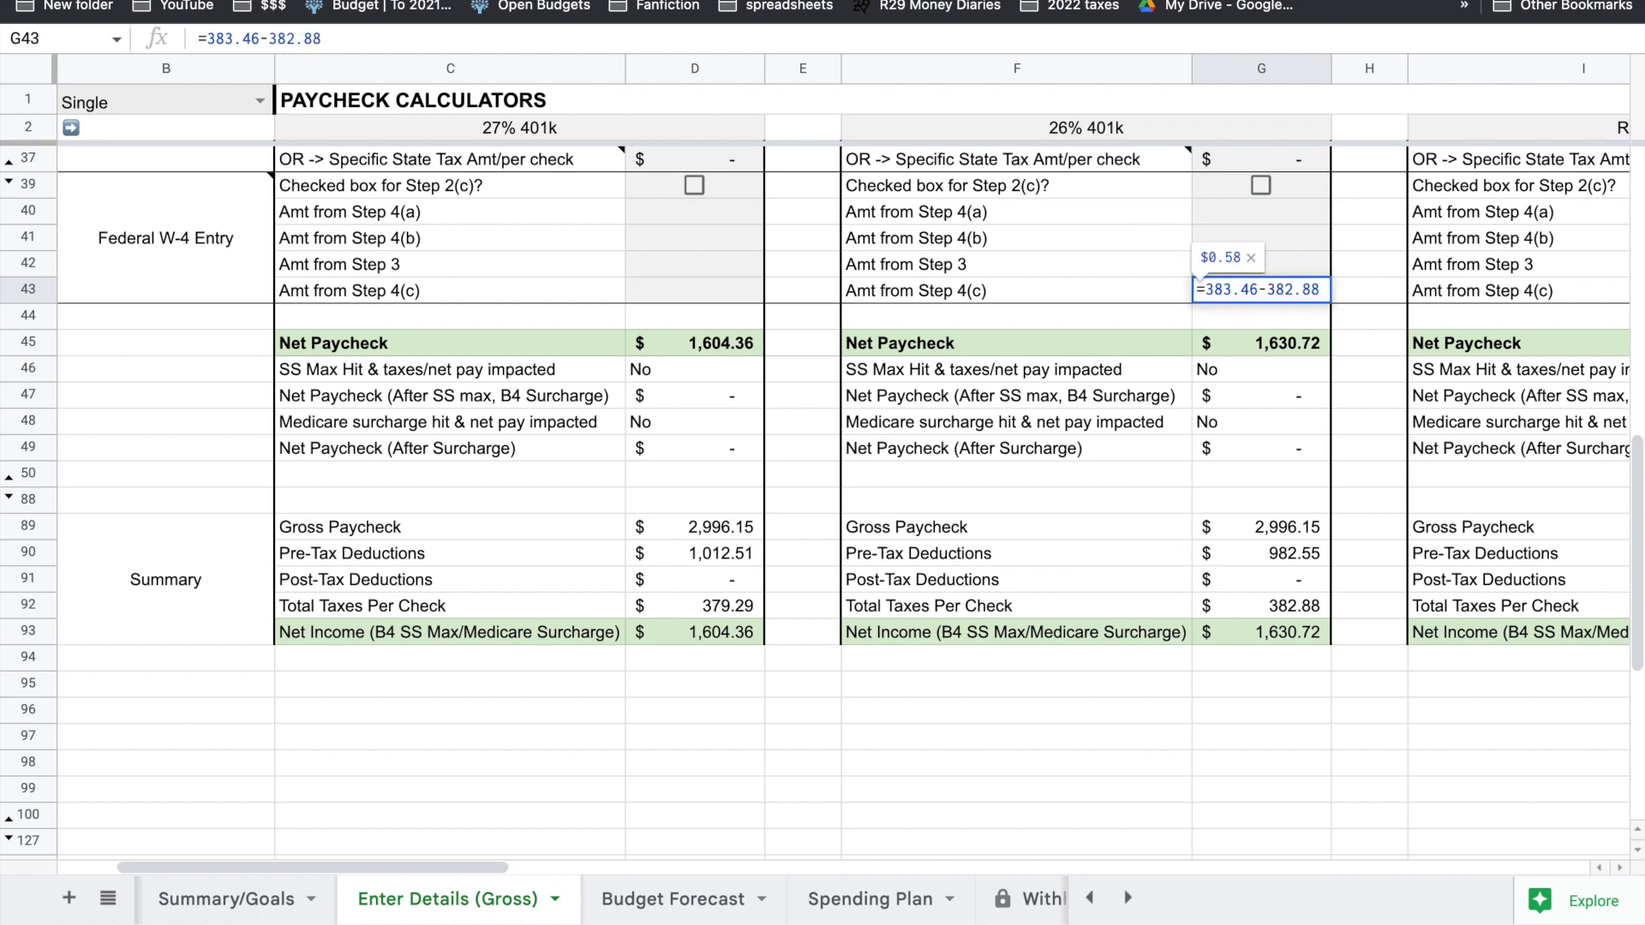
key(Return)
click(1245, 291)
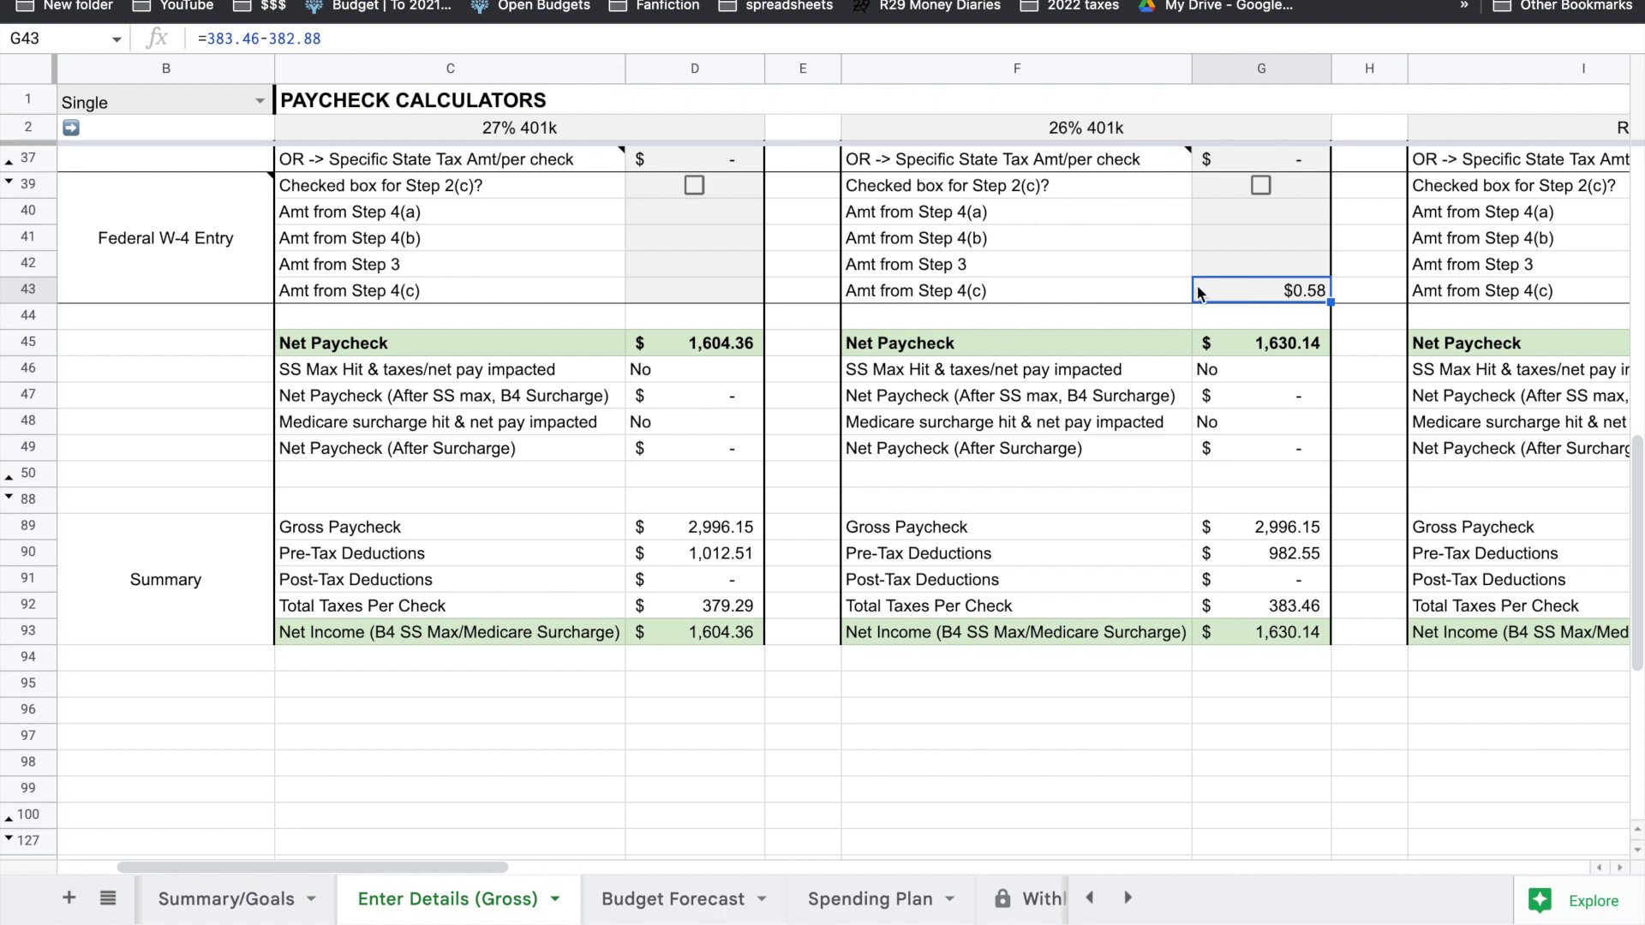
click(1238, 343)
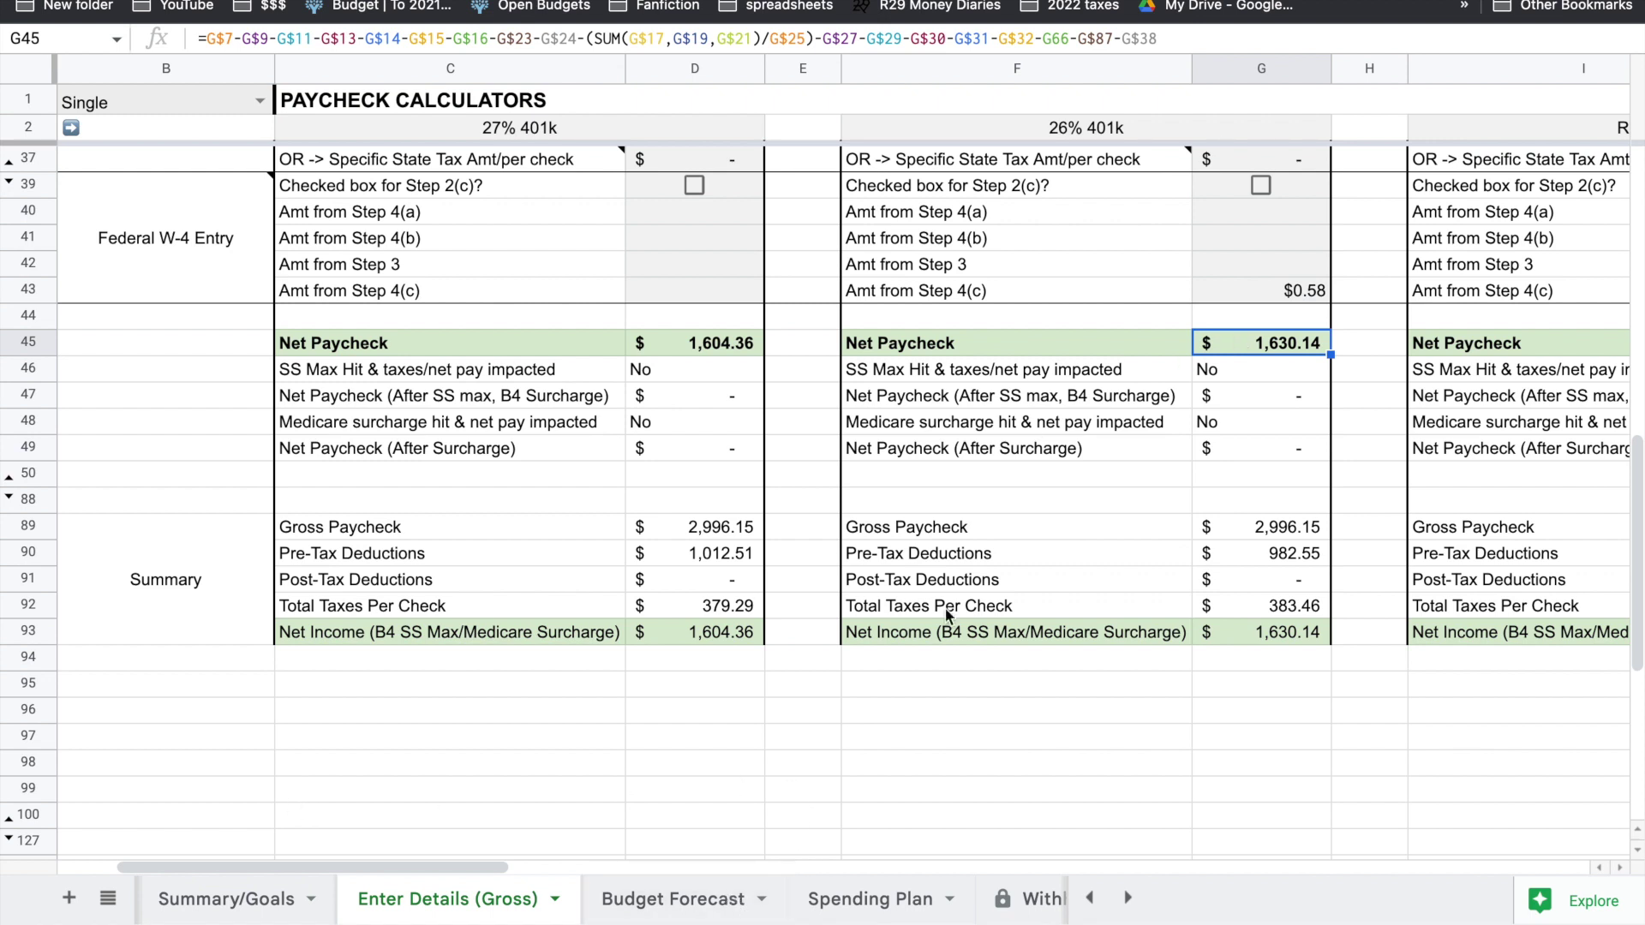
click(1281, 287)
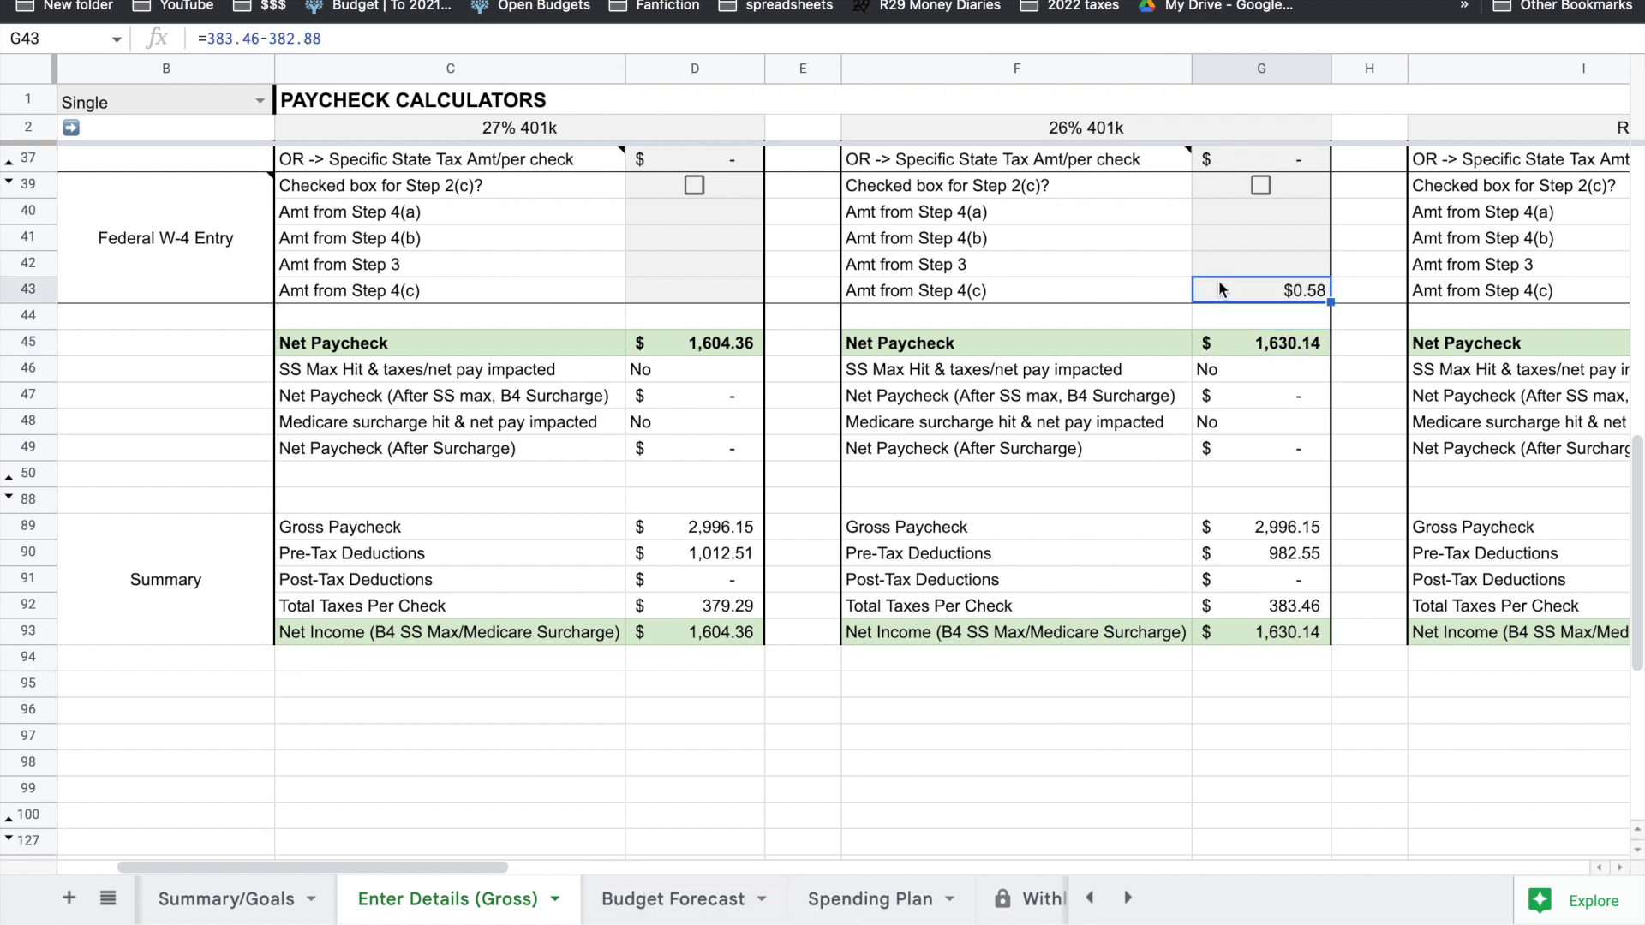
- Review the first January paycheck's expense allocations and Left to Budget amount in the Budget Forecast sheet
click(655, 900)
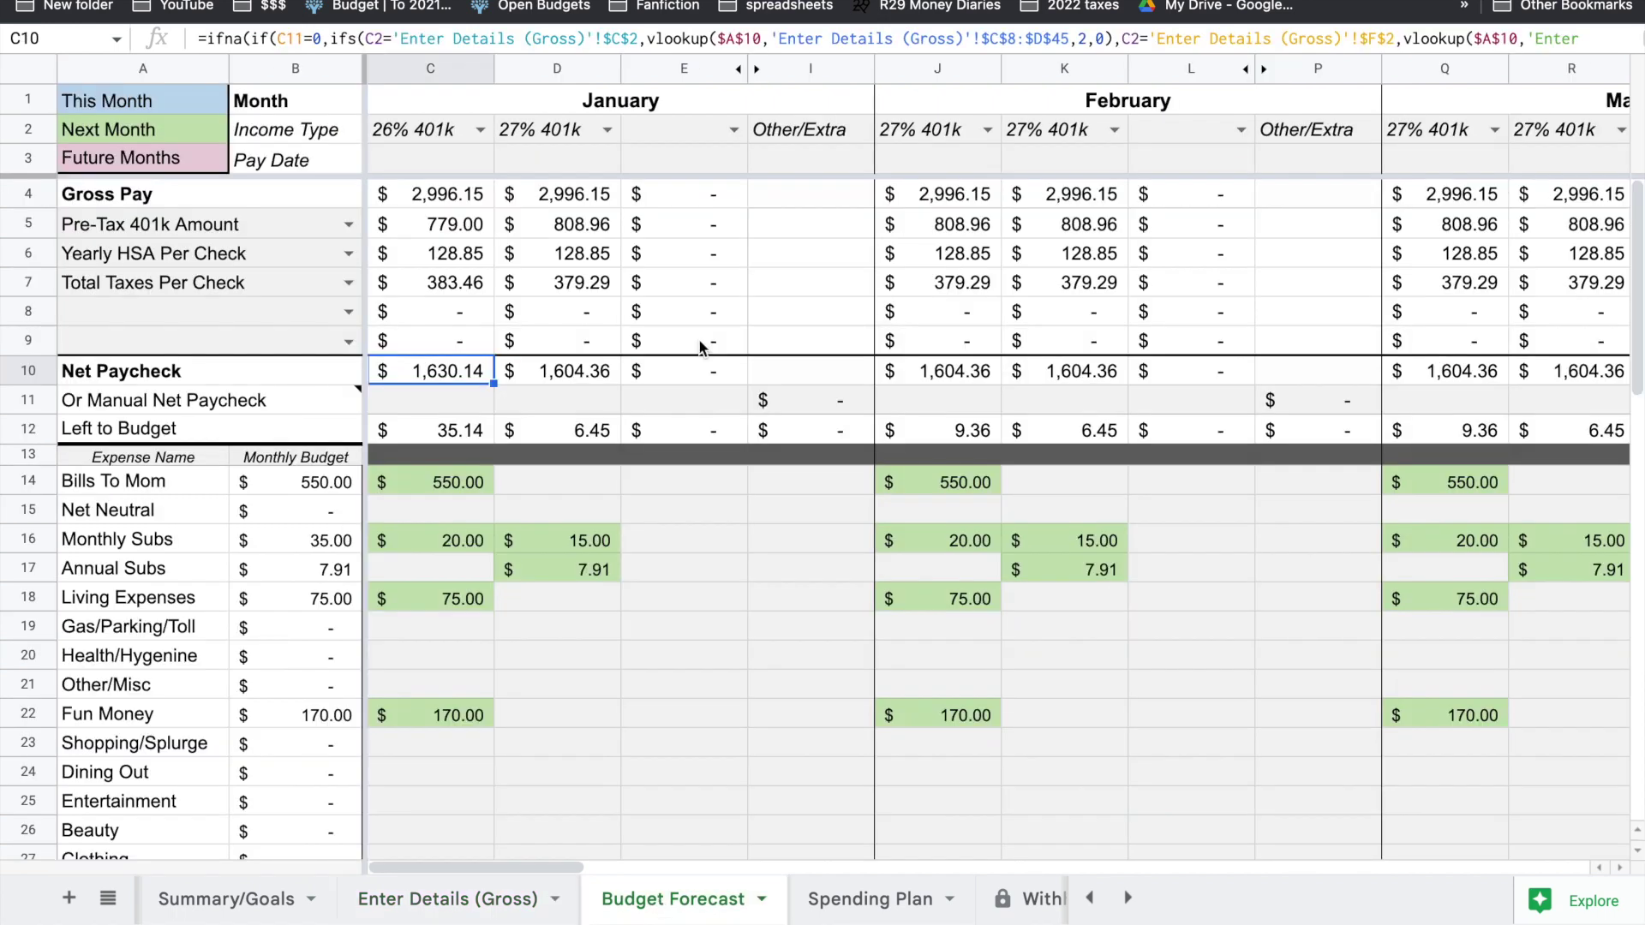
scroll(460, 570, down, 2)
drag(433, 335, 440, 669)
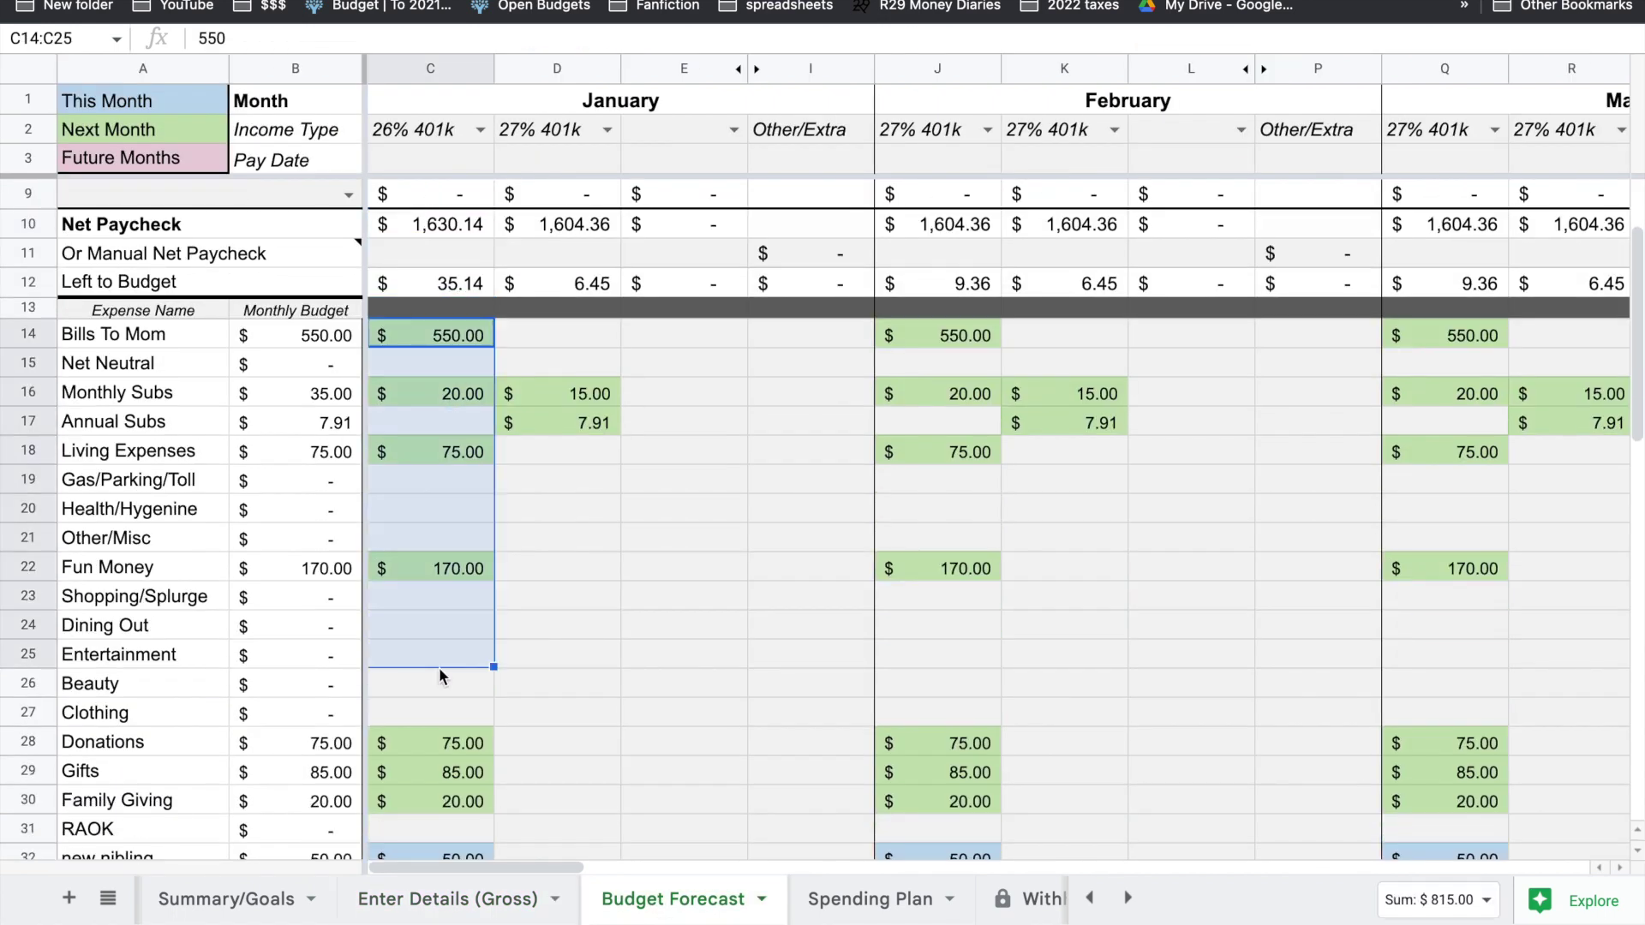
click(431, 336)
drag(426, 363, 456, 862)
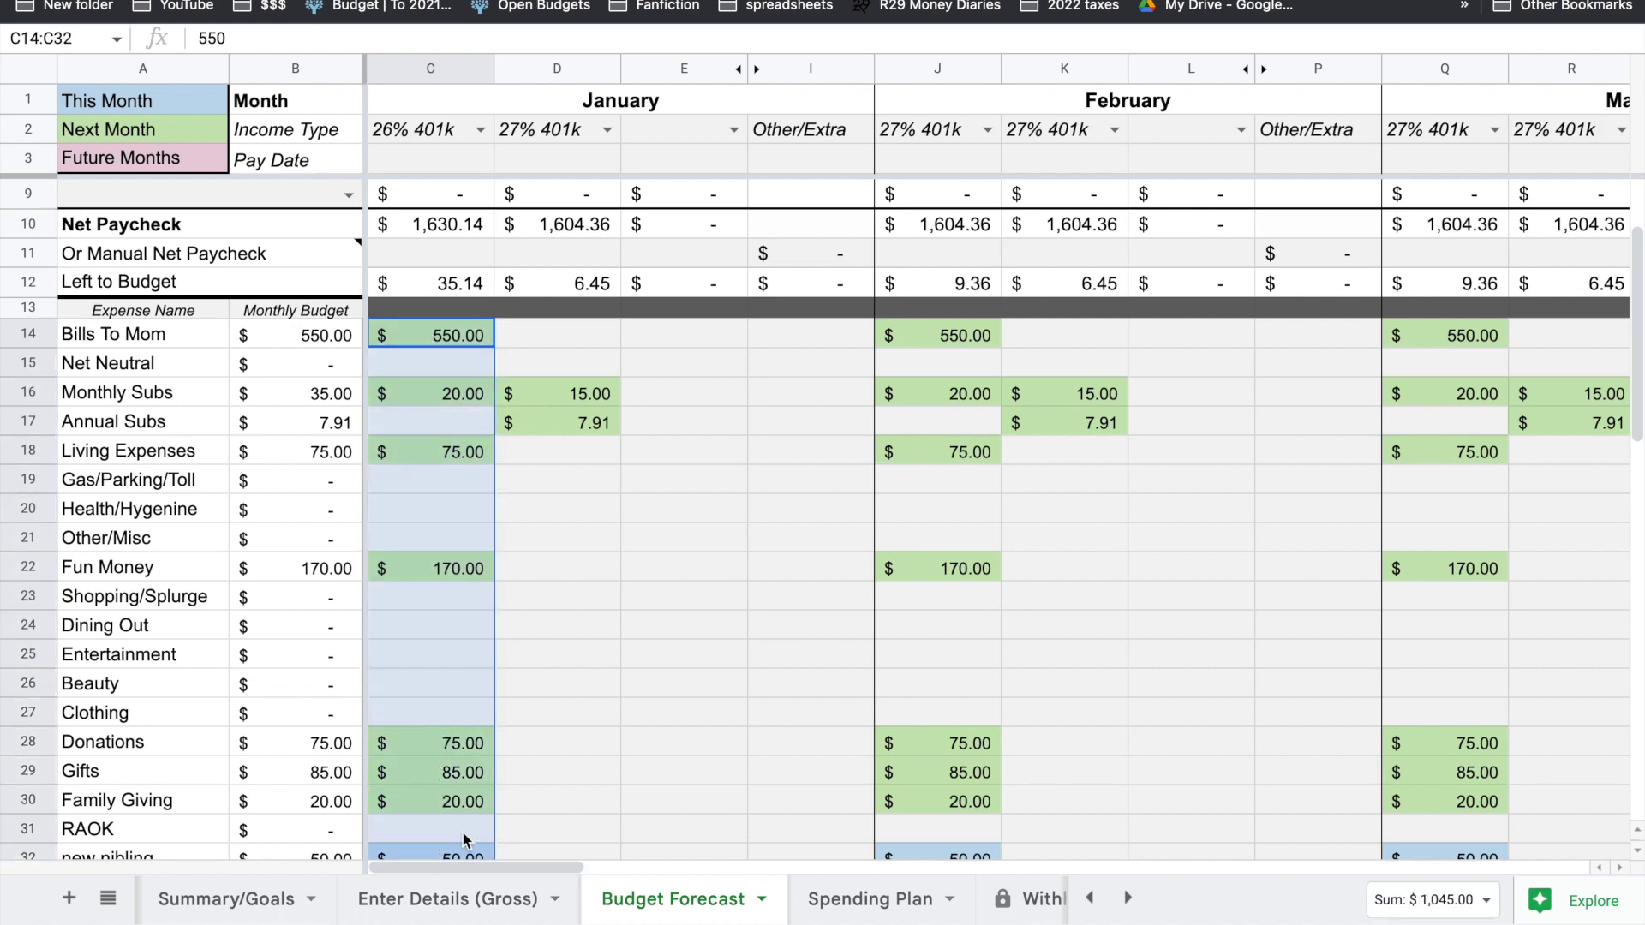
scroll(450, 532, up, 2)
click(454, 437)
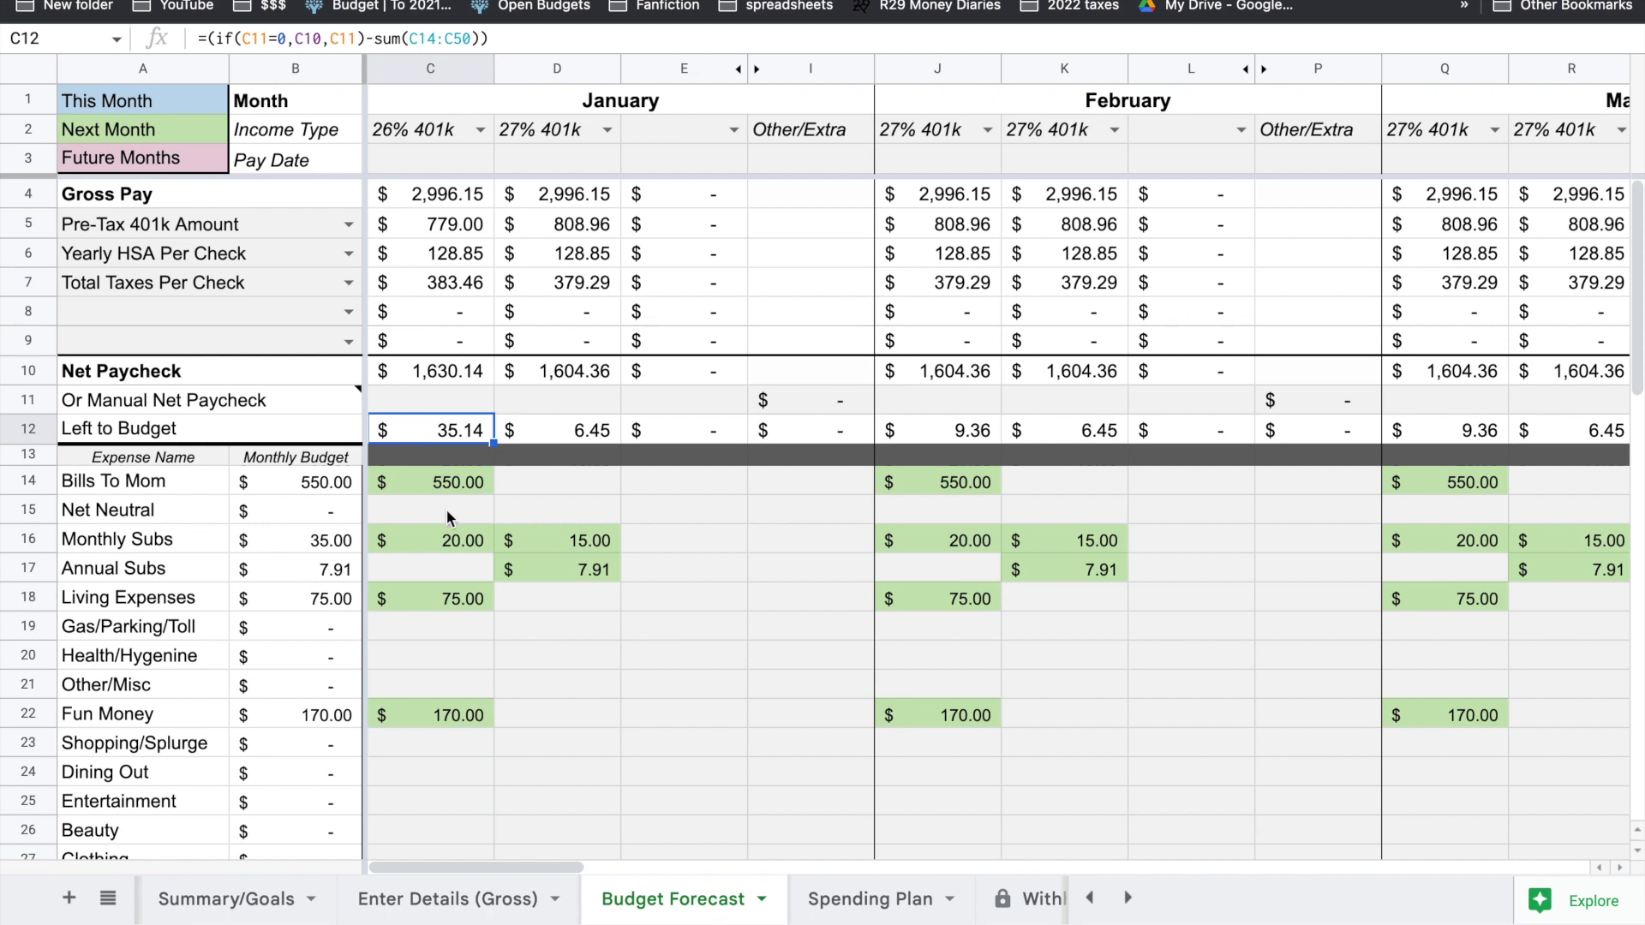
- Set Monthly Subs to 35 for January's first paycheck and clear the amount under the second paycheck
click(468, 549)
text(1)
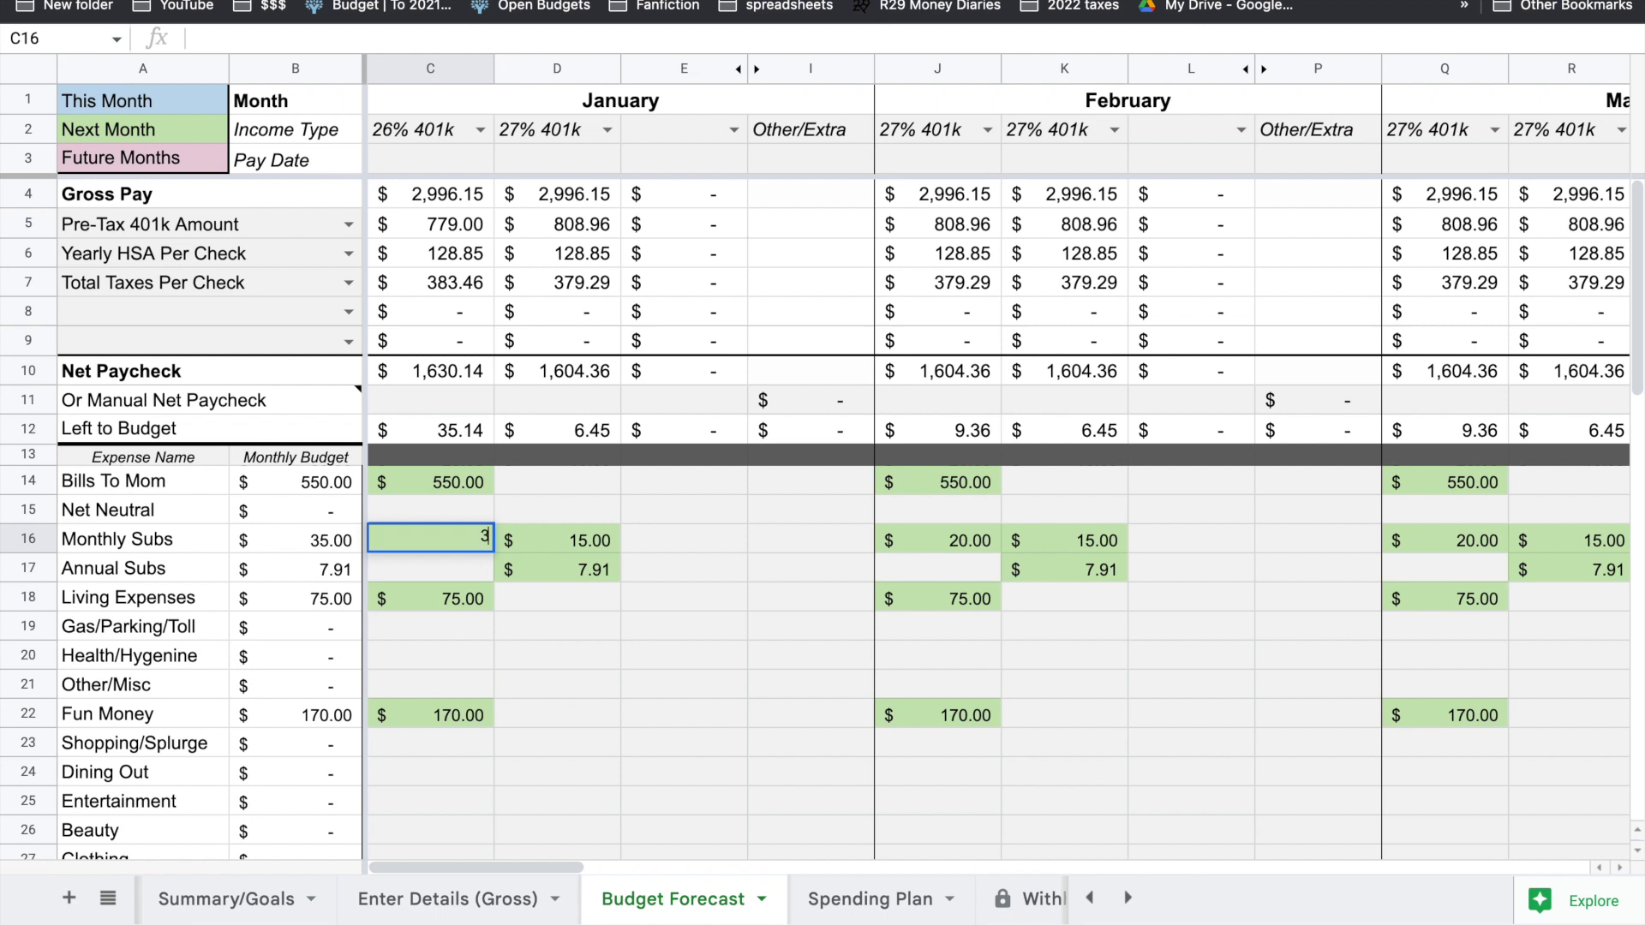
key(Tab)
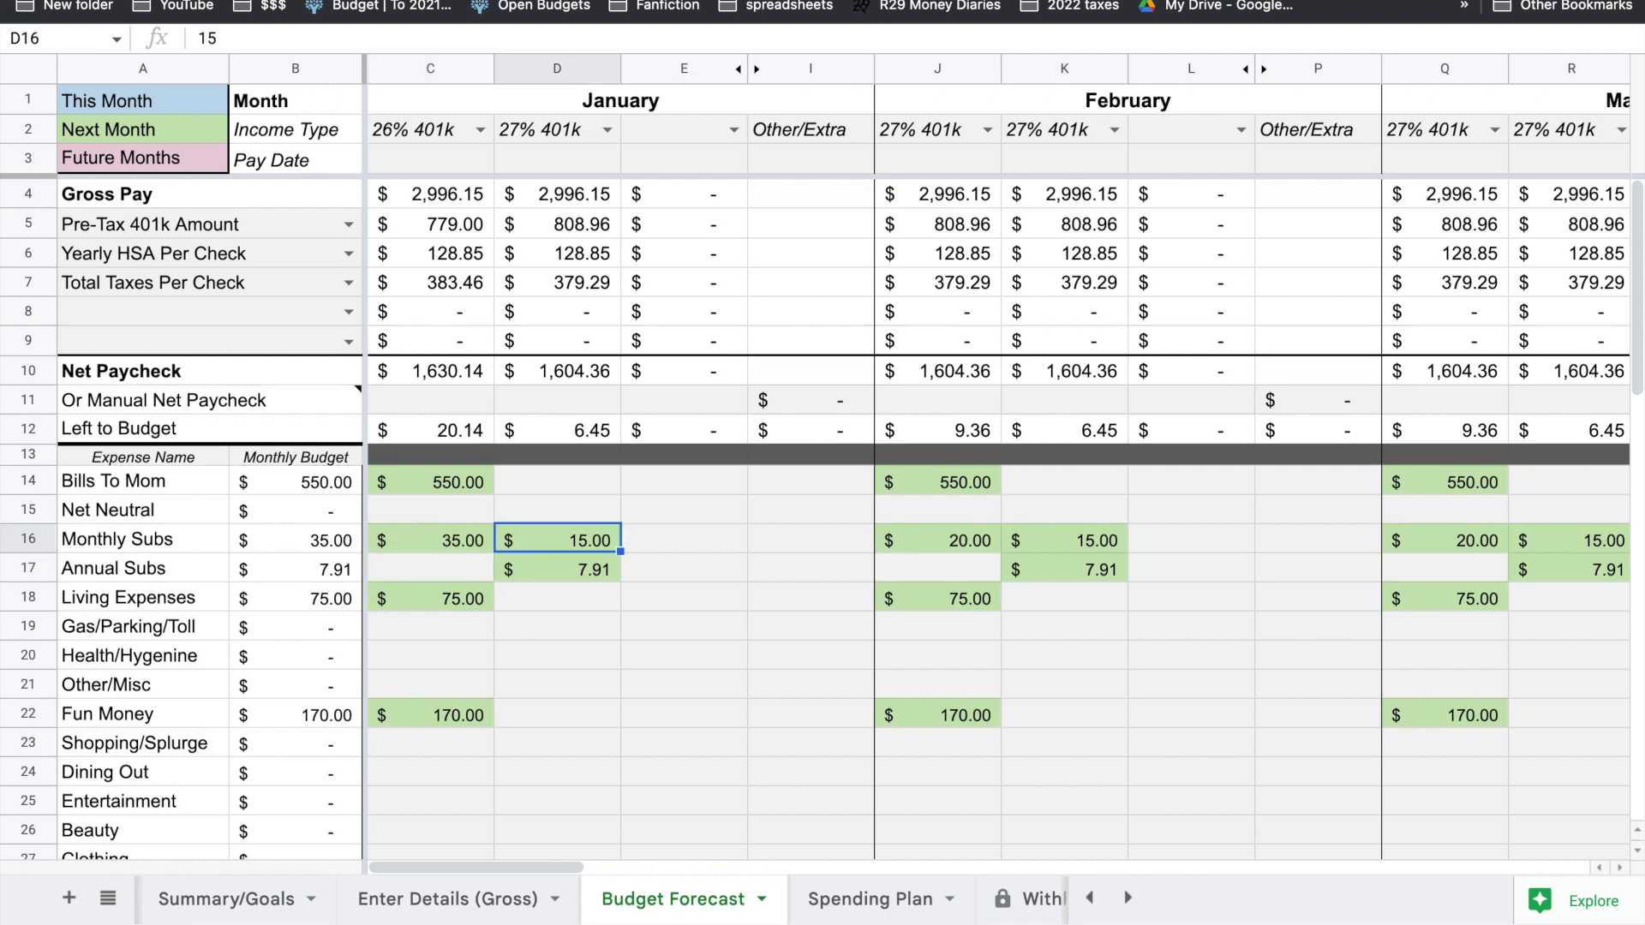
key(Delete)
click(445, 549)
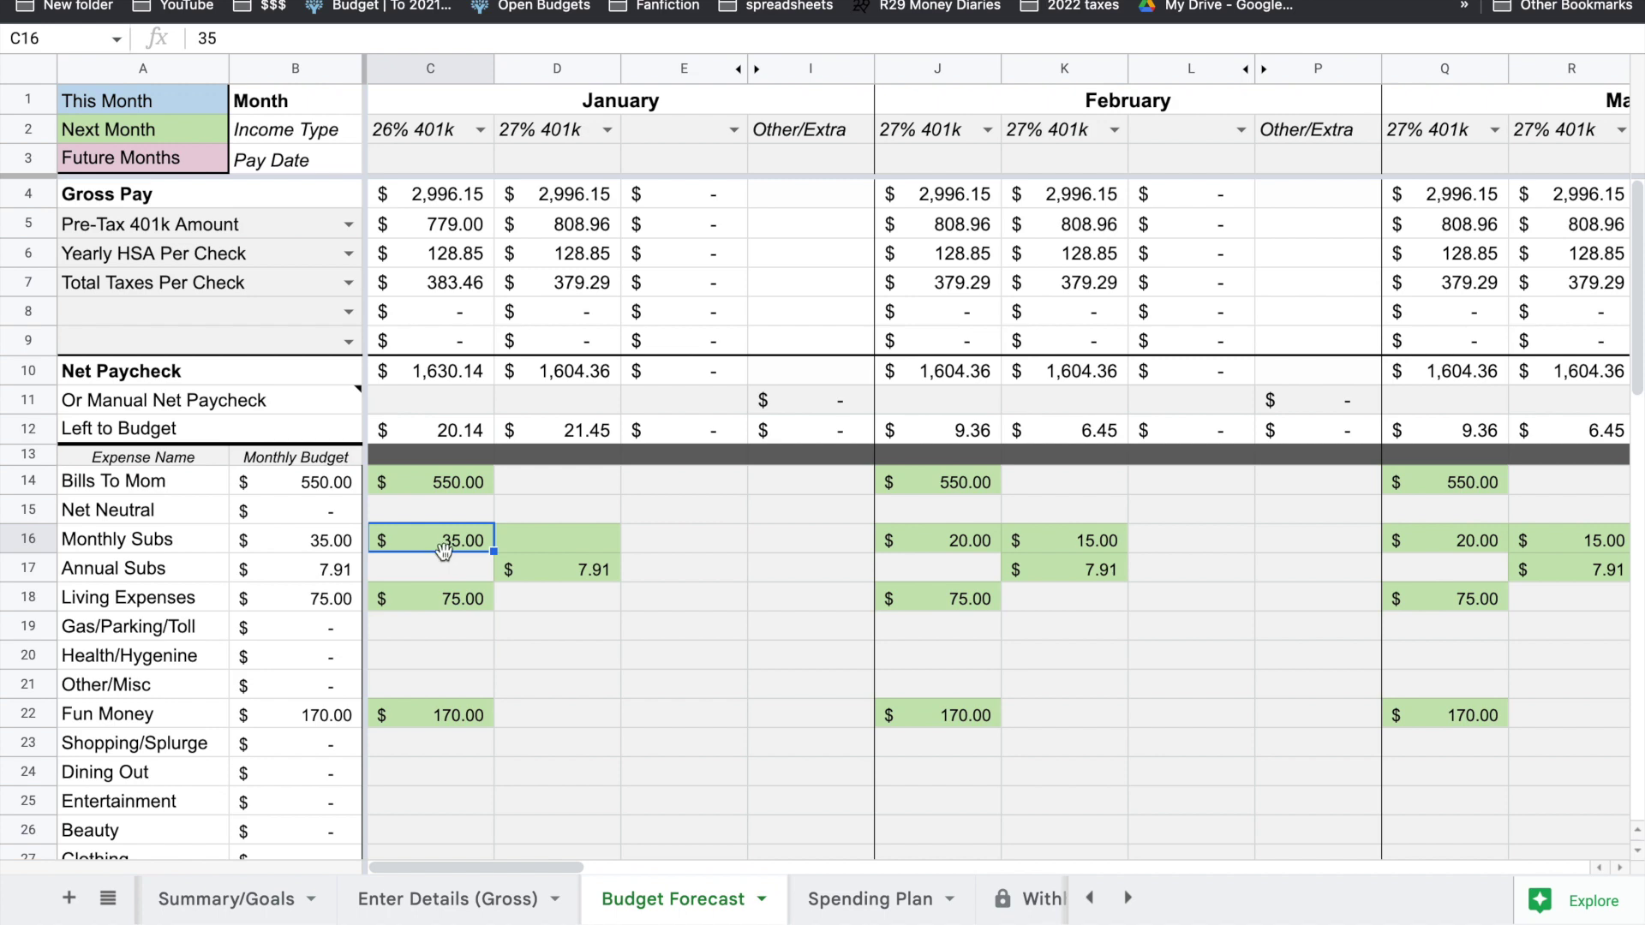
- Enter 7.91 for Annual Subs under January's first paycheck and clear it from the second paycheck
click(449, 572)
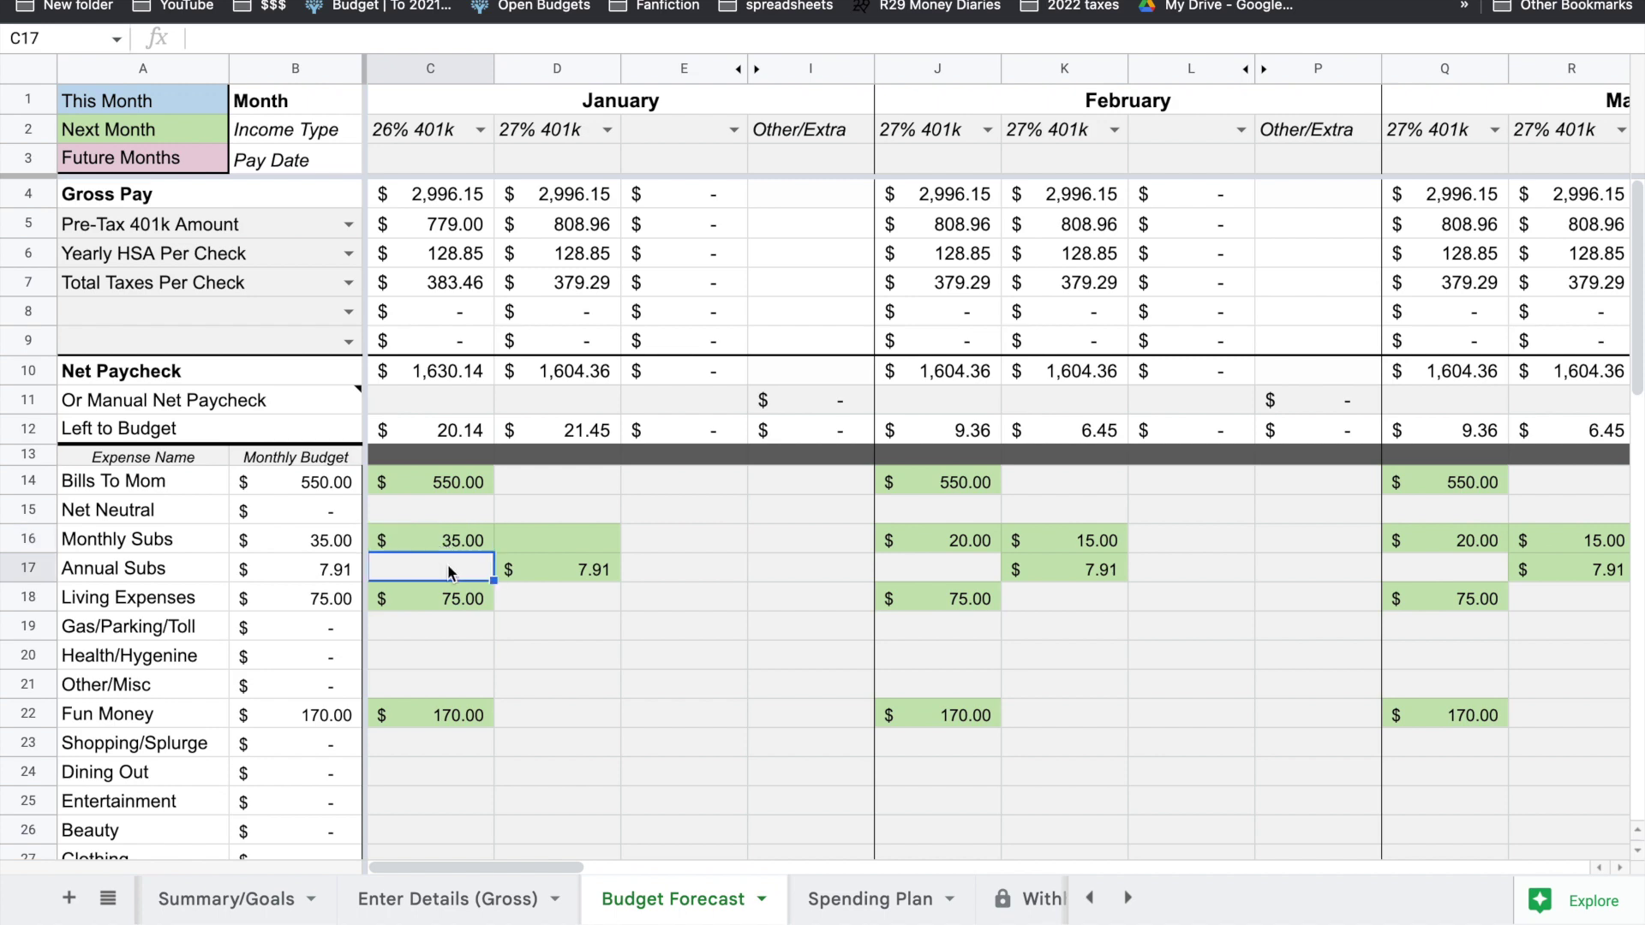
text(7.91)
key(Tab)
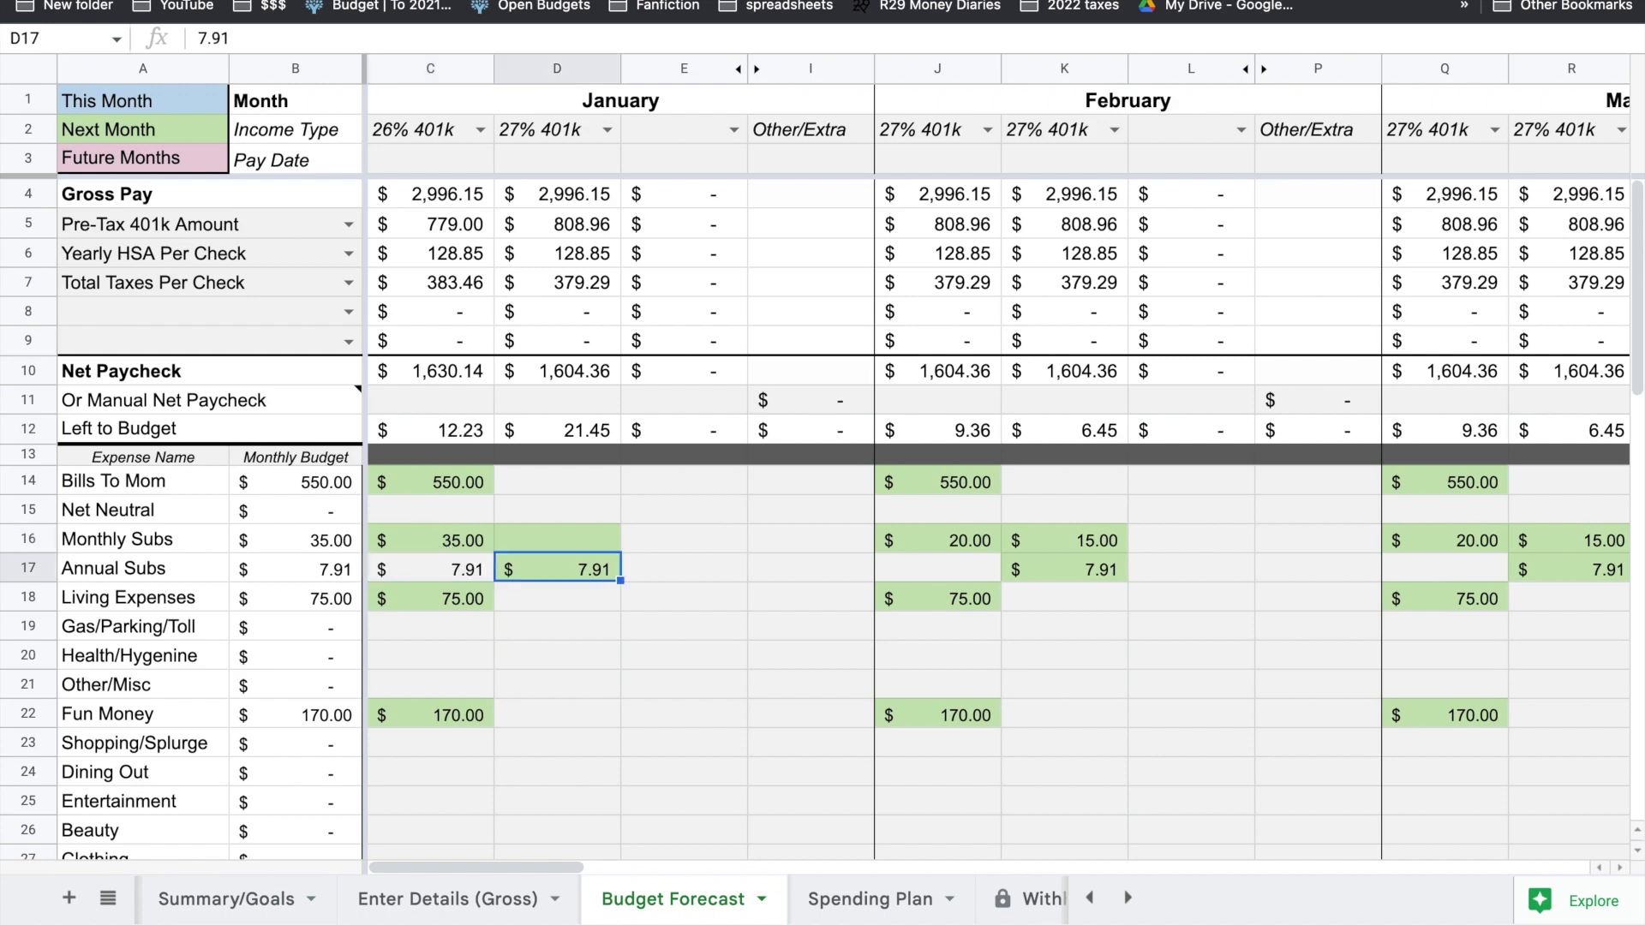
key(Delete)
- Review the remaining January allocations against the This Month and Next Month color key, including new nibling, Roth IRA and Bills To Mom
scroll(581, 640, down, 2)
scroll(582, 636, down, 7)
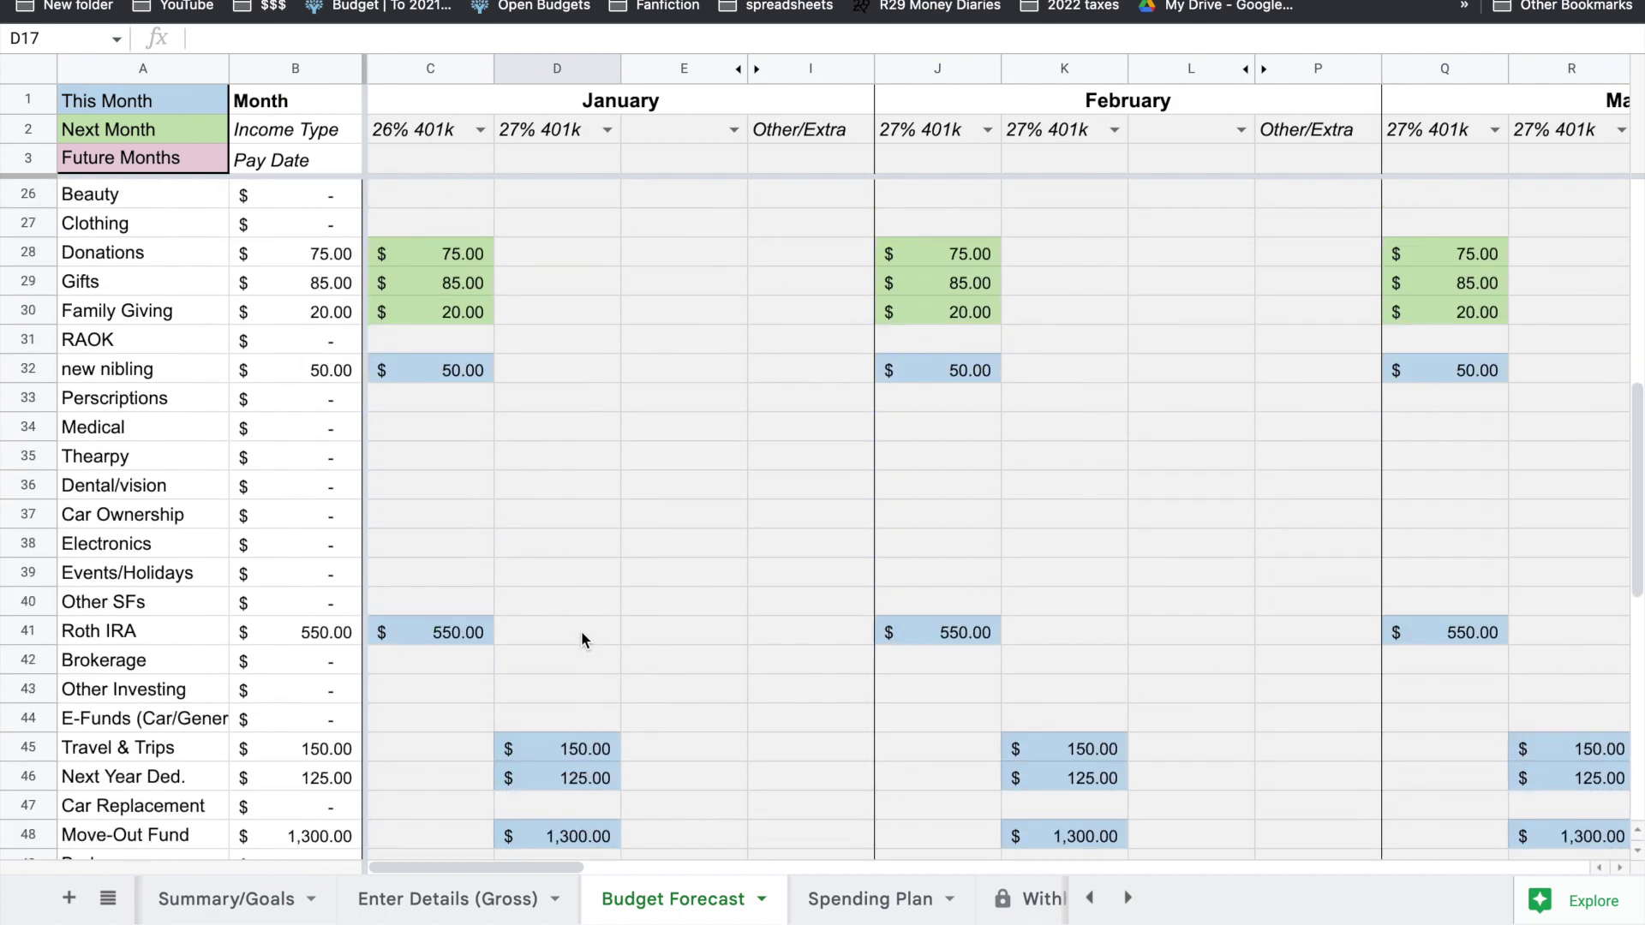
scroll(581, 639, up, 8)
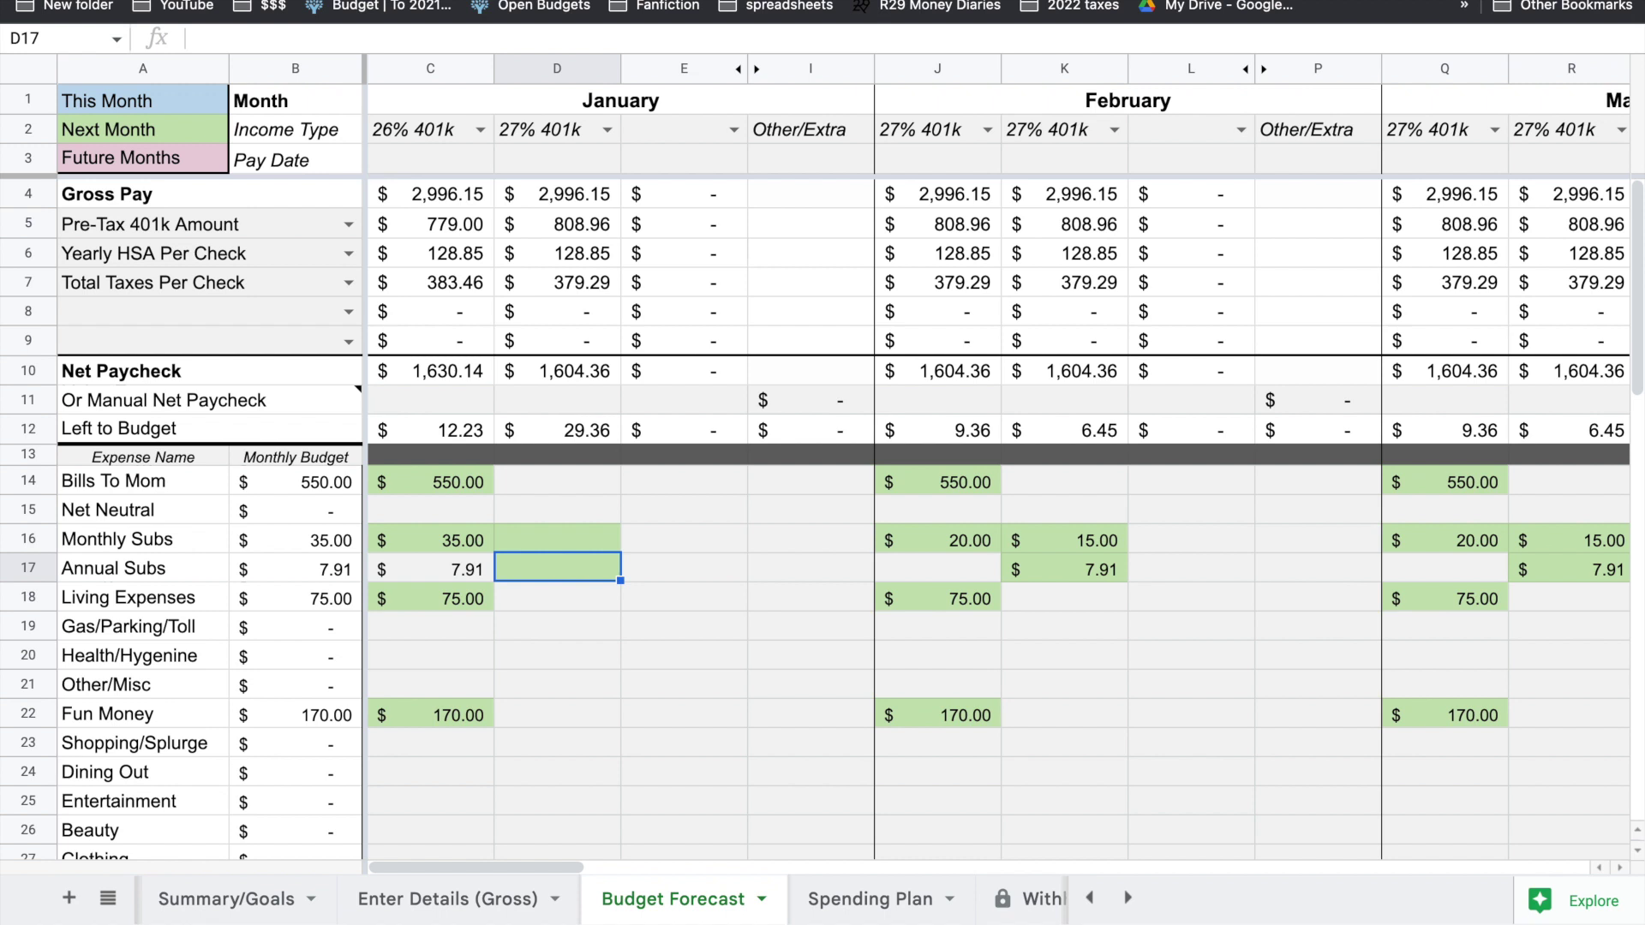
click(144, 110)
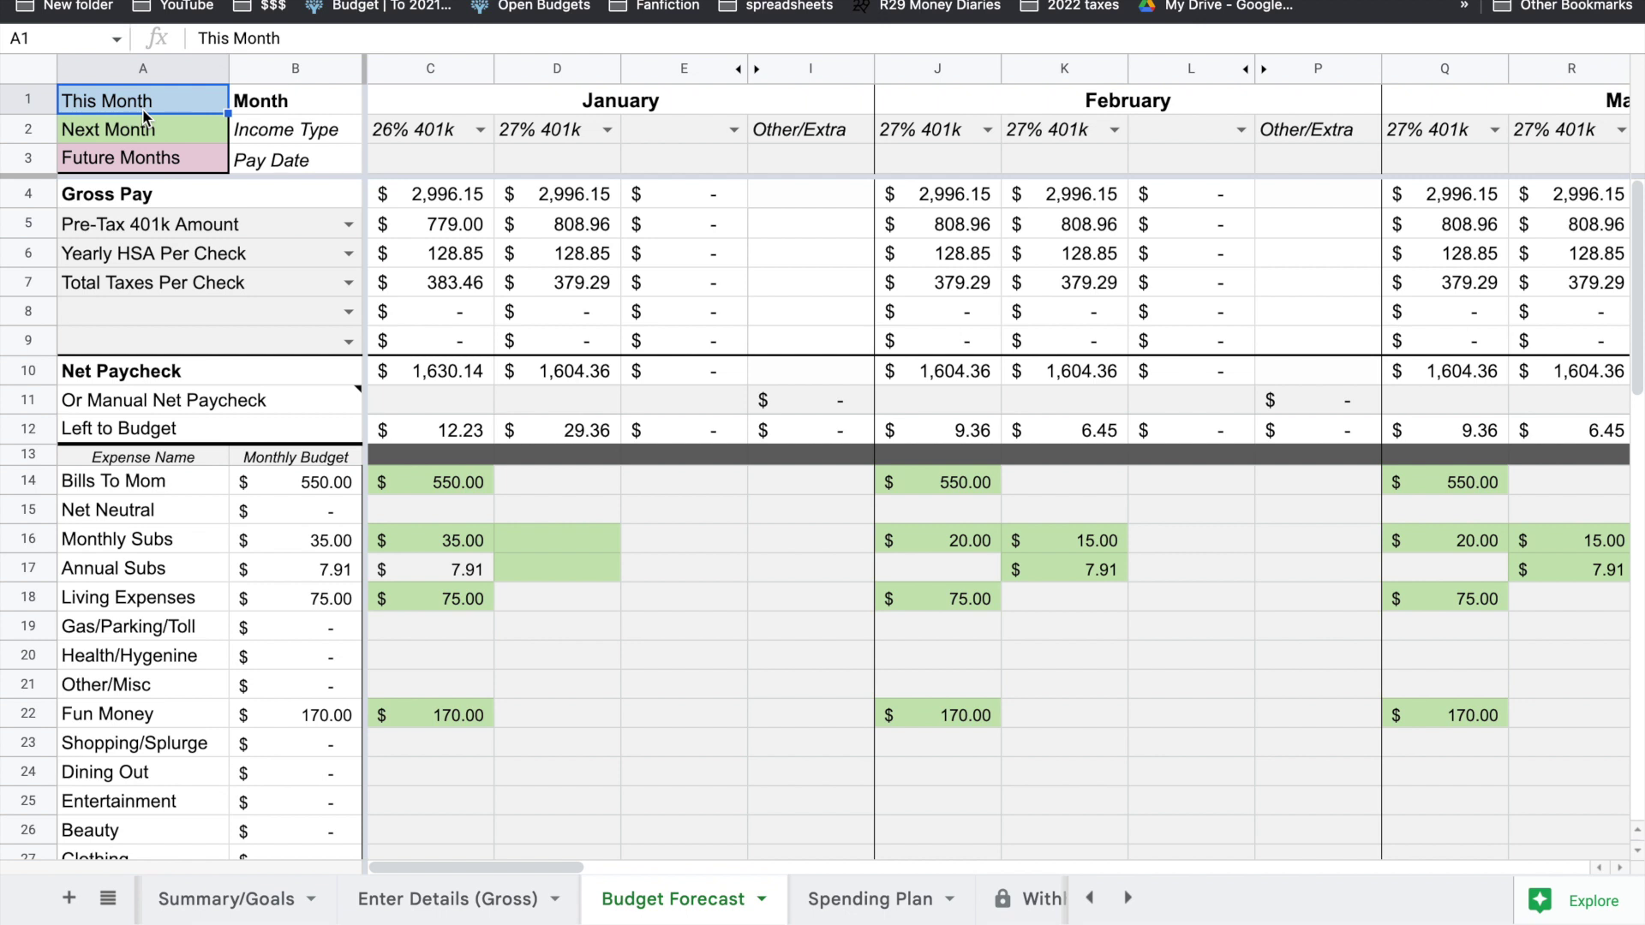
click(151, 518)
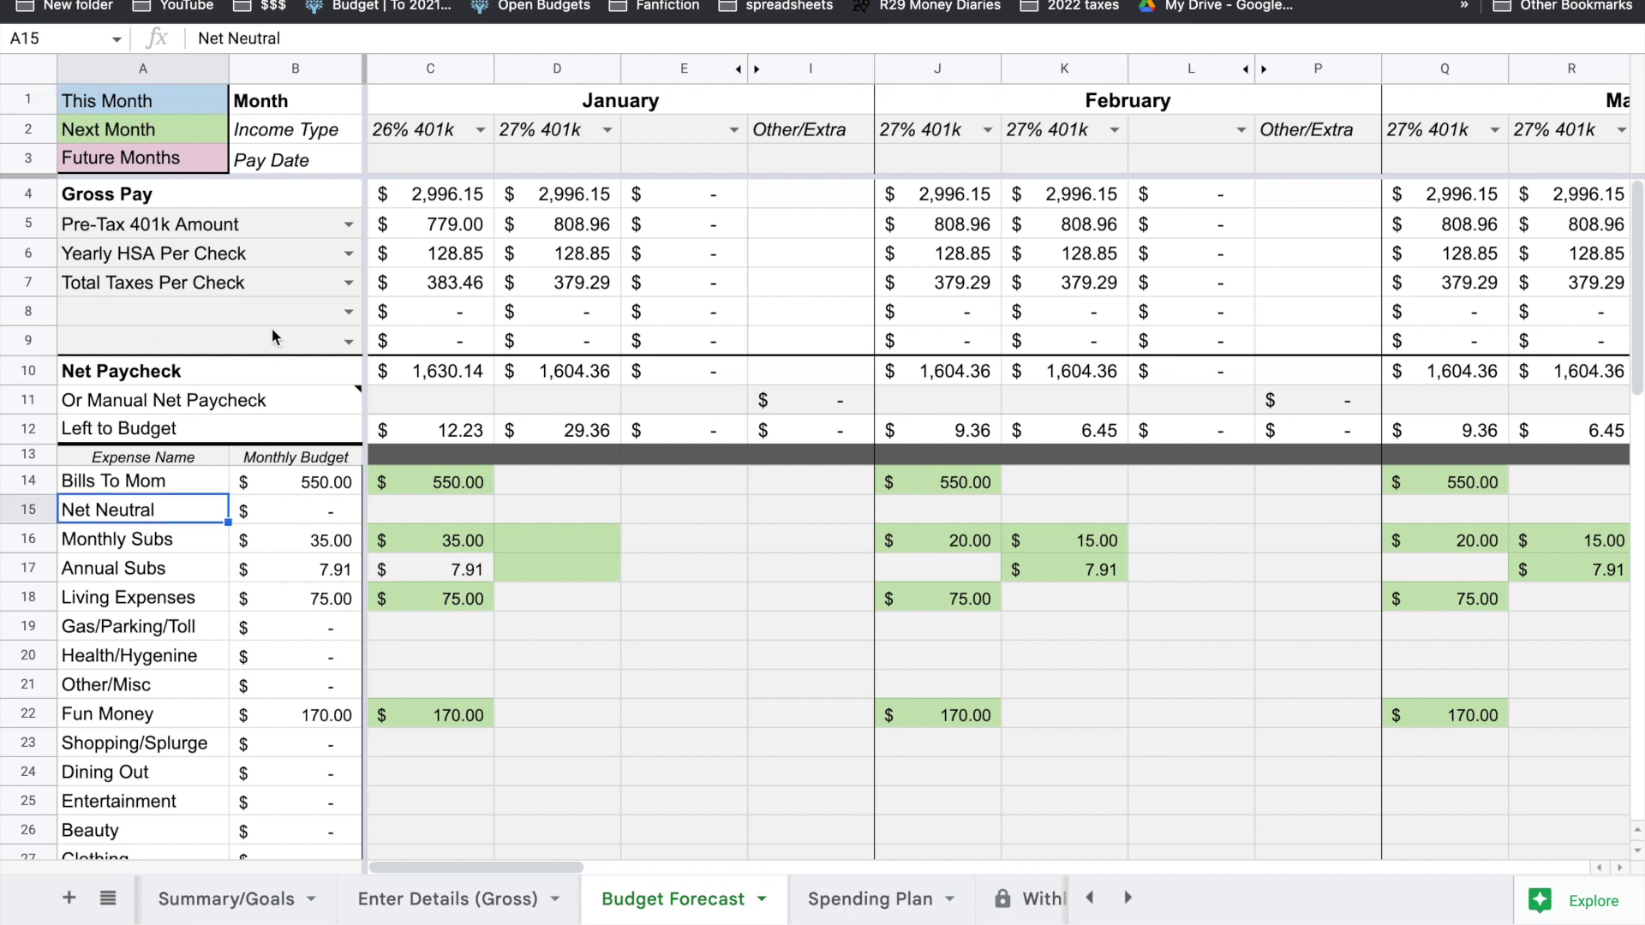
click(149, 108)
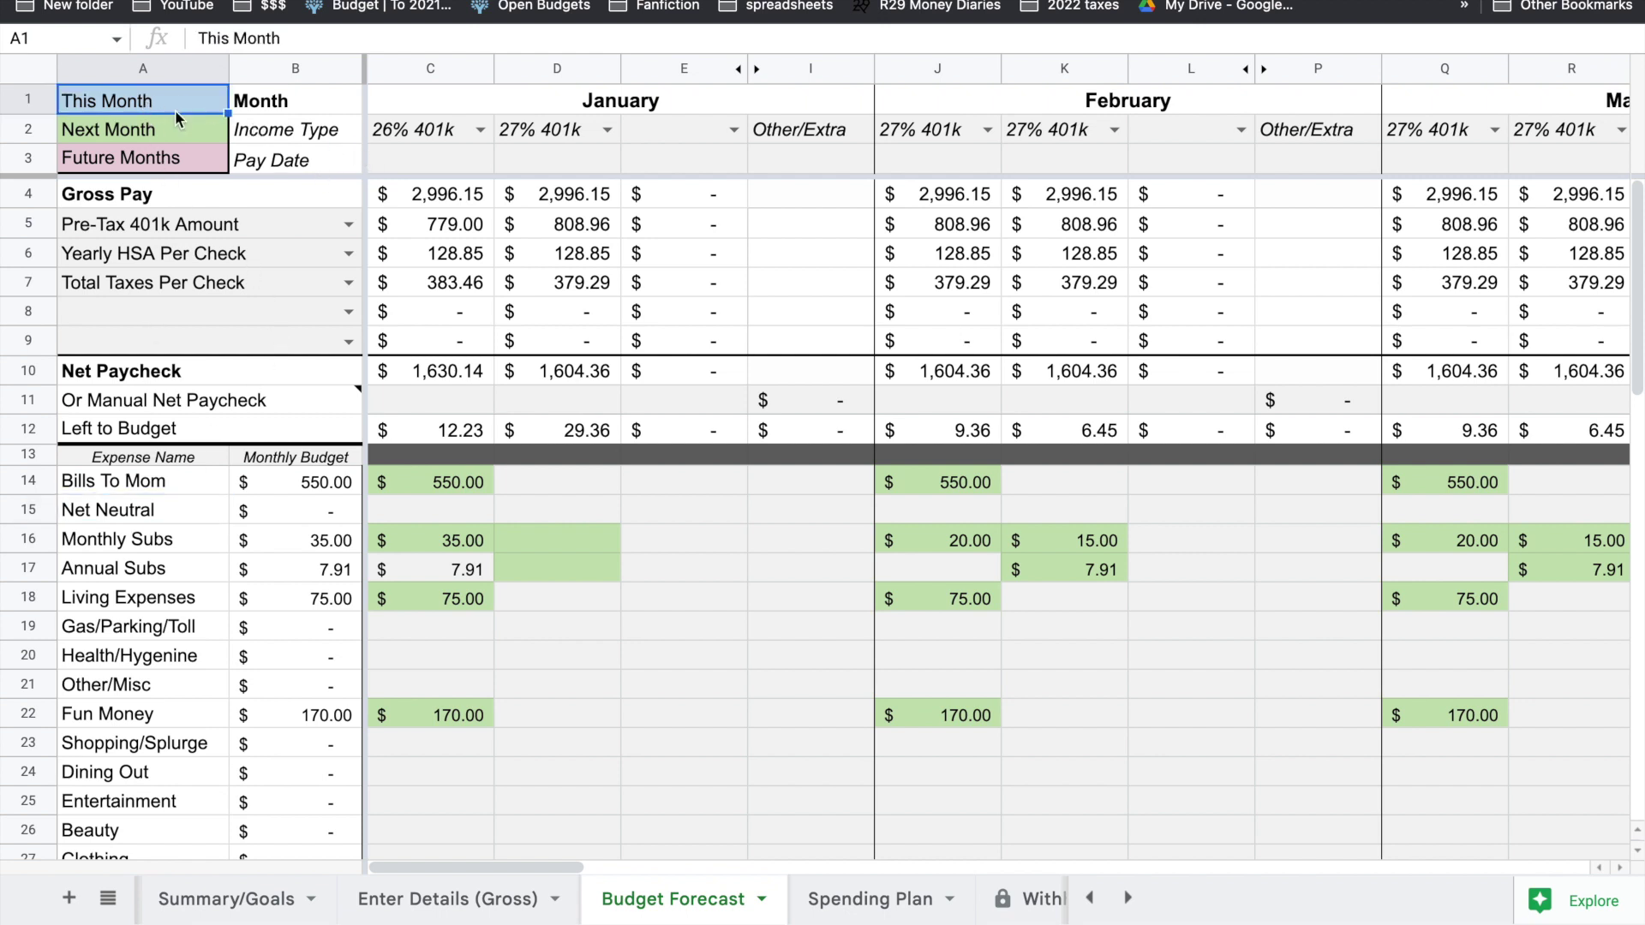
scroll(401, 464, down, 5)
drag(440, 554, 458, 807)
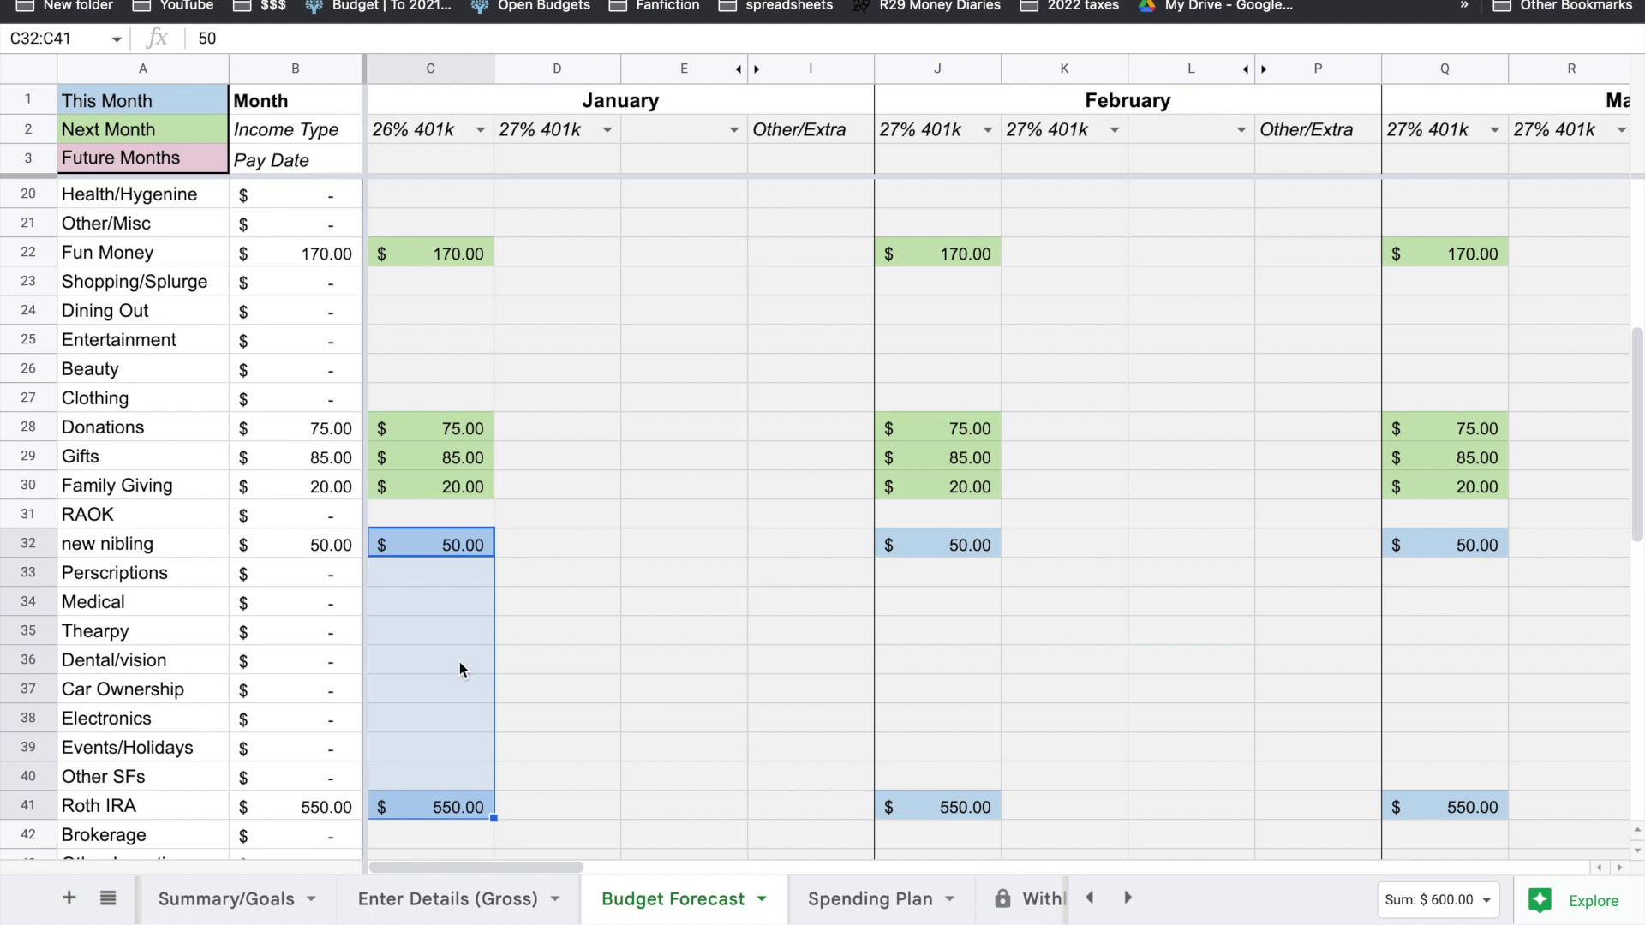
click(442, 553)
scroll(437, 456, up, 5)
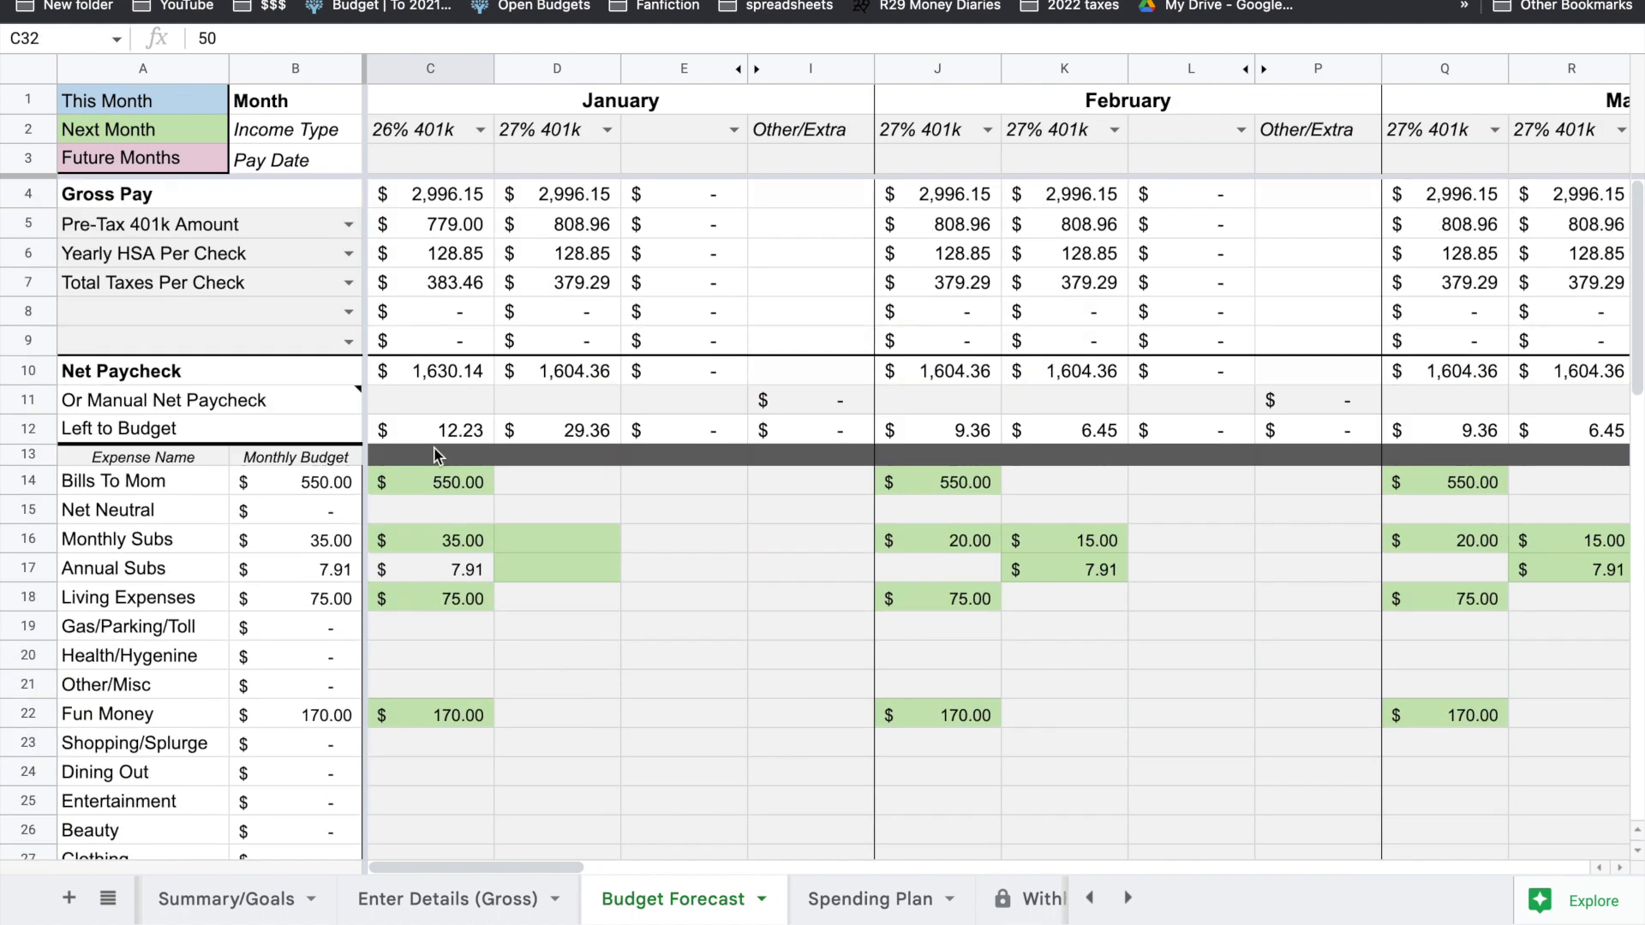
click(437, 488)
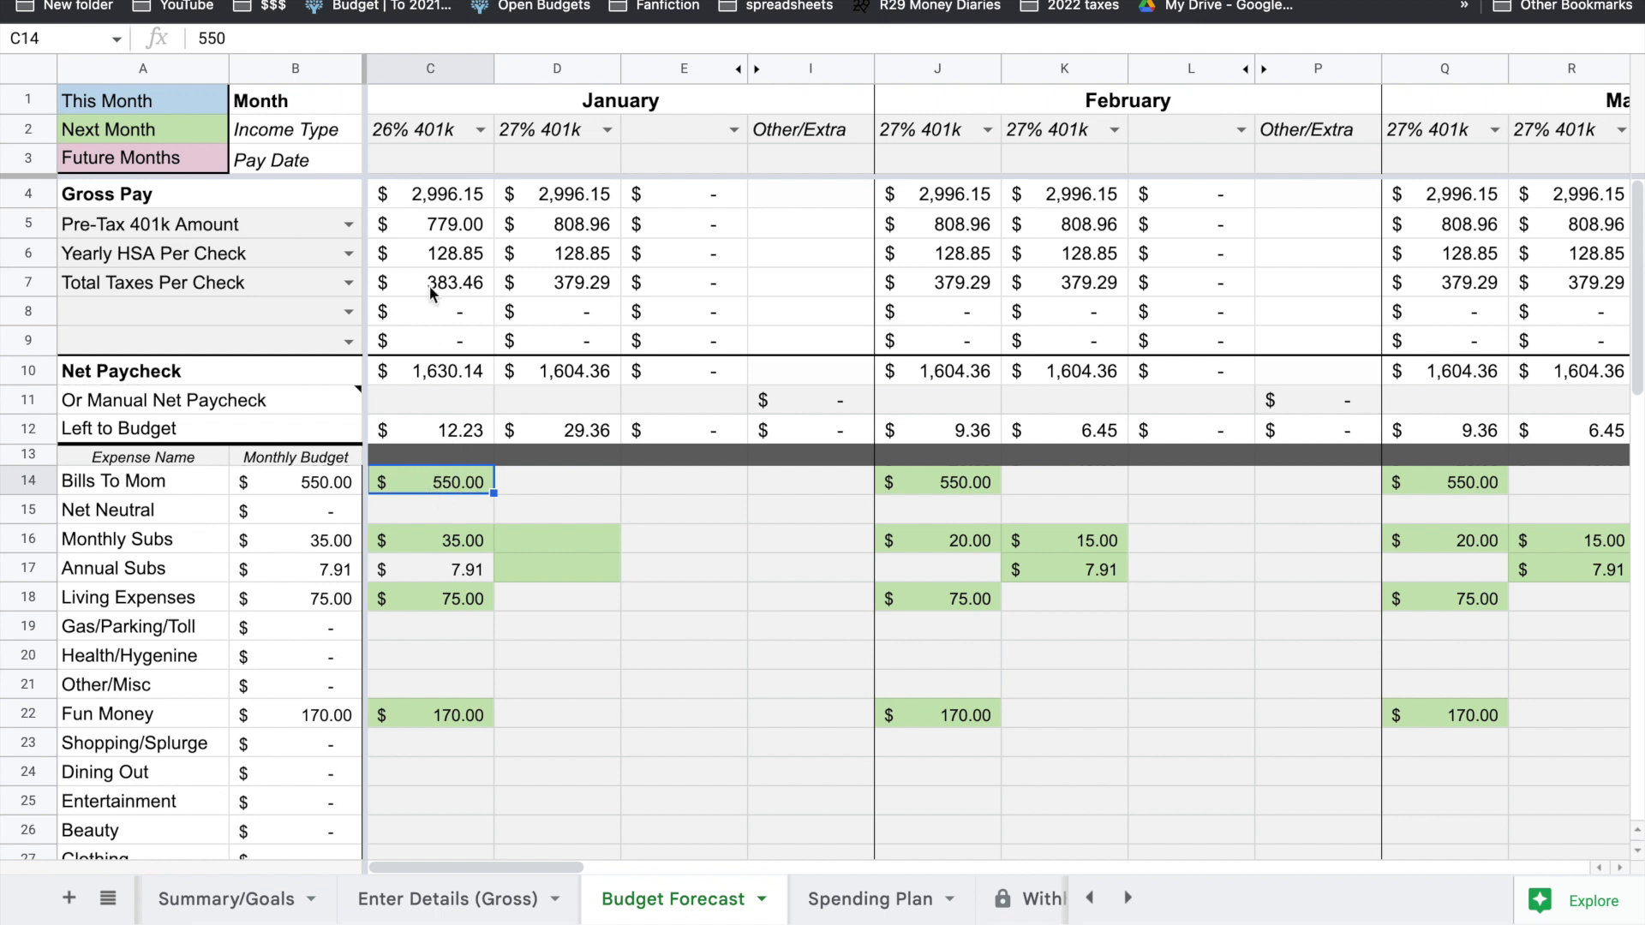
click(174, 134)
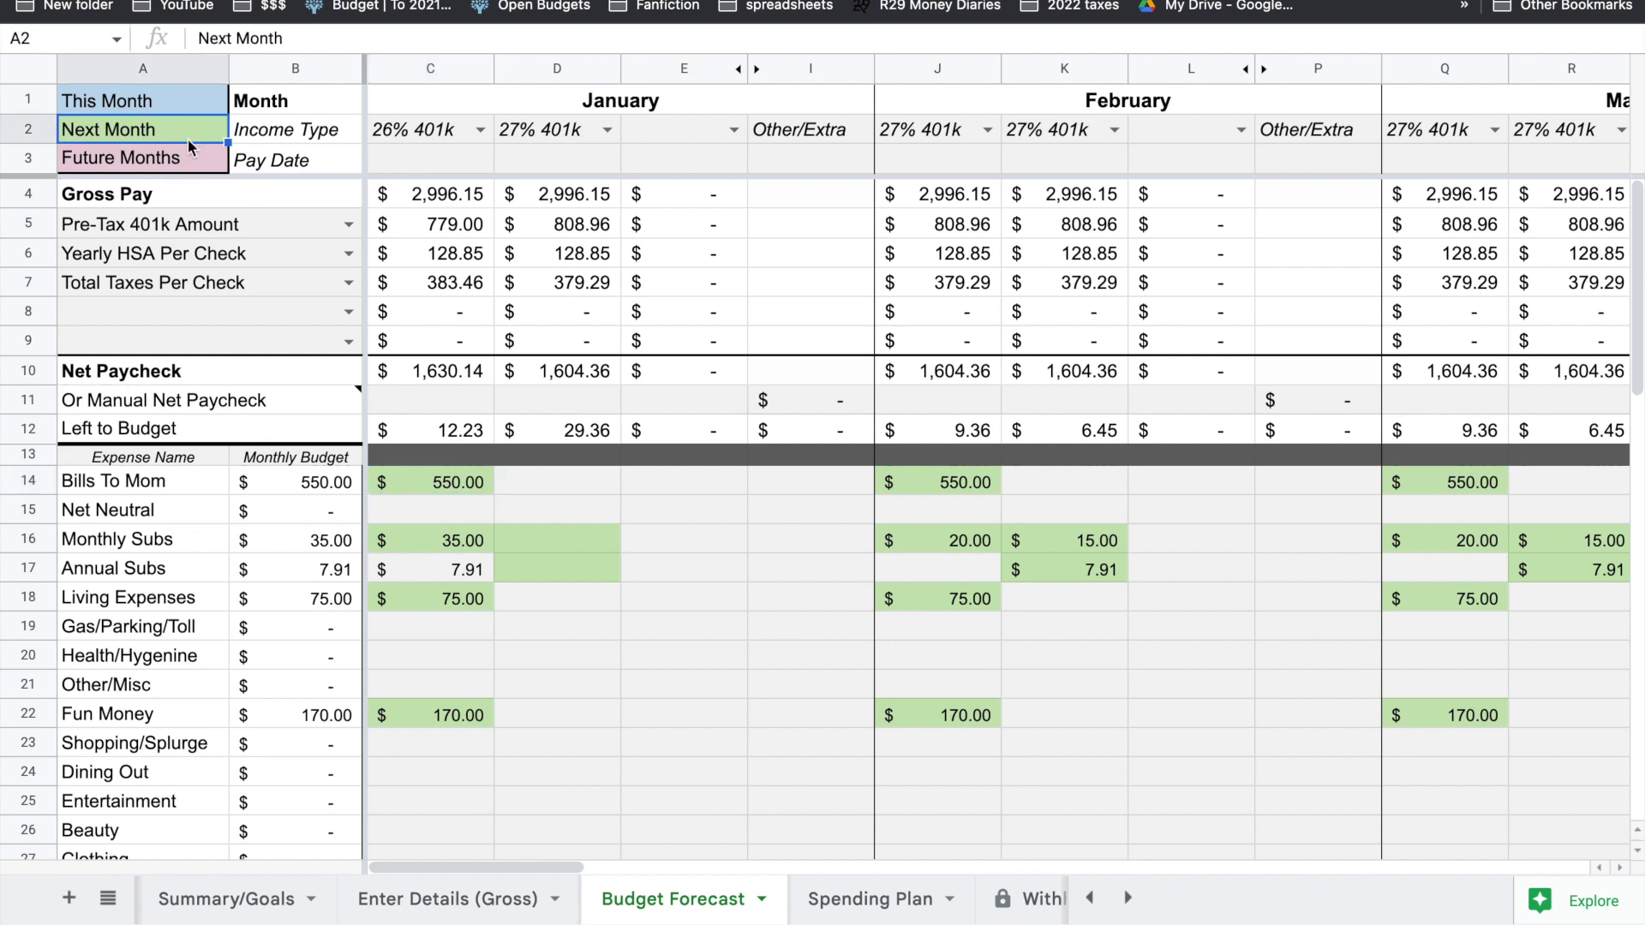
click(531, 480)
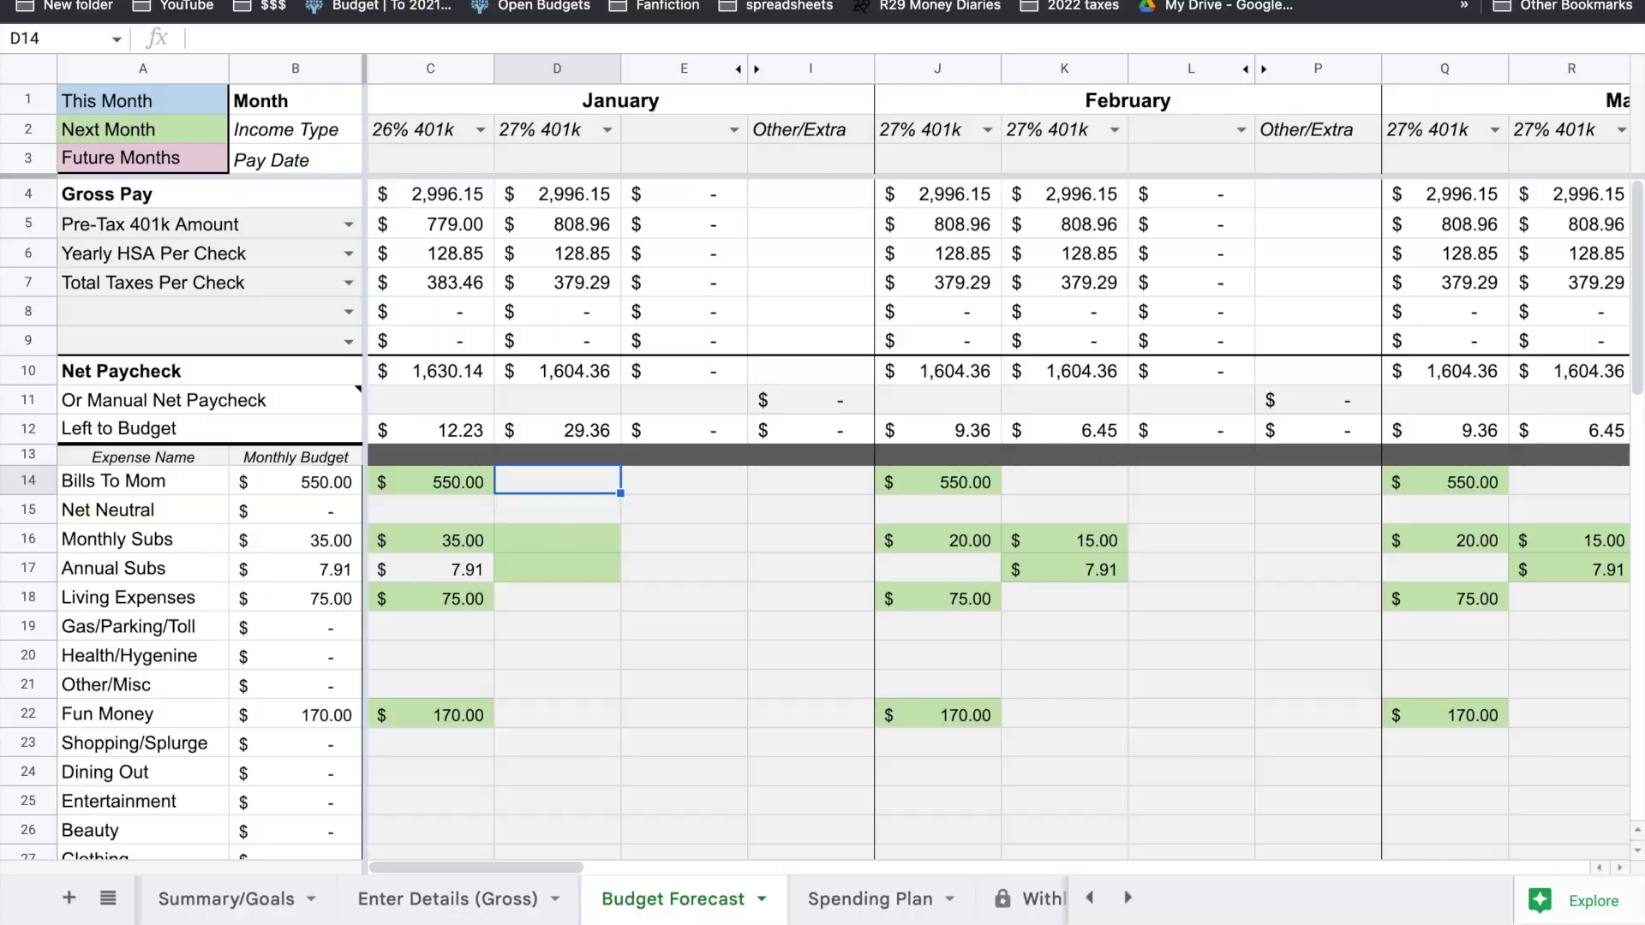
- Switch to the YNAB budget and assign $550 to Bills to Mom in February 2023
key(ctrl+Tab)
click(867, 371)
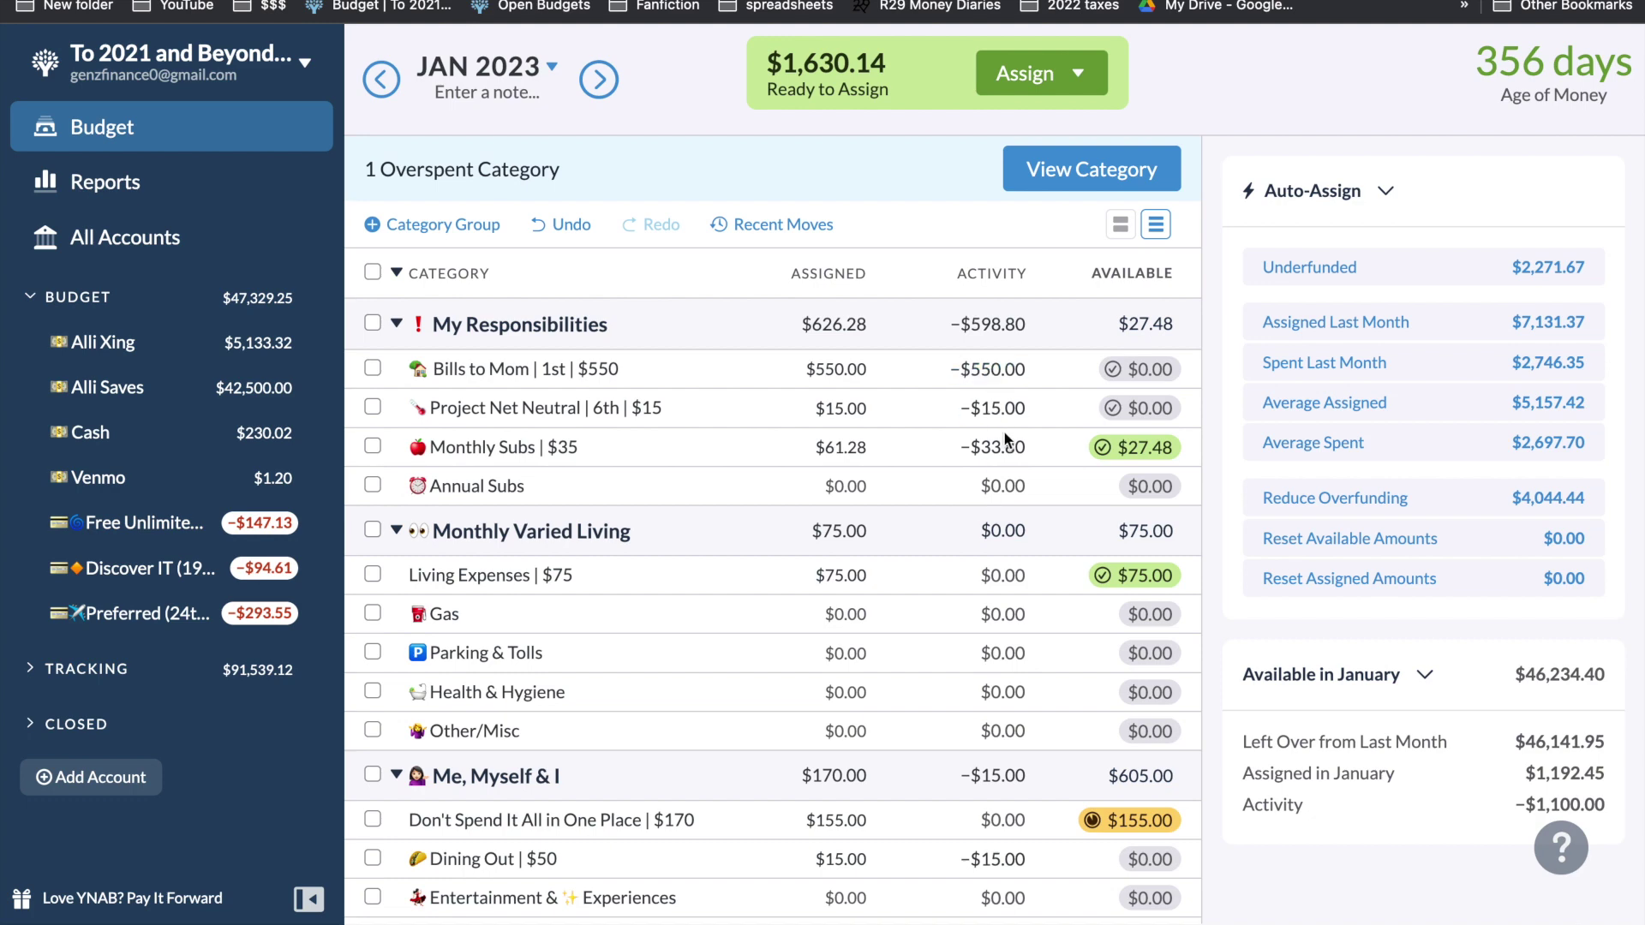
click(599, 80)
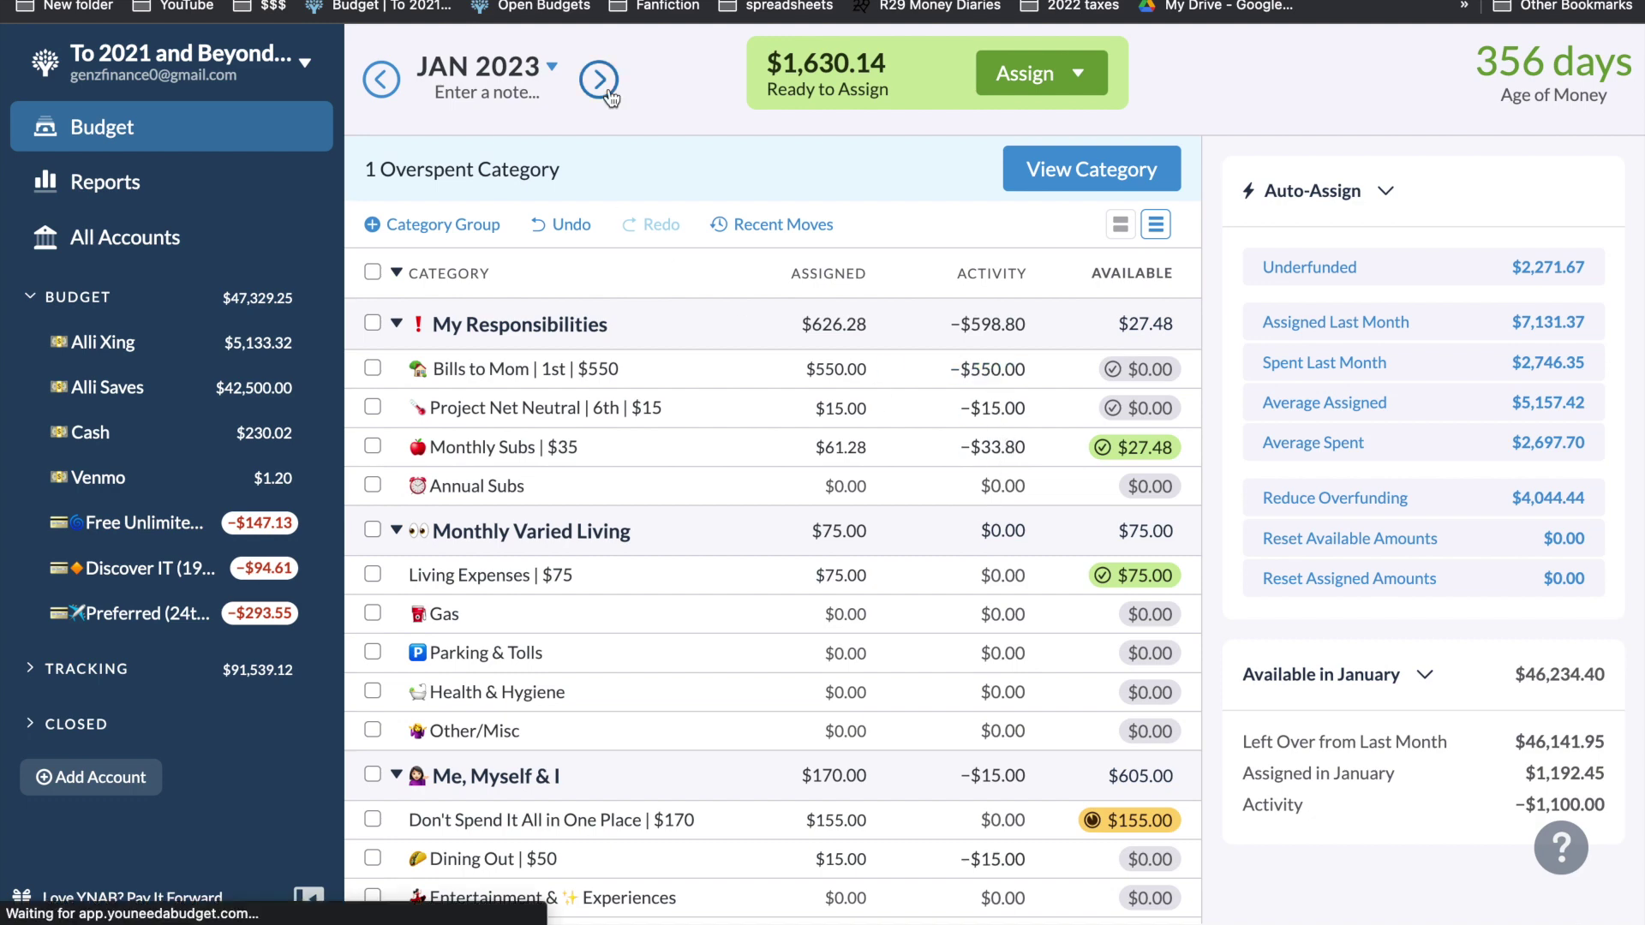
click(836, 295)
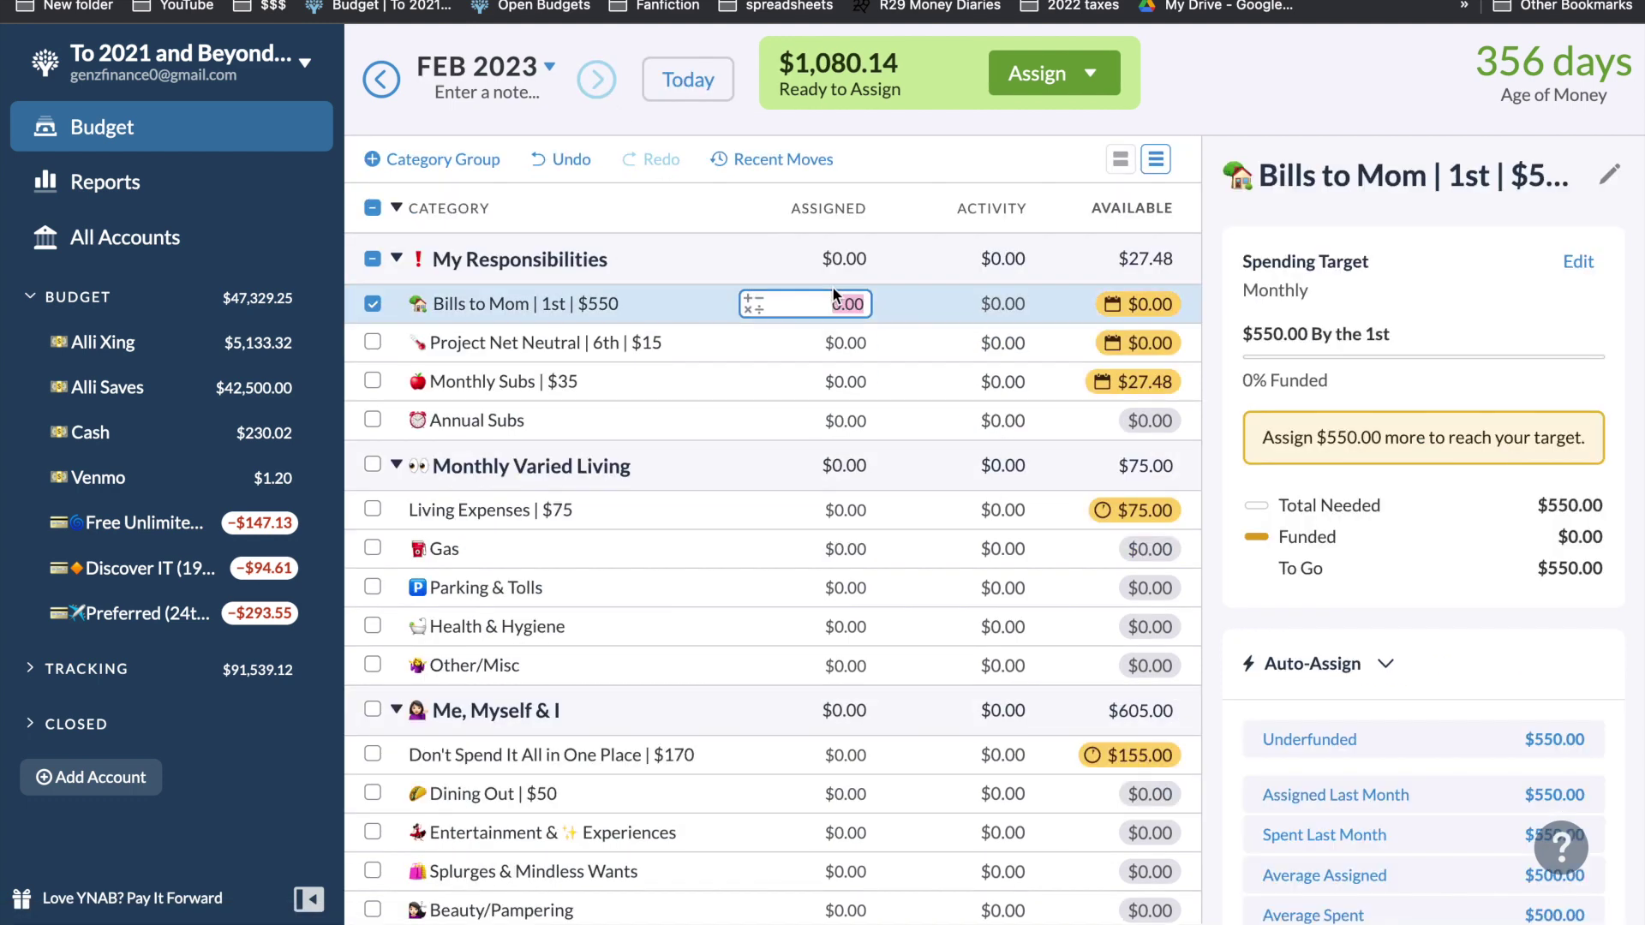
text(550)
key(Return)
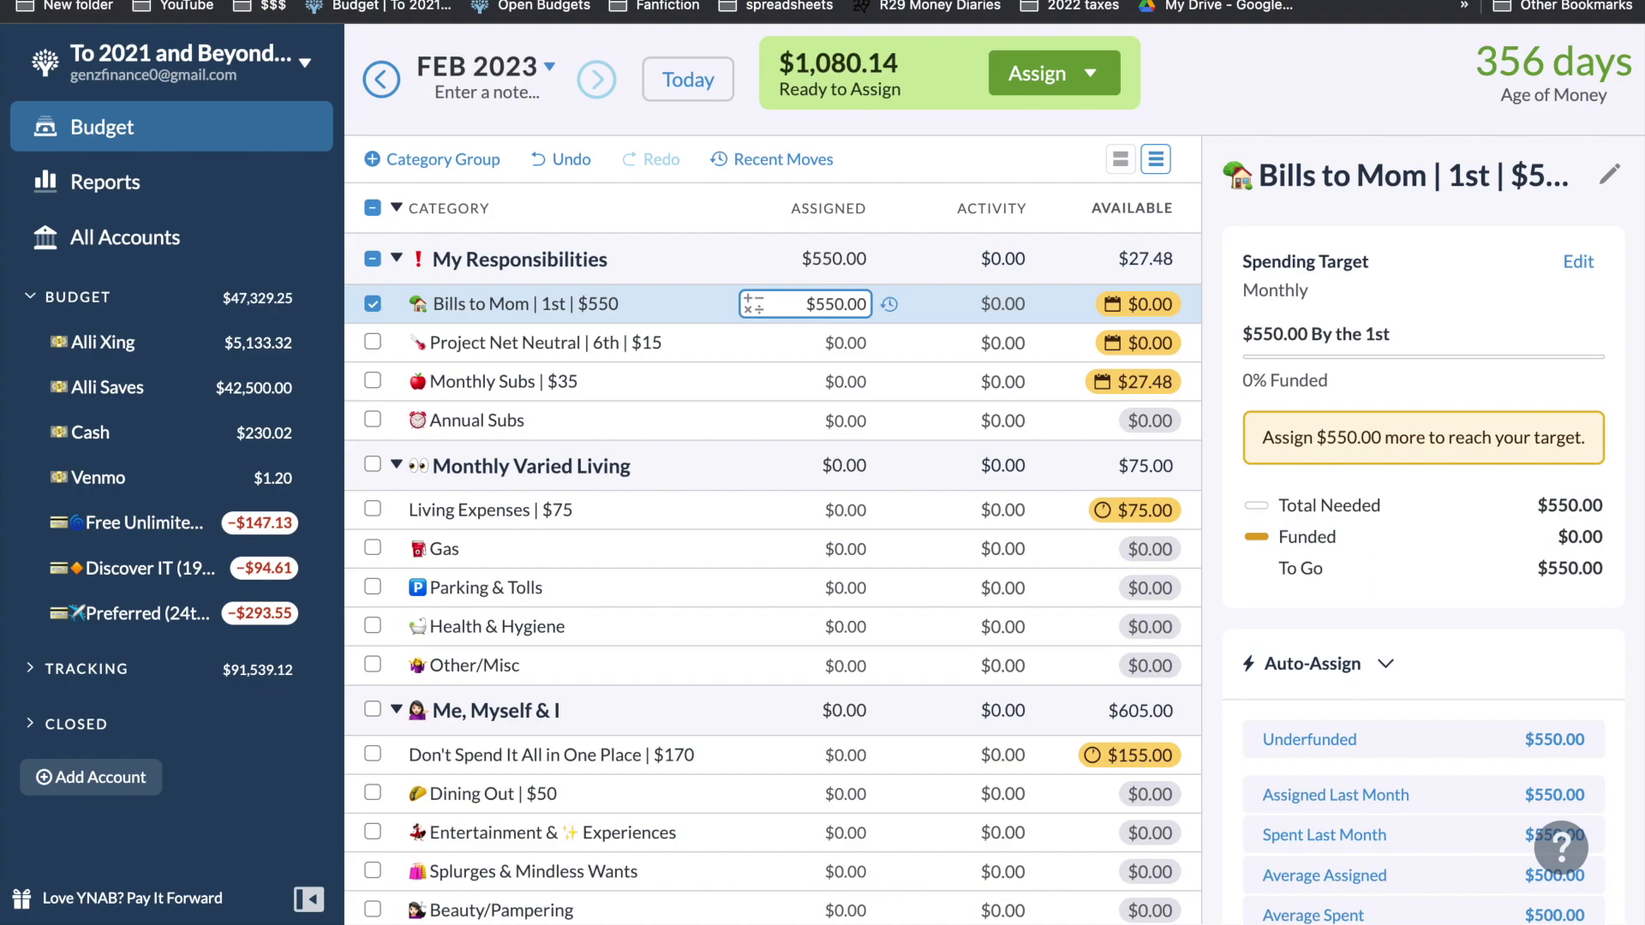
- Check the forecast sheet and assign $35 to Monthly Subs in February 2023
key(ctrl+Tab)
key(ctrl+shift+Tab)
click(847, 383)
text(35)
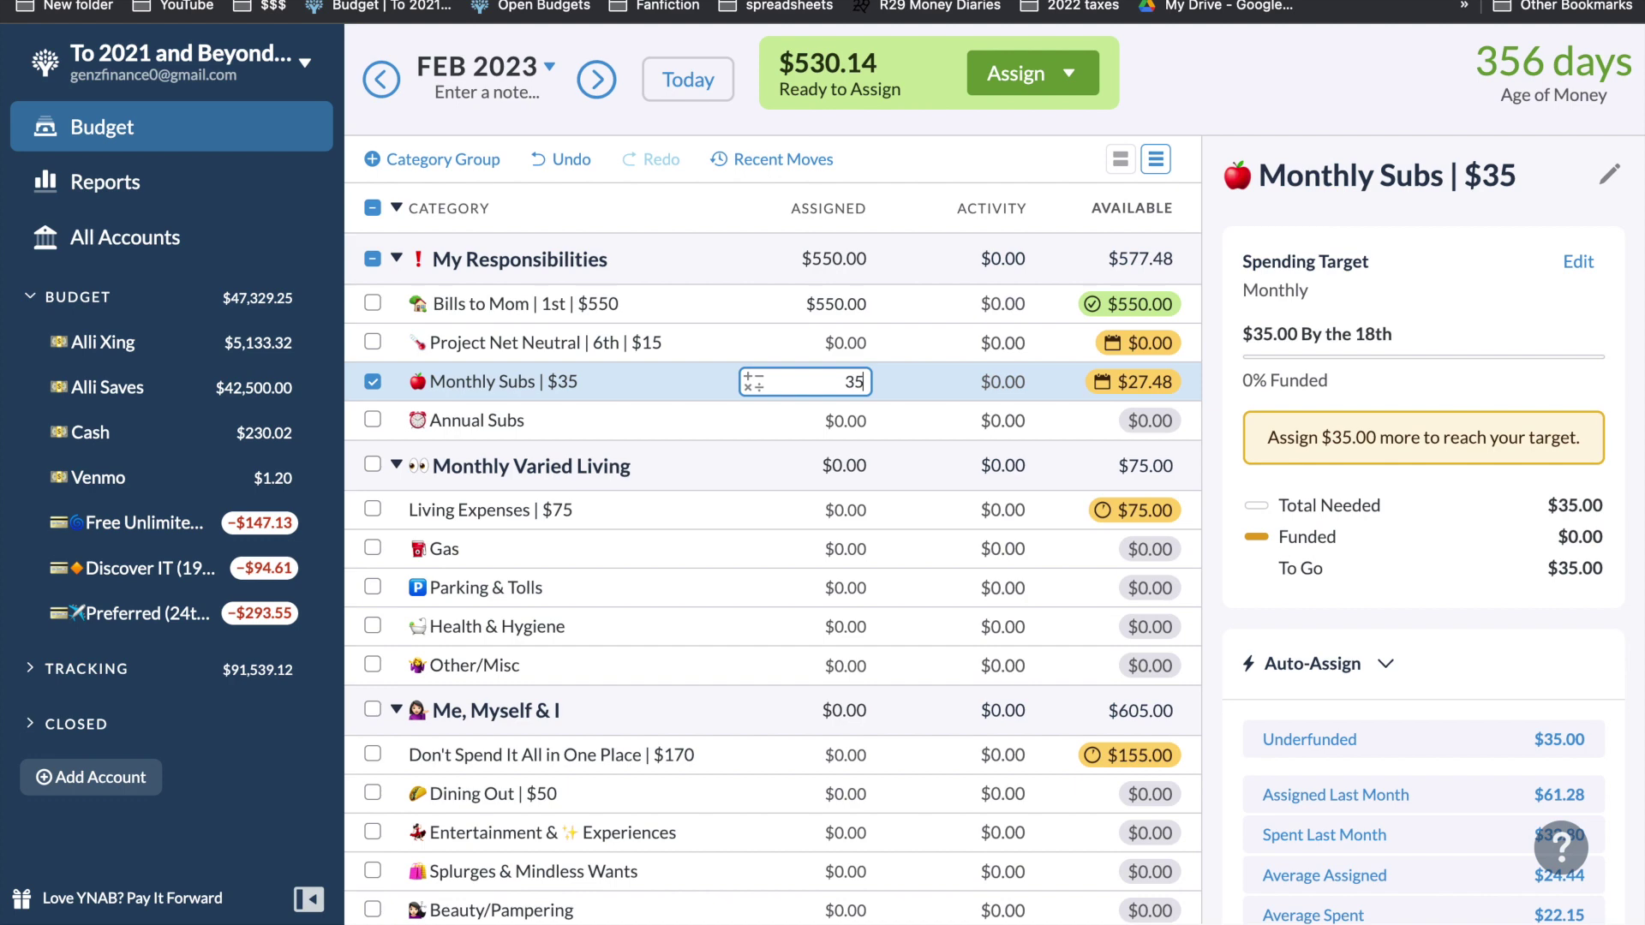
key(Return)
- Expand the Subscriptions group and assign $7.91 to the yearly Chase Sapphire Fee for February
scroll(899, 634, down, 15)
click(396, 798)
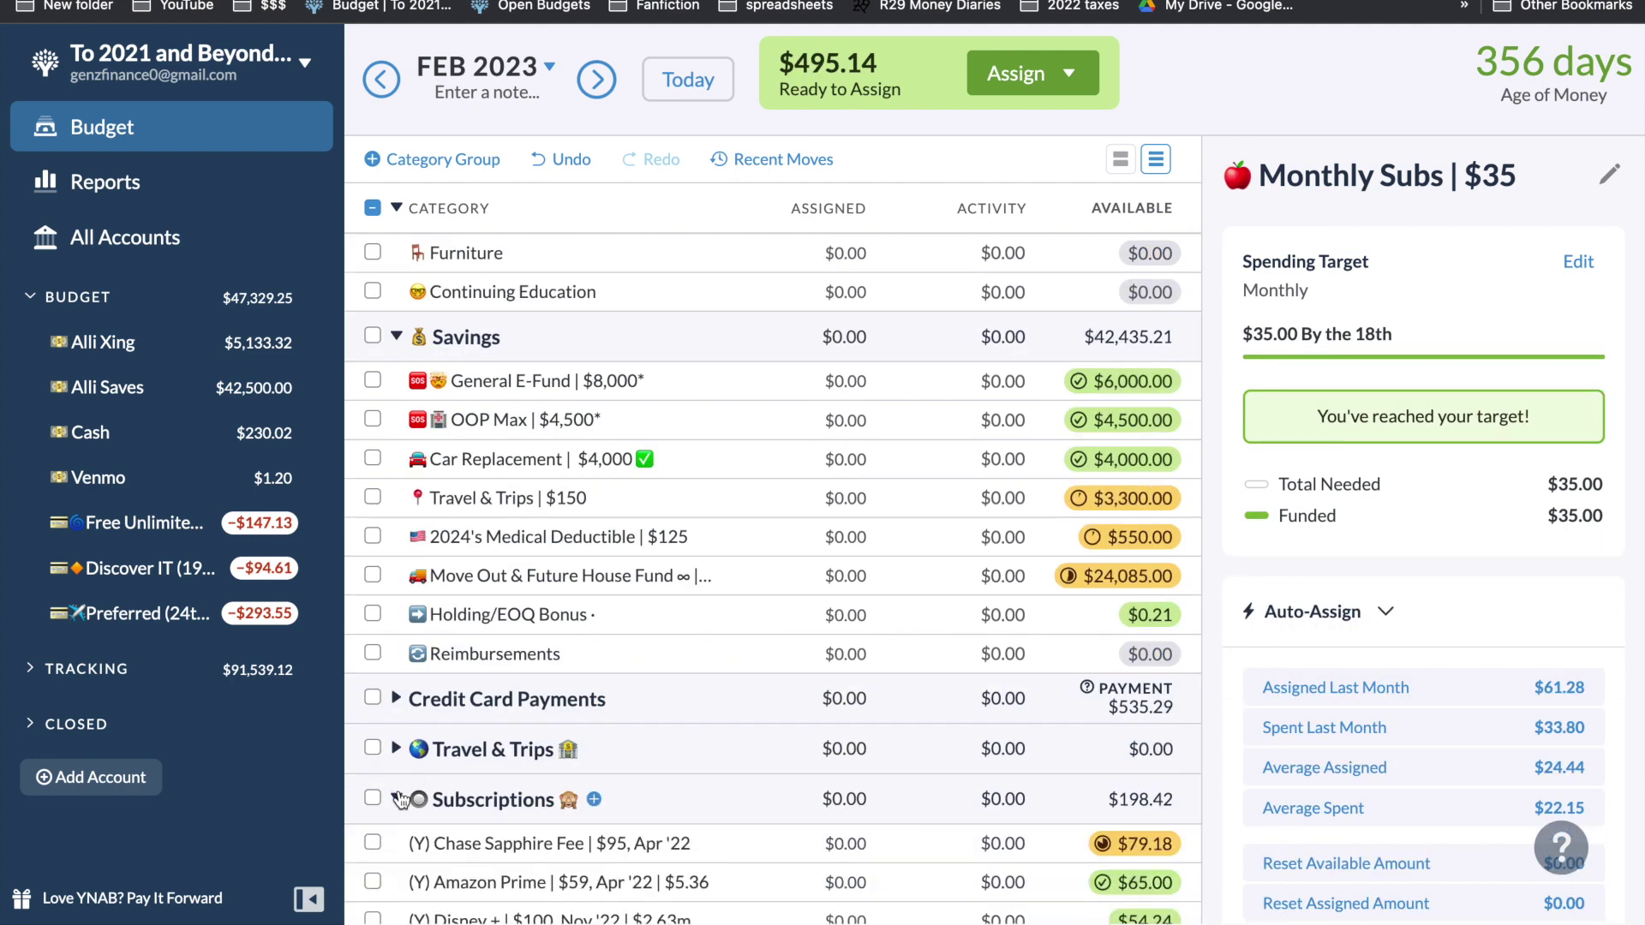
scroll(514, 771, down, 3)
click(844, 685)
text(7.91)
key(Return)
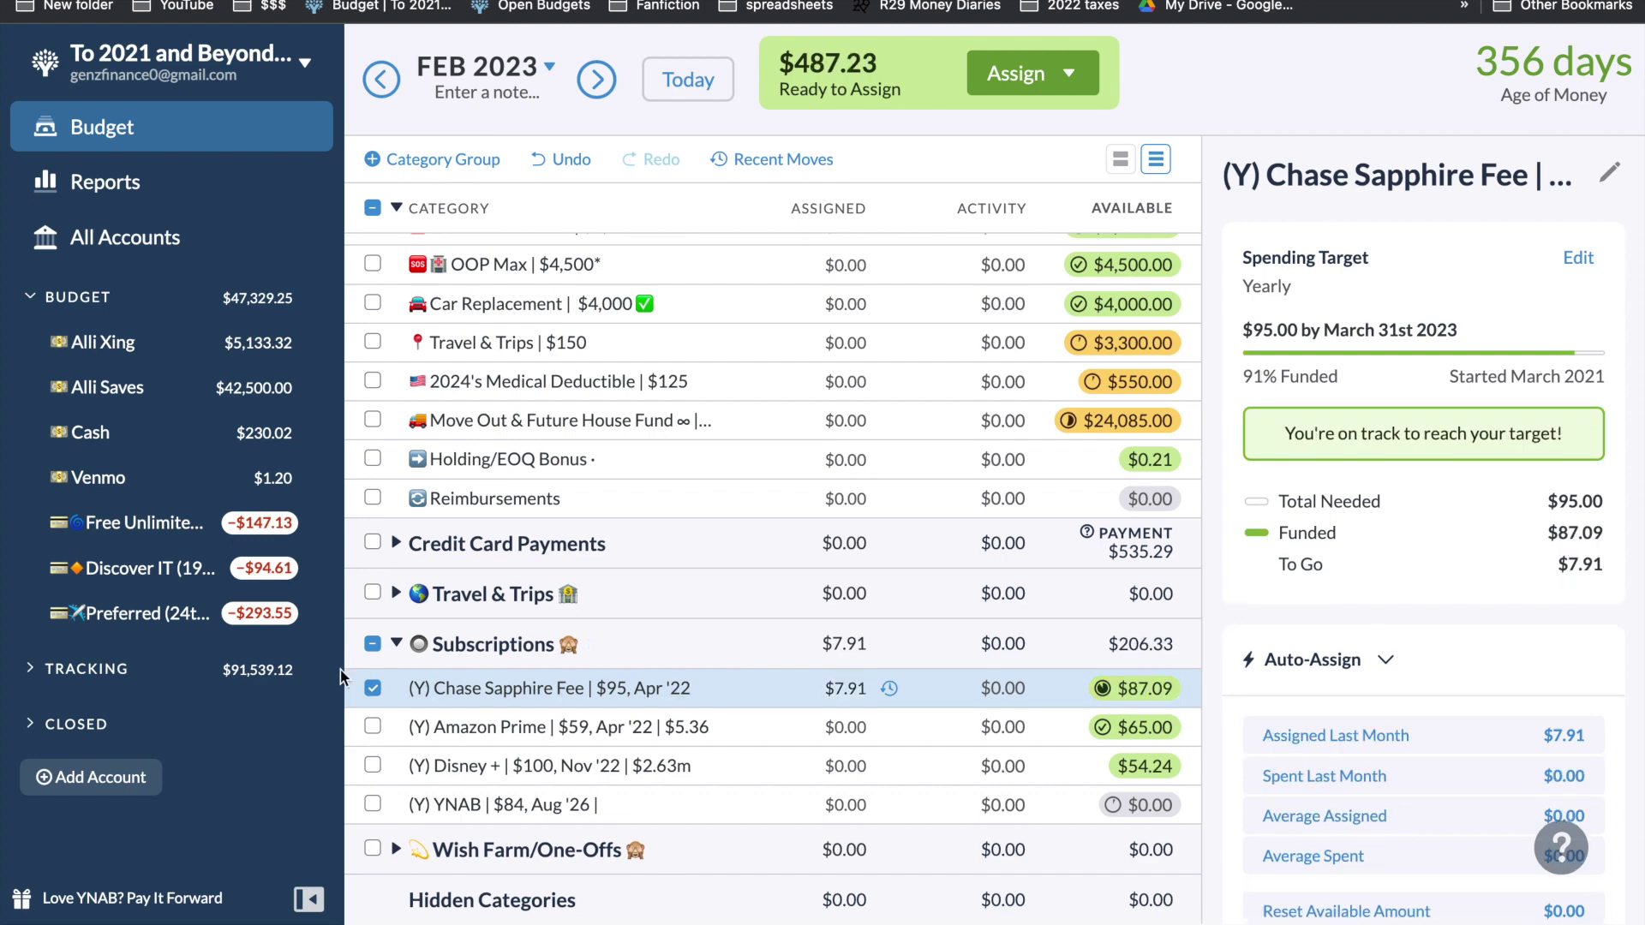
- Assign $75 to Living Expenses and $170 to Don't Spend It All in One Place for February
scroll(643, 467, up, 12)
click(858, 512)
text(75)
key(Tab)
key(Tab)
key(Tab)
key(Tab)
key(Tab)
text(170)
key(Return)
scroll(907, 599, down, 3)
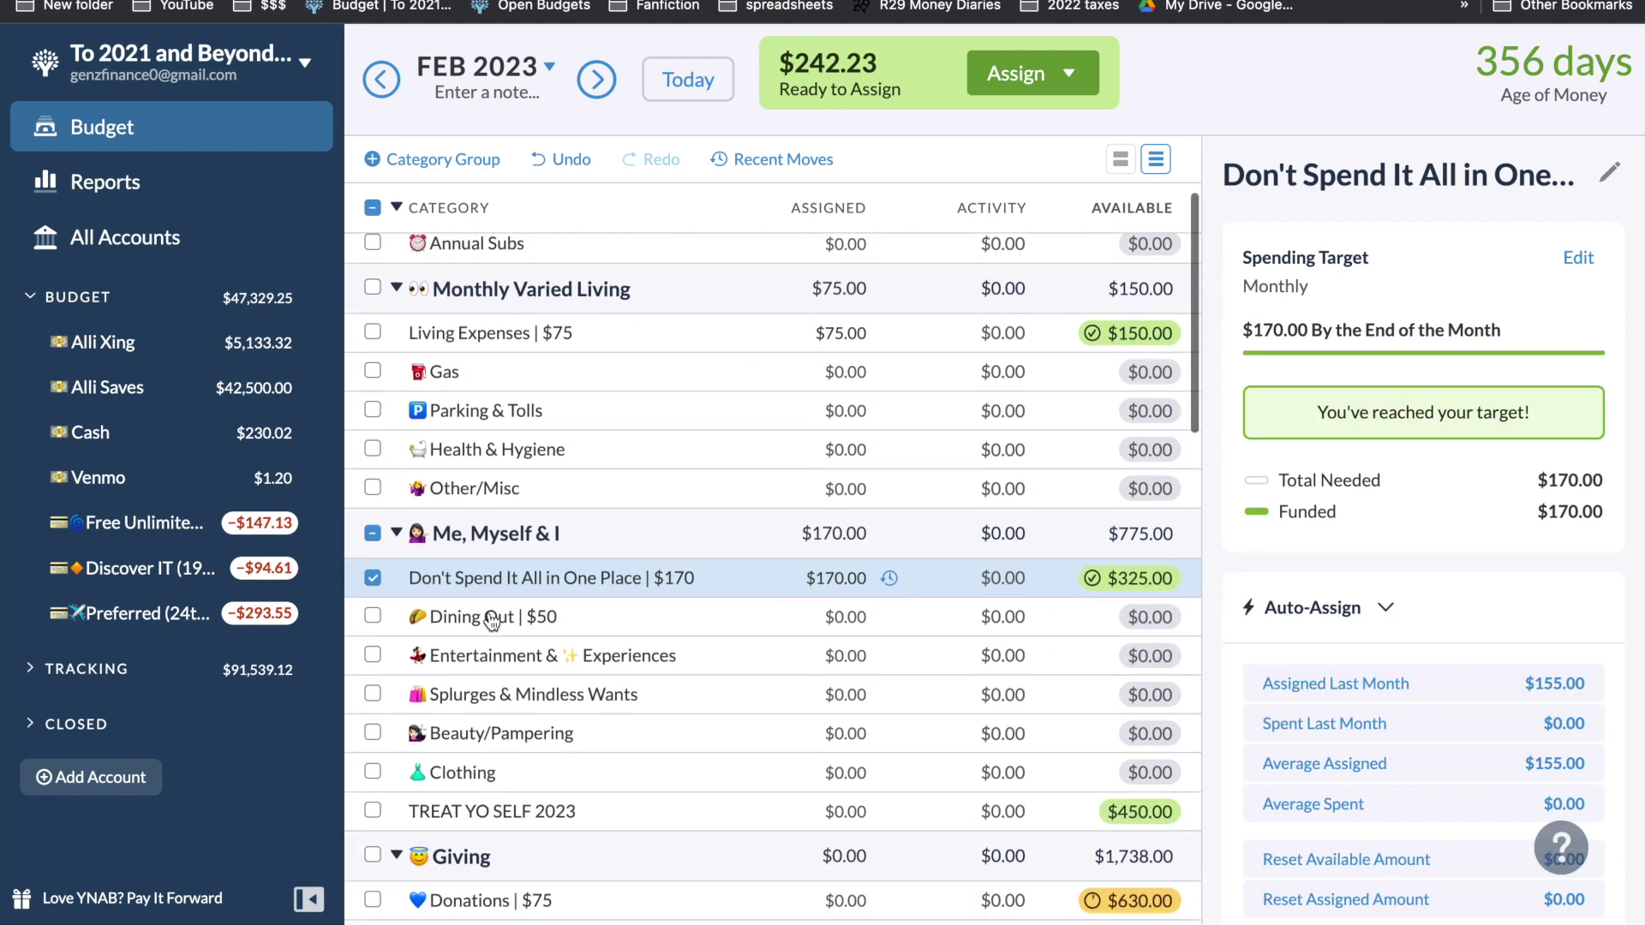
click(373, 578)
- Assign $75 to Donations and $85 to Gifts in the Giving group for February
scroll(771, 642, down, 3)
click(851, 694)
text(75)
key(Return)
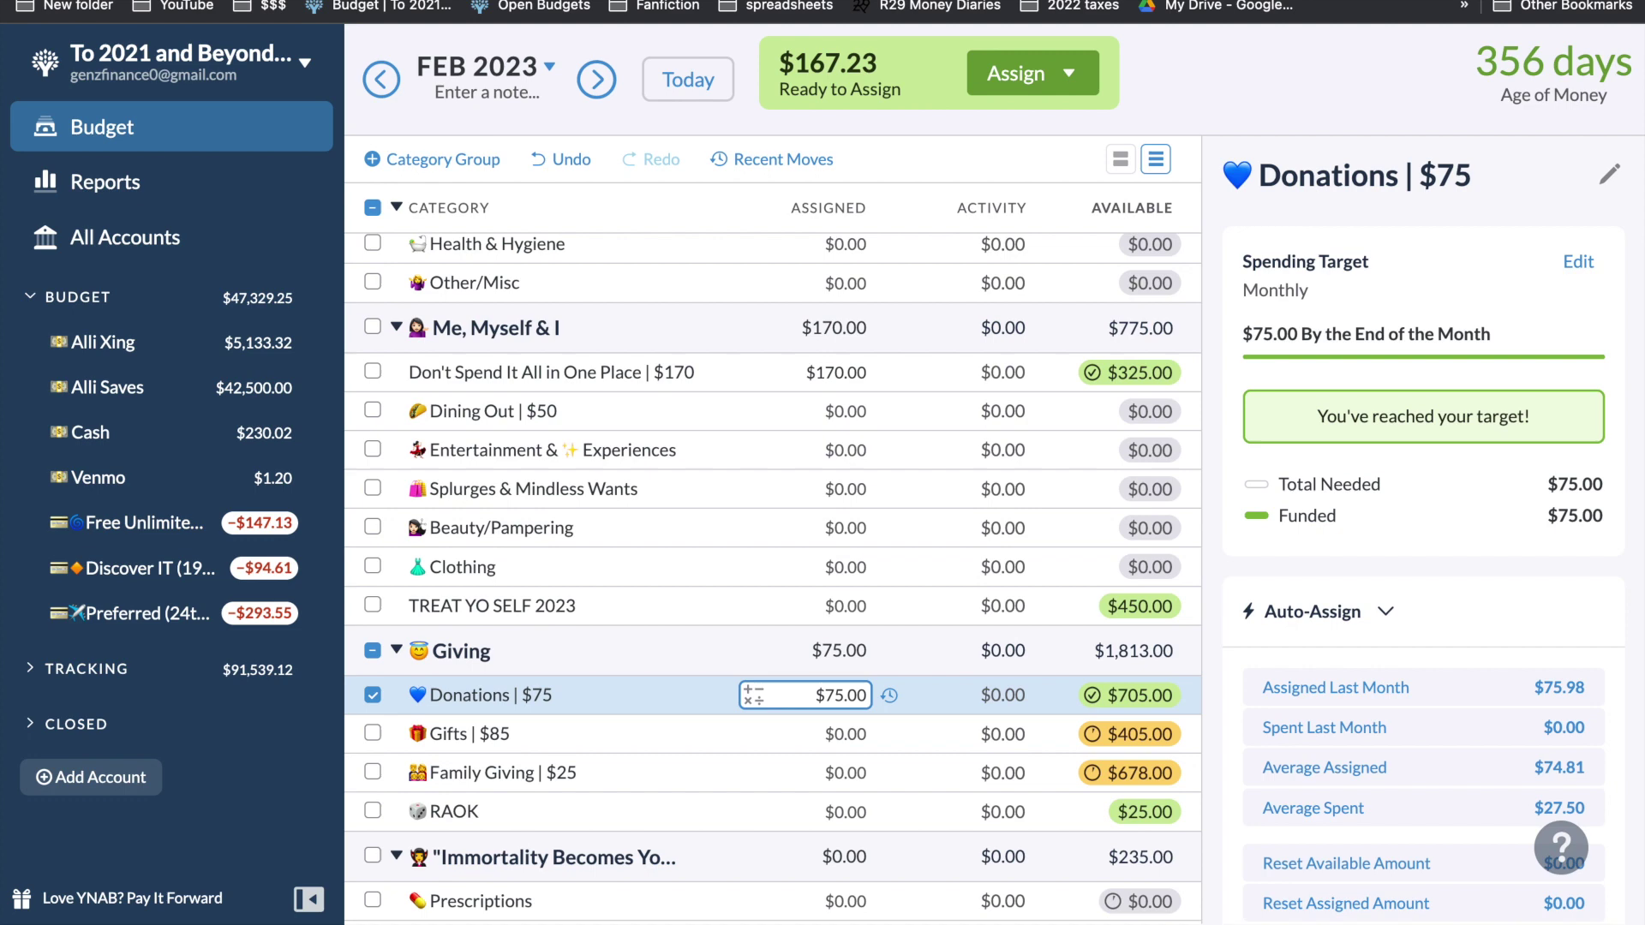
key(Down)
text(85)
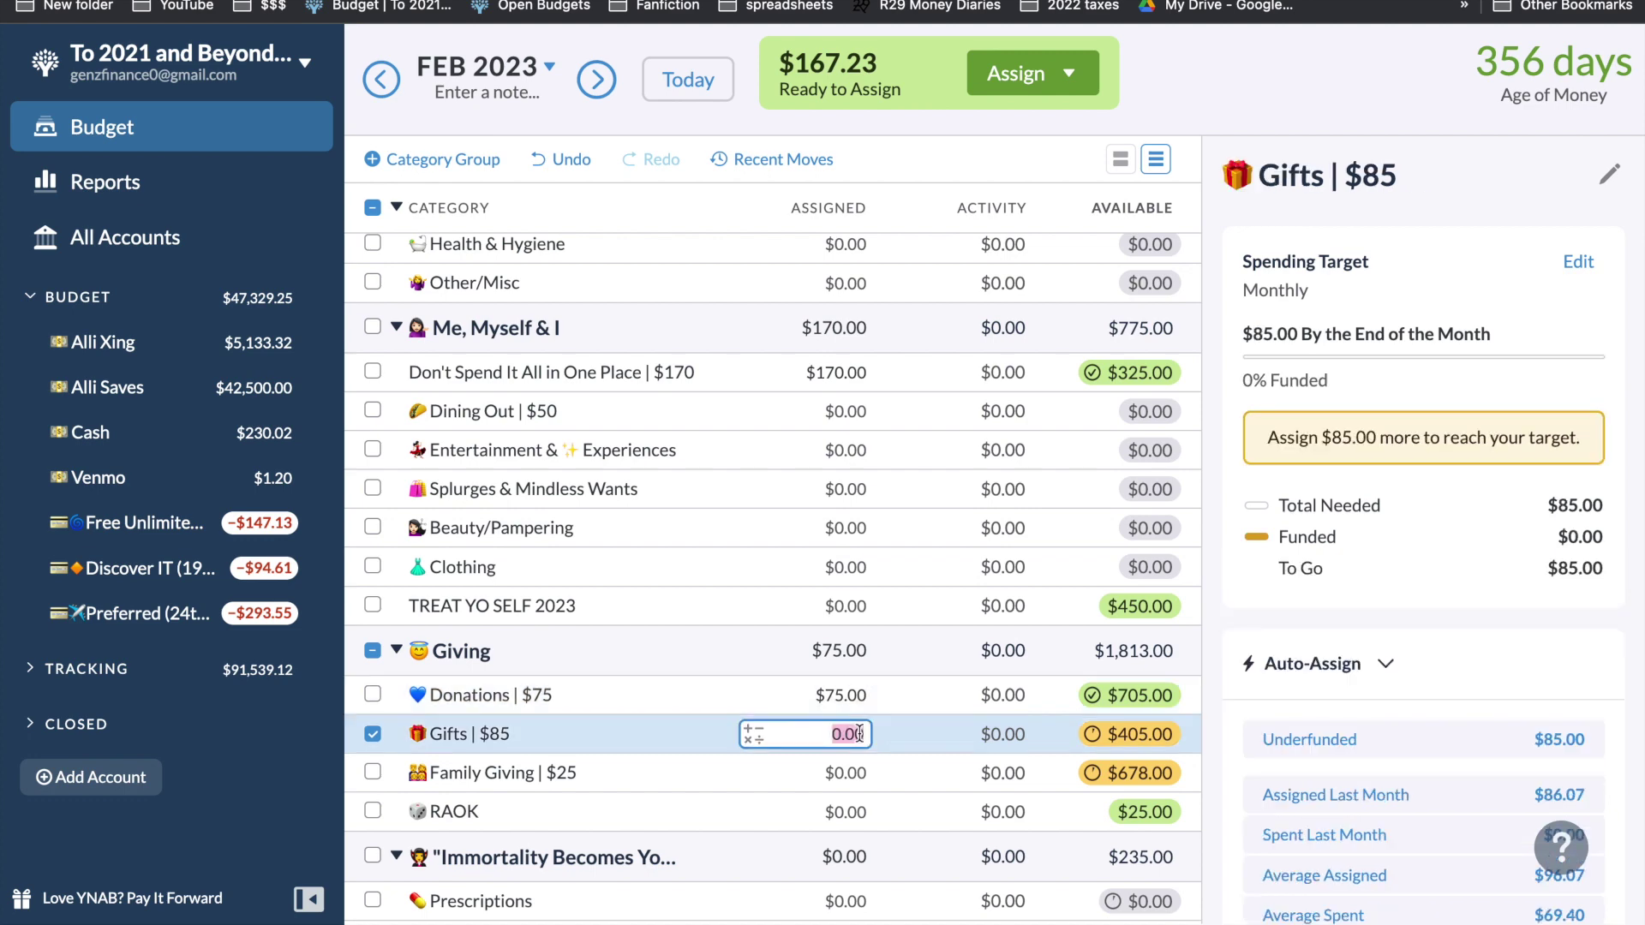
key(Return)
- Check the Family Giving amount in the forecast sheet and assign $20 to that category for February
key(ctrl+Tab)
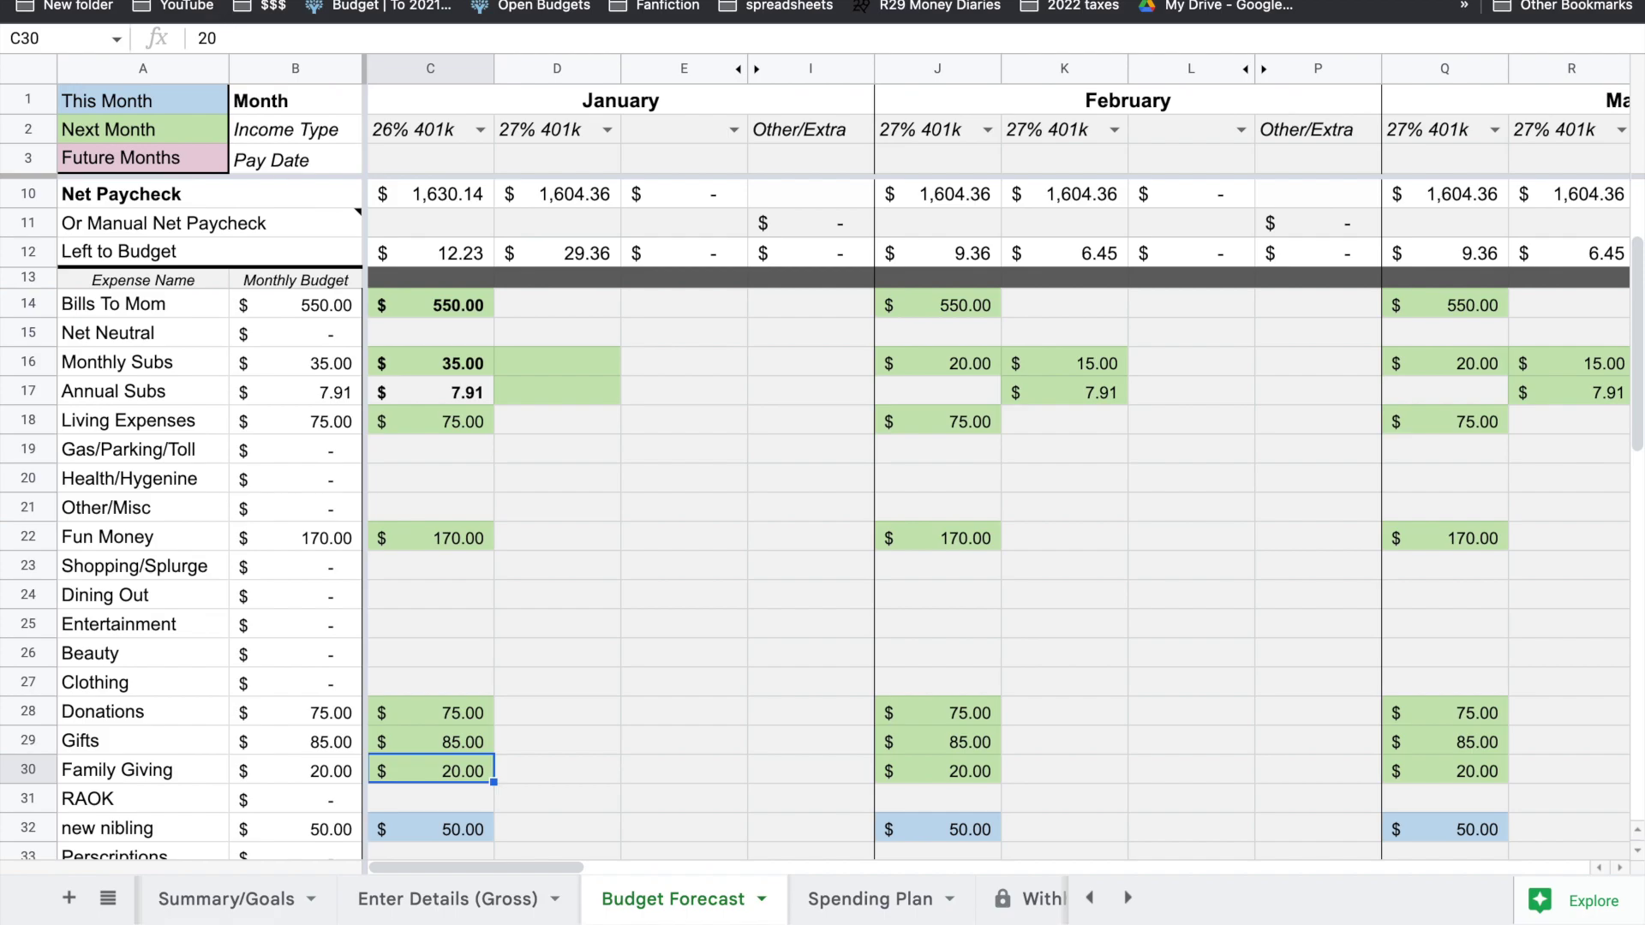
key(ctrl+shift+Tab)
click(857, 775)
text(20)
key(Return)
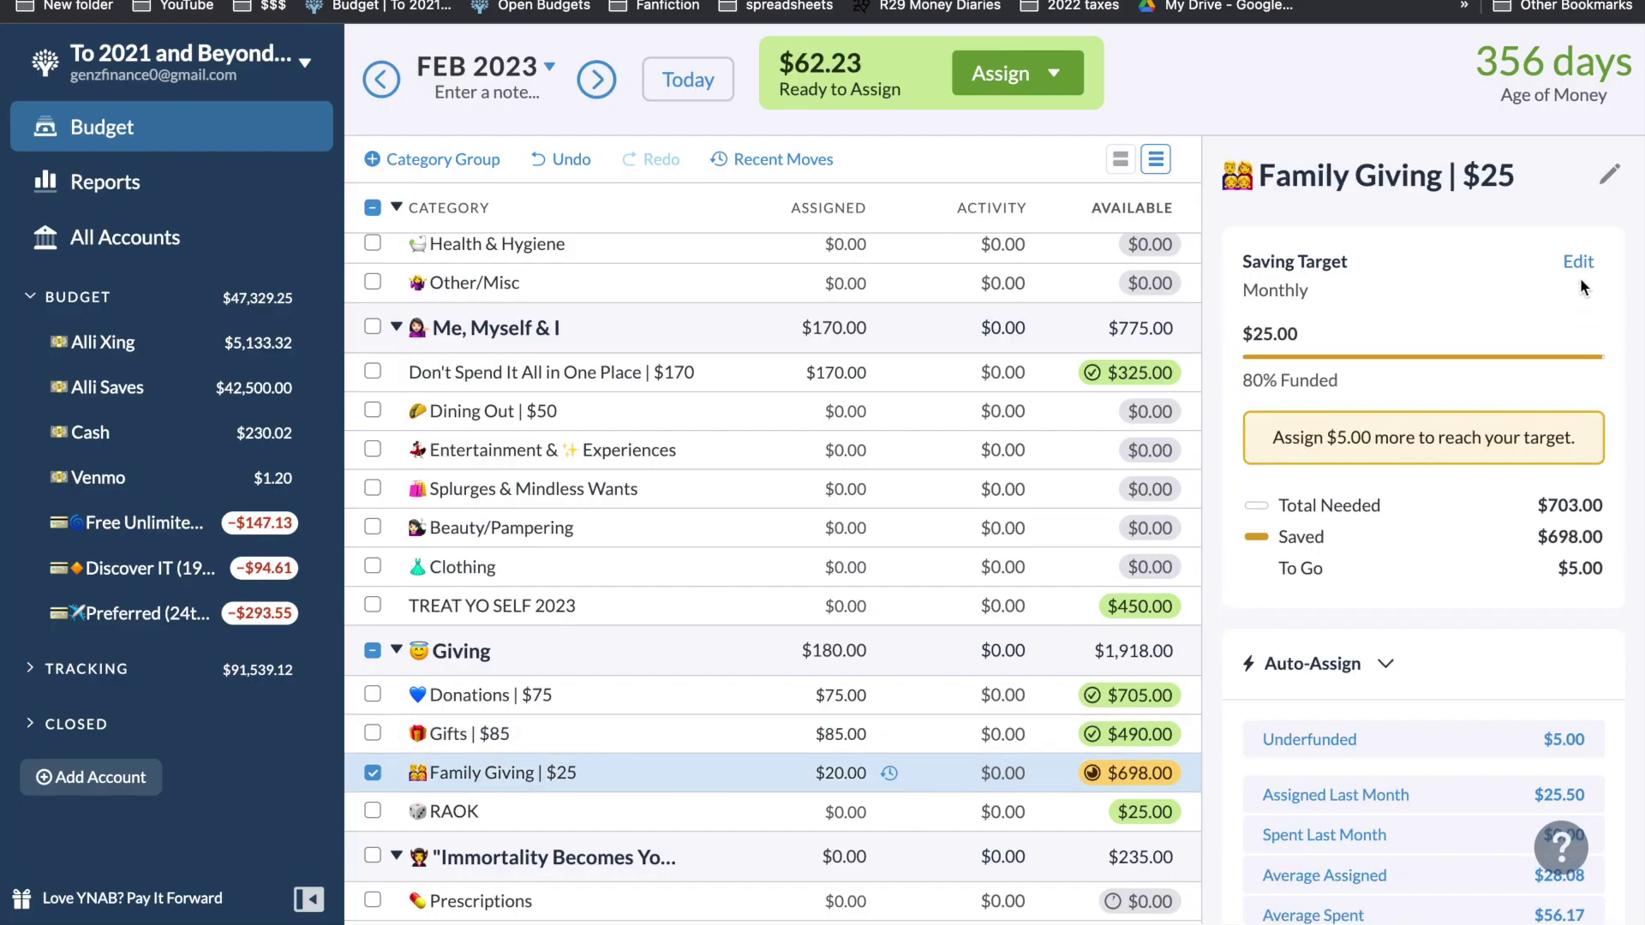
- Set the Family Giving monthly savings target to $20 and rename the category "Family Giving | $20"
click(1576, 262)
text(20)
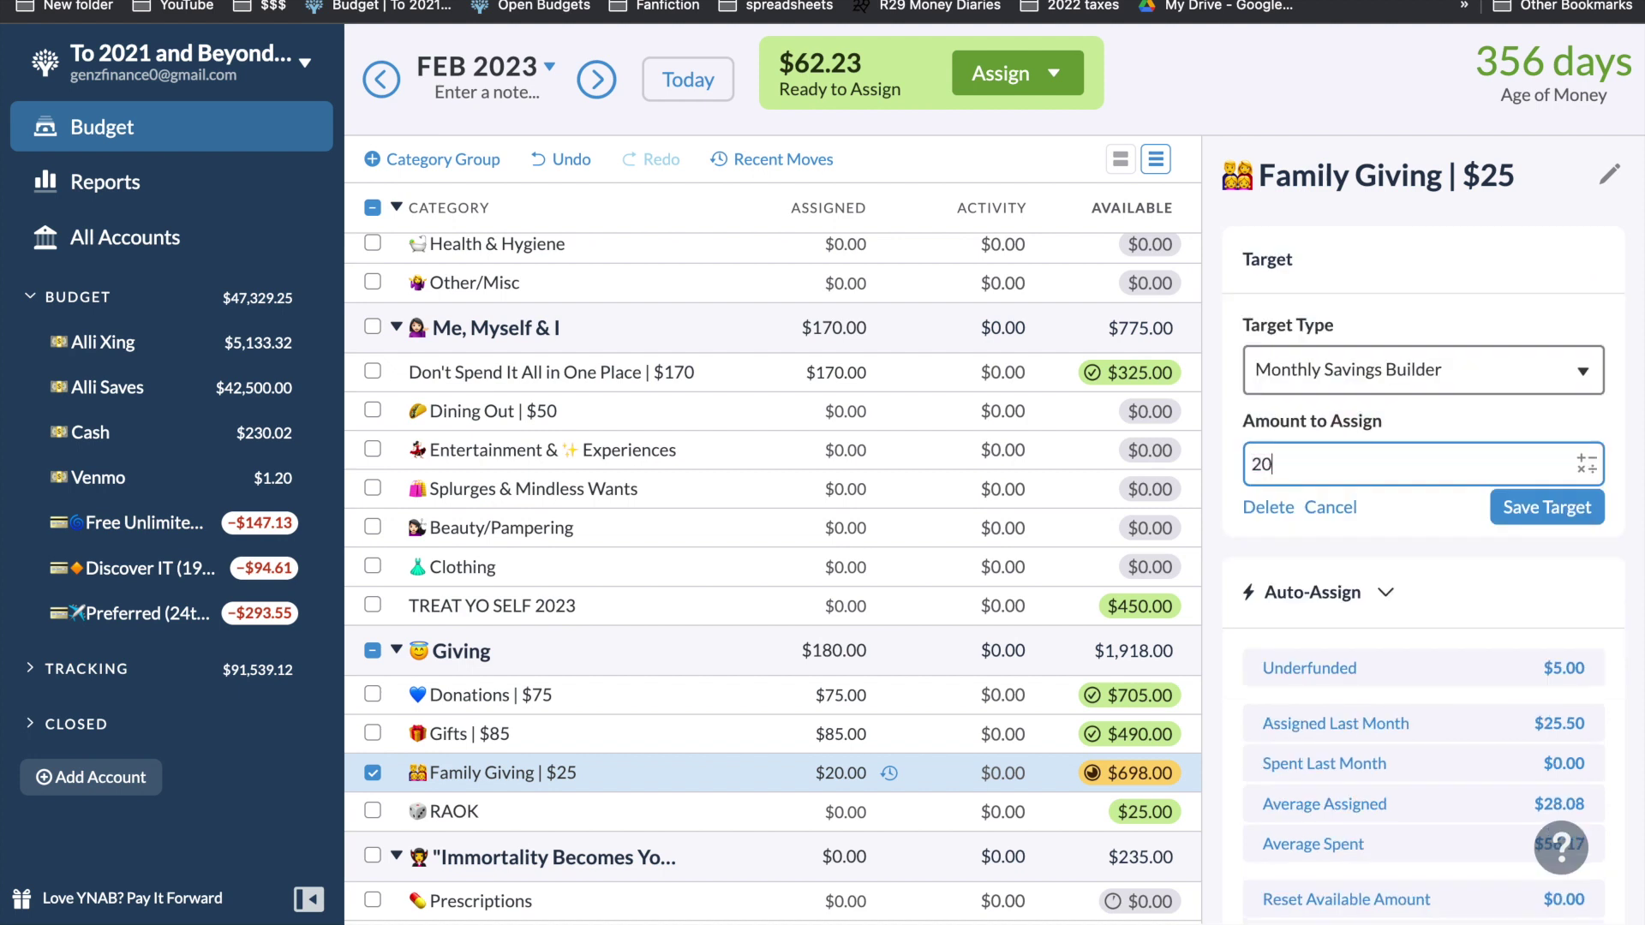
key(Return)
click(563, 772)
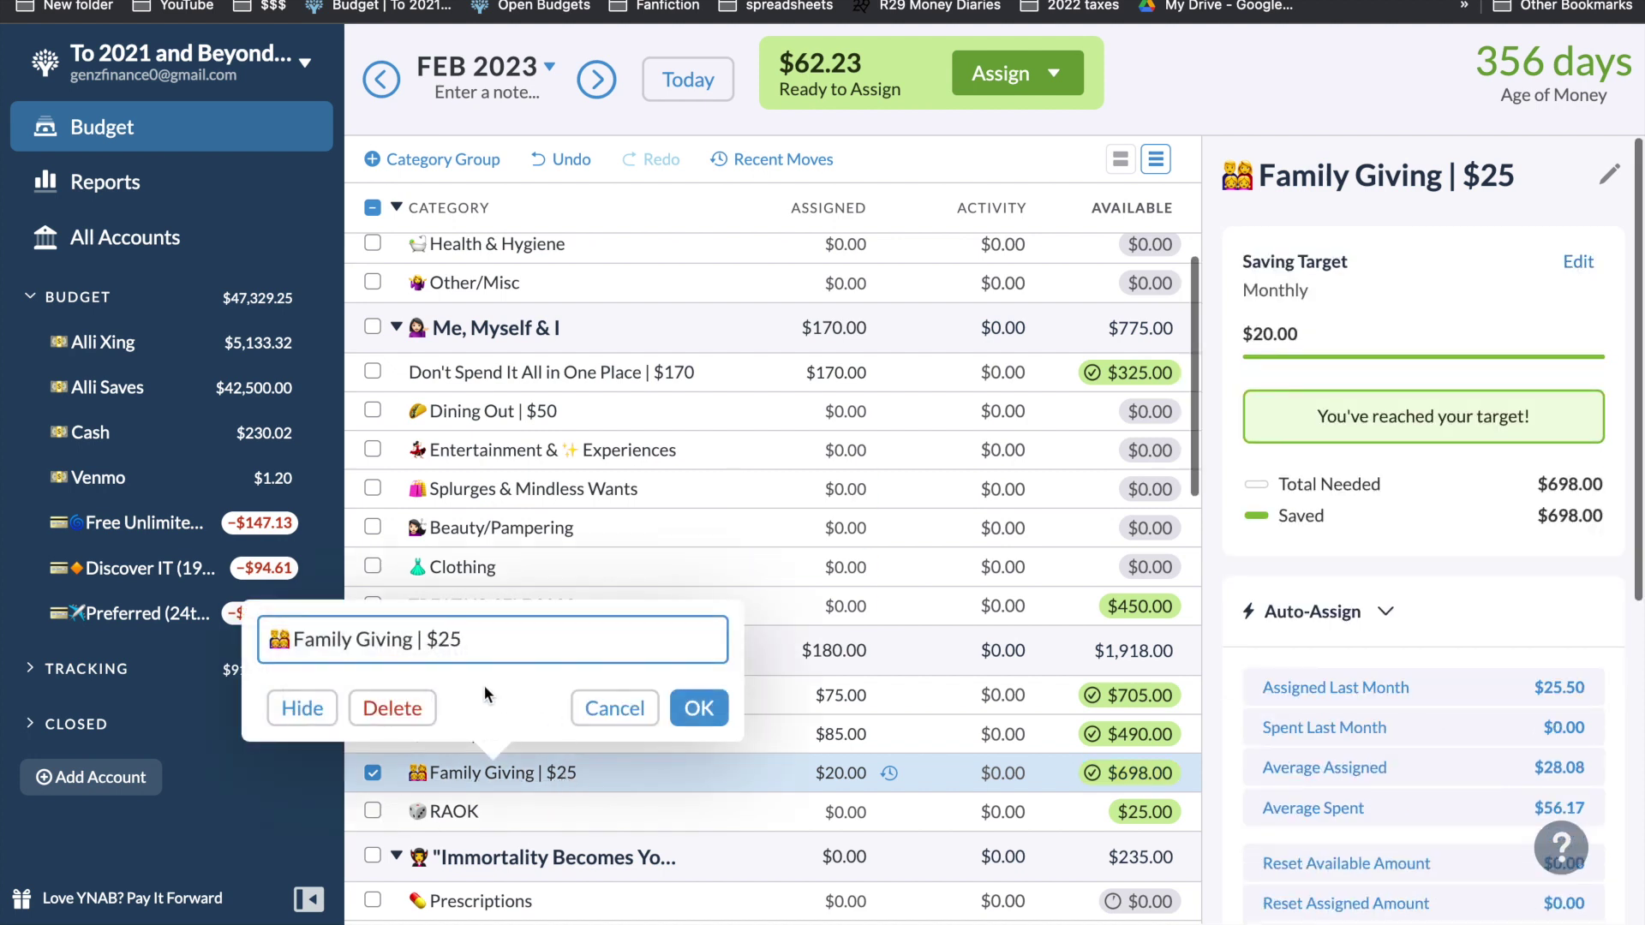
key(BackSpace)
text(0)
key(Return)
- In the Budget Forecast sheet, rename the "new nibling" expense to "new nephew"
key(ctrl+Tab)
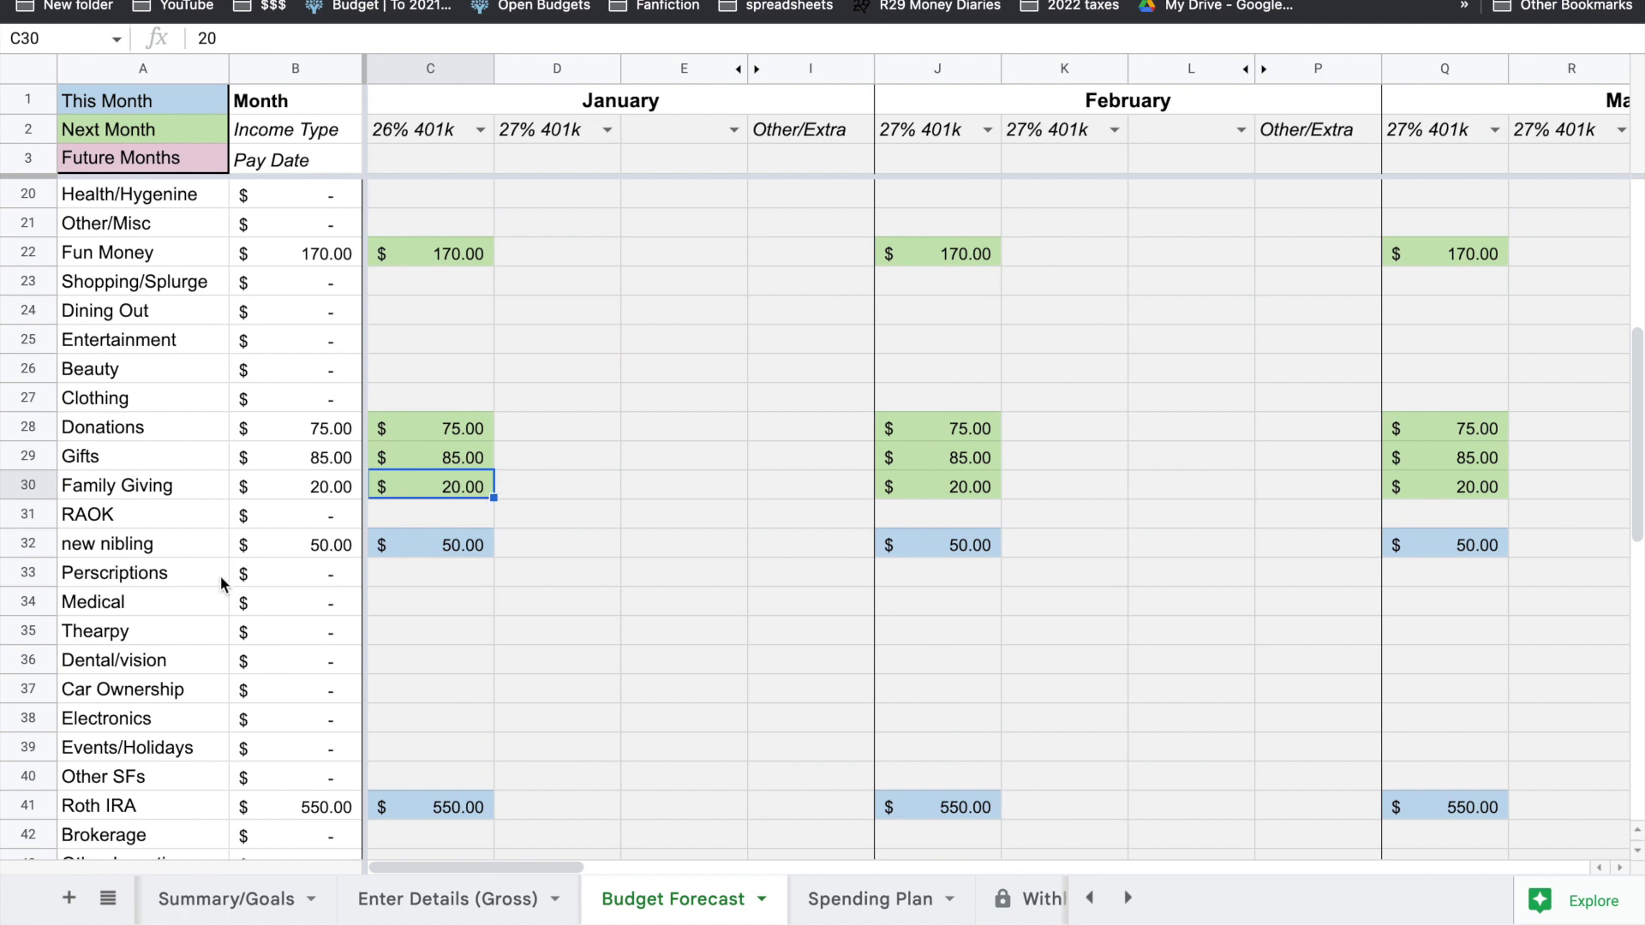
click(197, 555)
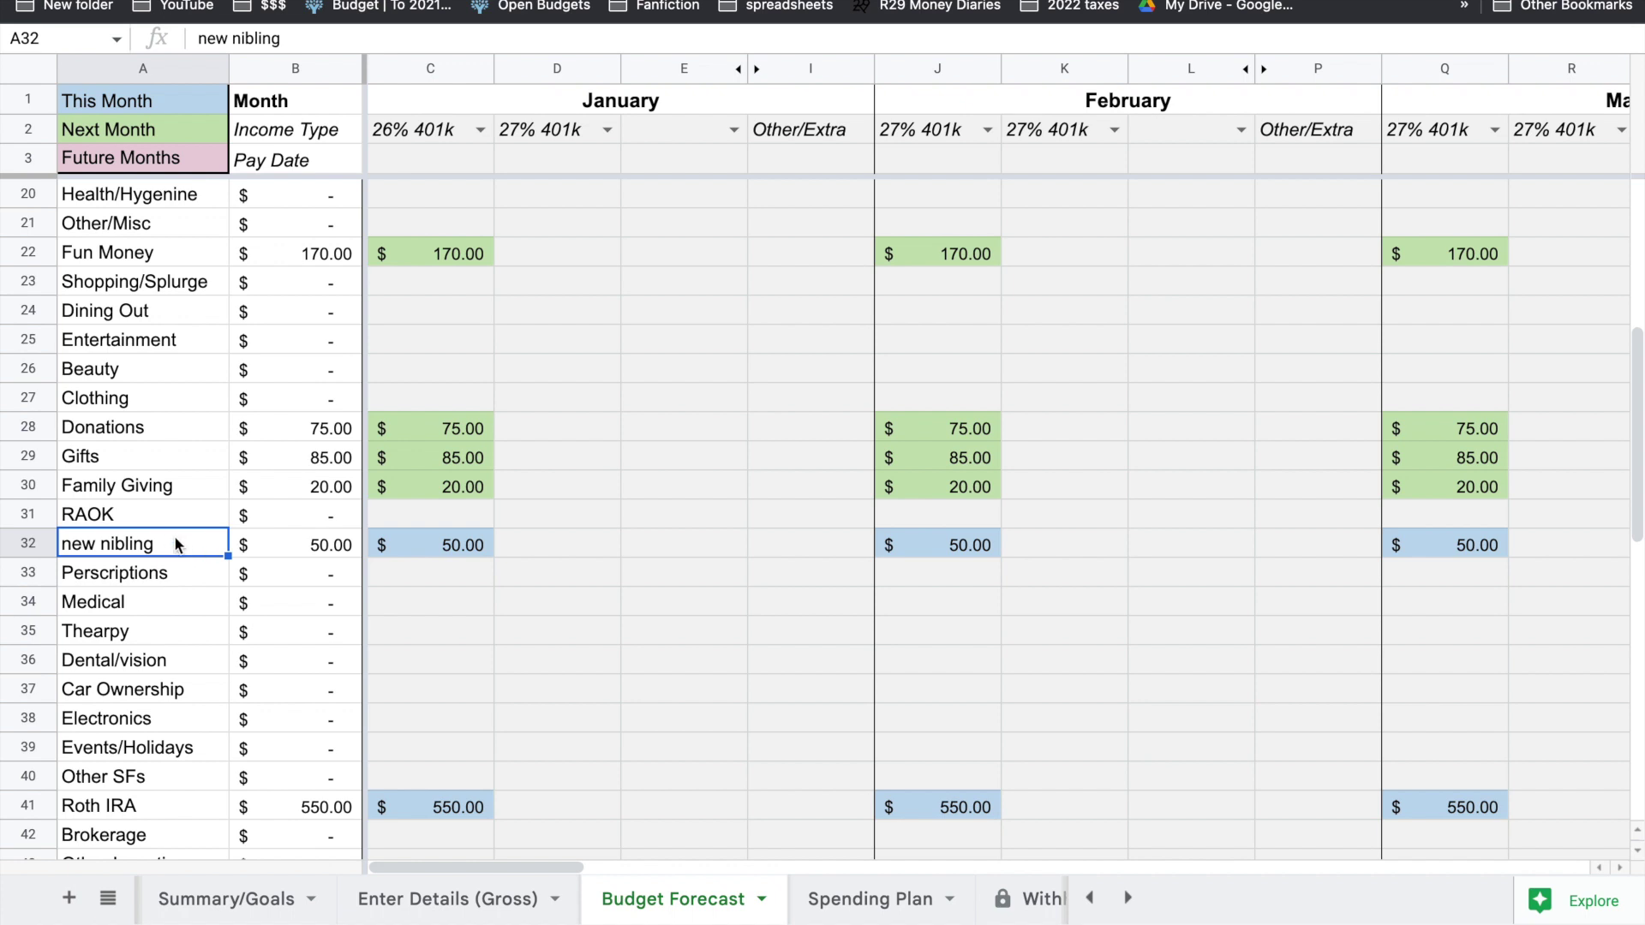
double_click(120, 541)
double_click(120, 542)
text(nephew)
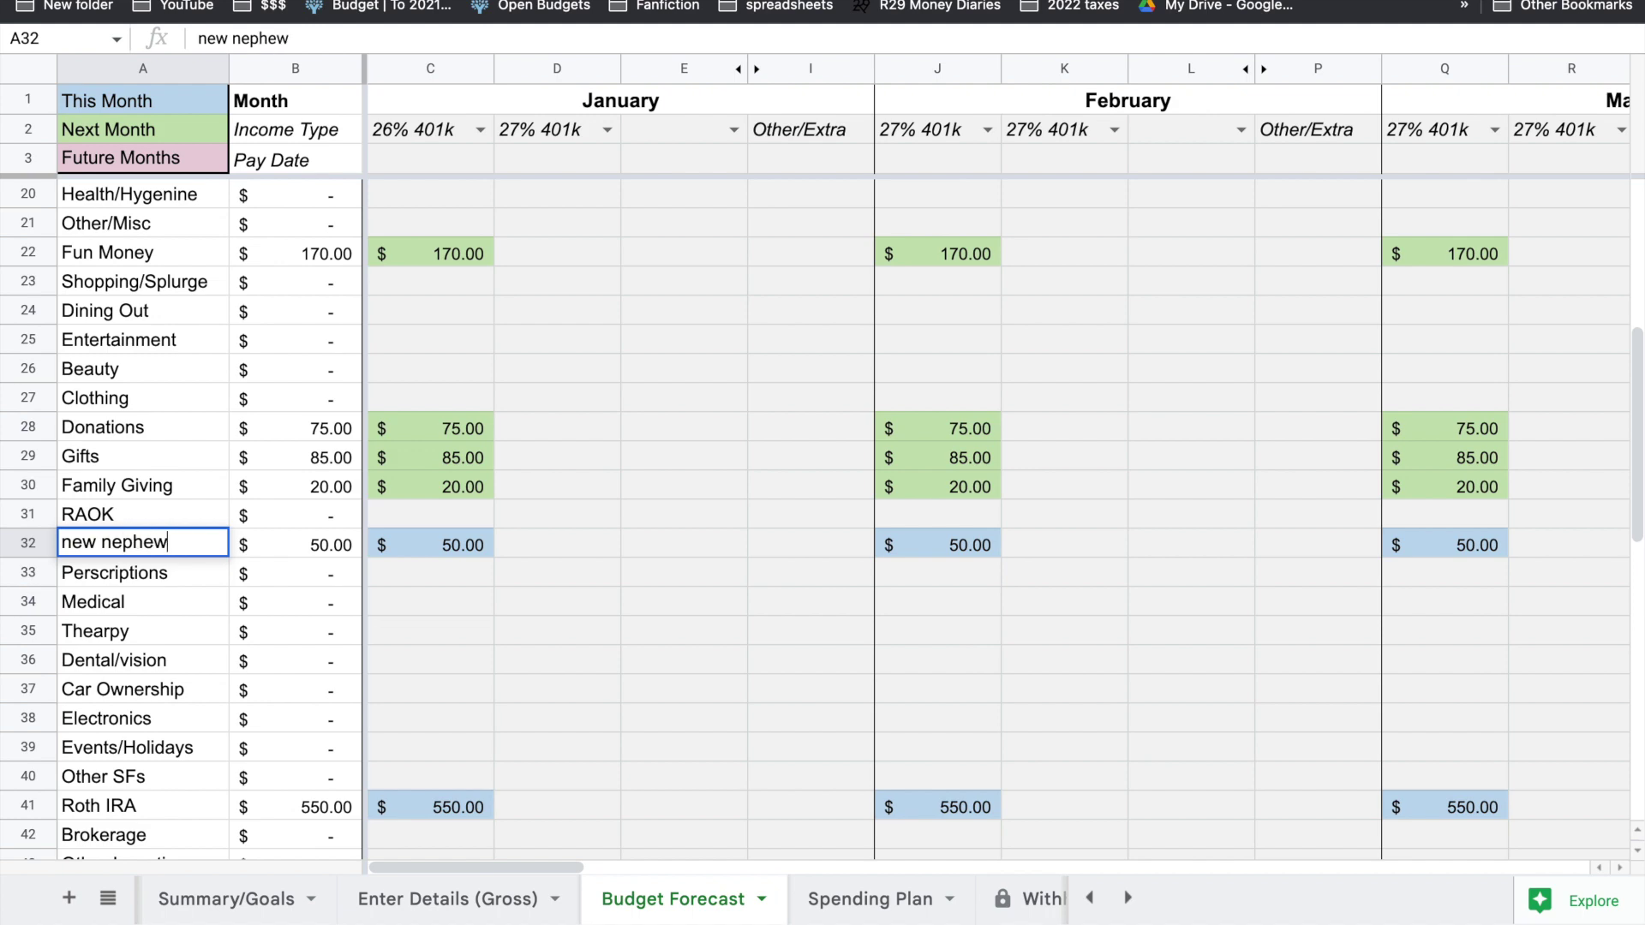
key(Return)
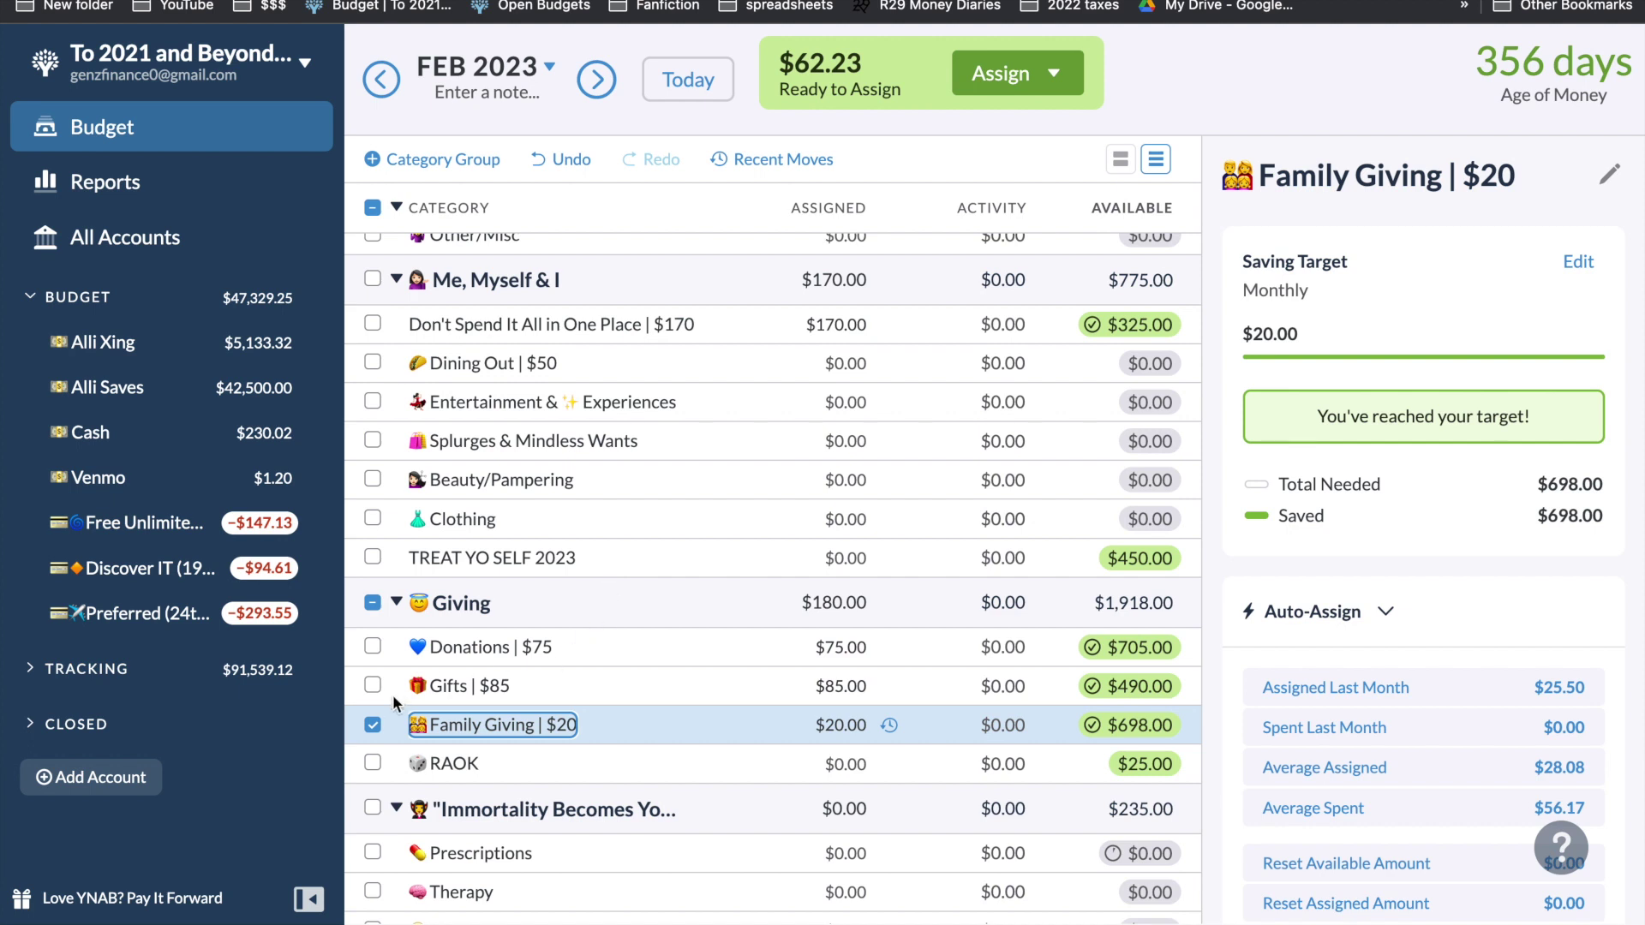
- Look through the February category groups in YNAB for a suitable place for the new nephew fund
click(374, 725)
scroll(378, 727, down, 1)
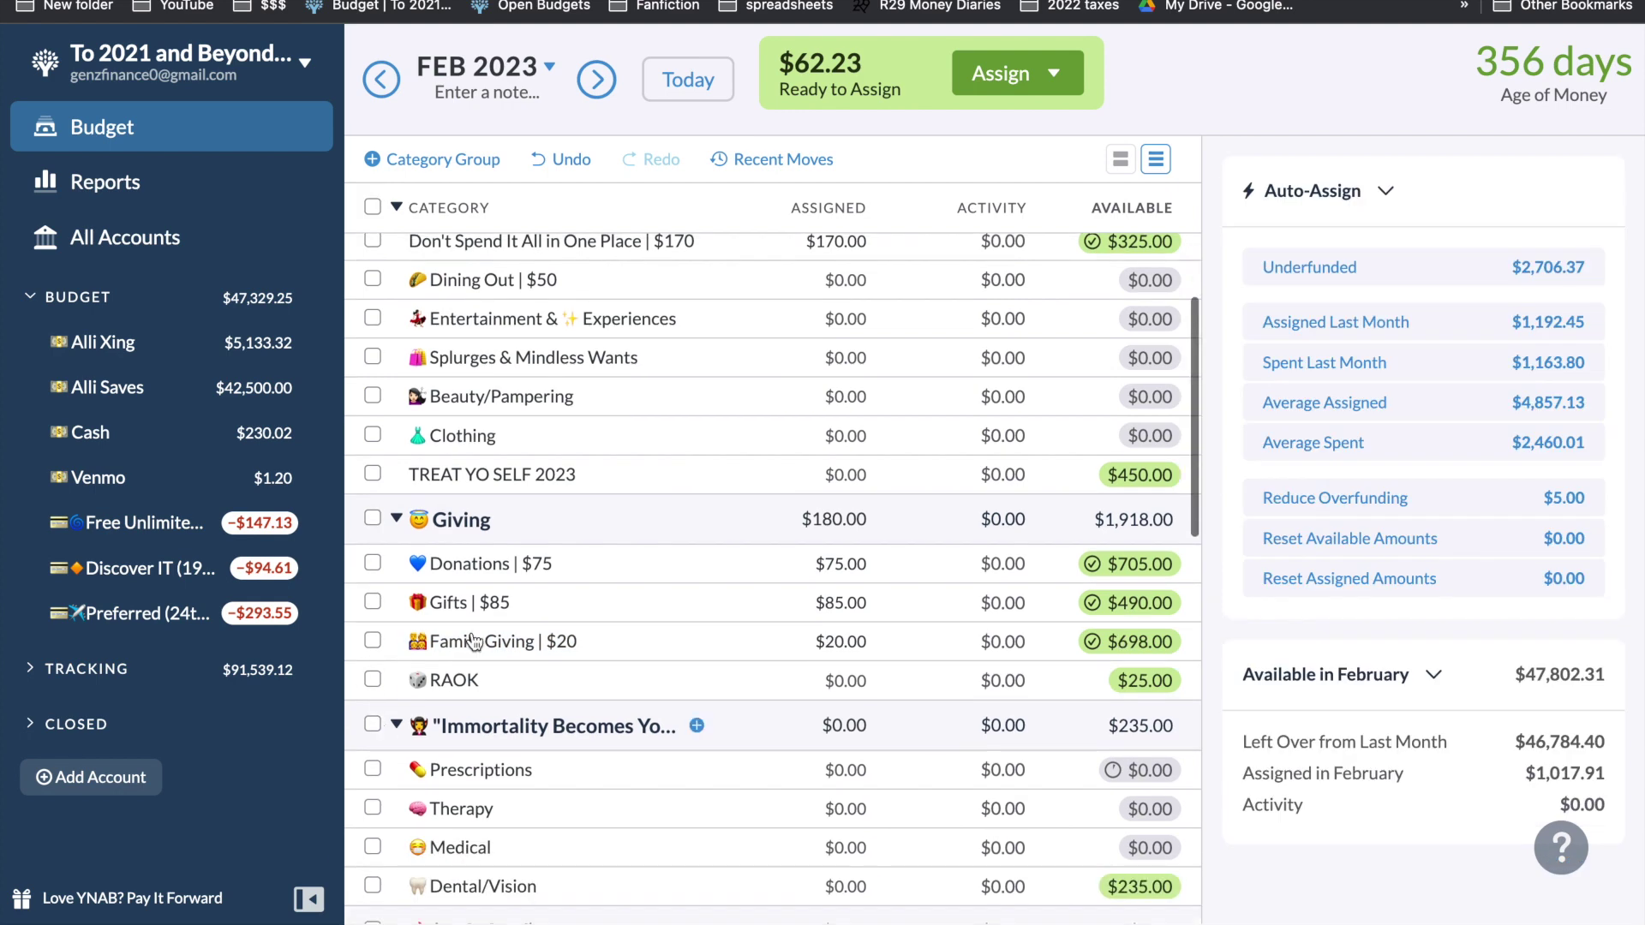
click(507, 520)
click(548, 652)
scroll(546, 650, down, 2)
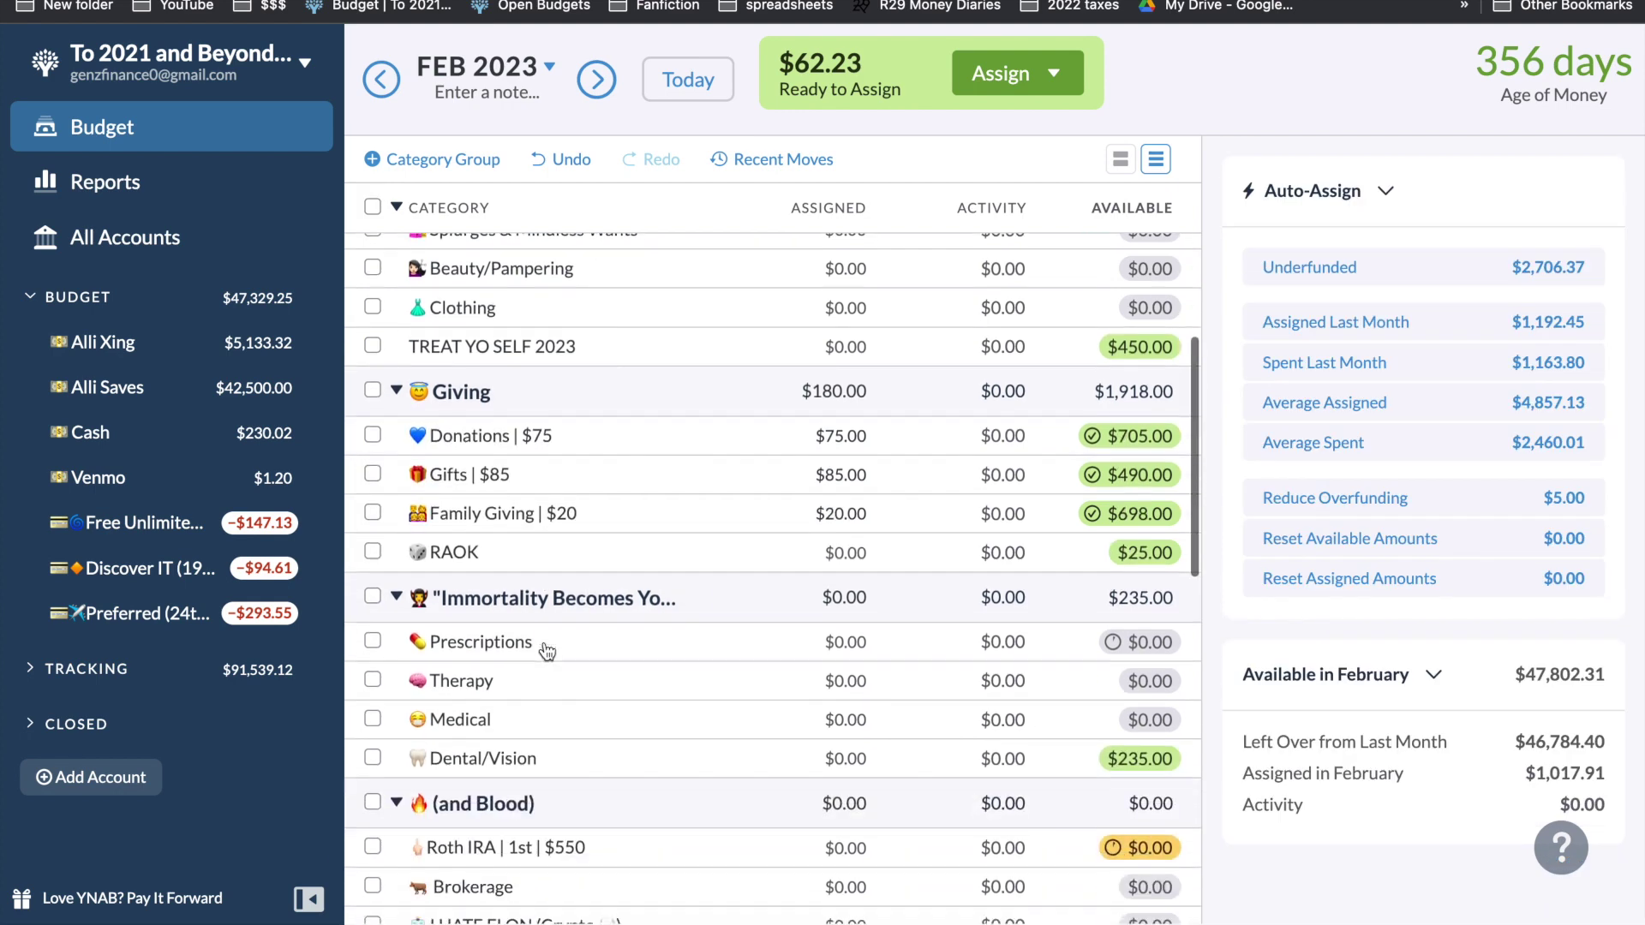
click(573, 469)
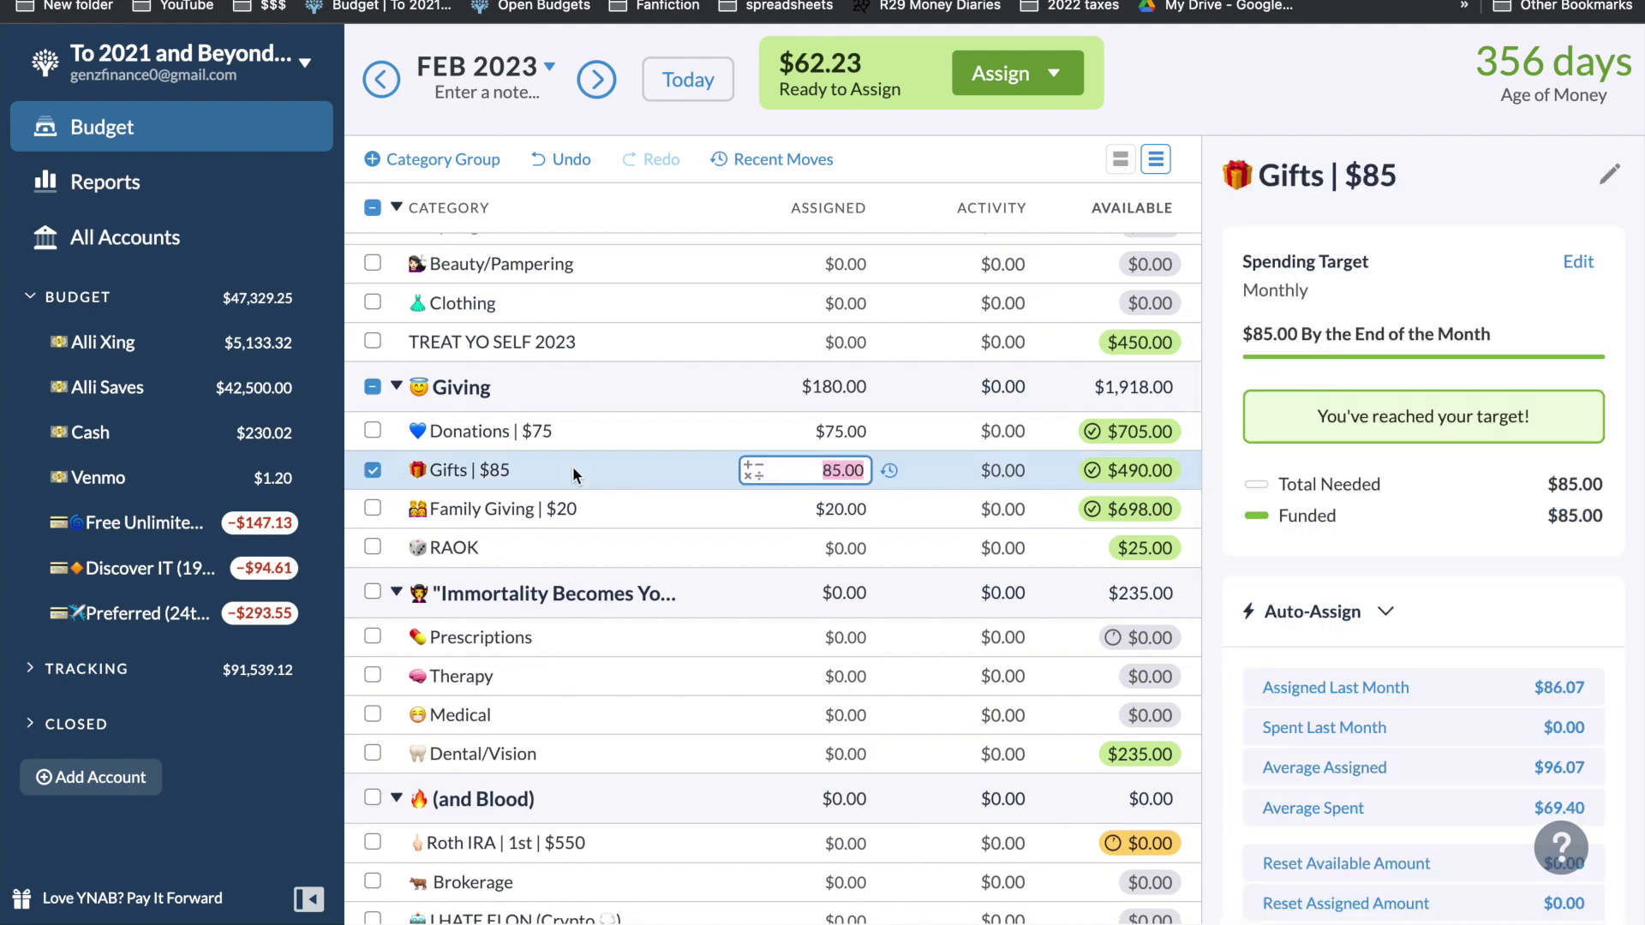
scroll(573, 469, down, 6)
scroll(589, 490, down, 1)
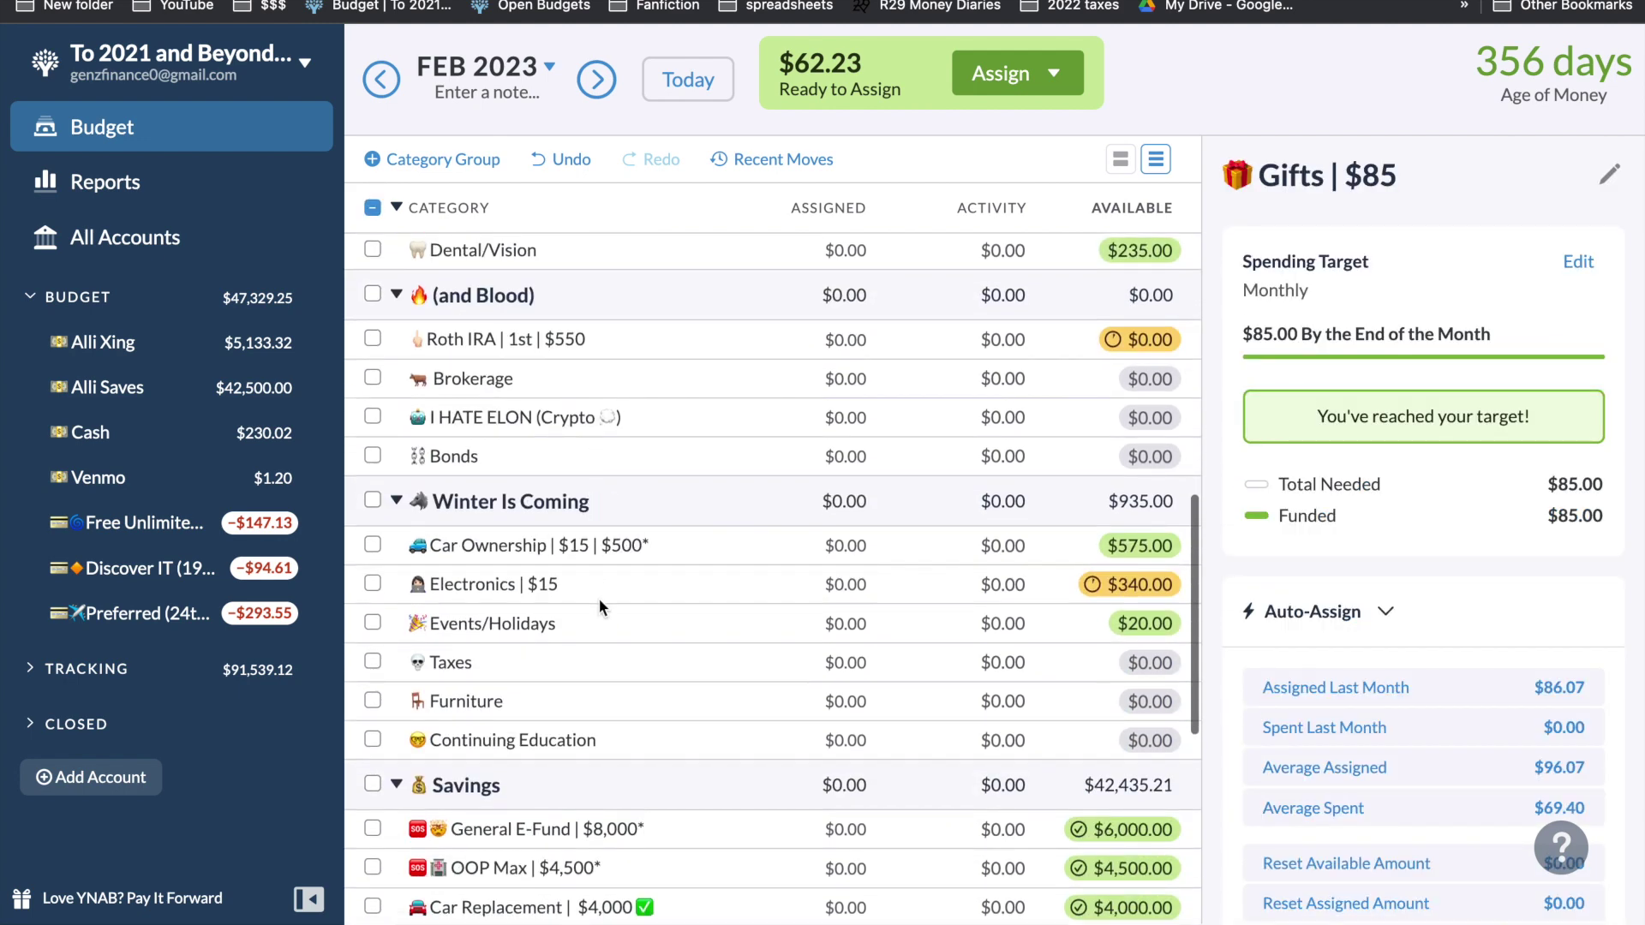
click(600, 620)
scroll(602, 620, up, 3)
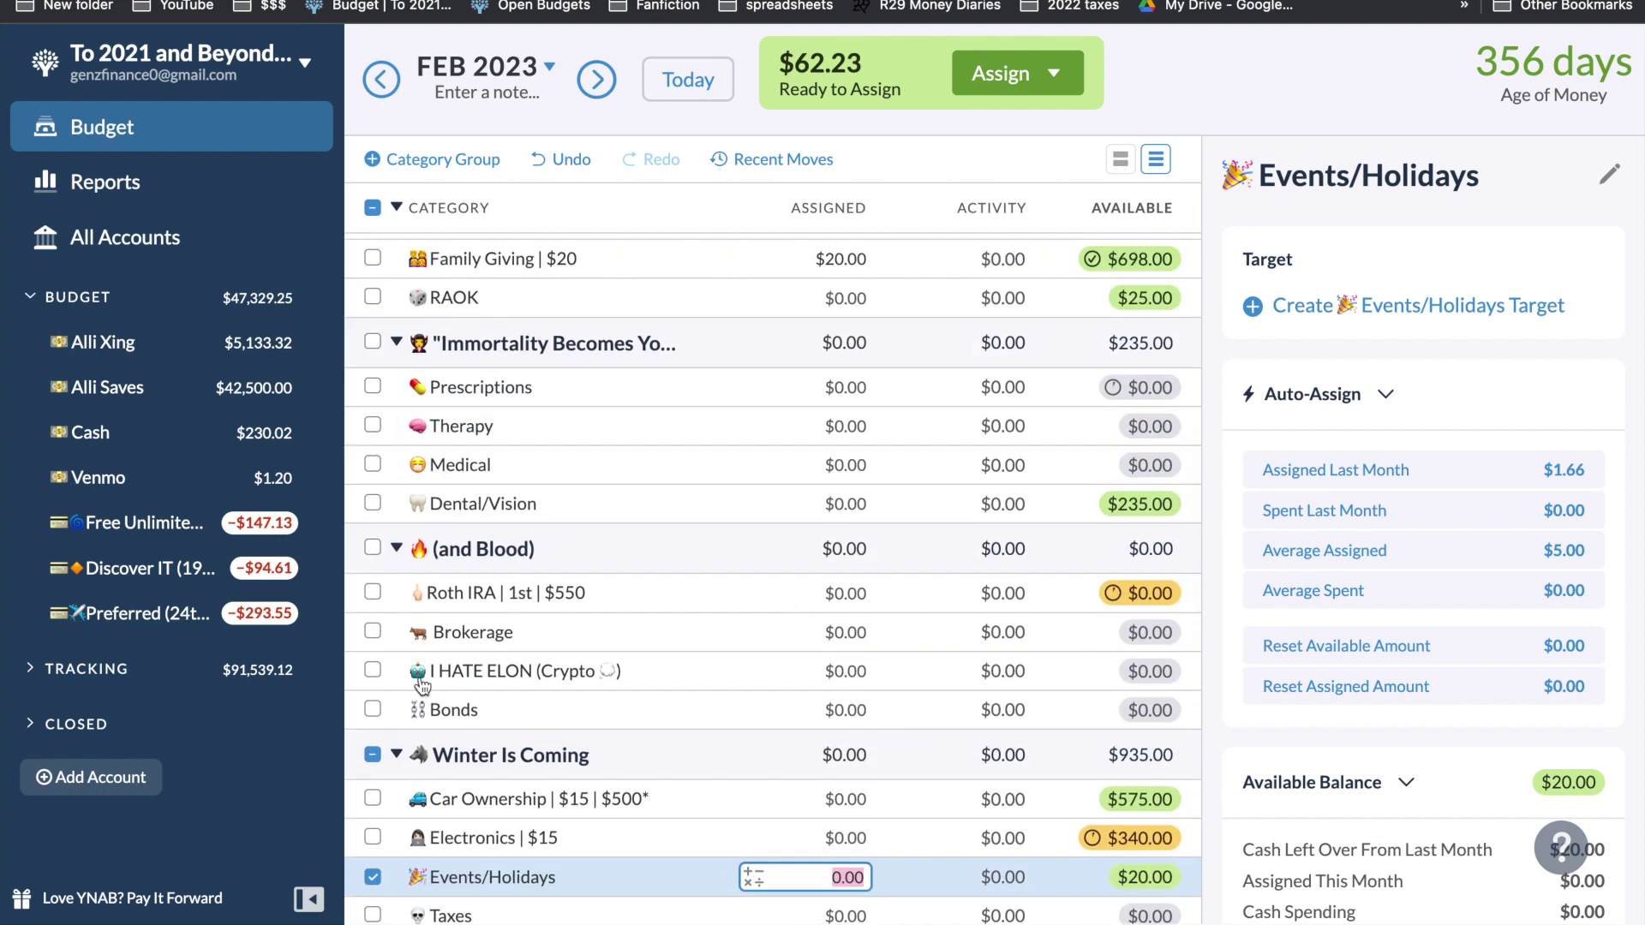
click(378, 754)
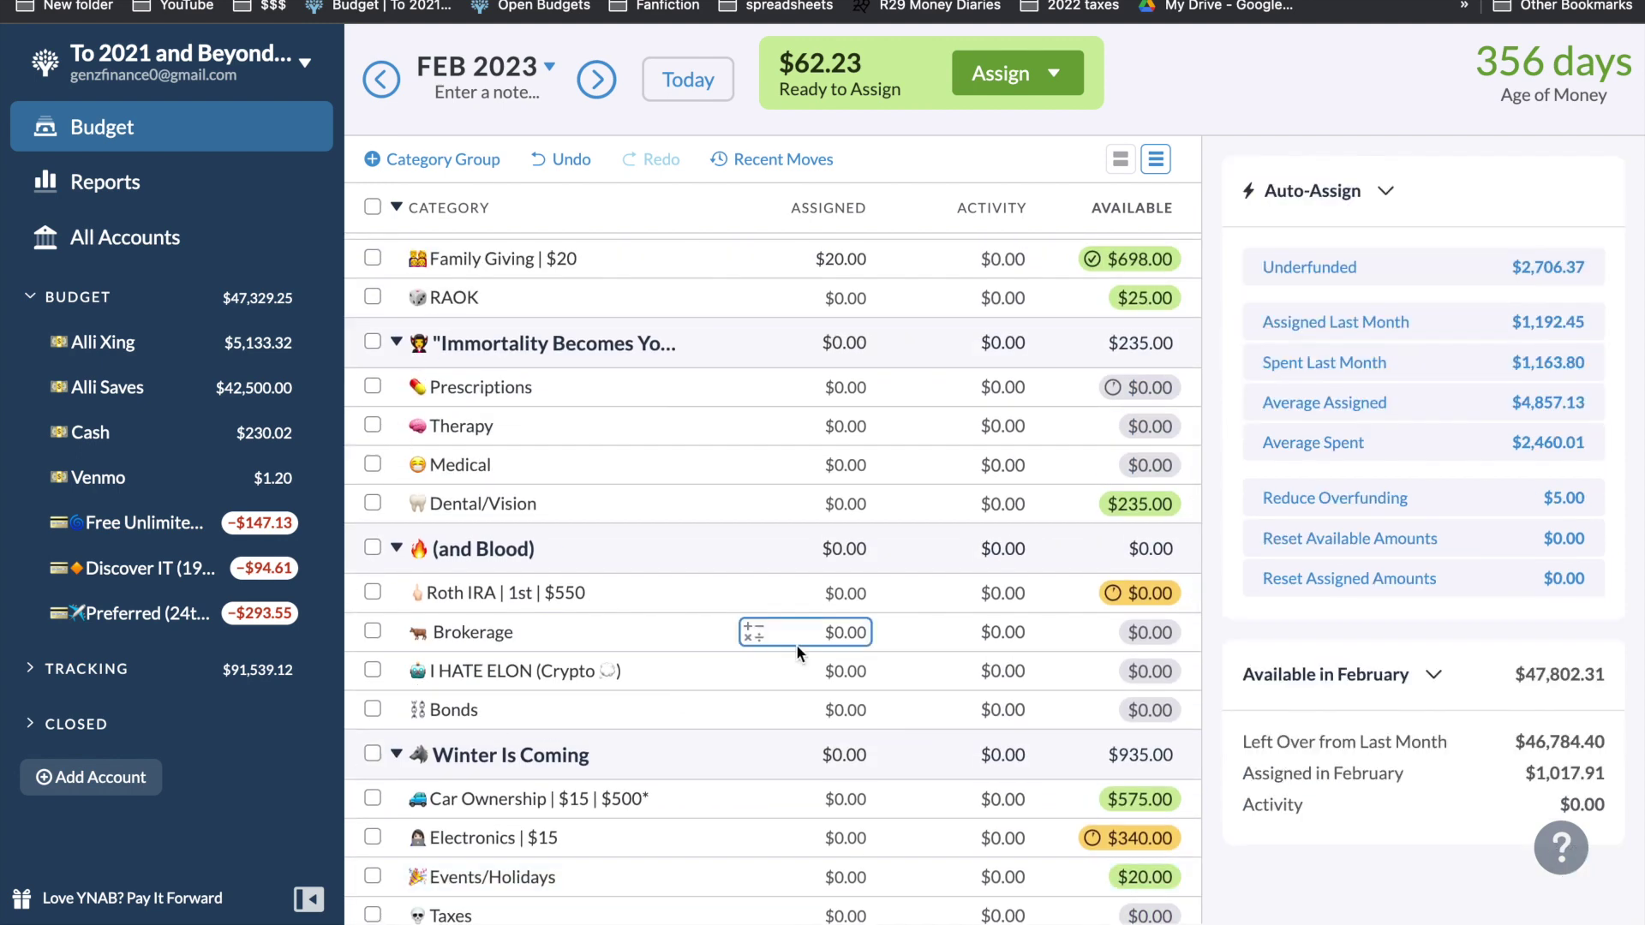
scroll(795, 645, up, 2)
click(554, 362)
click(387, 353)
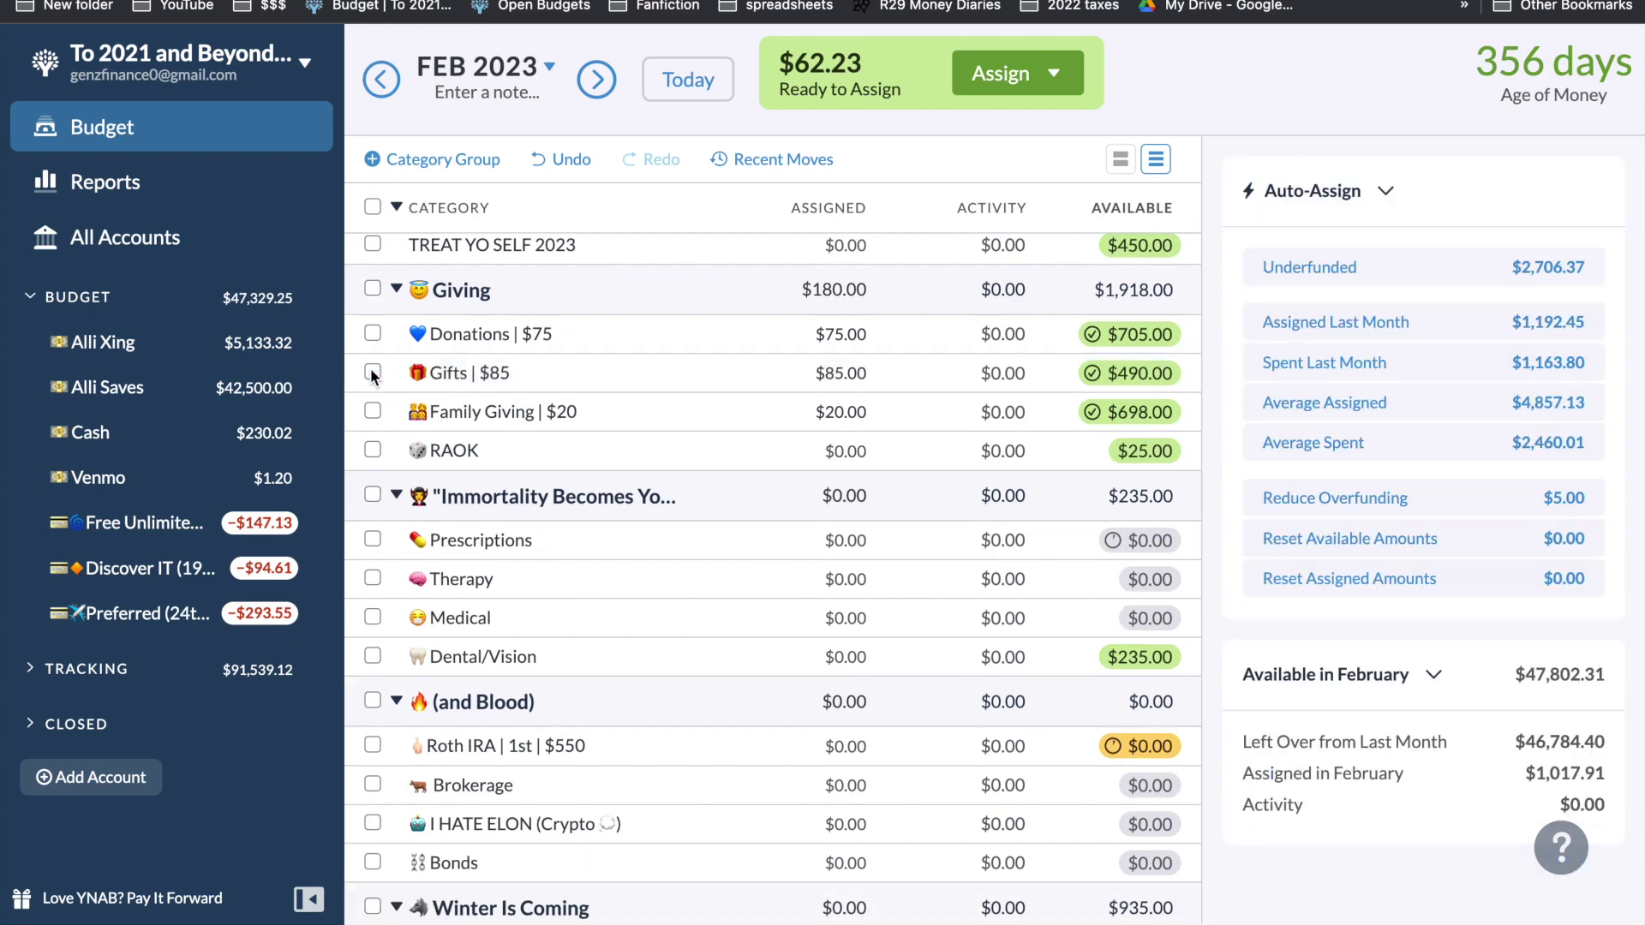
- Add a category named "Nephew #2 | $50" with a baby symbol emoji in front to the Giving group
click(506, 286)
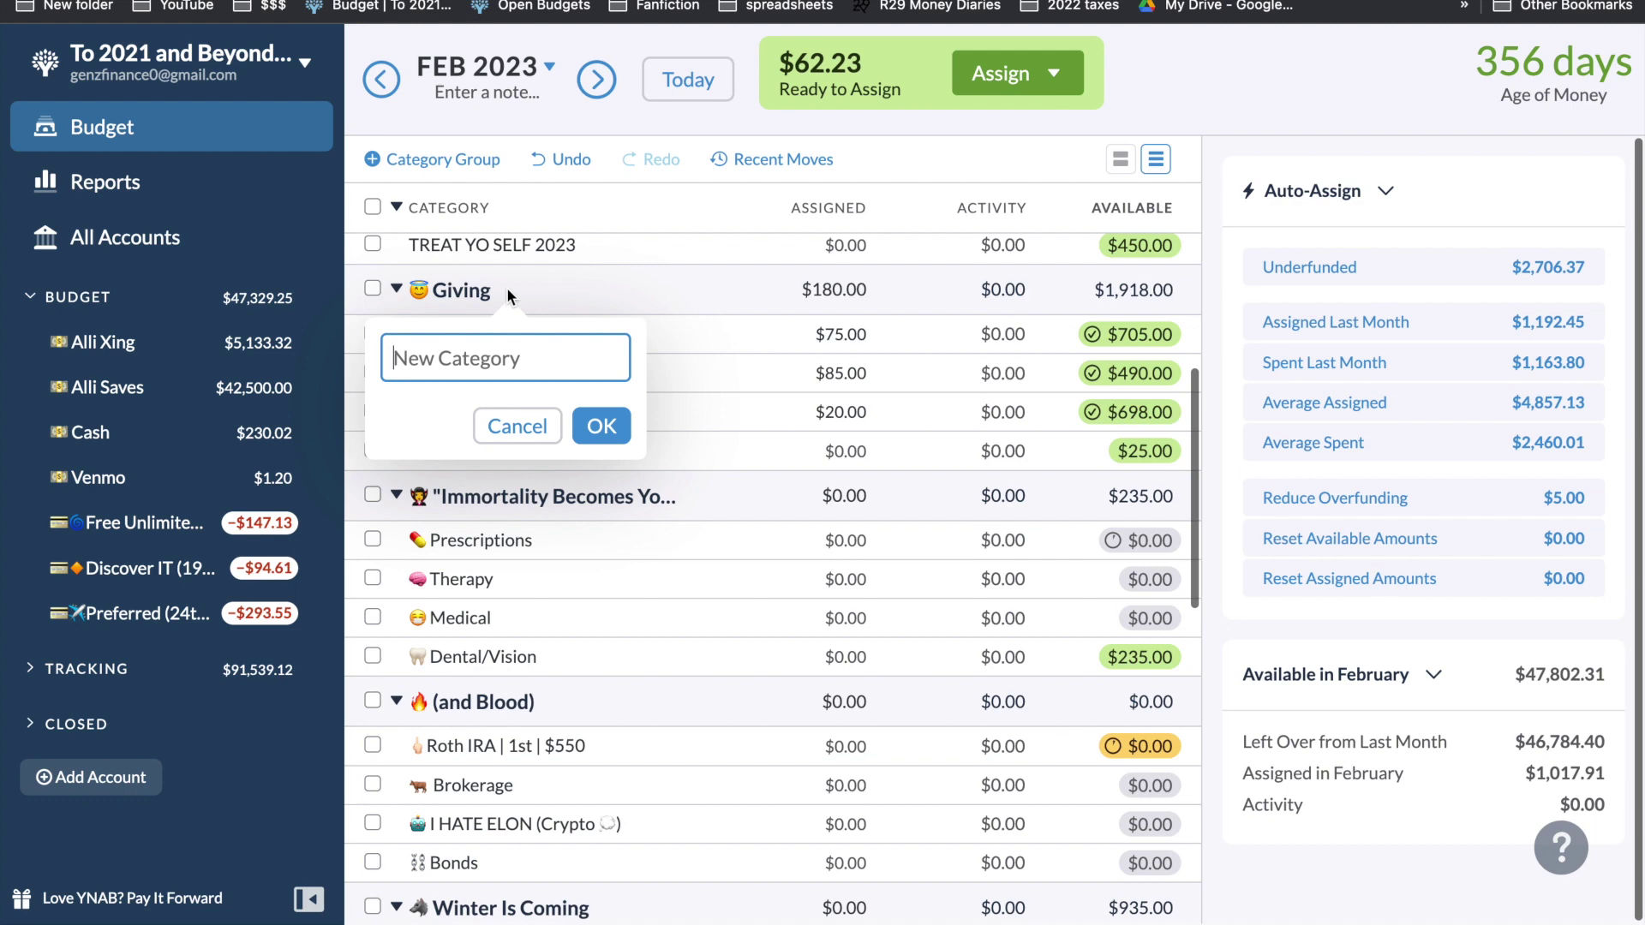
key(ctrl+super+space)
text(bab)
click(285, 574)
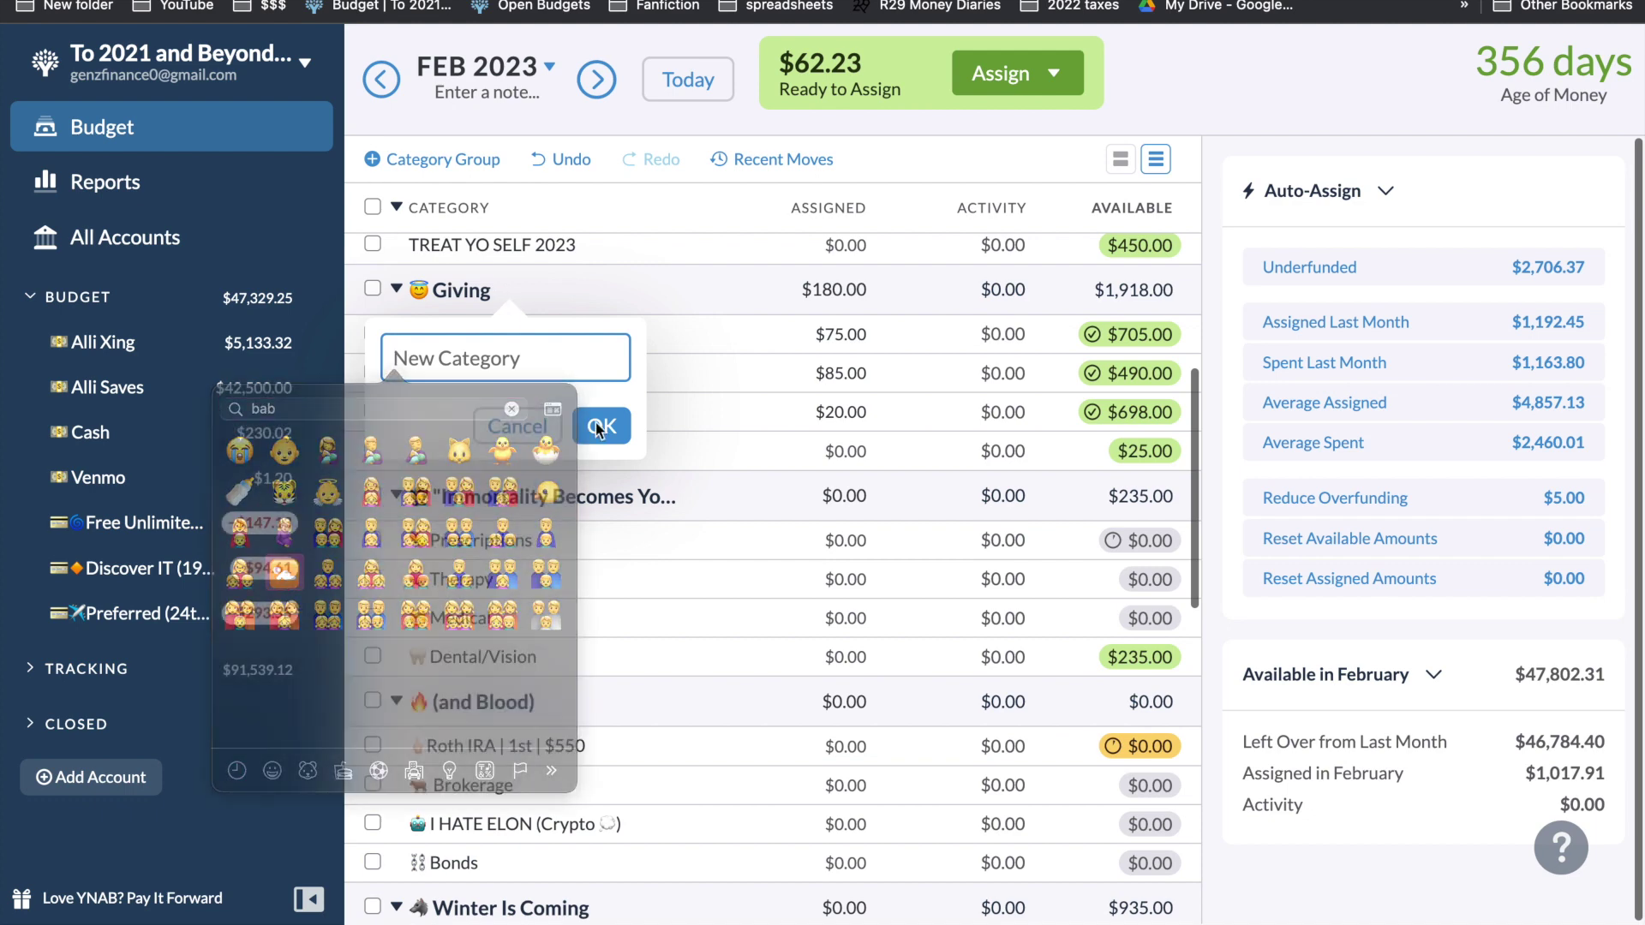
text(New)
key(BackSpace)
key(BackSpace)
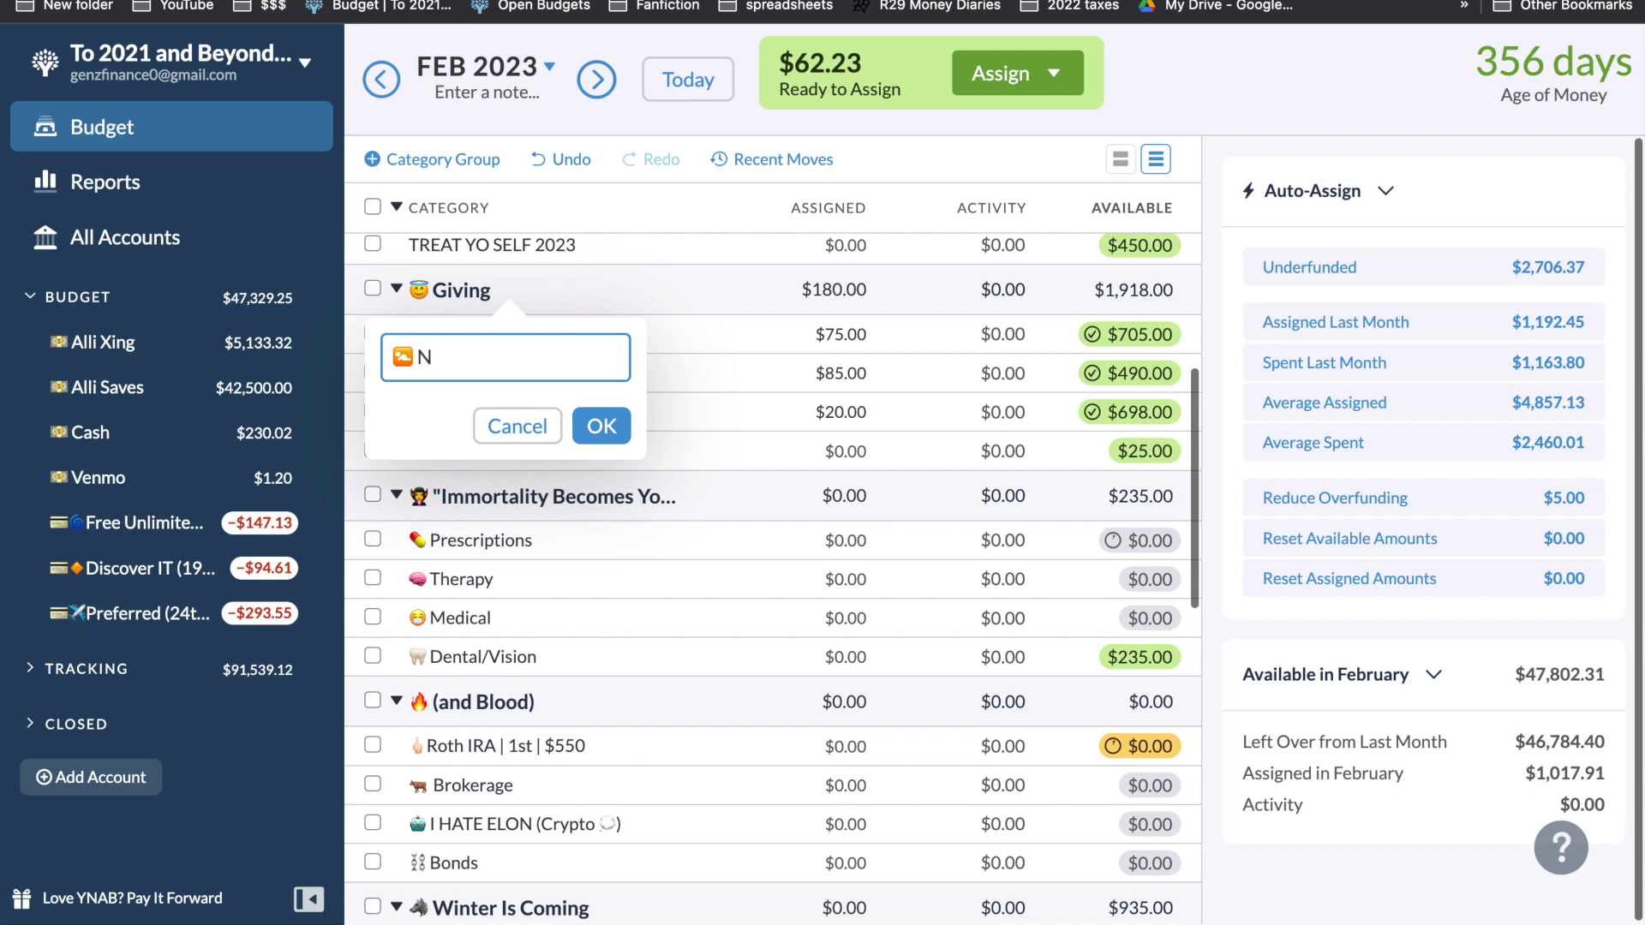
text(ephew #2 | $50)
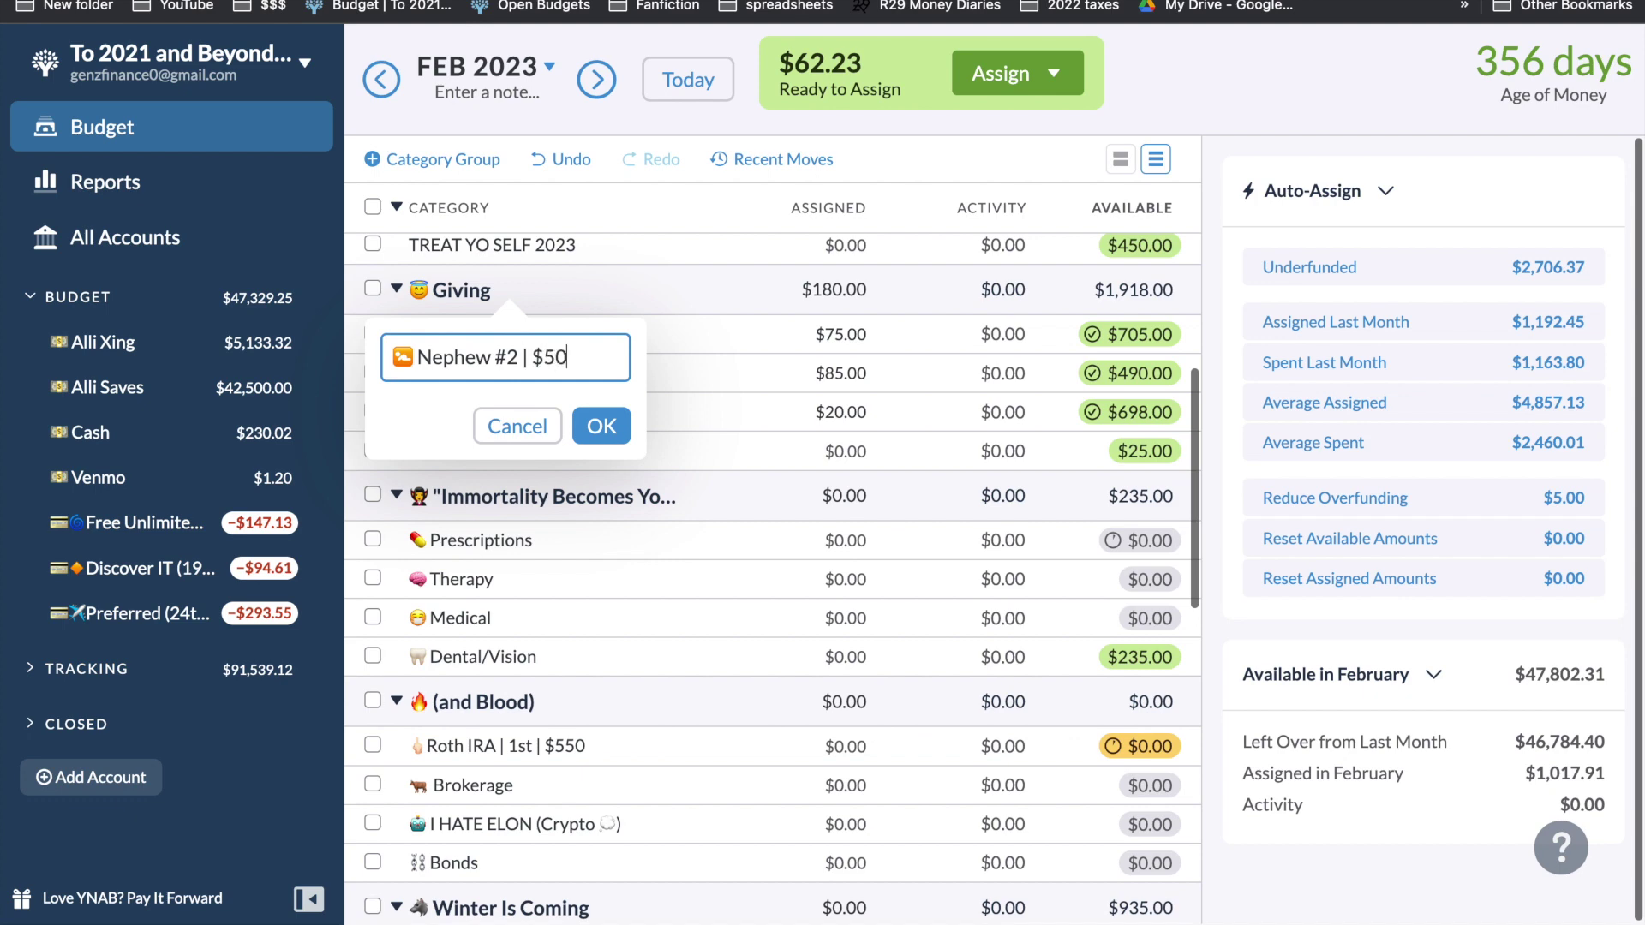
key(Return)
- Move the Nephew #2 category between Family Giving and RAOK in the Giving group
click(508, 290)
click(516, 441)
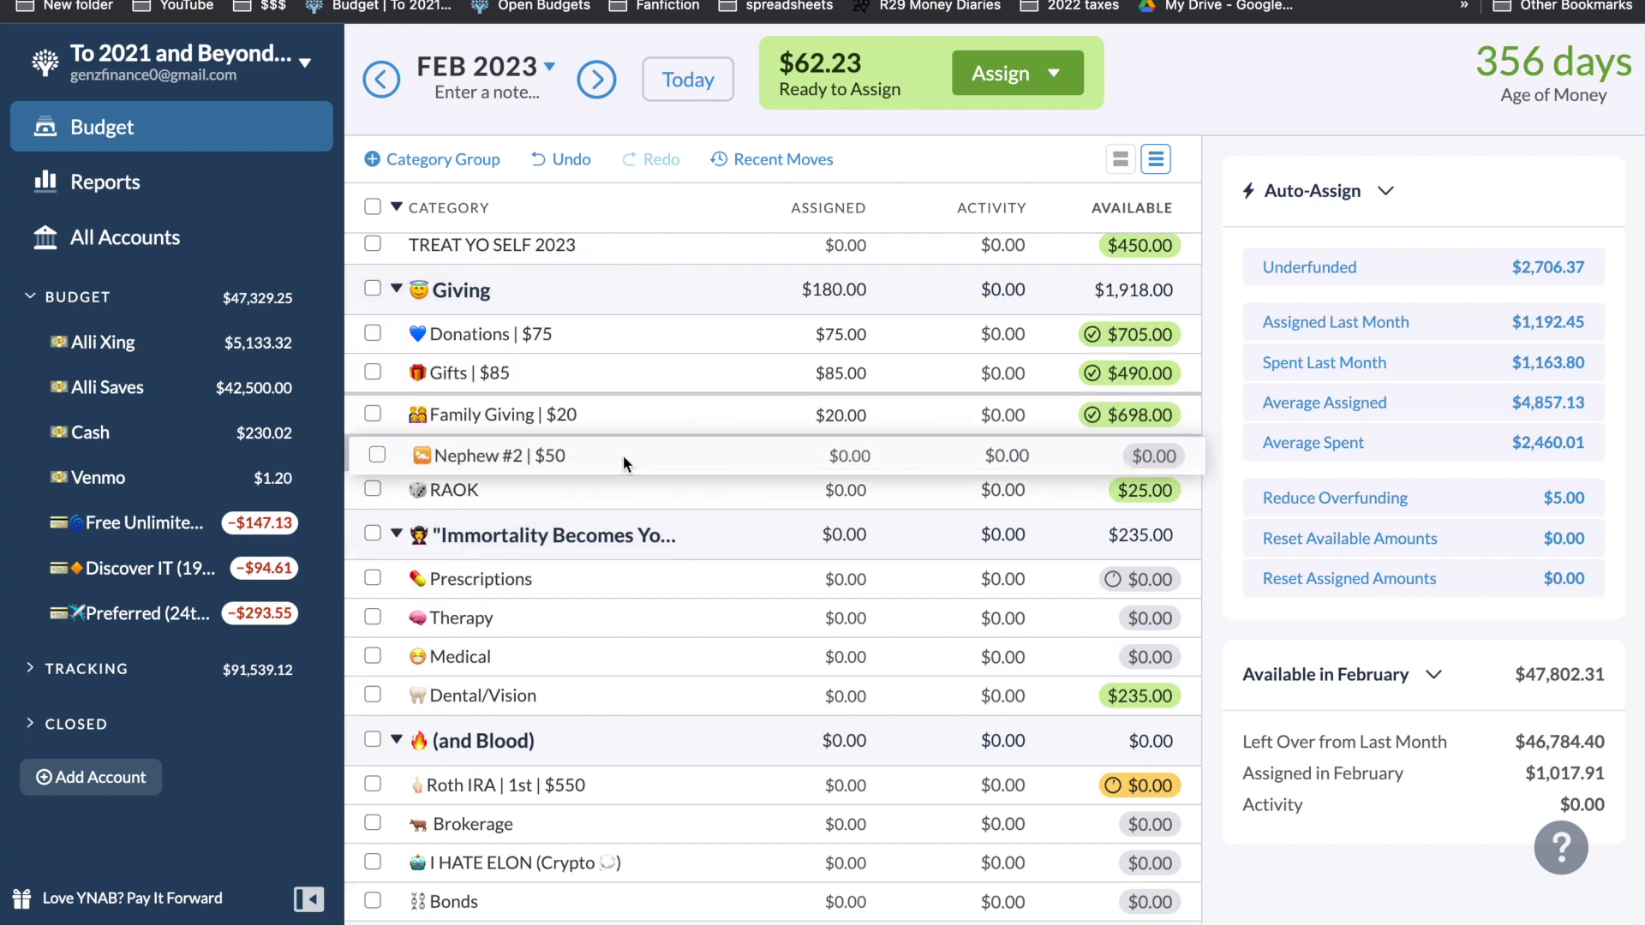
click(869, 459)
- Return to January 2023 and assign $50 to the Nephew #2 category
click(382, 79)
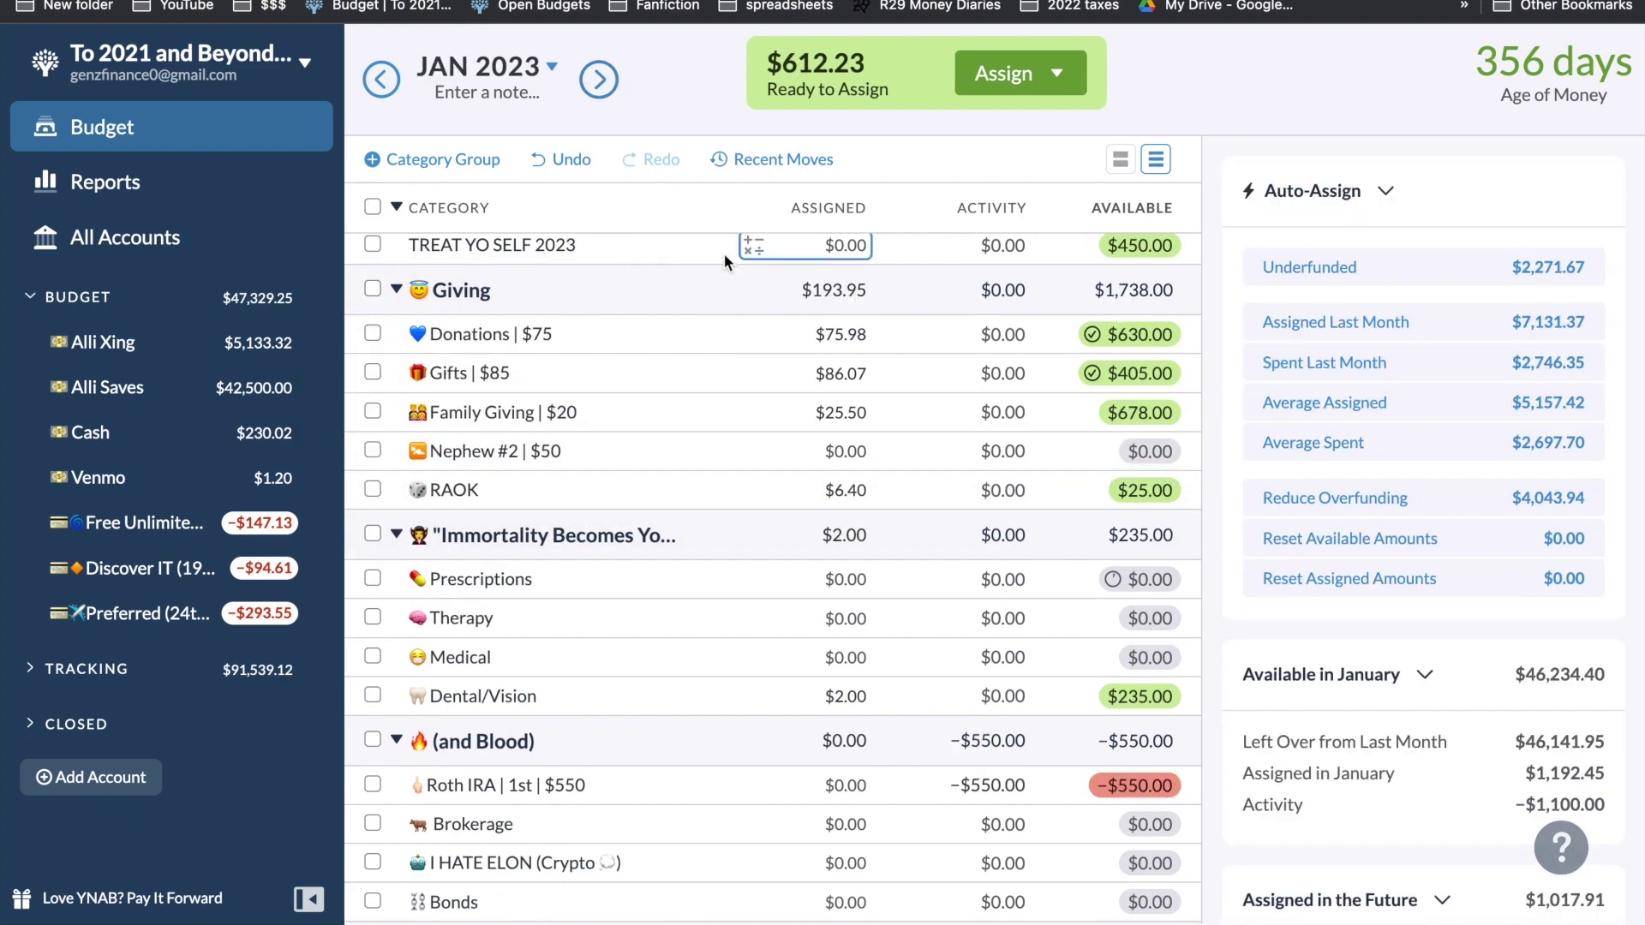
click(841, 452)
text(50)
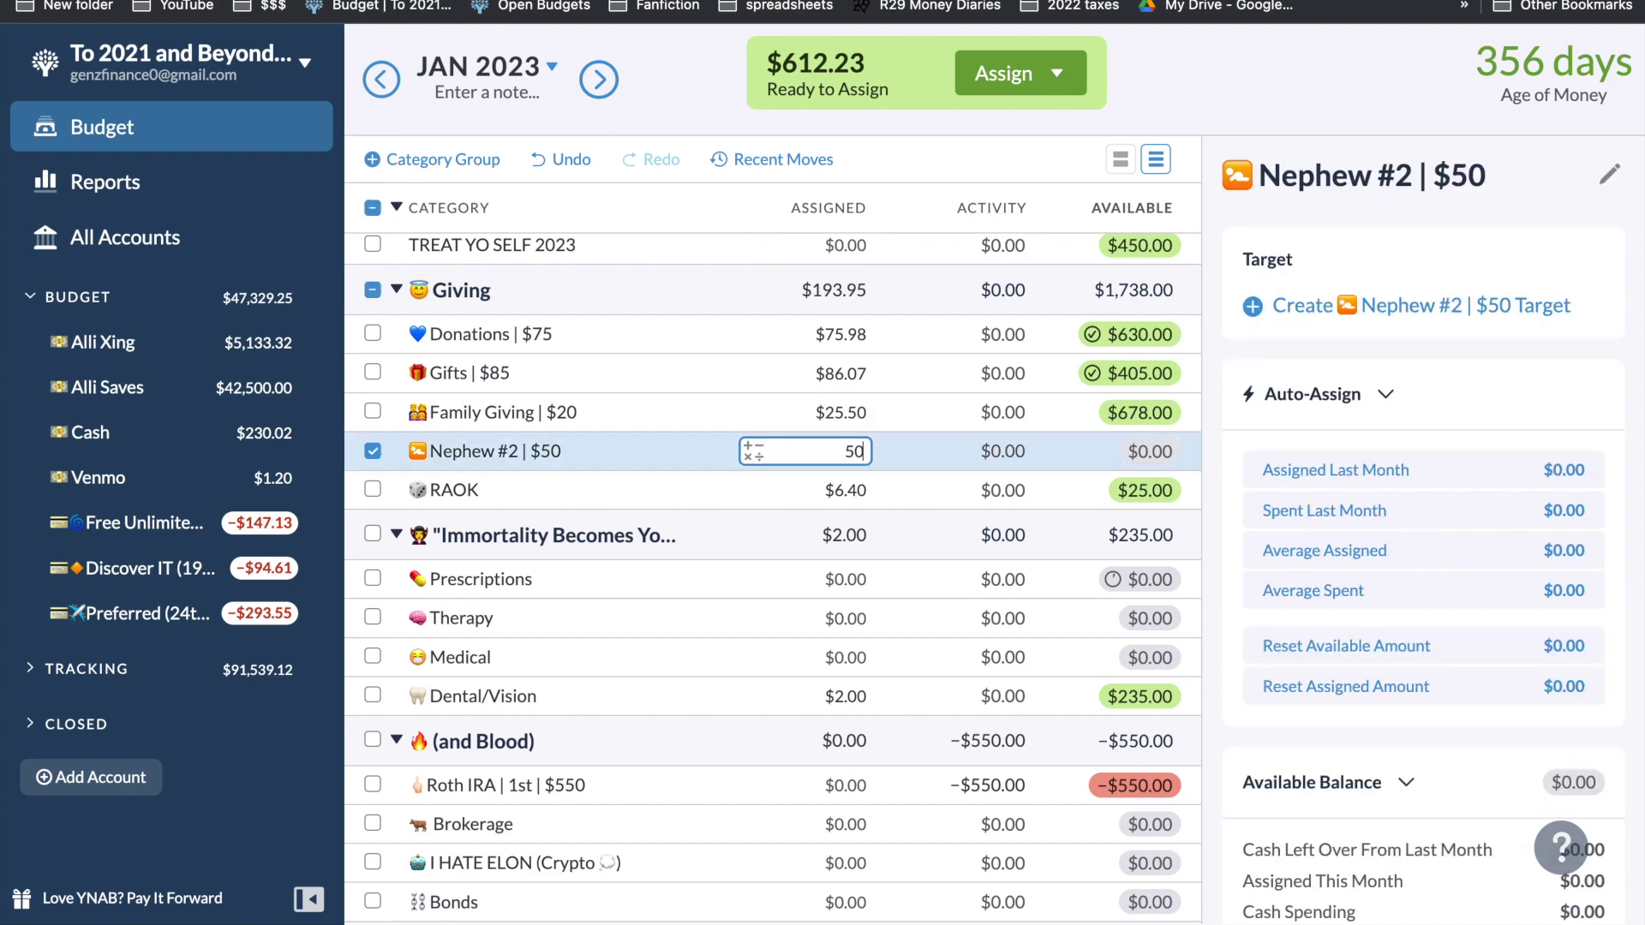
key(Return)
- Assign $550 to the Roth IRA category in January 2023 to cover its overspending
scroll(661, 540, down, 1)
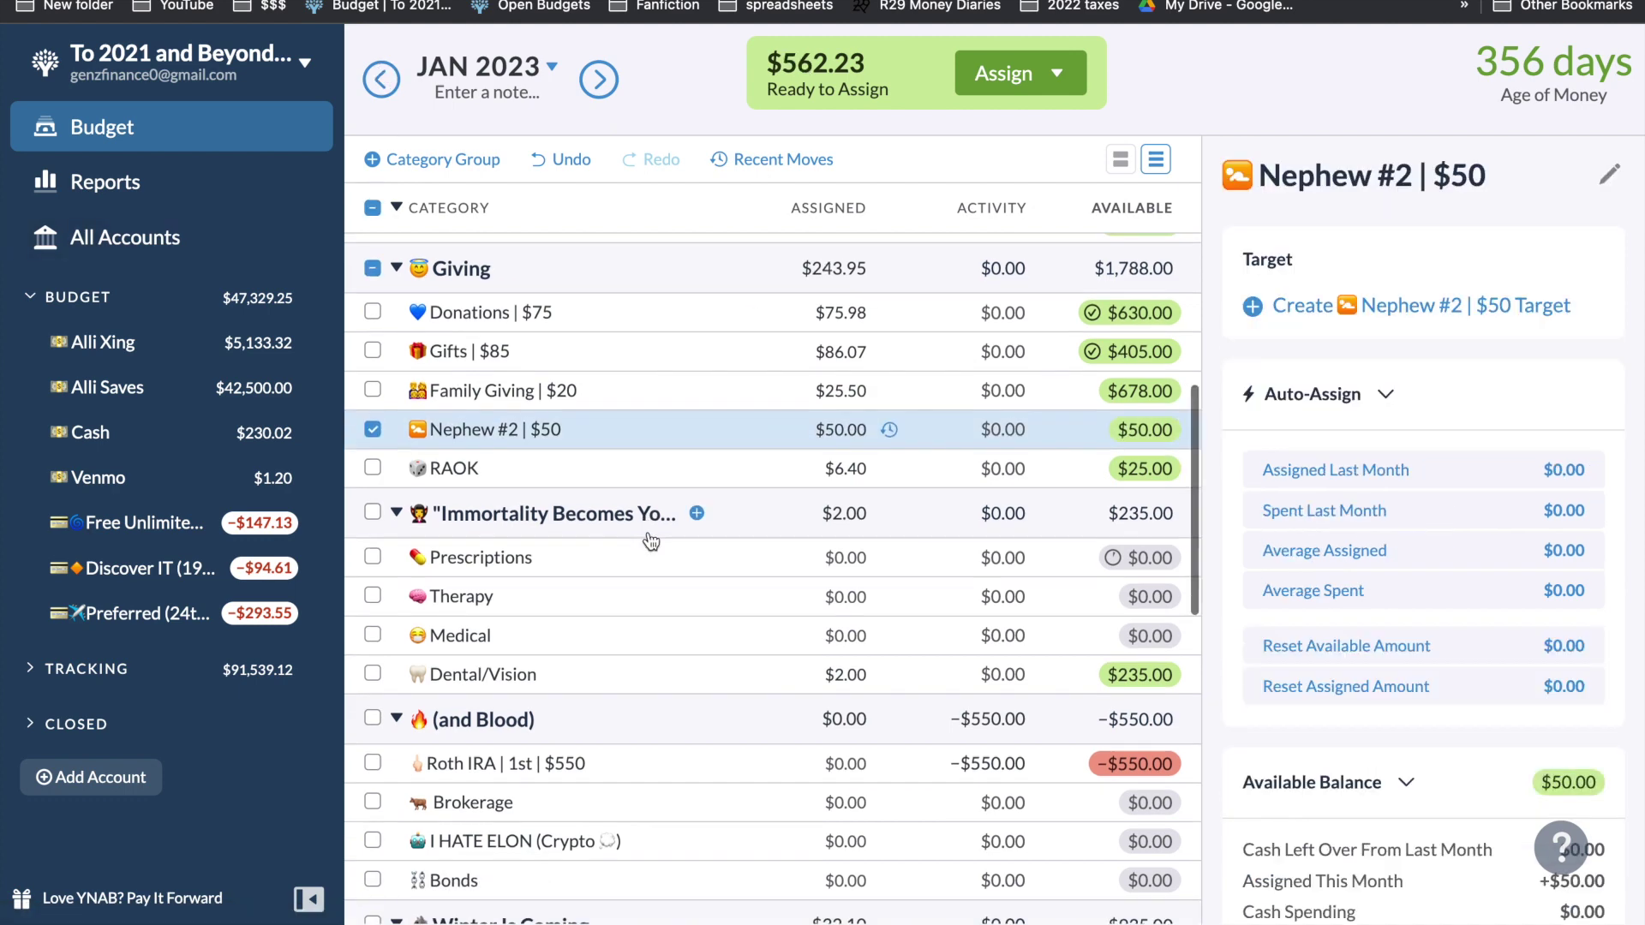
click(859, 730)
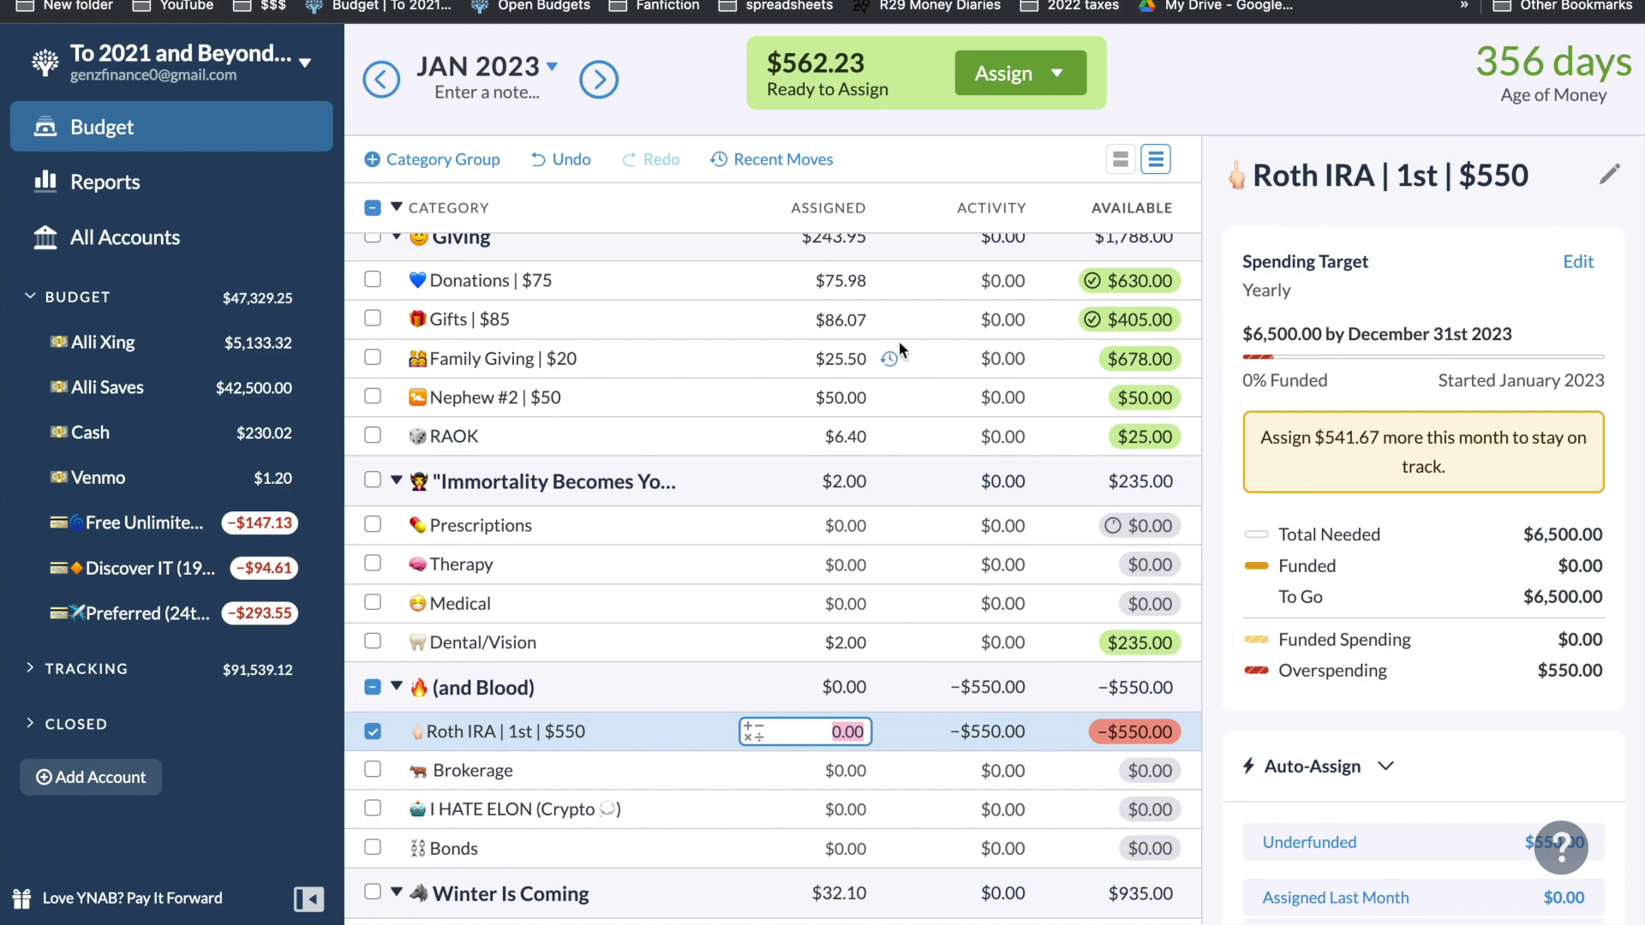
text(550)
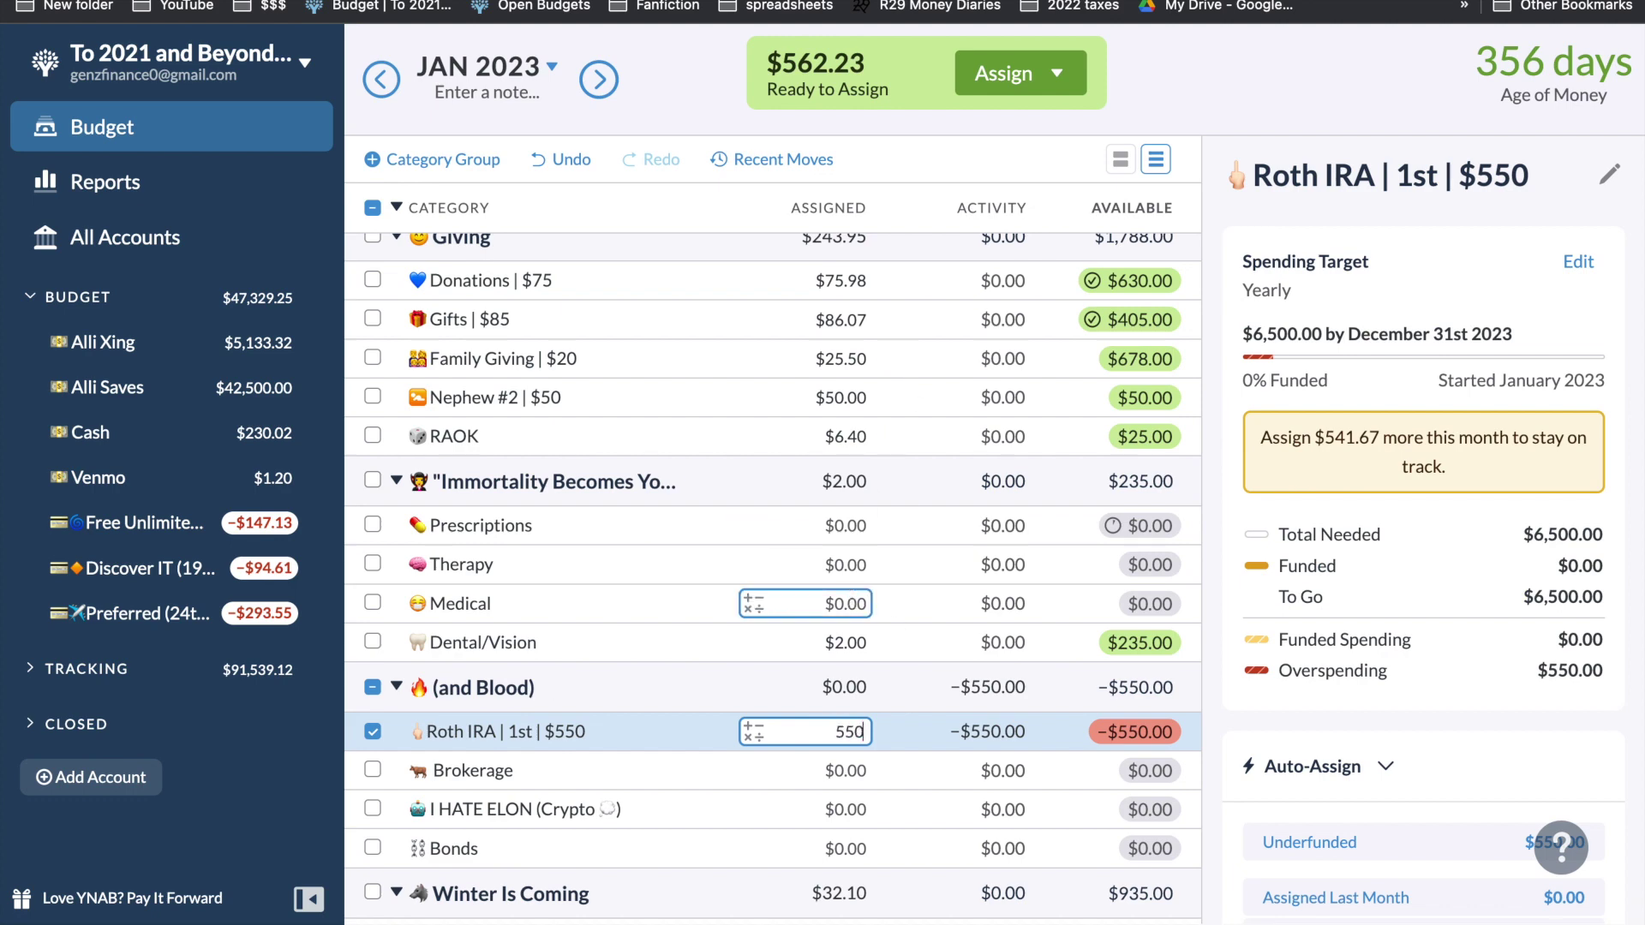
key(Return)
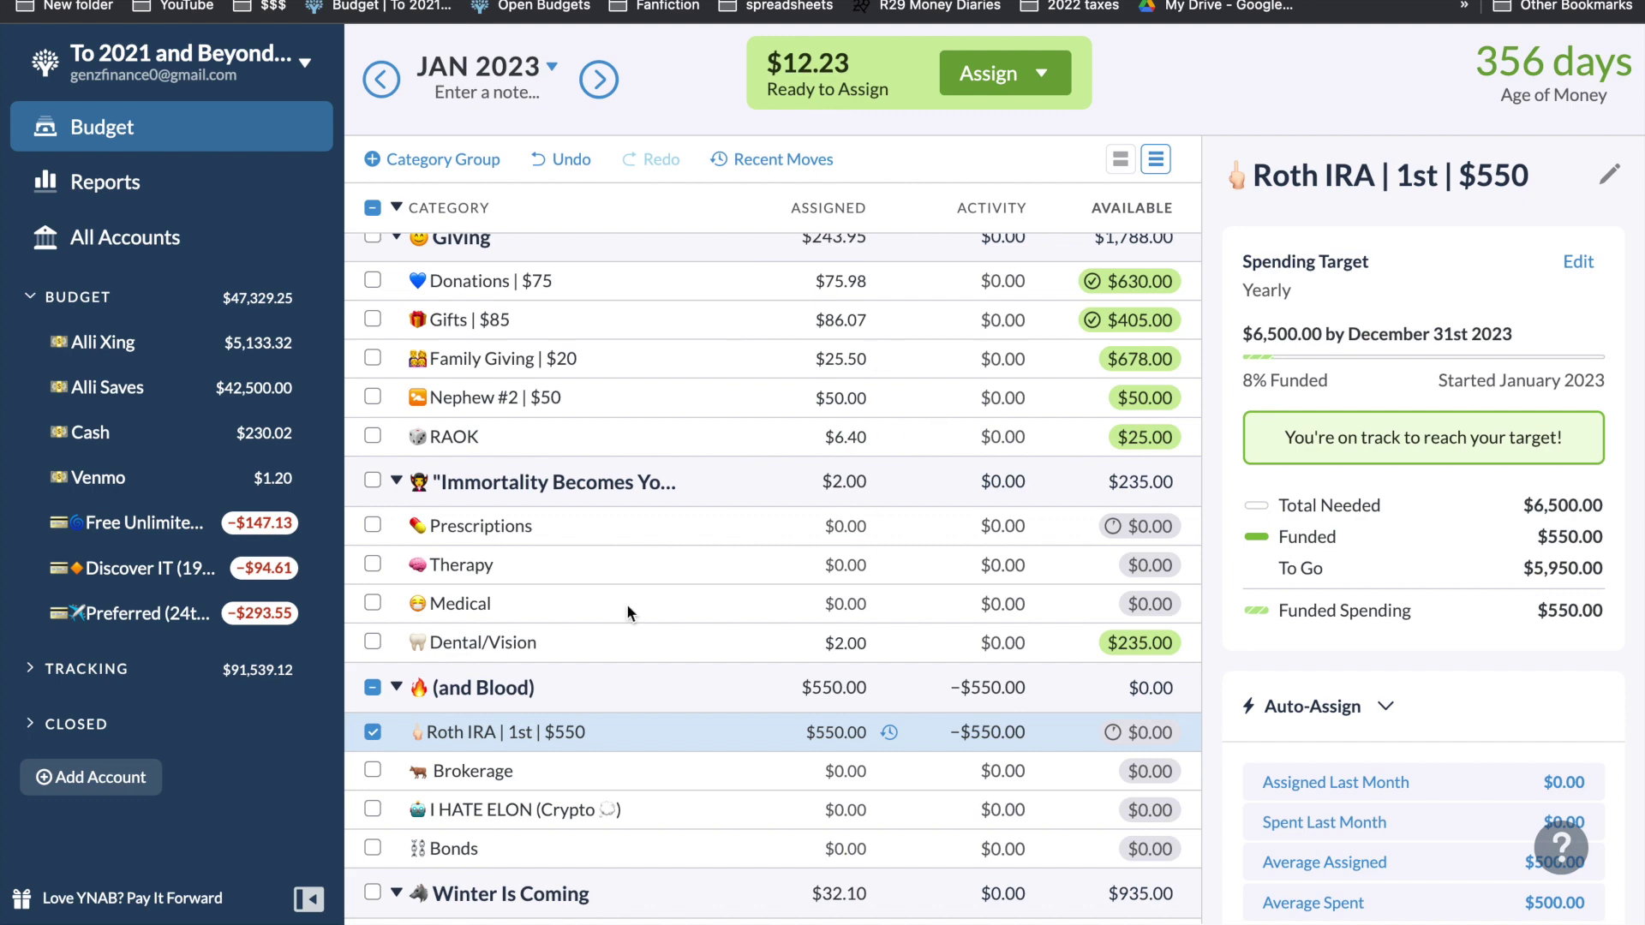
click(373, 732)
- Add $10 to the January amount assigned to the Dental/Vision category
scroll(665, 696, down, 4)
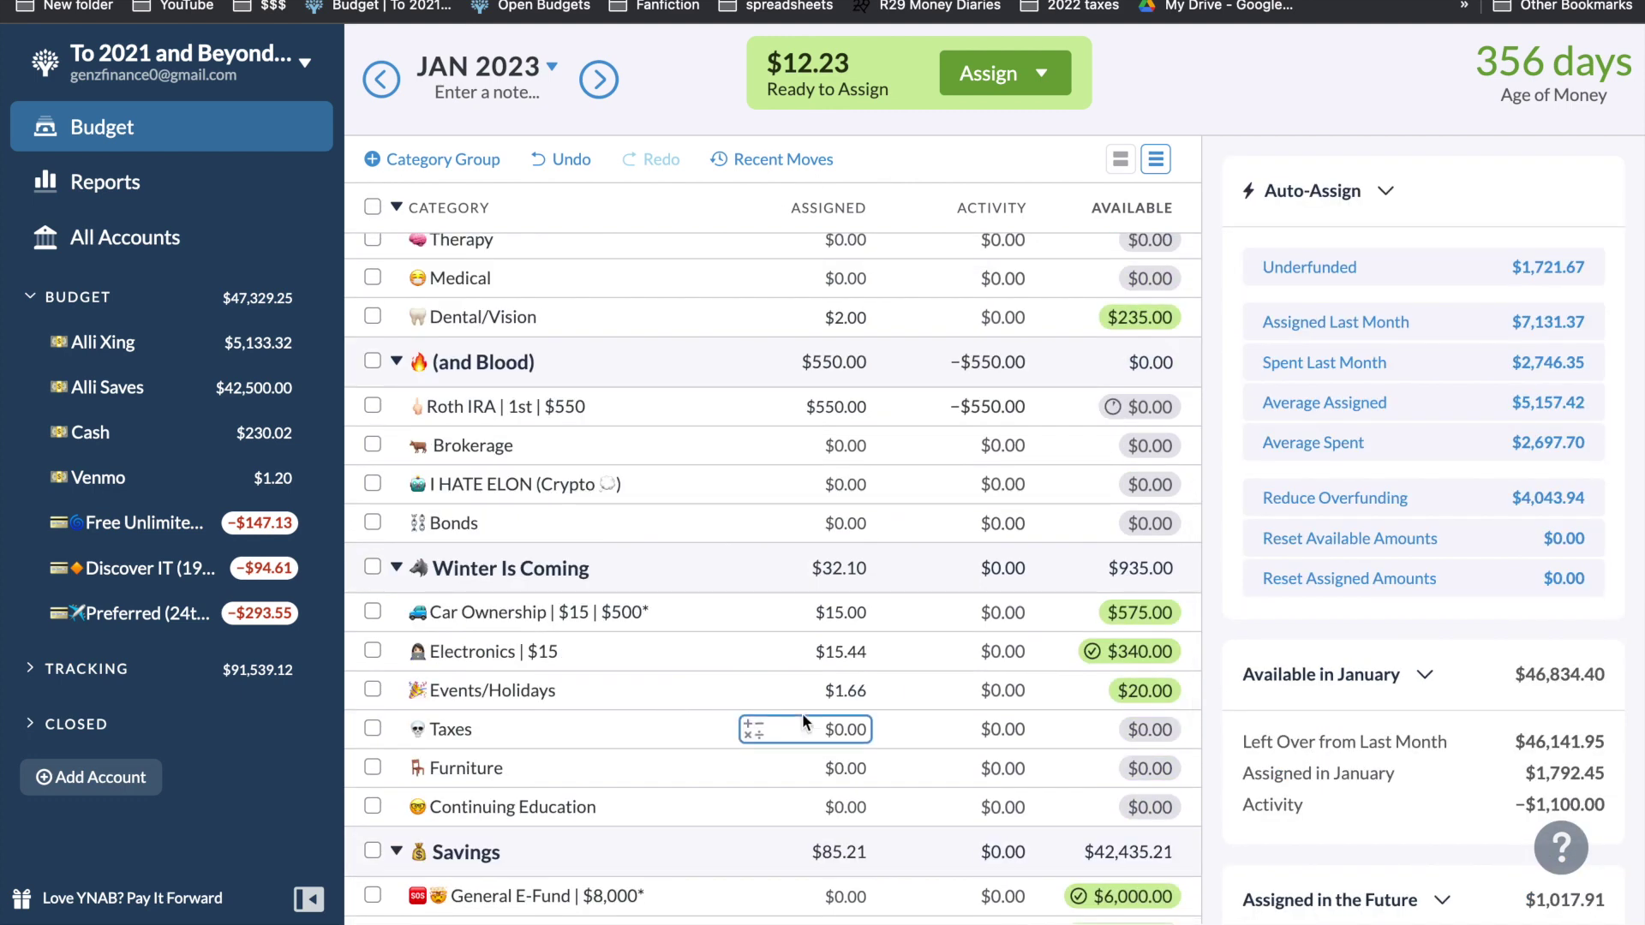
scroll(802, 713, down, 4)
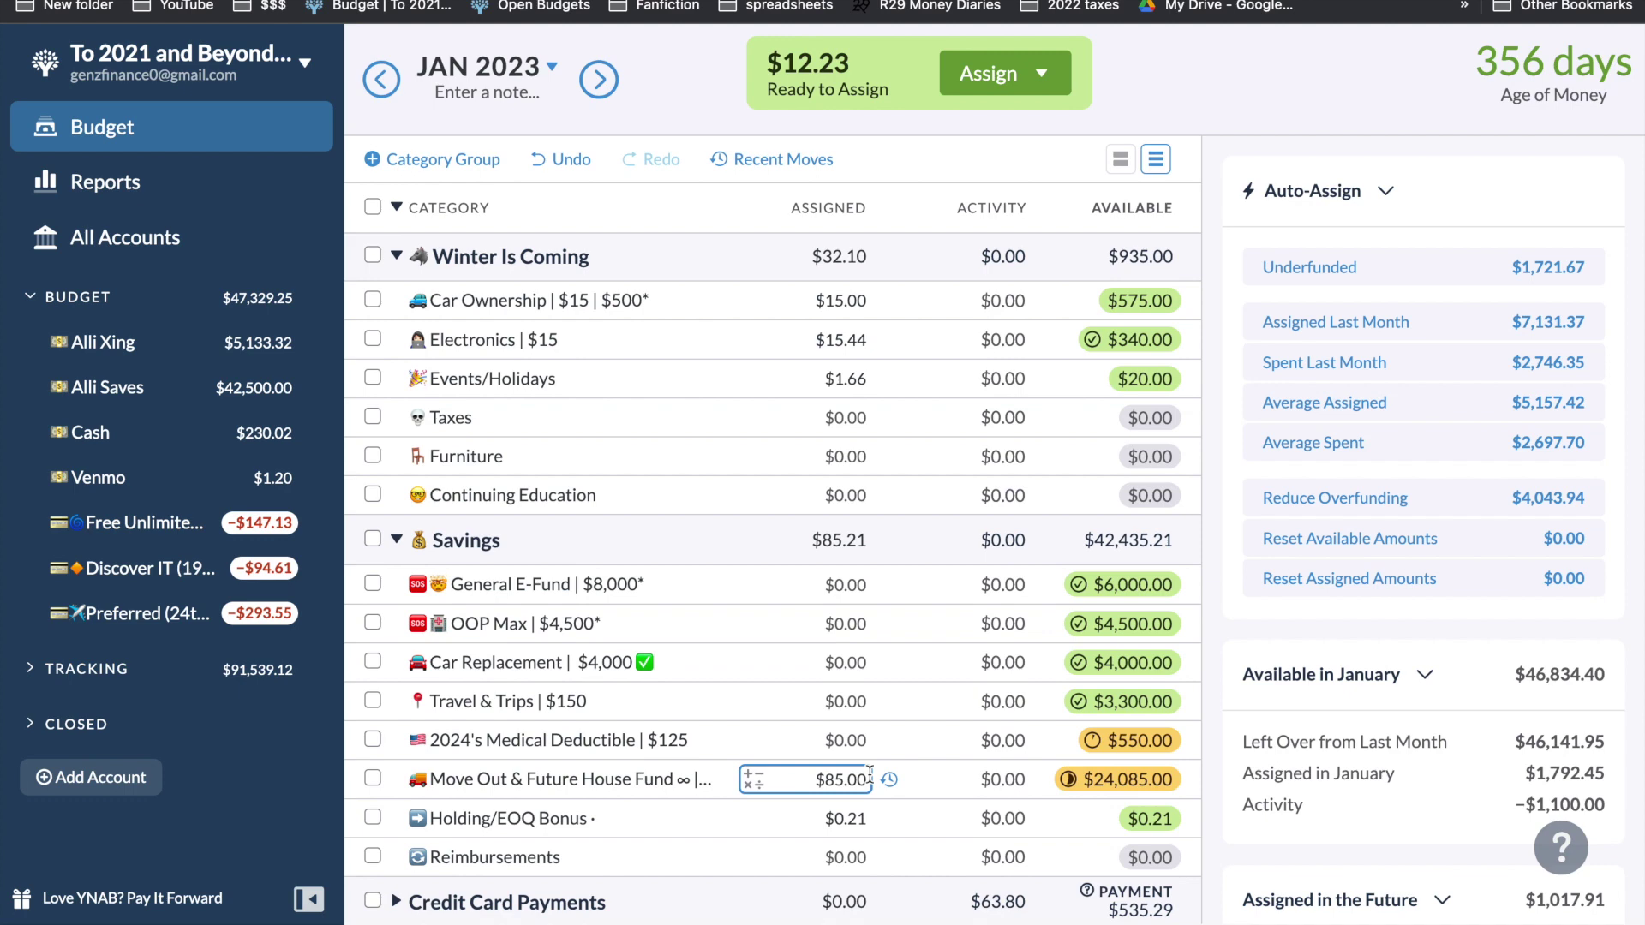
scroll(865, 685, up, 3)
click(848, 614)
scroll(858, 705, up, 3)
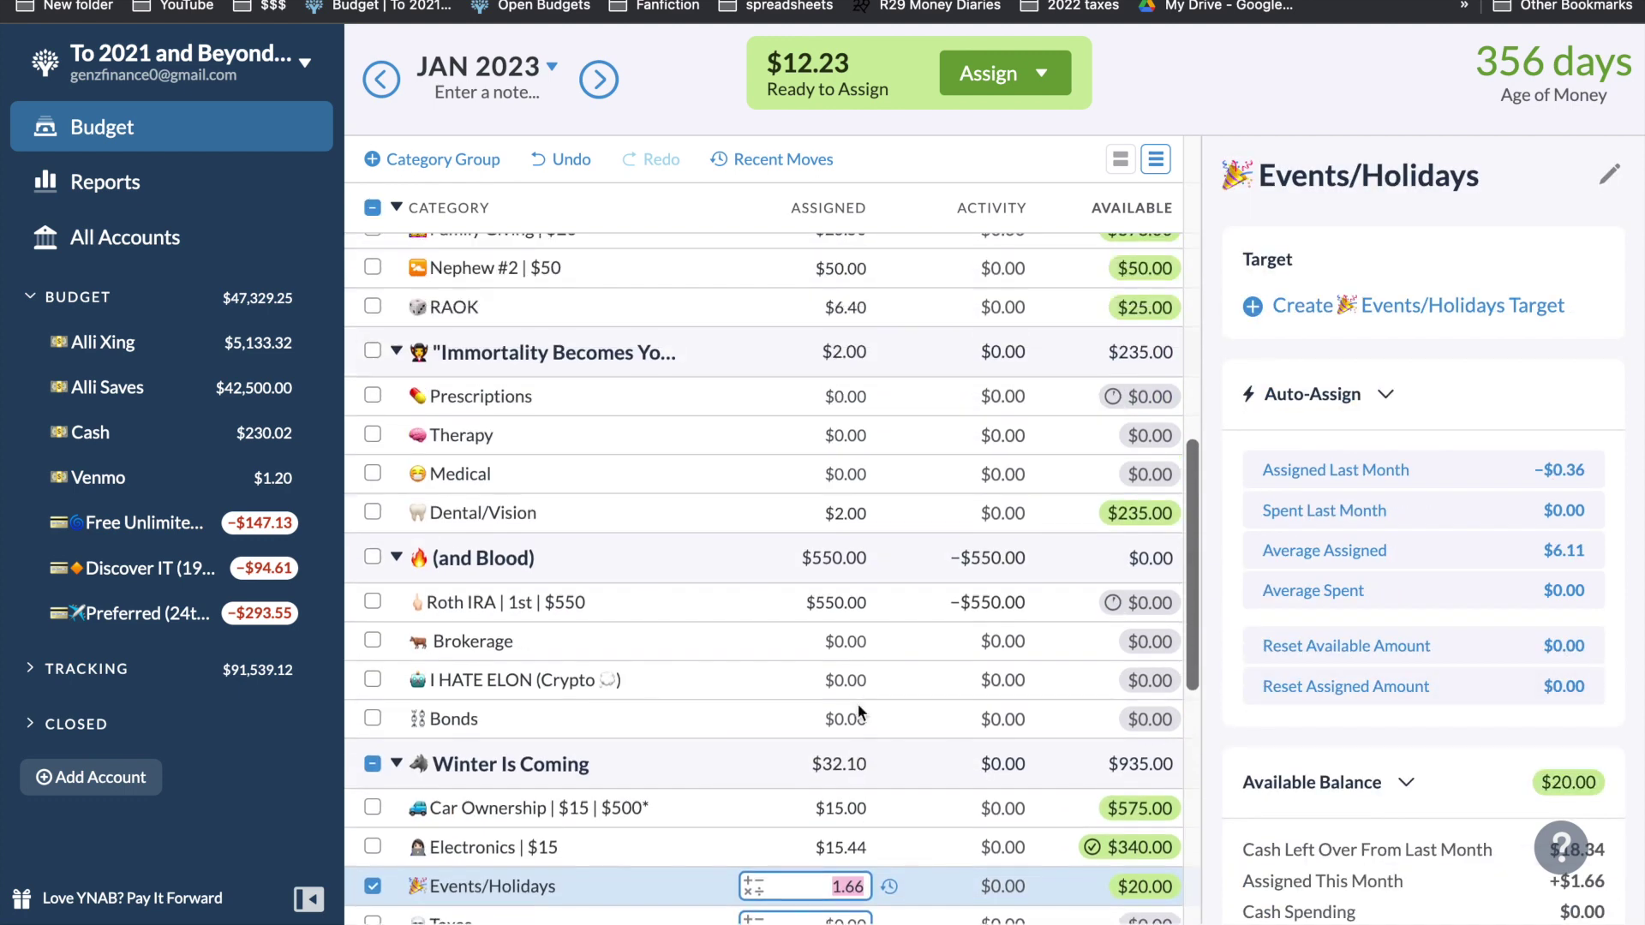
click(864, 514)
click(864, 514)
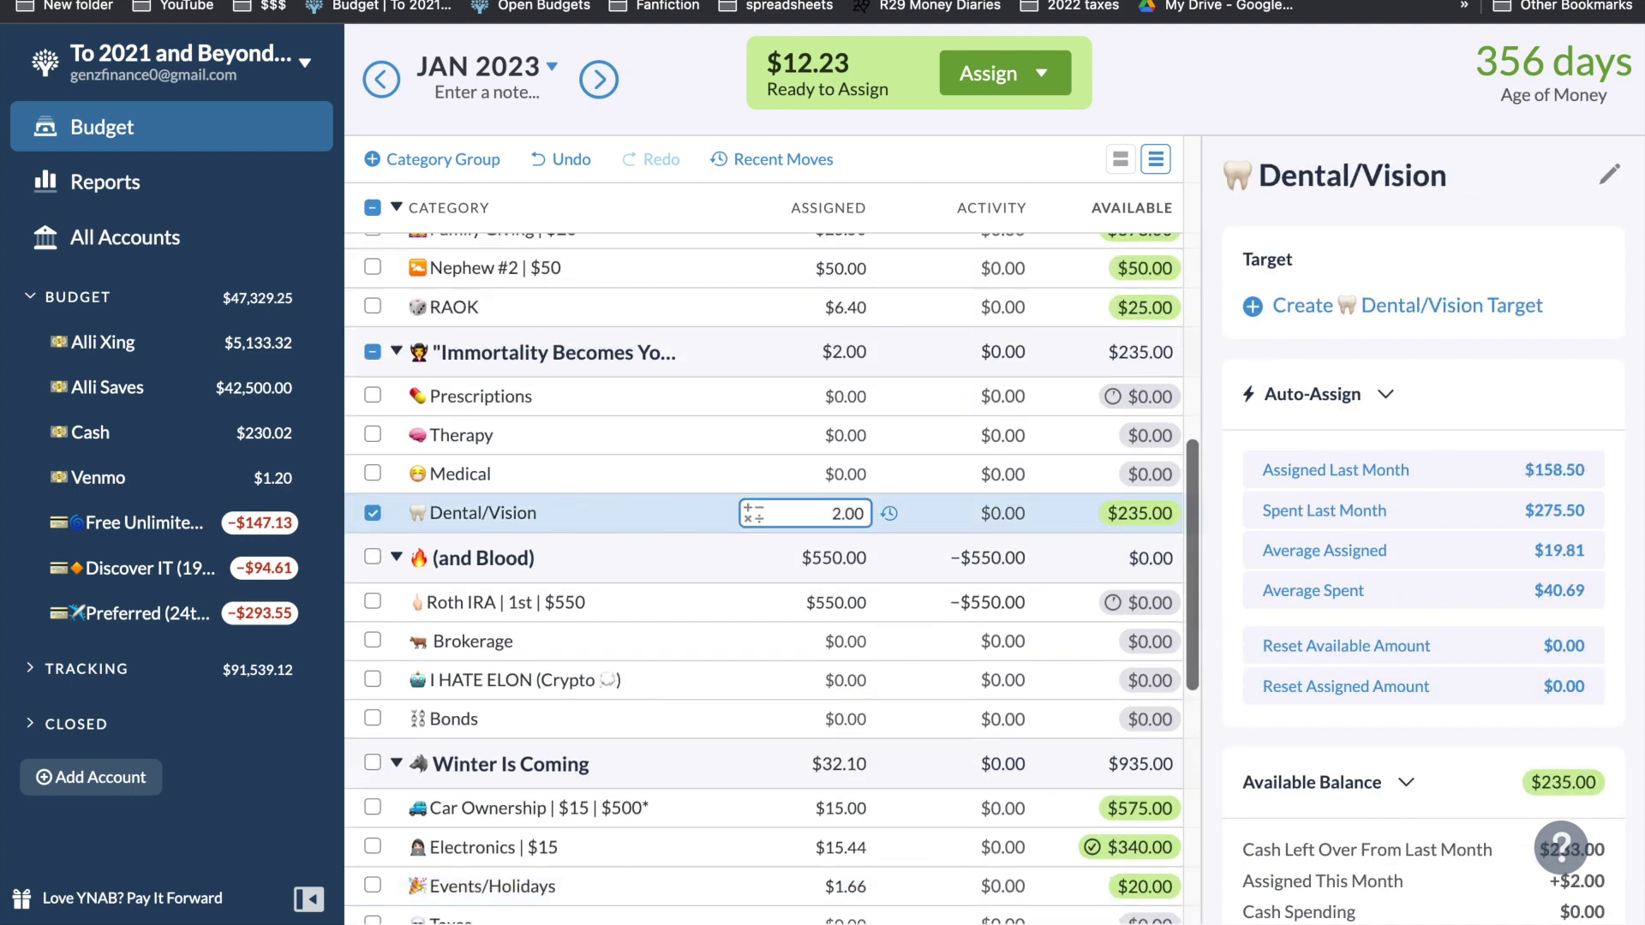
text(+)
text(10)
key(Return)
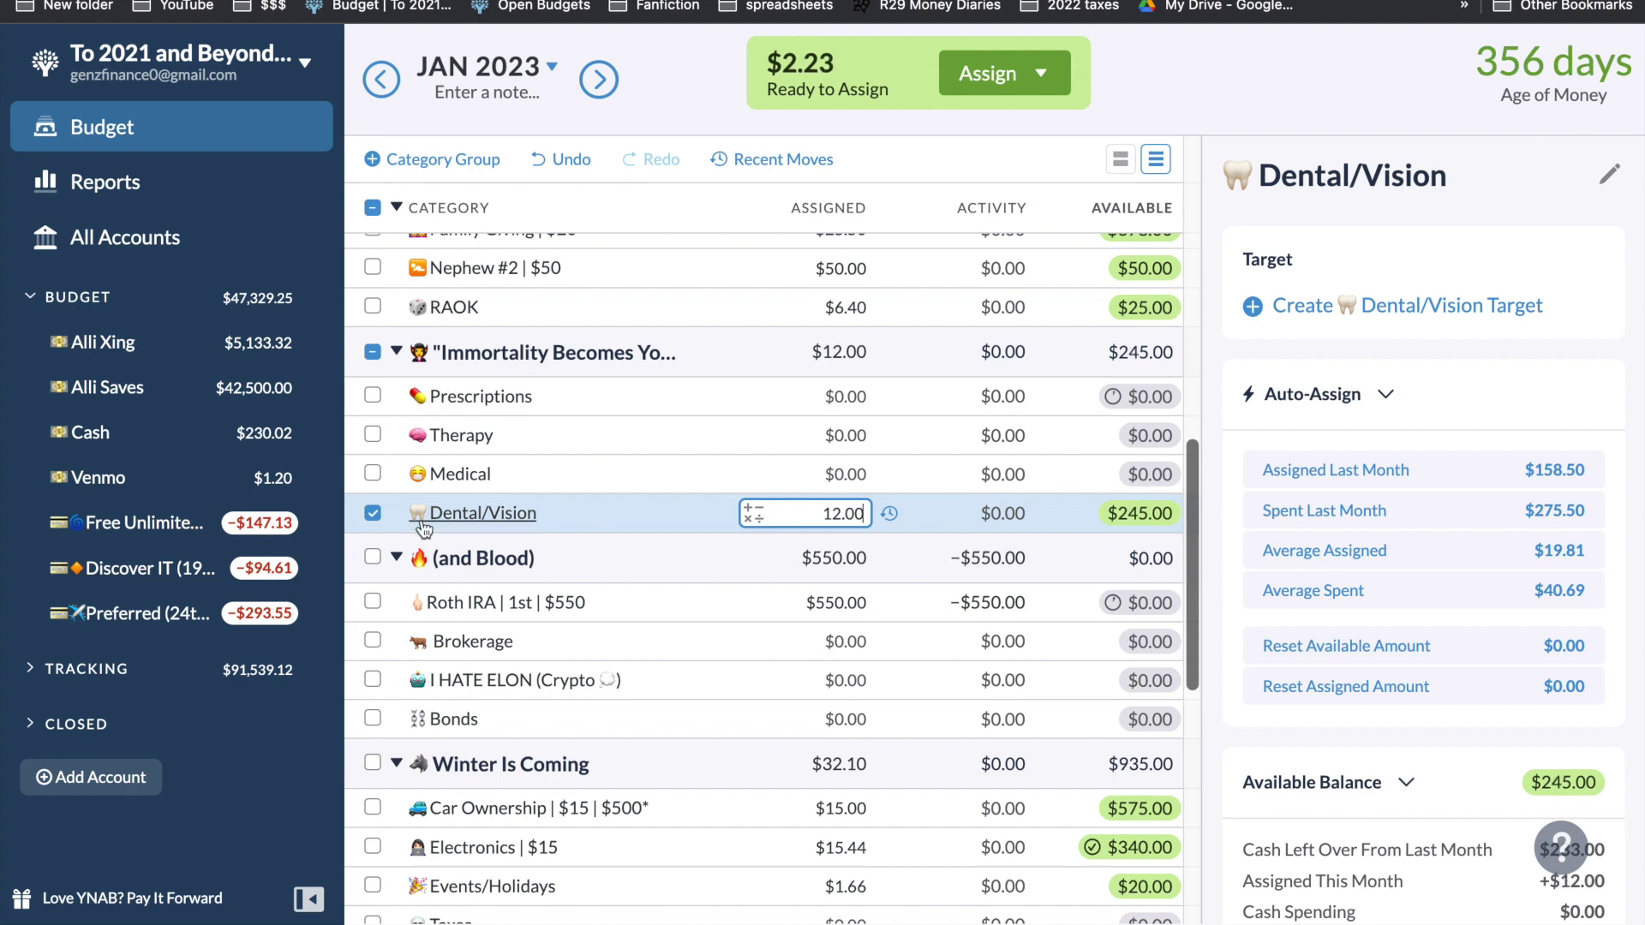
click(370, 514)
- Add the remaining $2.23 to the January amount assigned to Holding/EOQ Bonus in the Savings group
scroll(857, 617, down, 10)
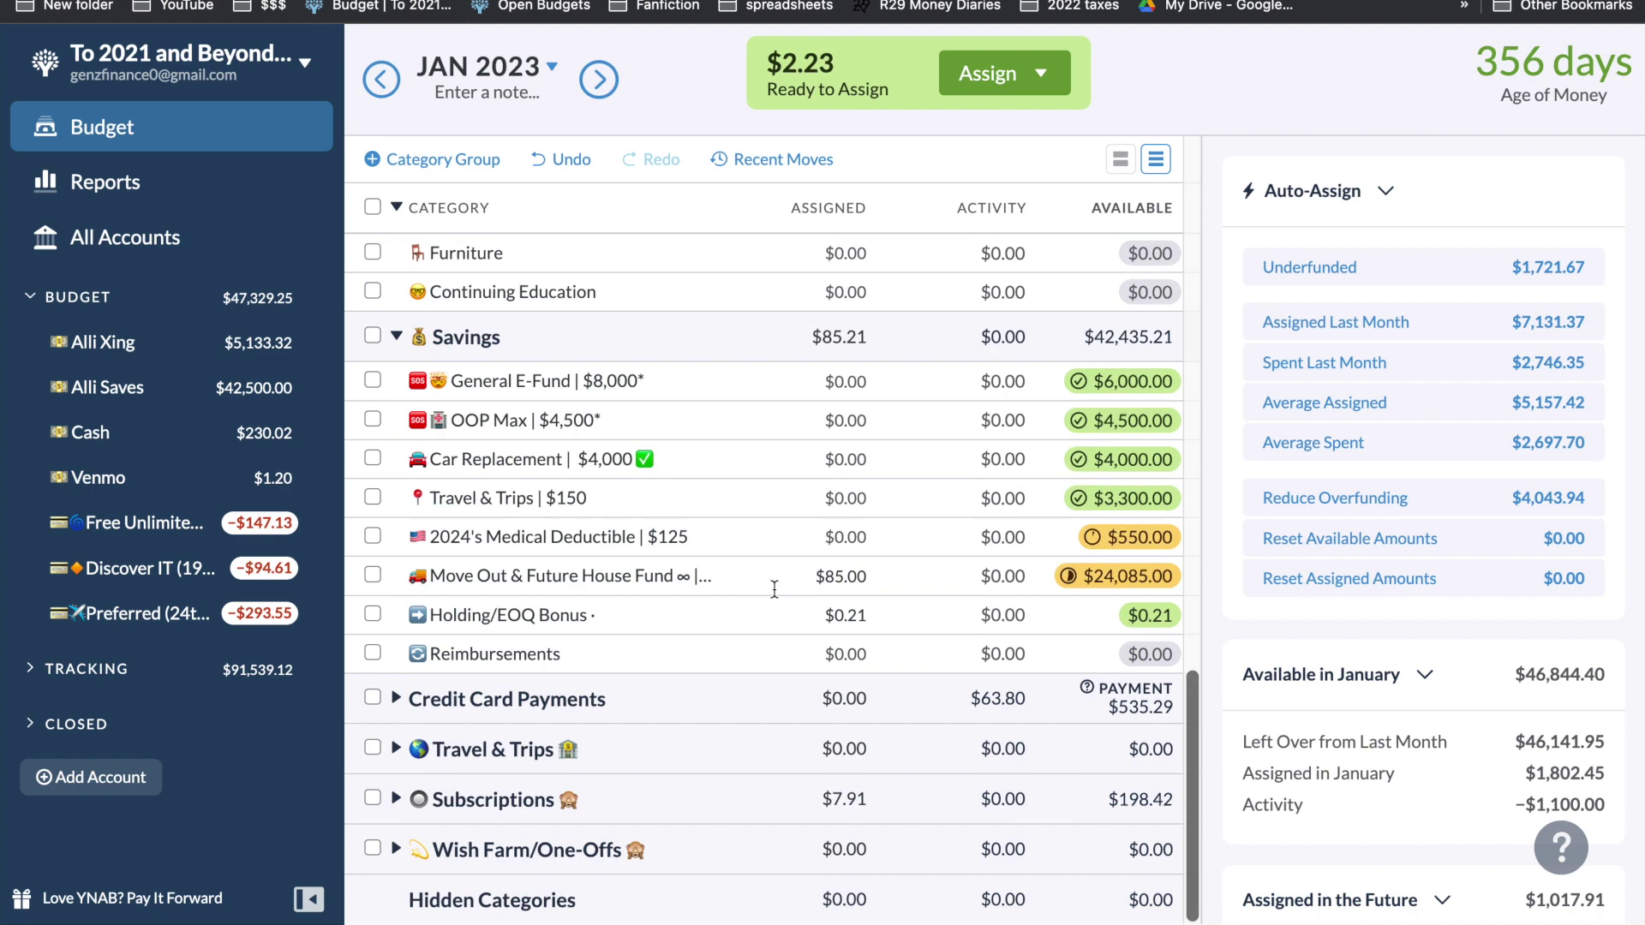
click(863, 619)
text(+2.23)
key(Return)
- Reduce the January amount assigned to Holding/EOQ Bonus by $2
scroll(989, 527, up, 3)
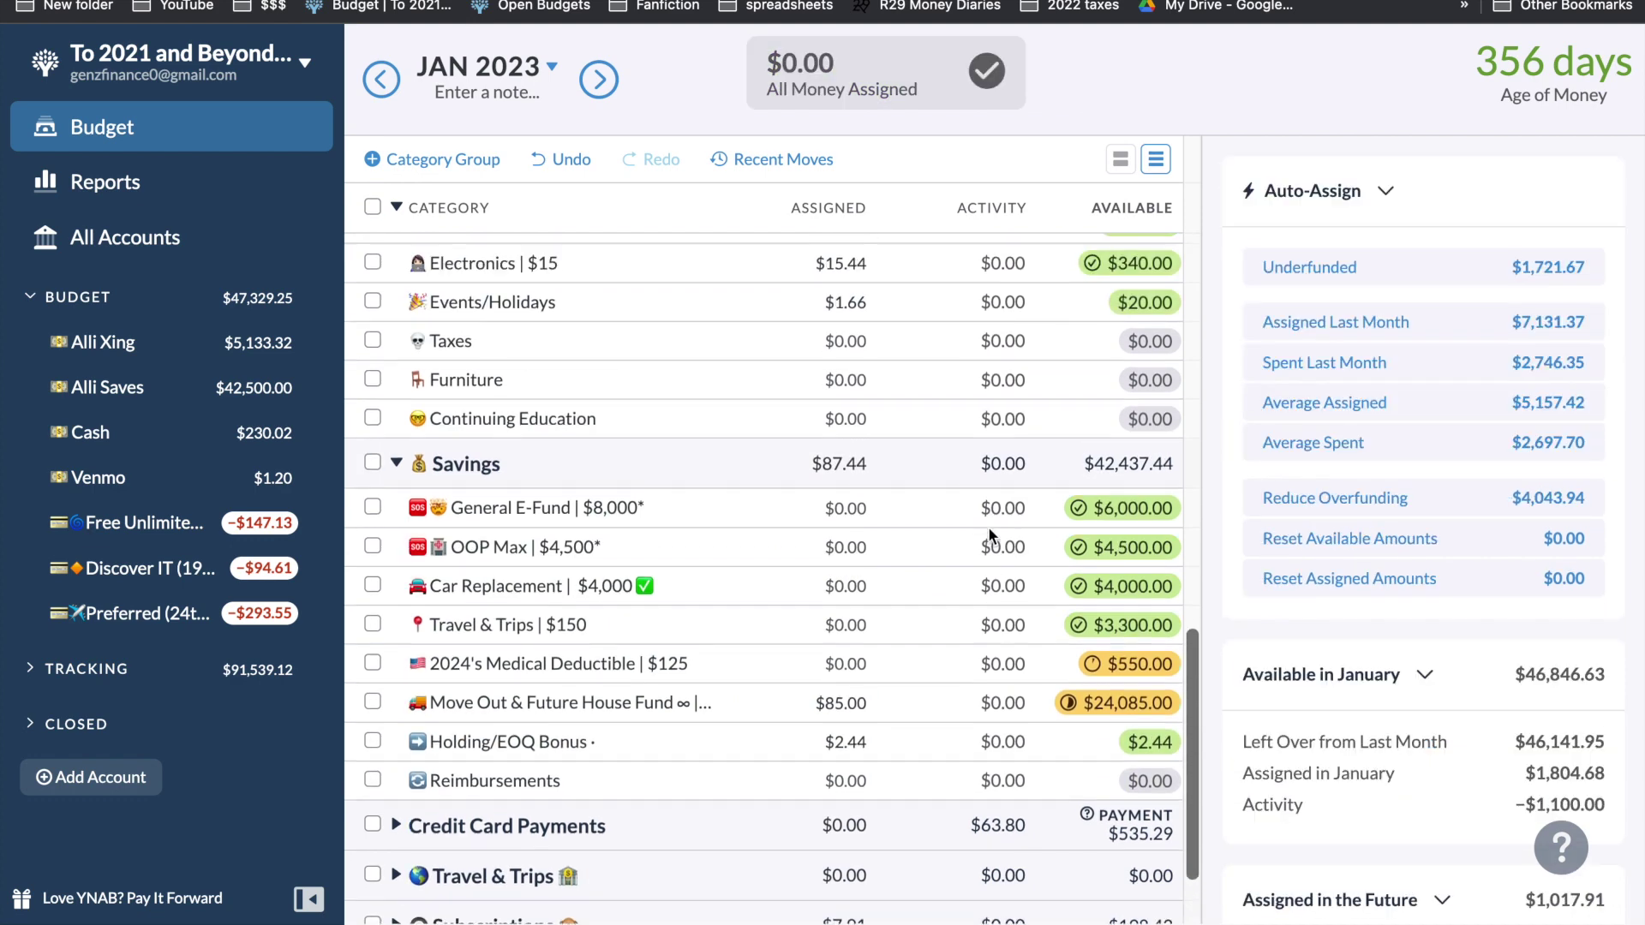
scroll(989, 526, up, 4)
scroll(1155, 423, up, 5)
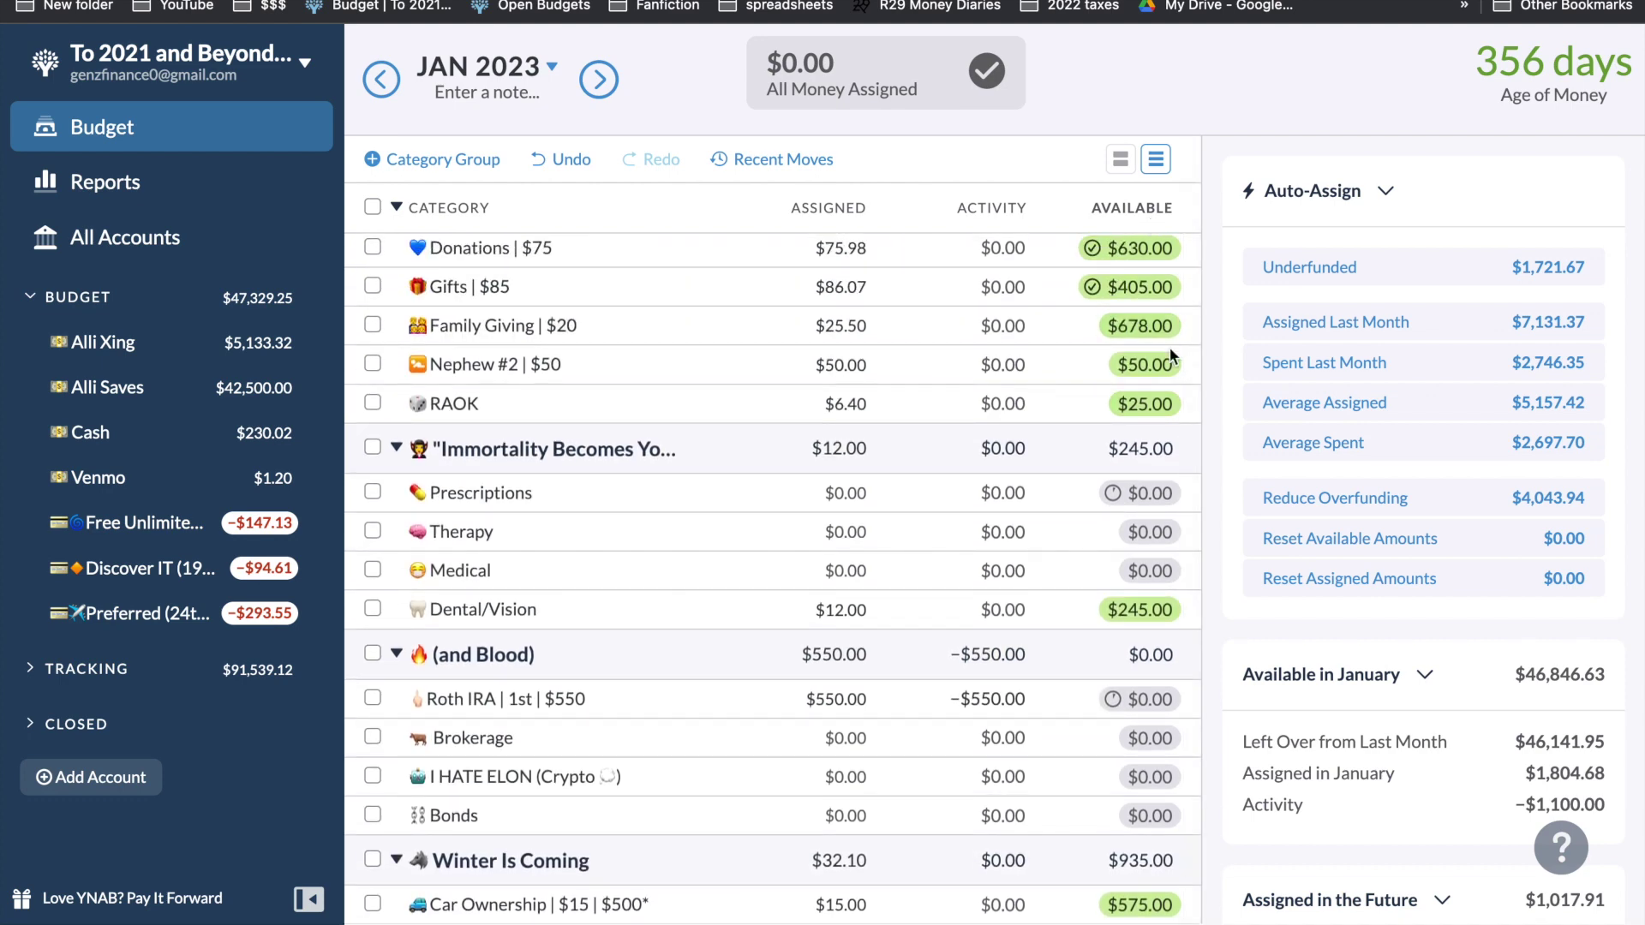
scroll(1170, 429, up, 1)
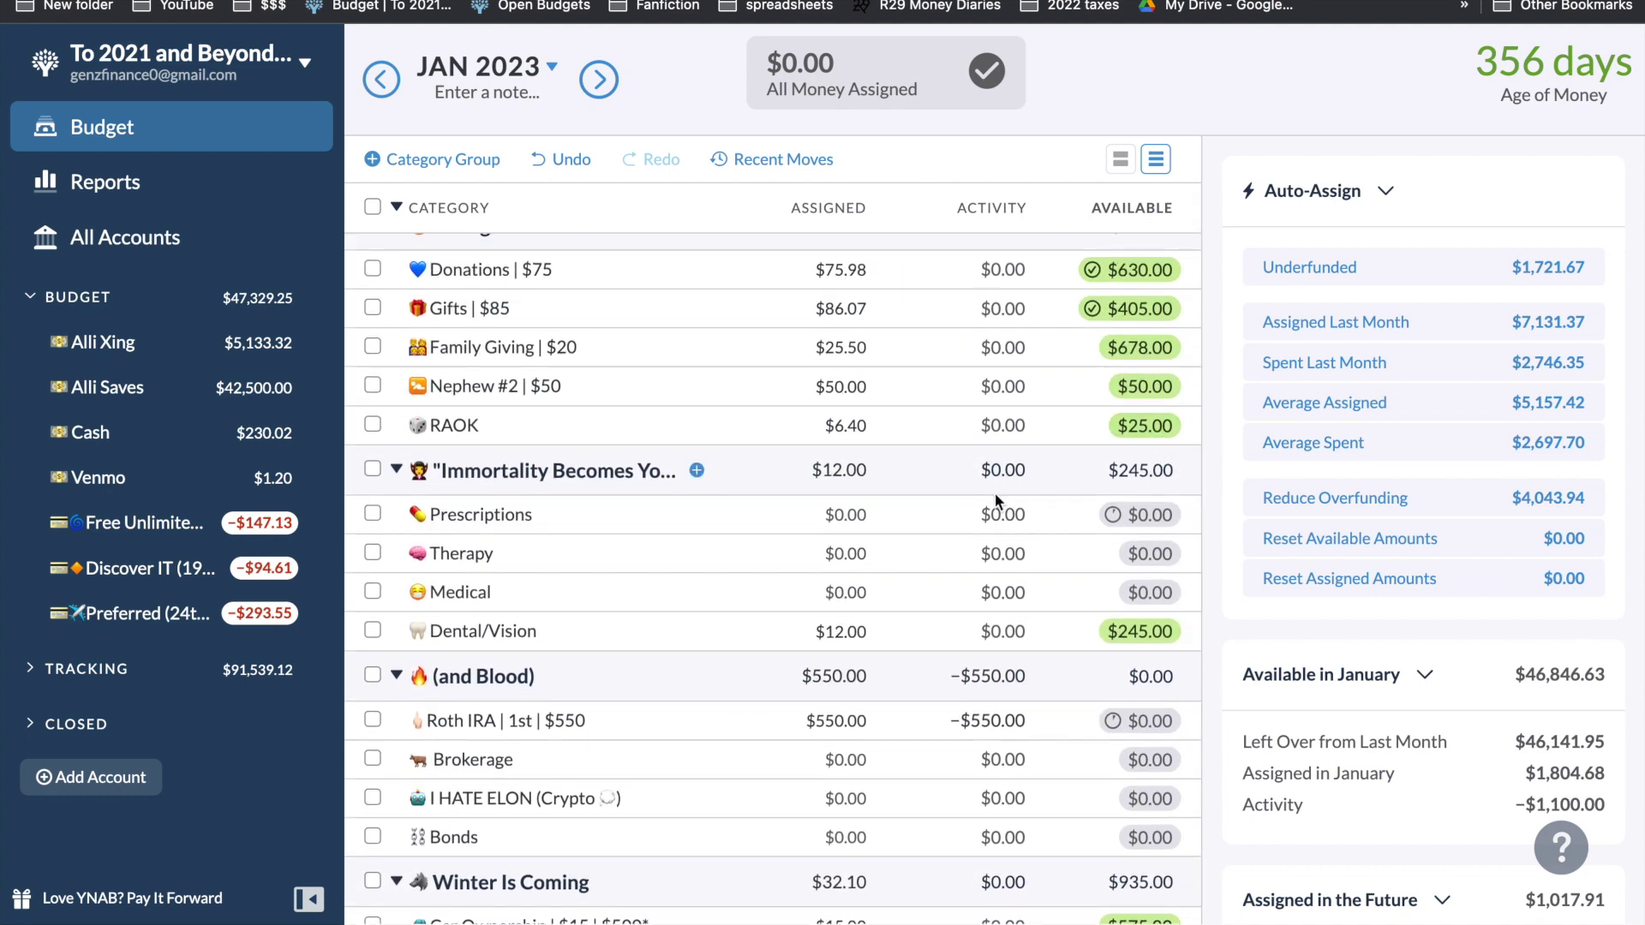
scroll(995, 492, down, 10)
click(810, 616)
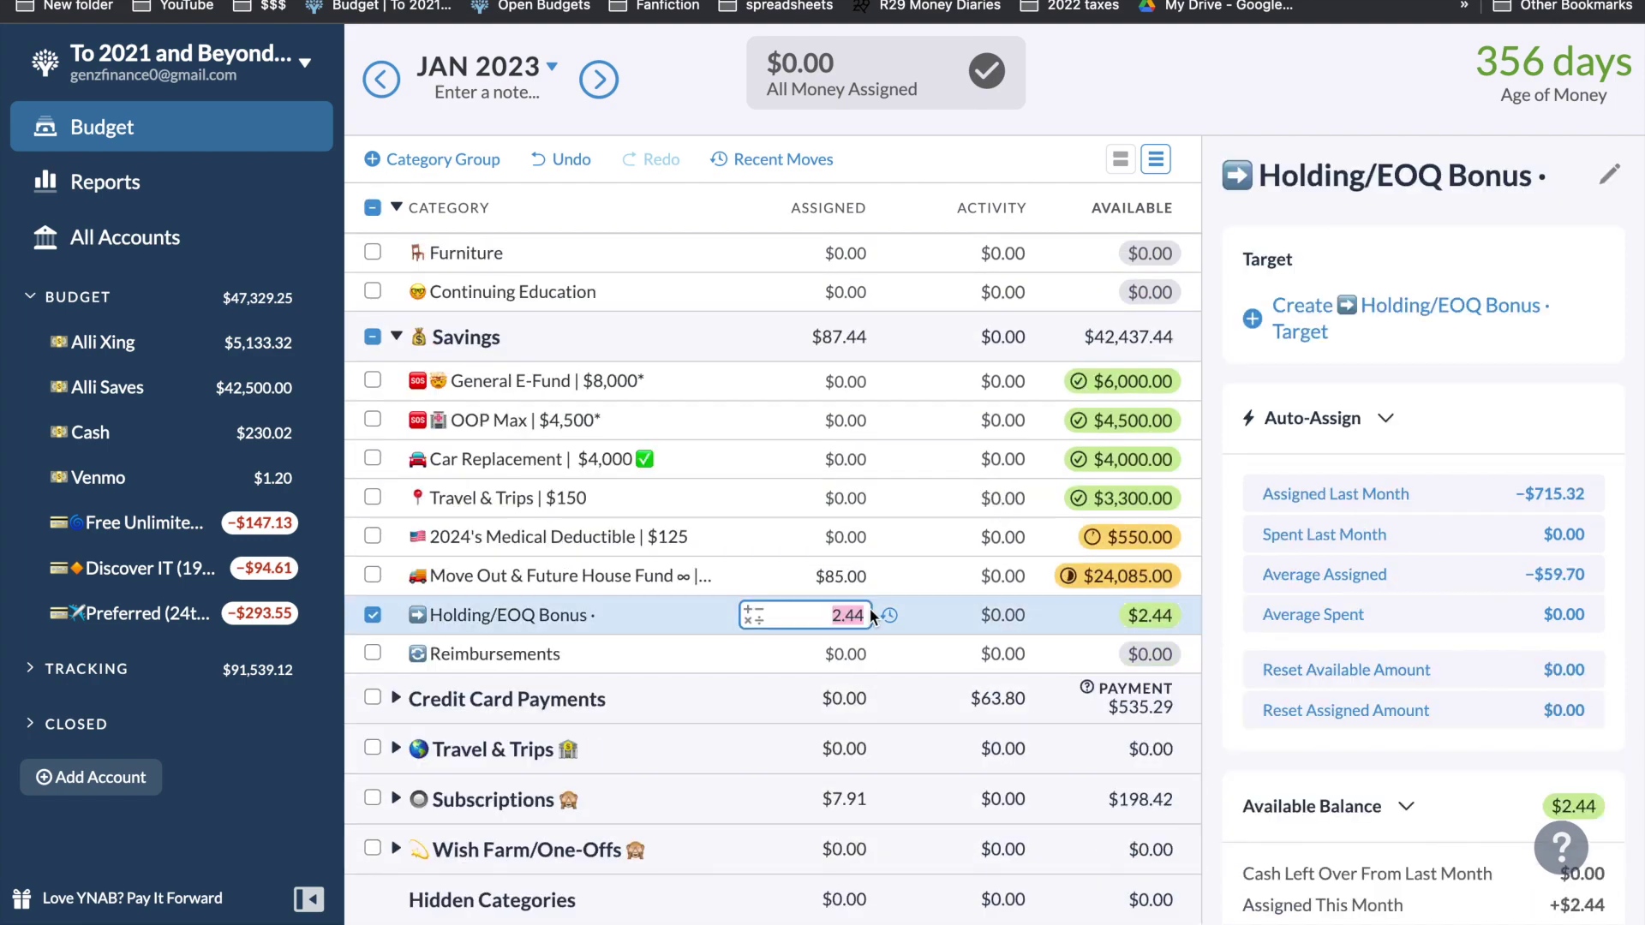
text(-2)
key(Return)
- Add $2 to the January amount assigned to Family Giving in the Giving group and clear the category selection
scroll(908, 621, up, 5)
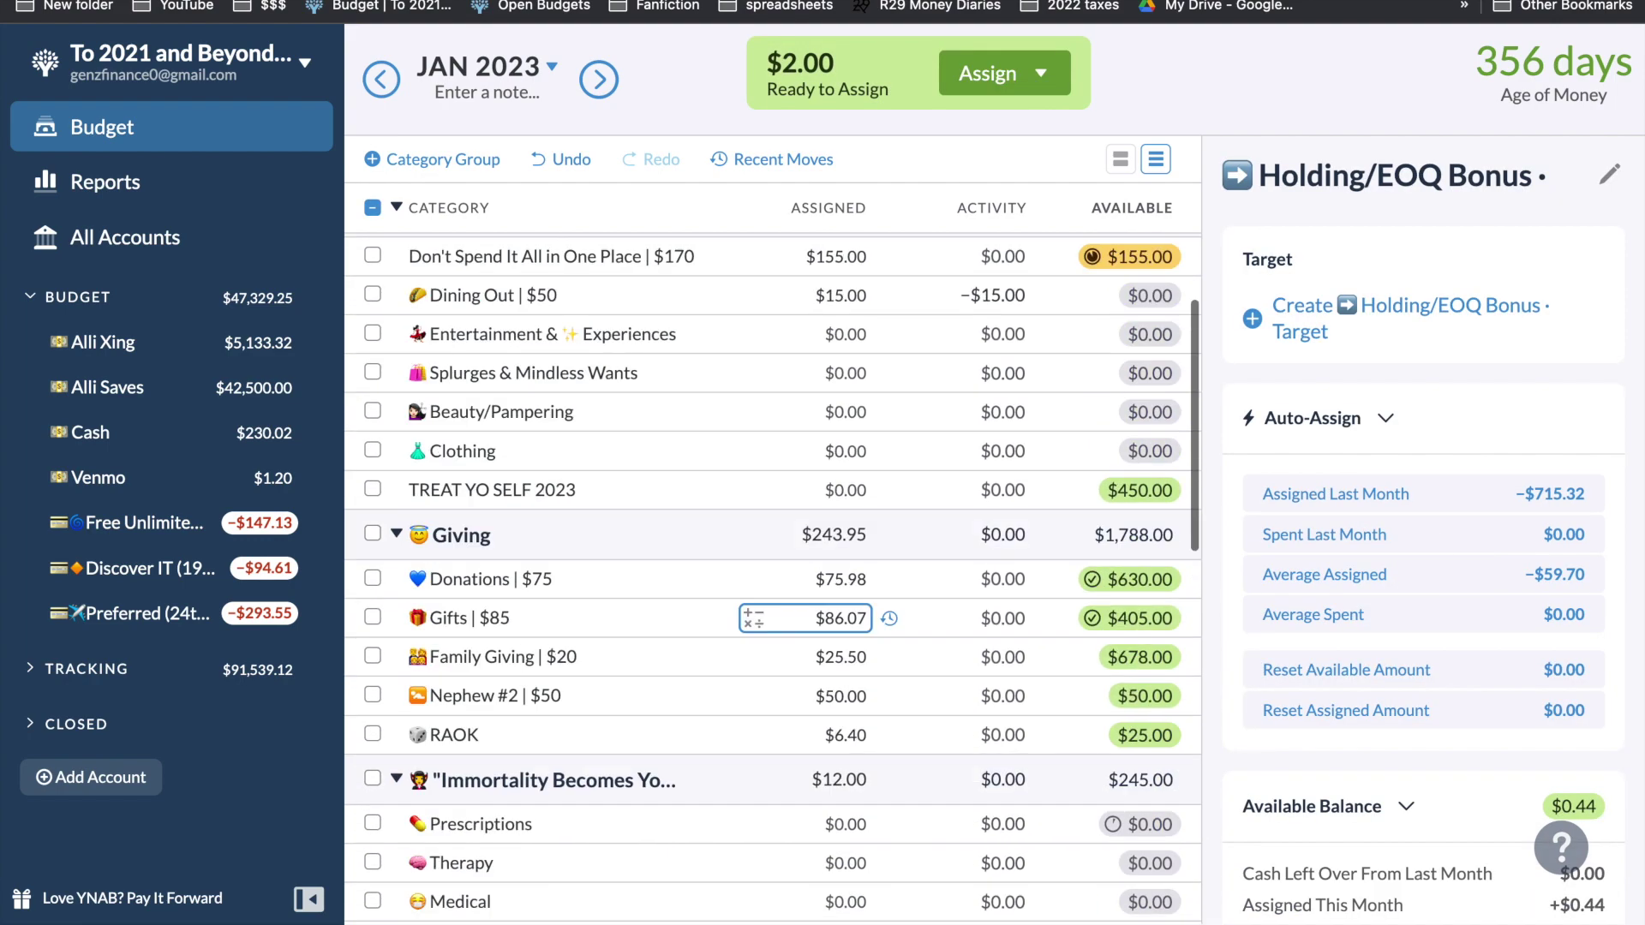
scroll(907, 620, down, 3)
scroll(907, 621, up, 10)
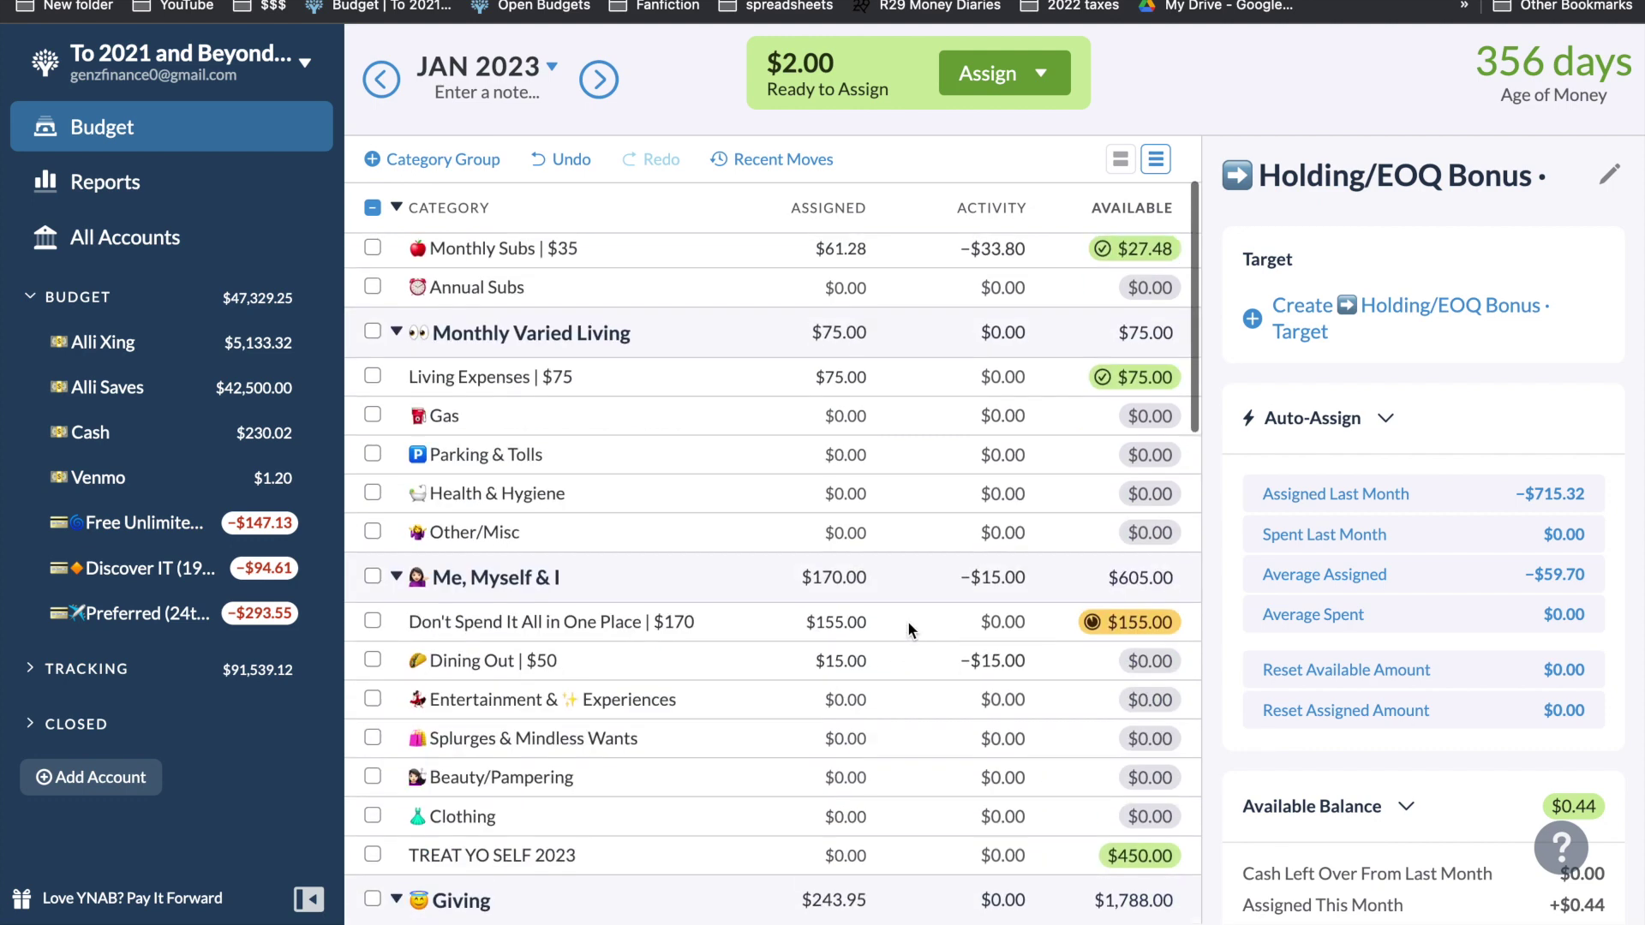
scroll(907, 626, down, 8)
click(856, 498)
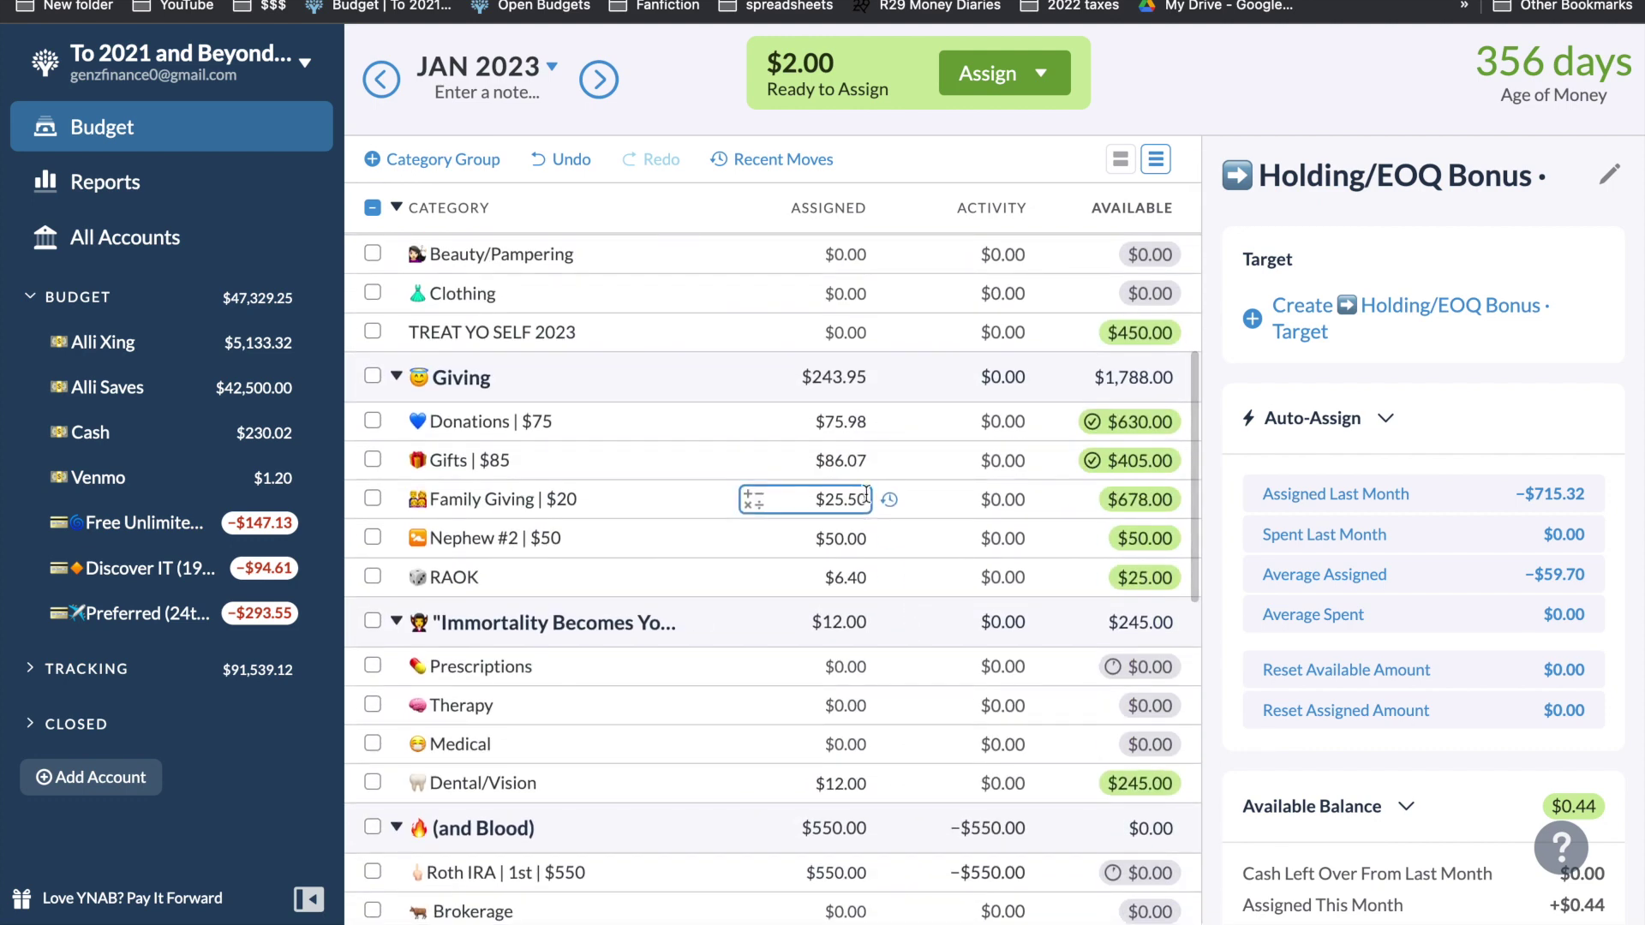
click(865, 496)
text(+2)
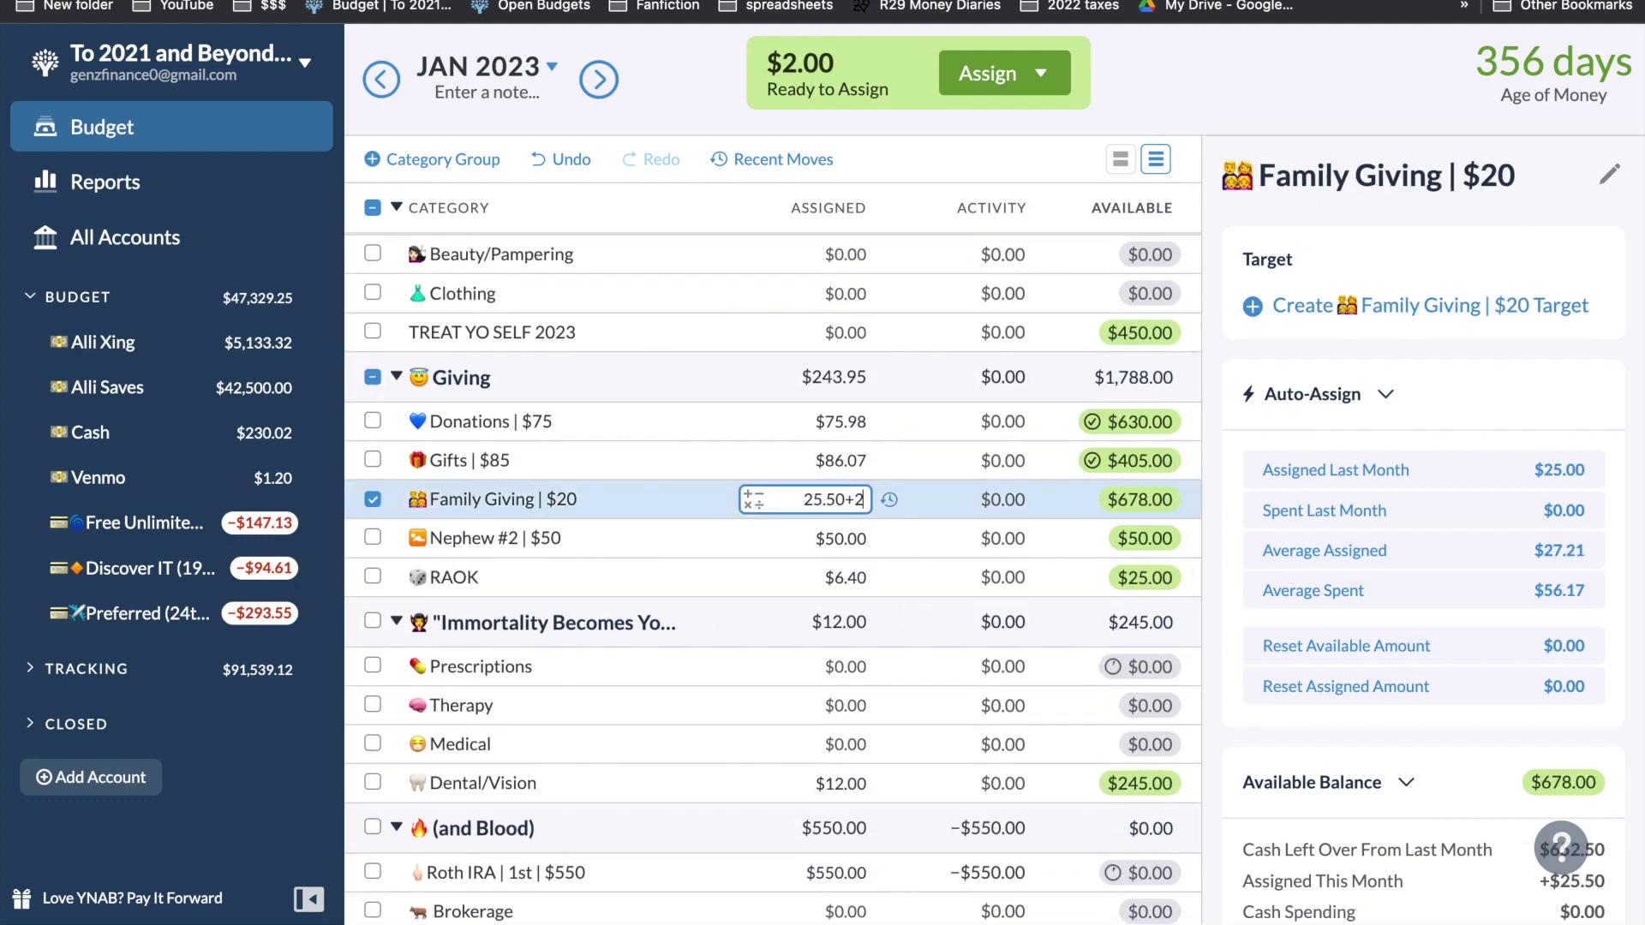
key(Return)
click(379, 493)
click(372, 499)
scroll(681, 263, up, 10)
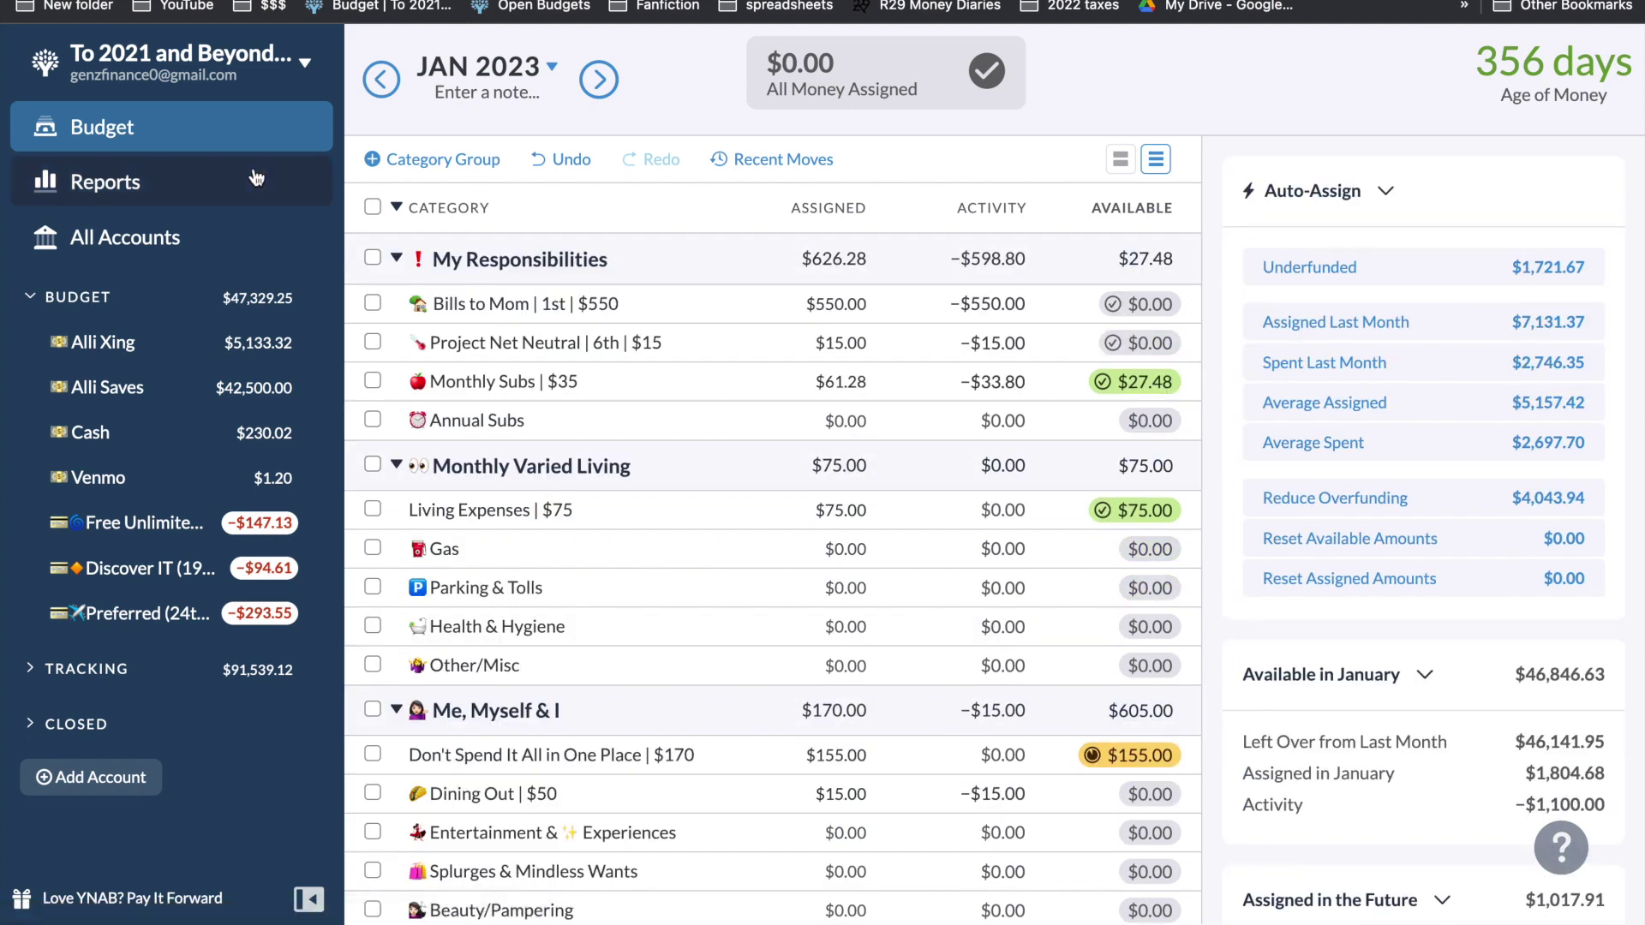
- Open the Income v Expense report and review the January transactions behind Monthly Subs in the My Responsibilities group
click(224, 194)
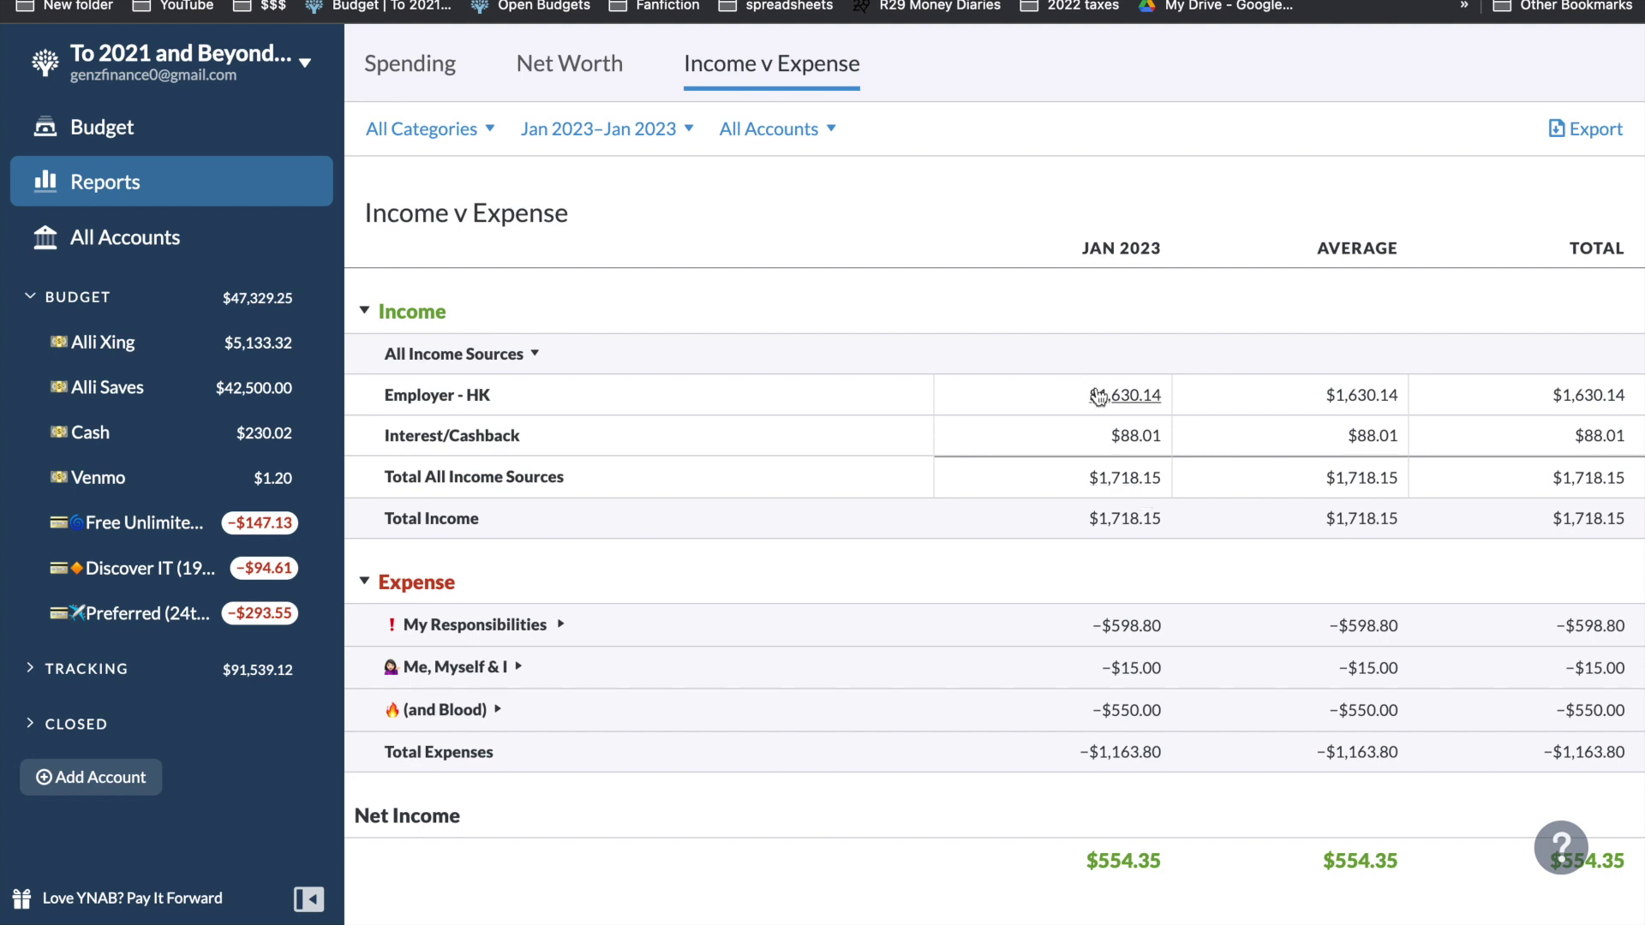
click(1038, 633)
scroll(1110, 548, down, 2)
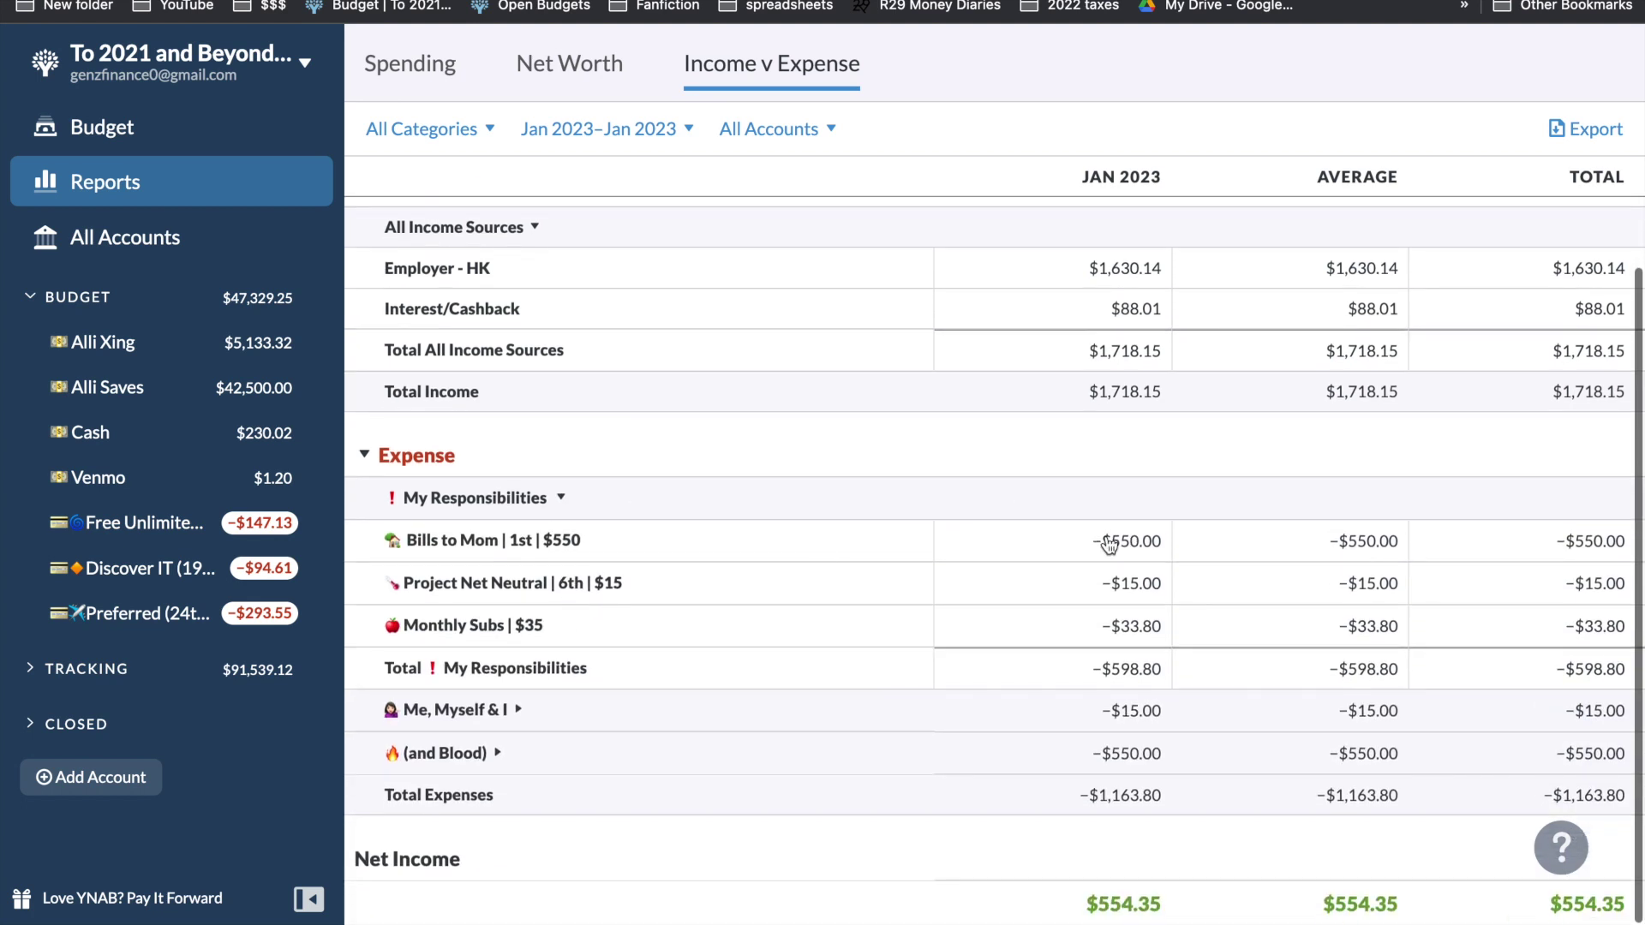
click(1153, 633)
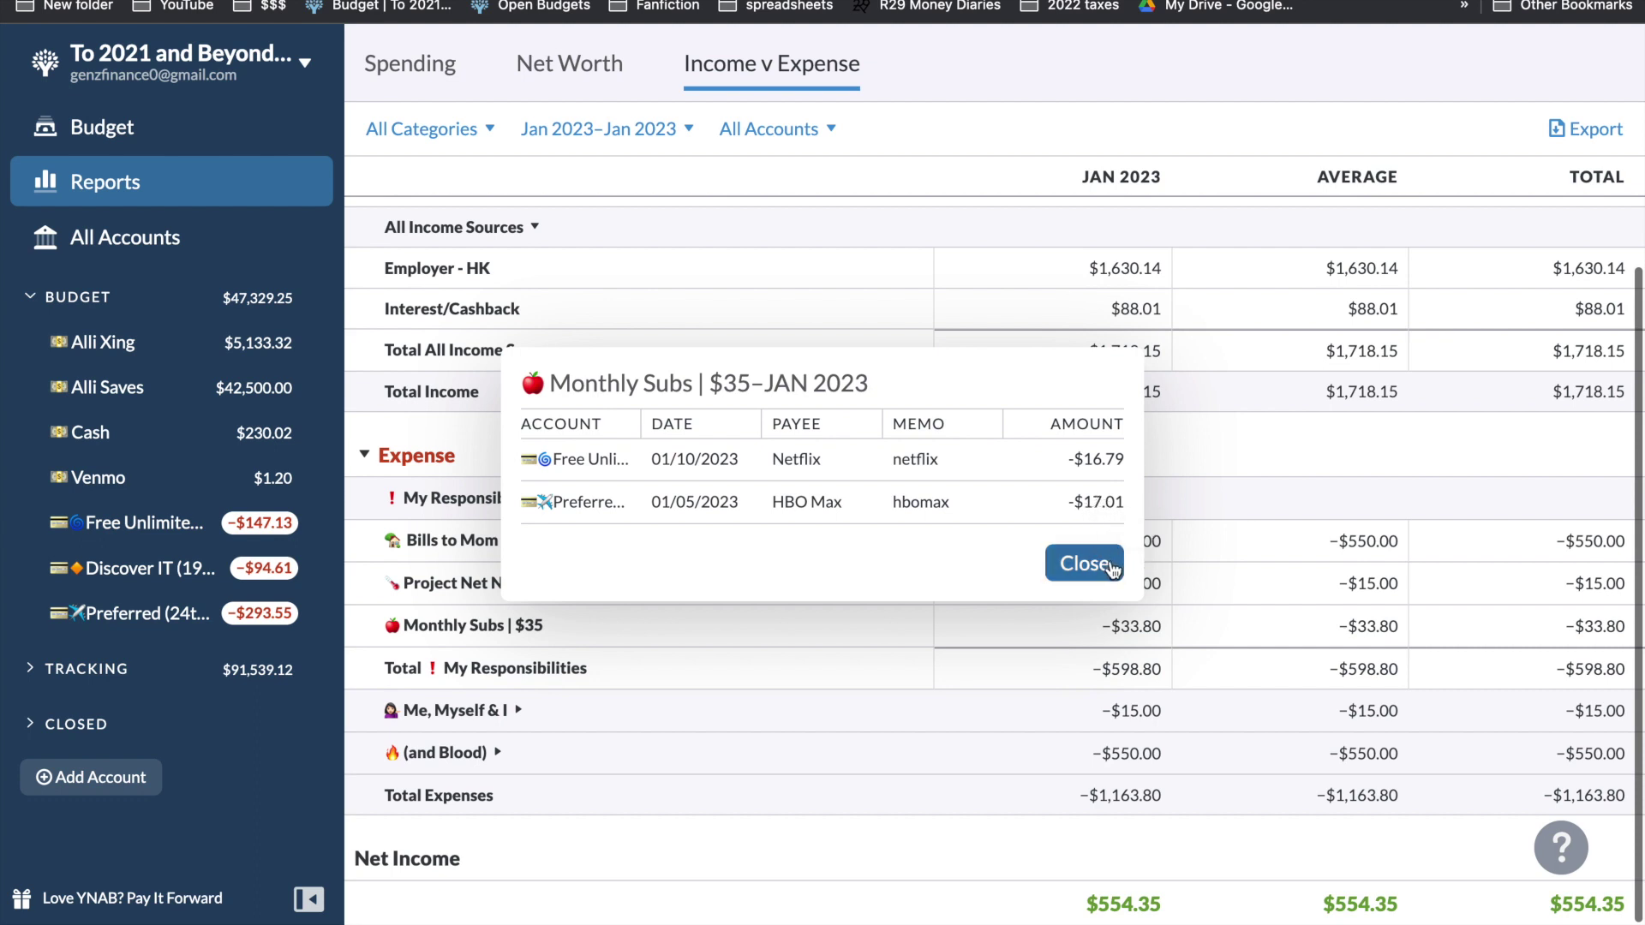
click(1084, 563)
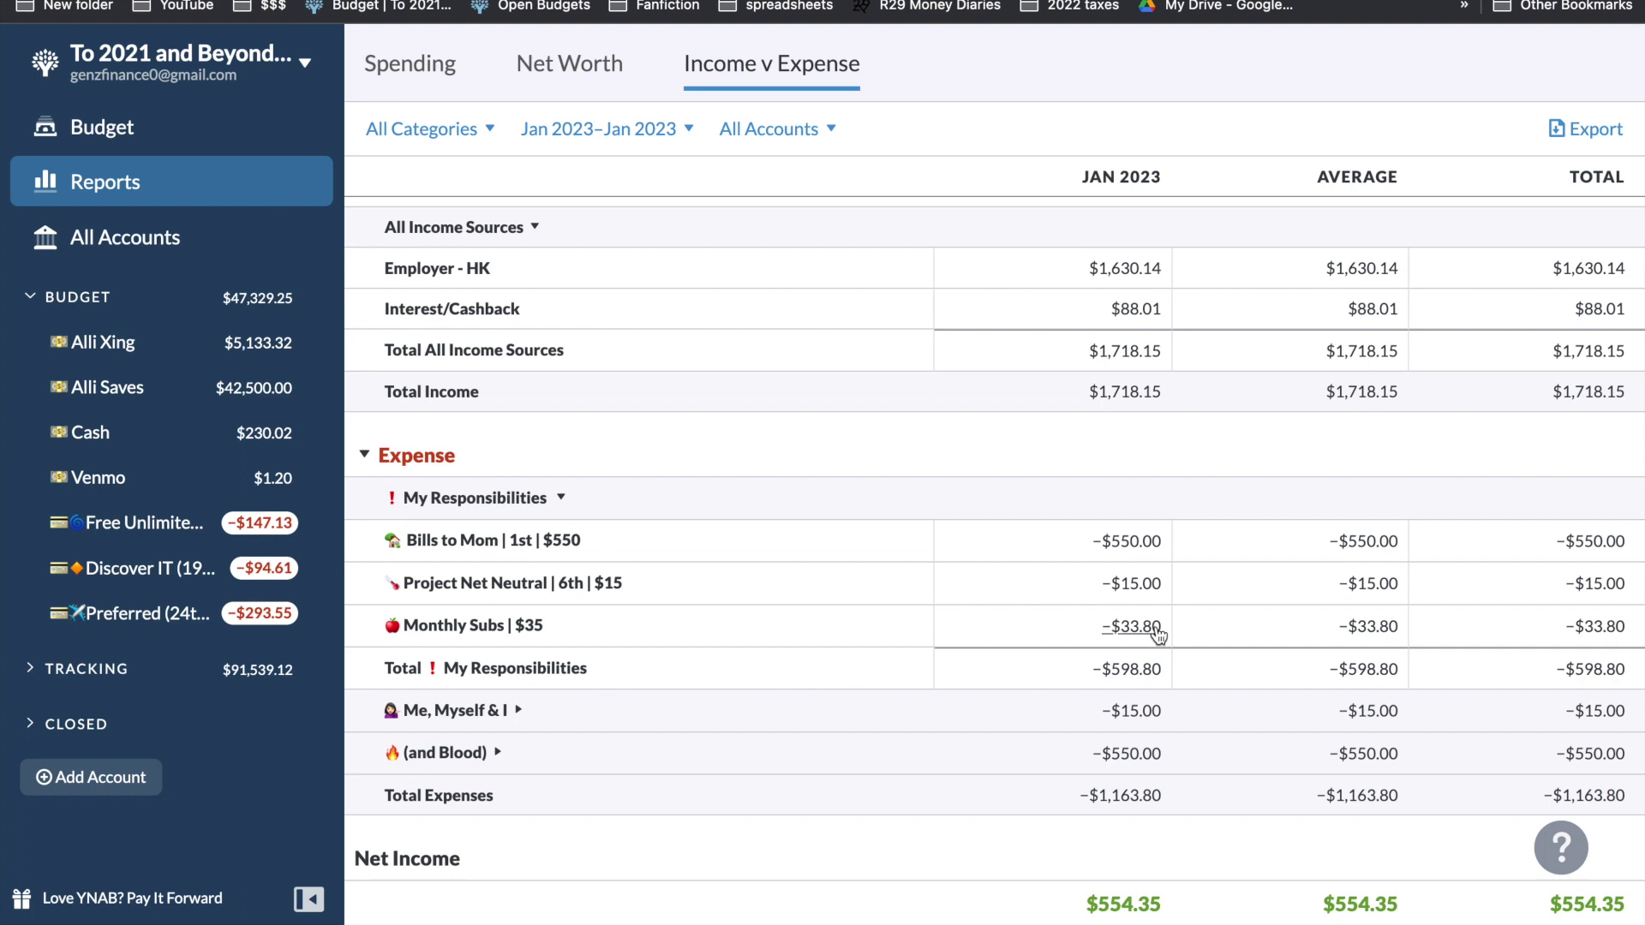
- Review the report's expenses under Me, Myself & I and (and Blood), collapse all expense groups, and return to the January budget
click(615, 500)
click(566, 630)
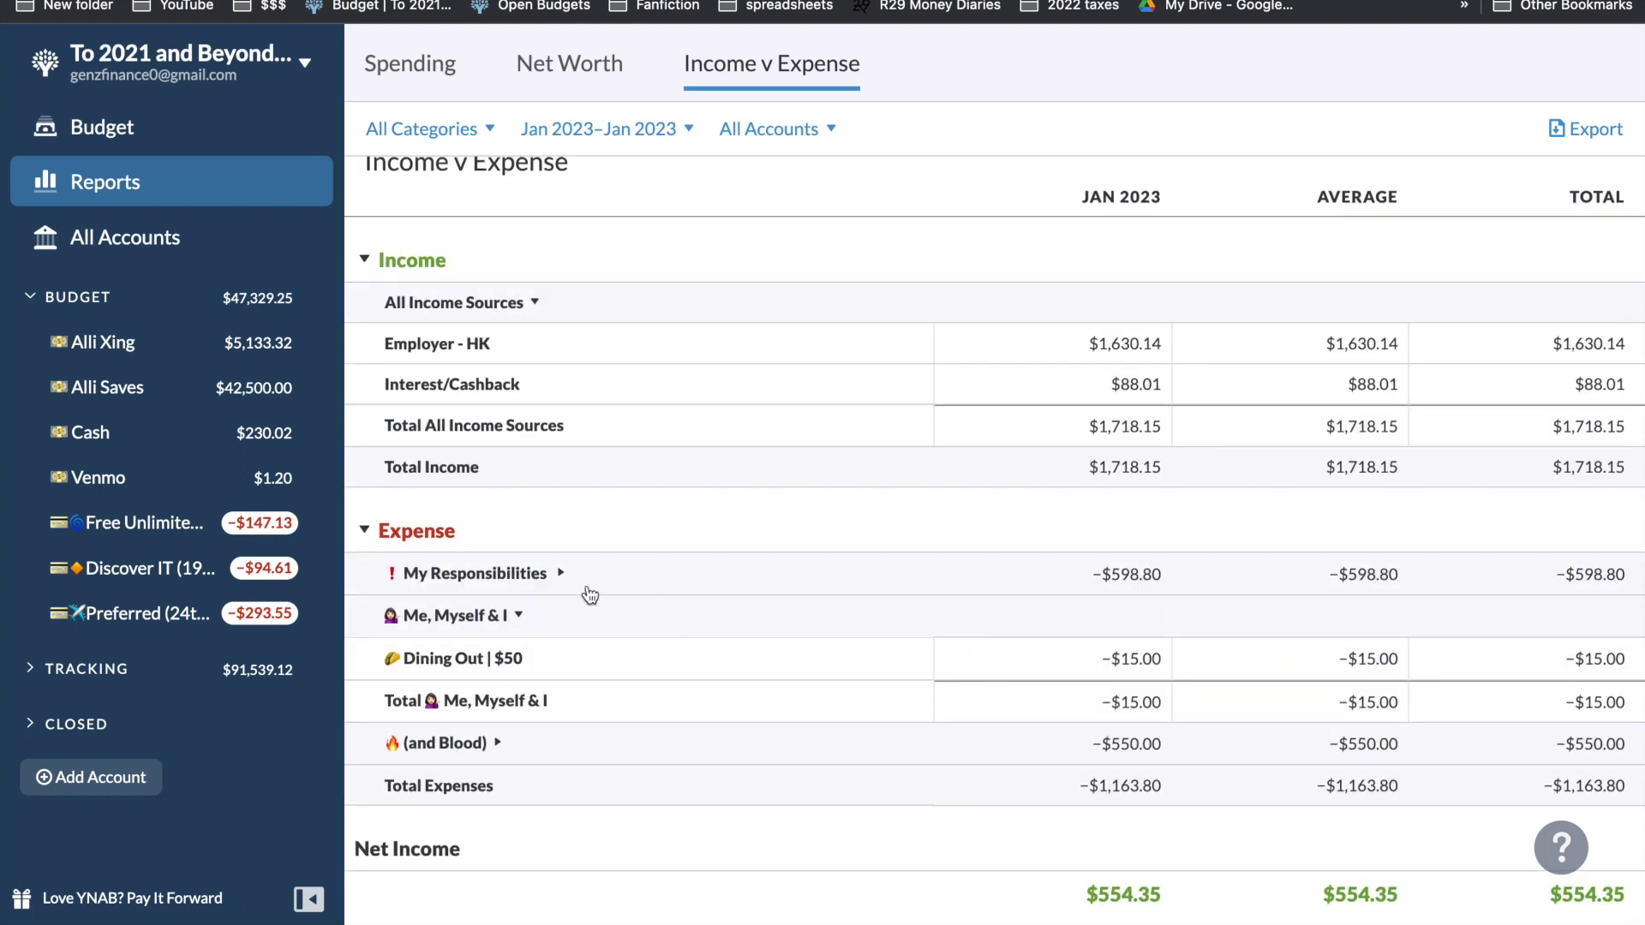
click(479, 744)
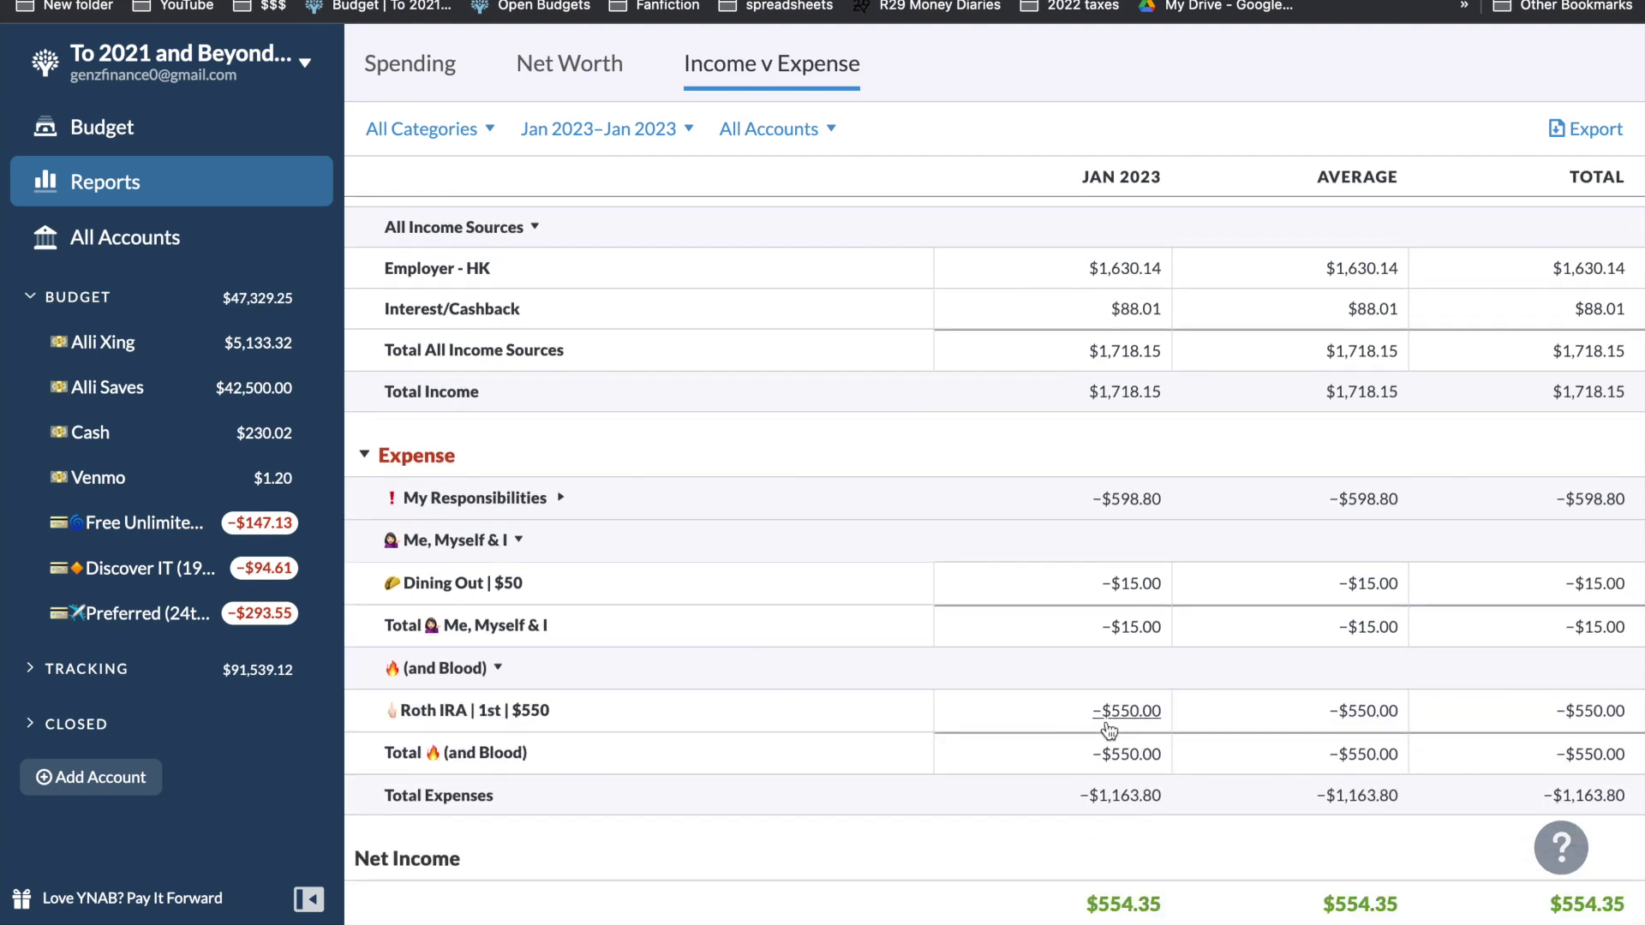
click(539, 665)
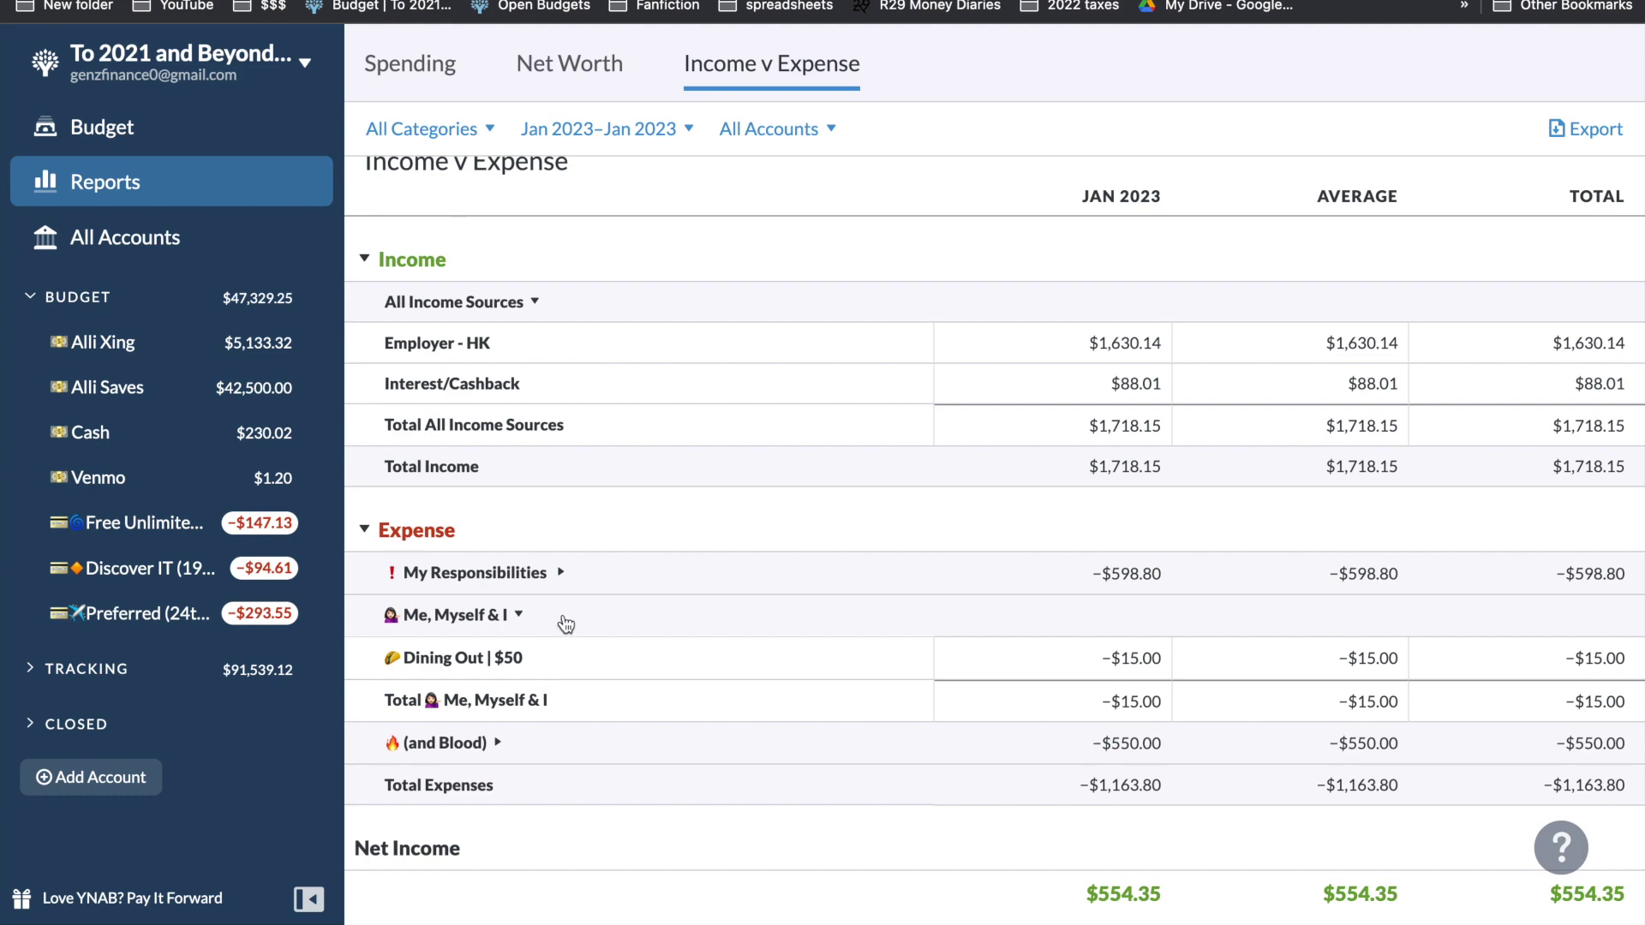
click(565, 621)
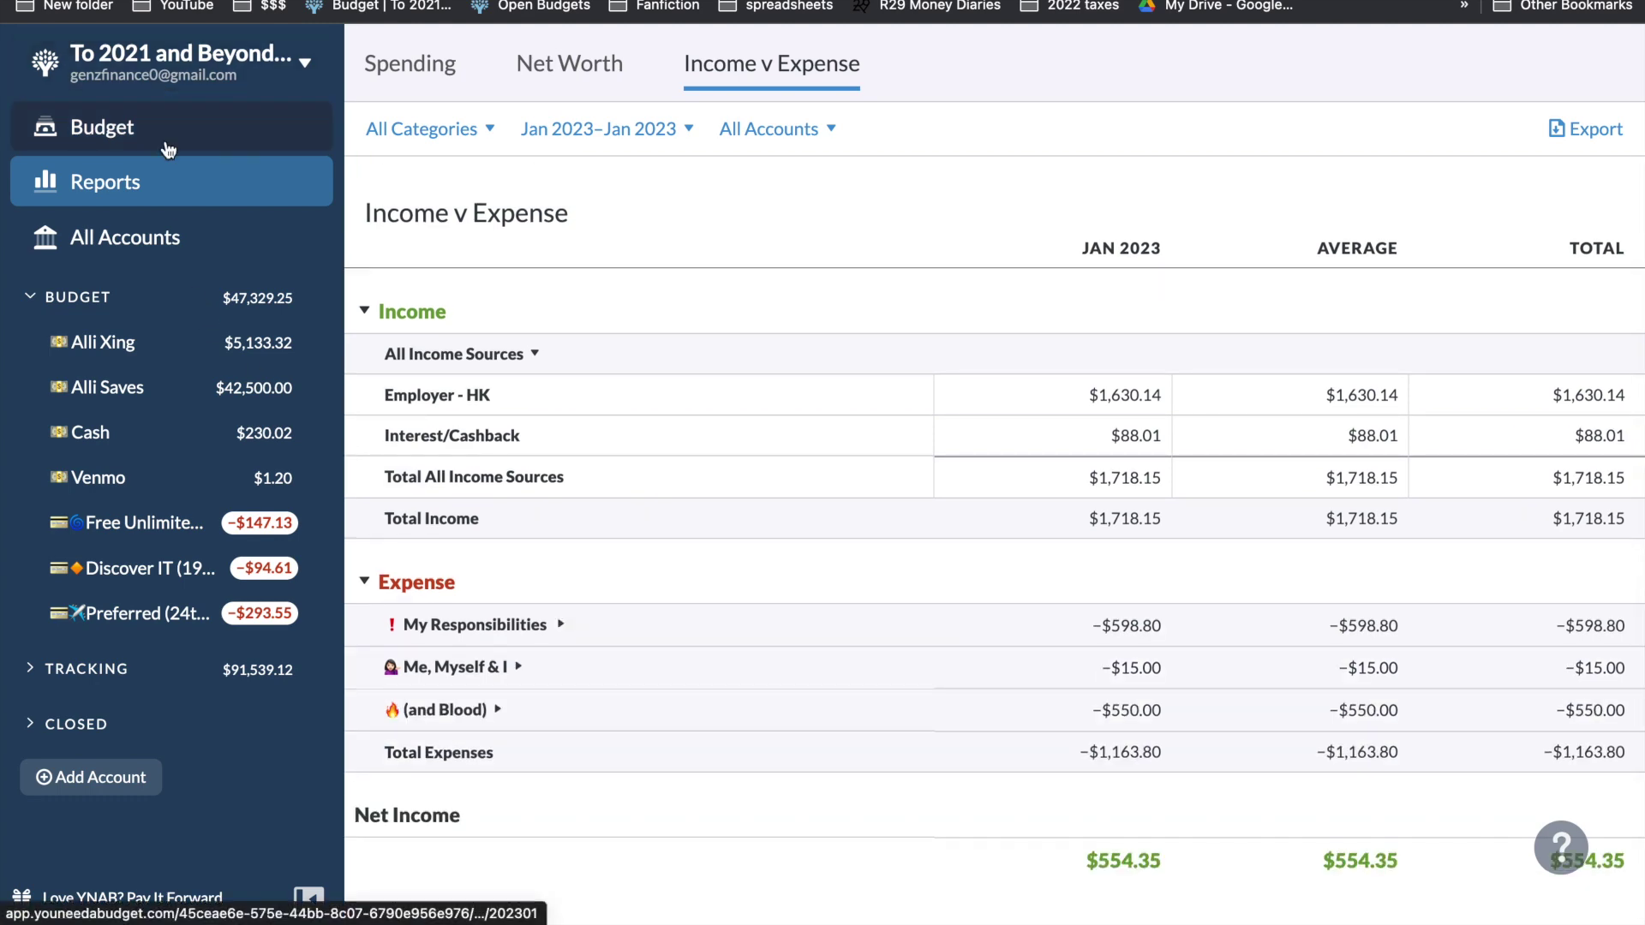
click(162, 142)
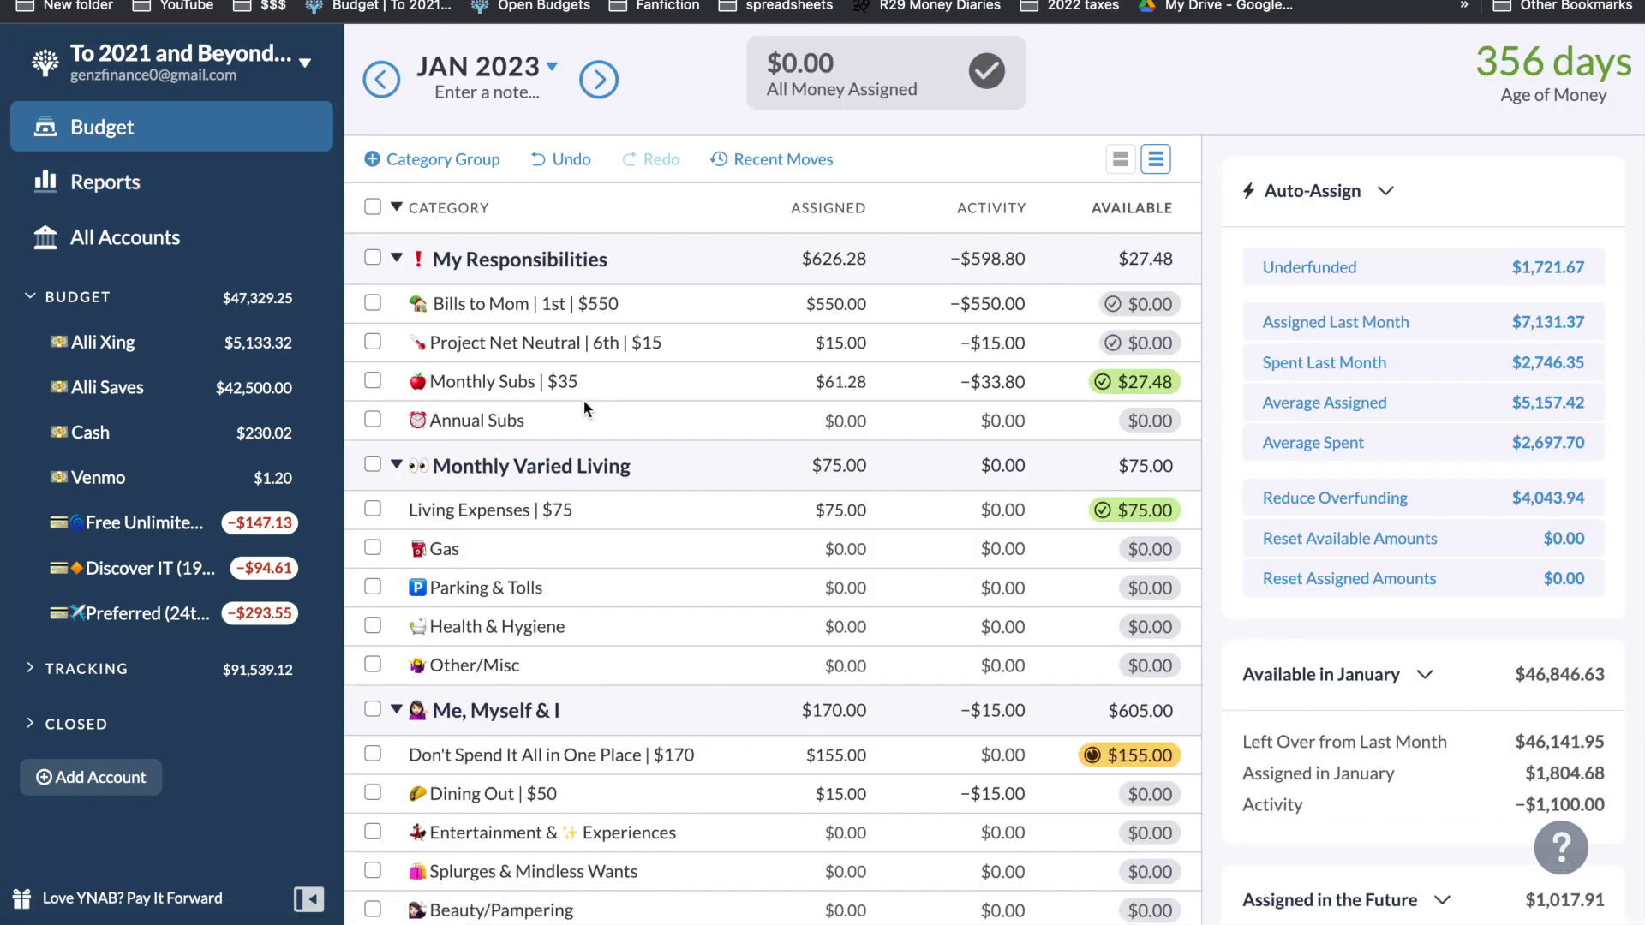